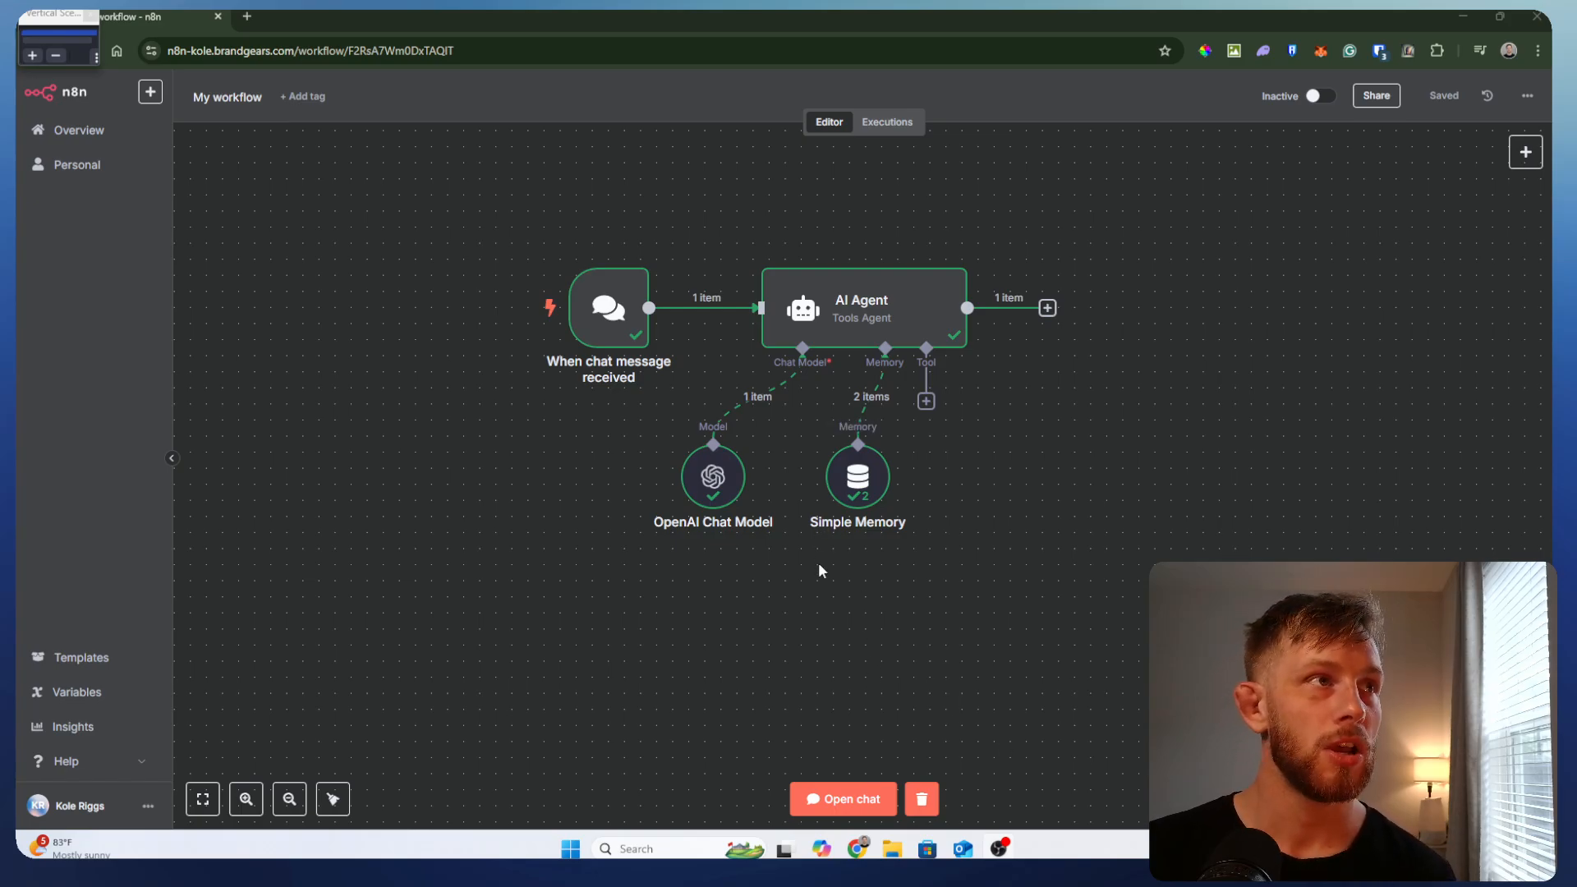
- Move the chat trigger, AI Agent, OpenAI Chat Model and Simple Memory nodes to the left, with both sub-nodes slightly lower
drag(591, 326, 546, 327)
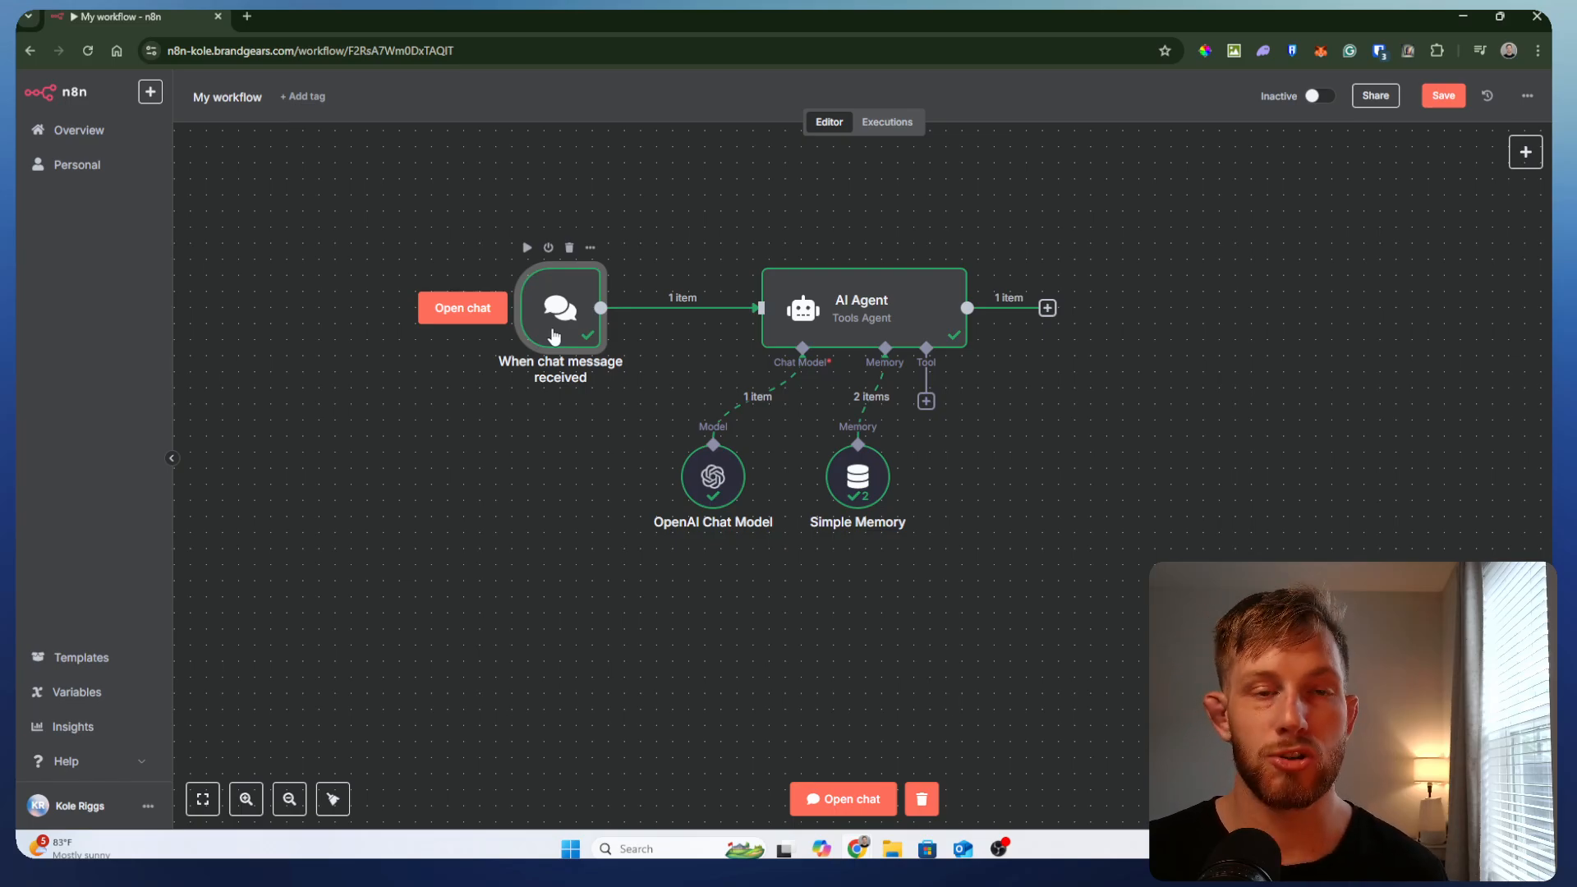
drag(831, 318, 781, 335)
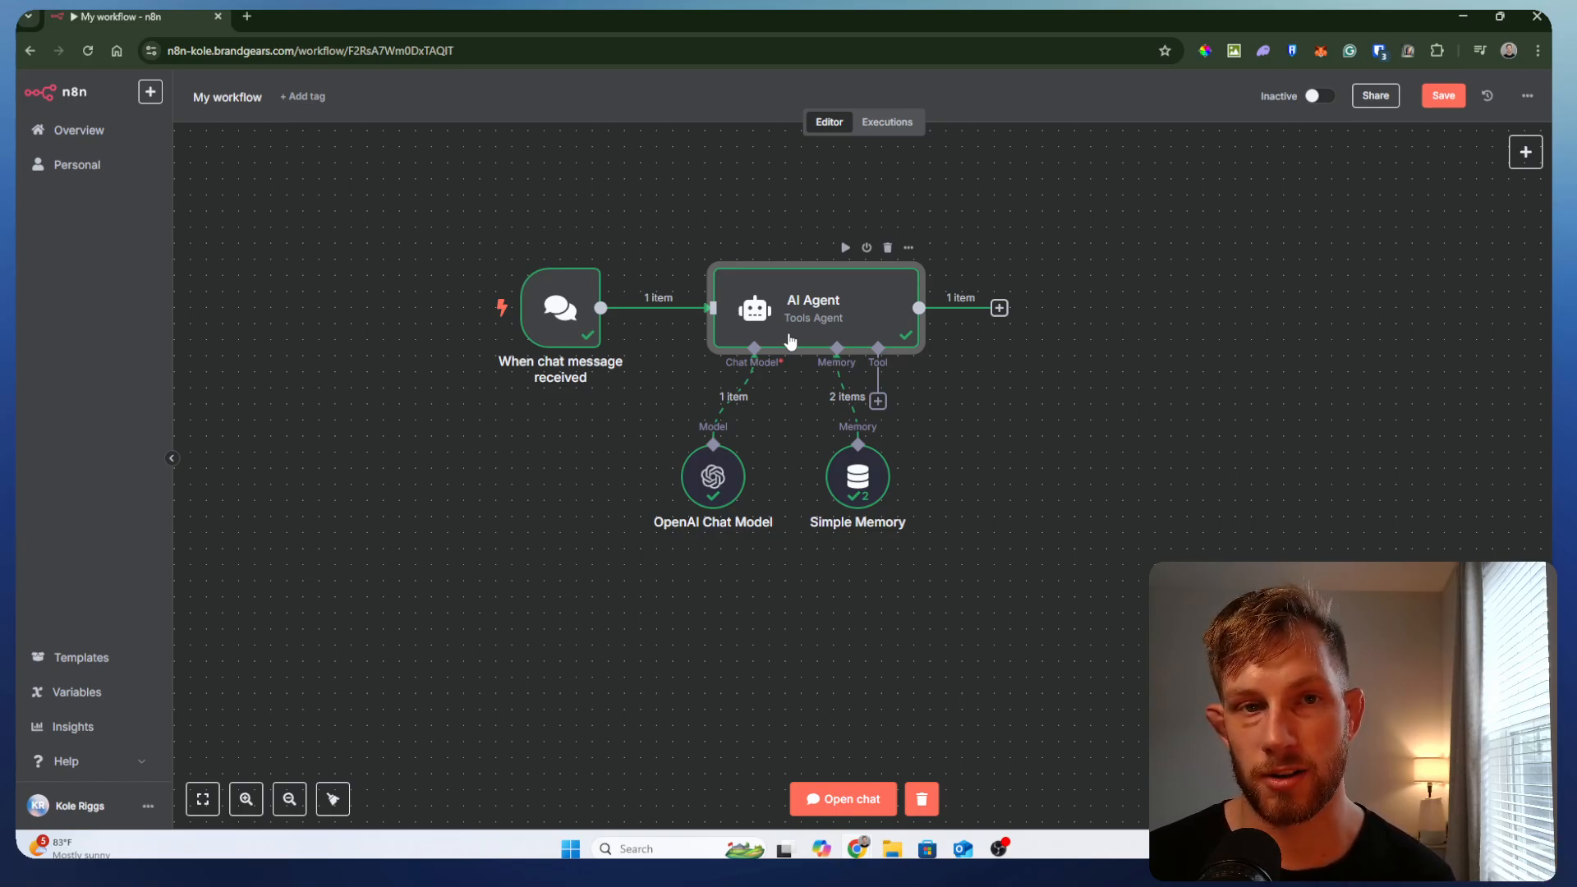
drag(696, 480, 632, 484)
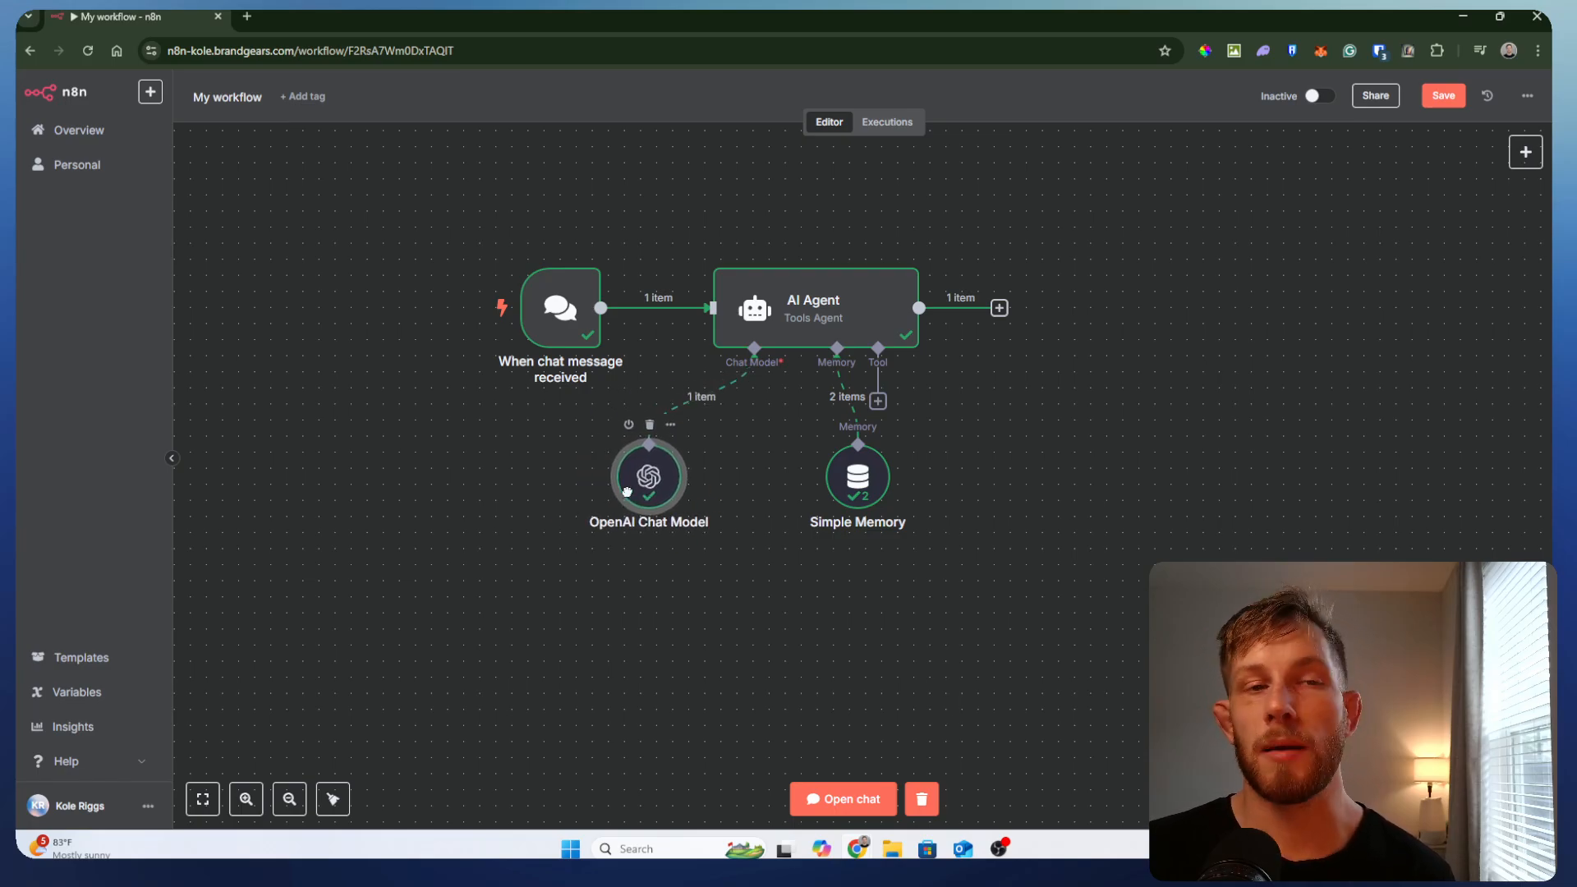
drag(864, 478, 786, 493)
mouse_move(650, 482)
mouse_down()
mouse_move(649, 516)
mouse_move(593, 488)
mouse_move(634, 498)
mouse_up()
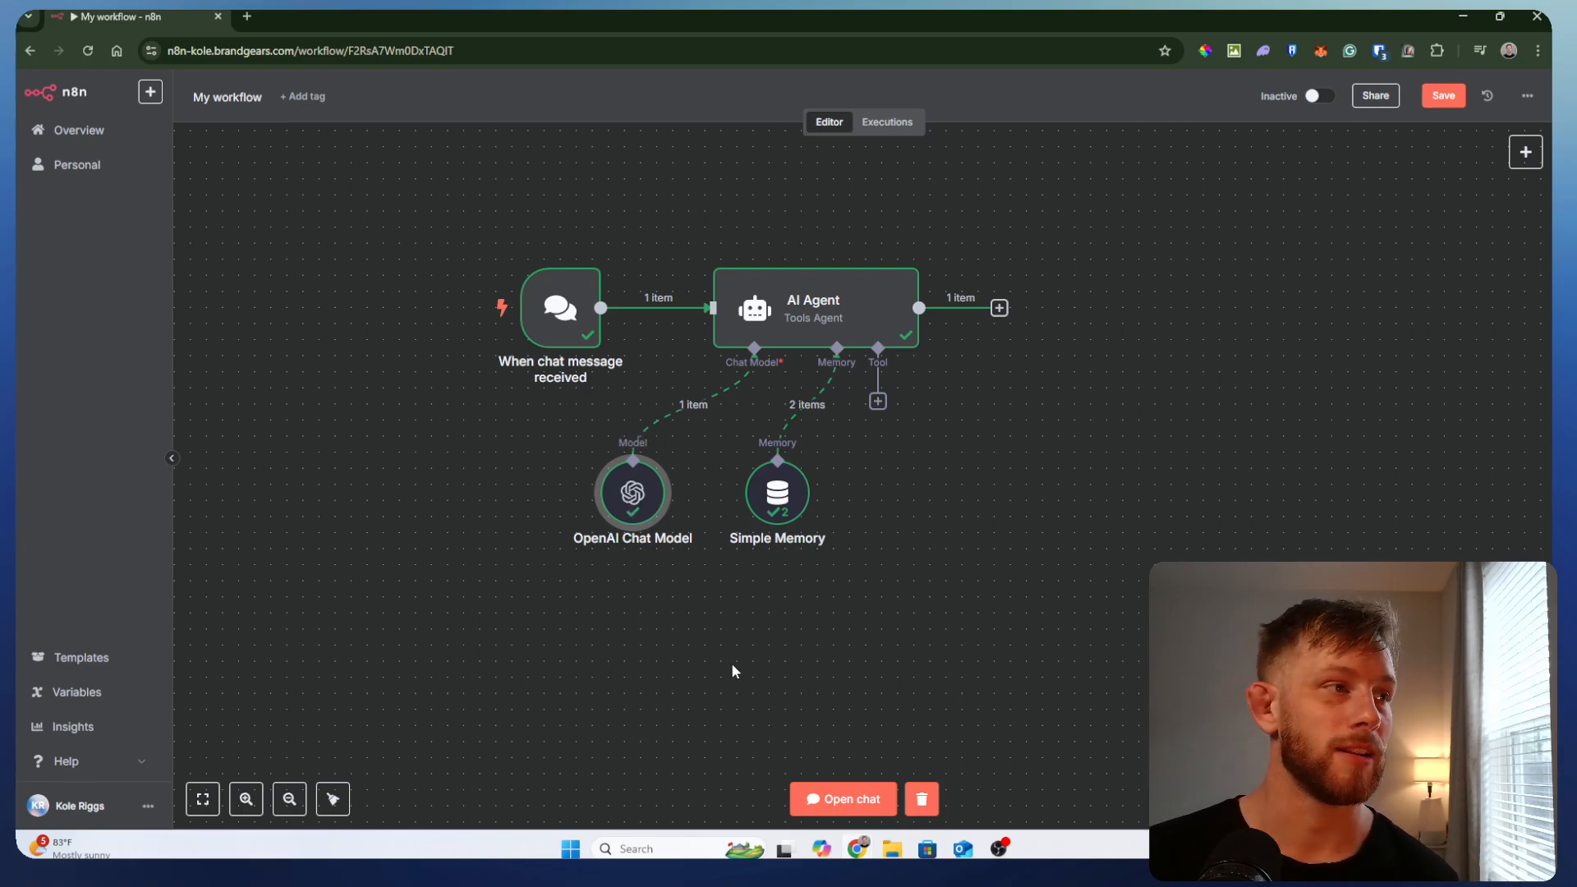
- Tidy up the workflow layout and shift the AI Agent node slightly right, above its chat model and memory nodes
click(333, 798)
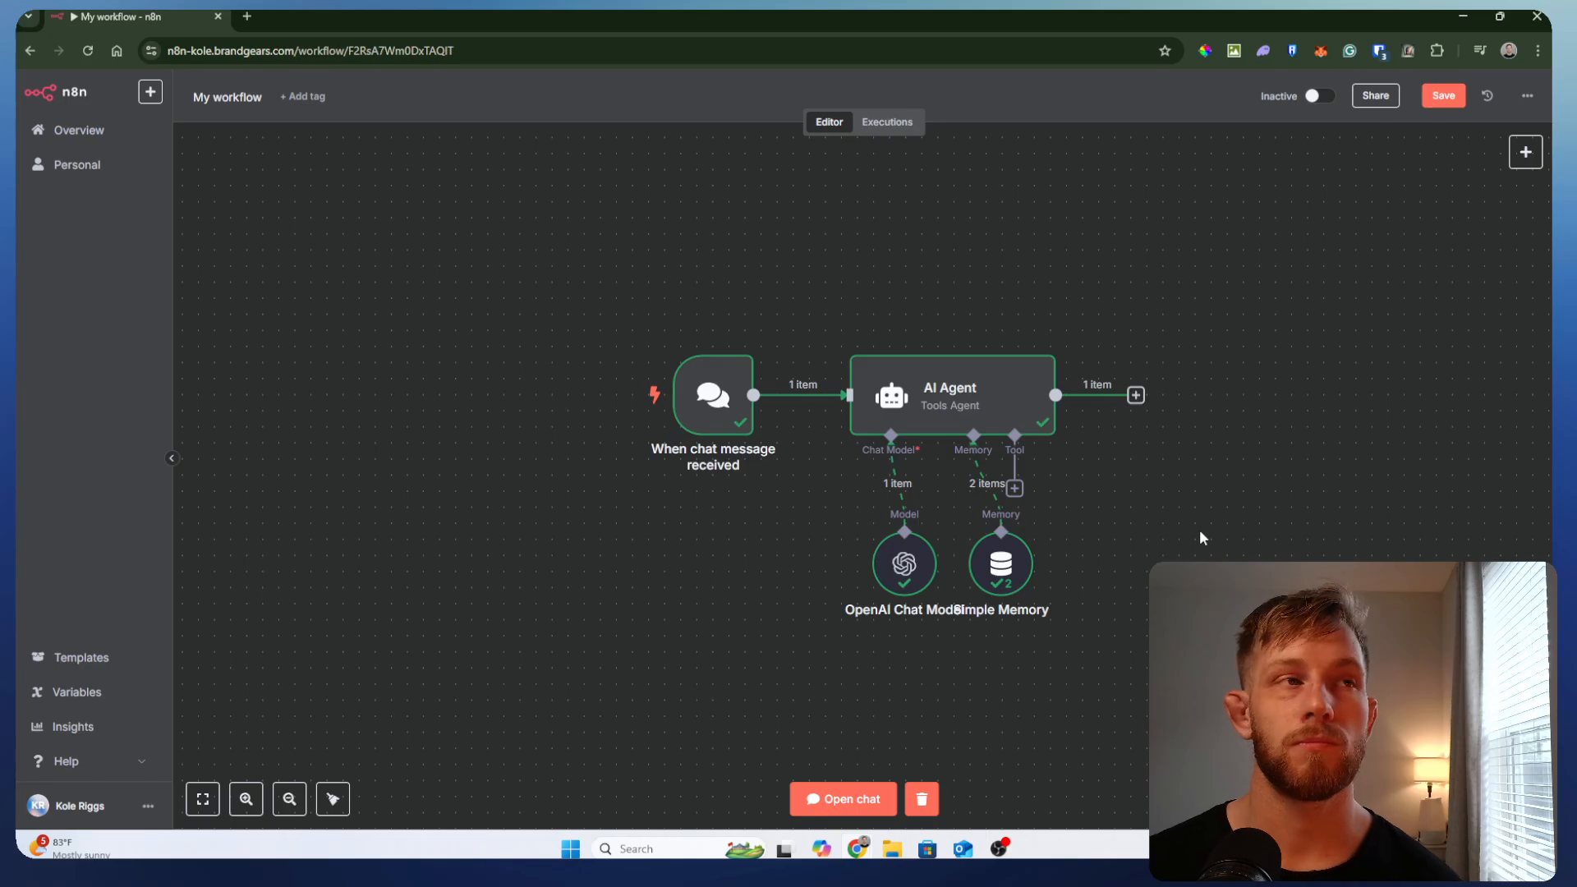
drag(997, 402, 1031, 396)
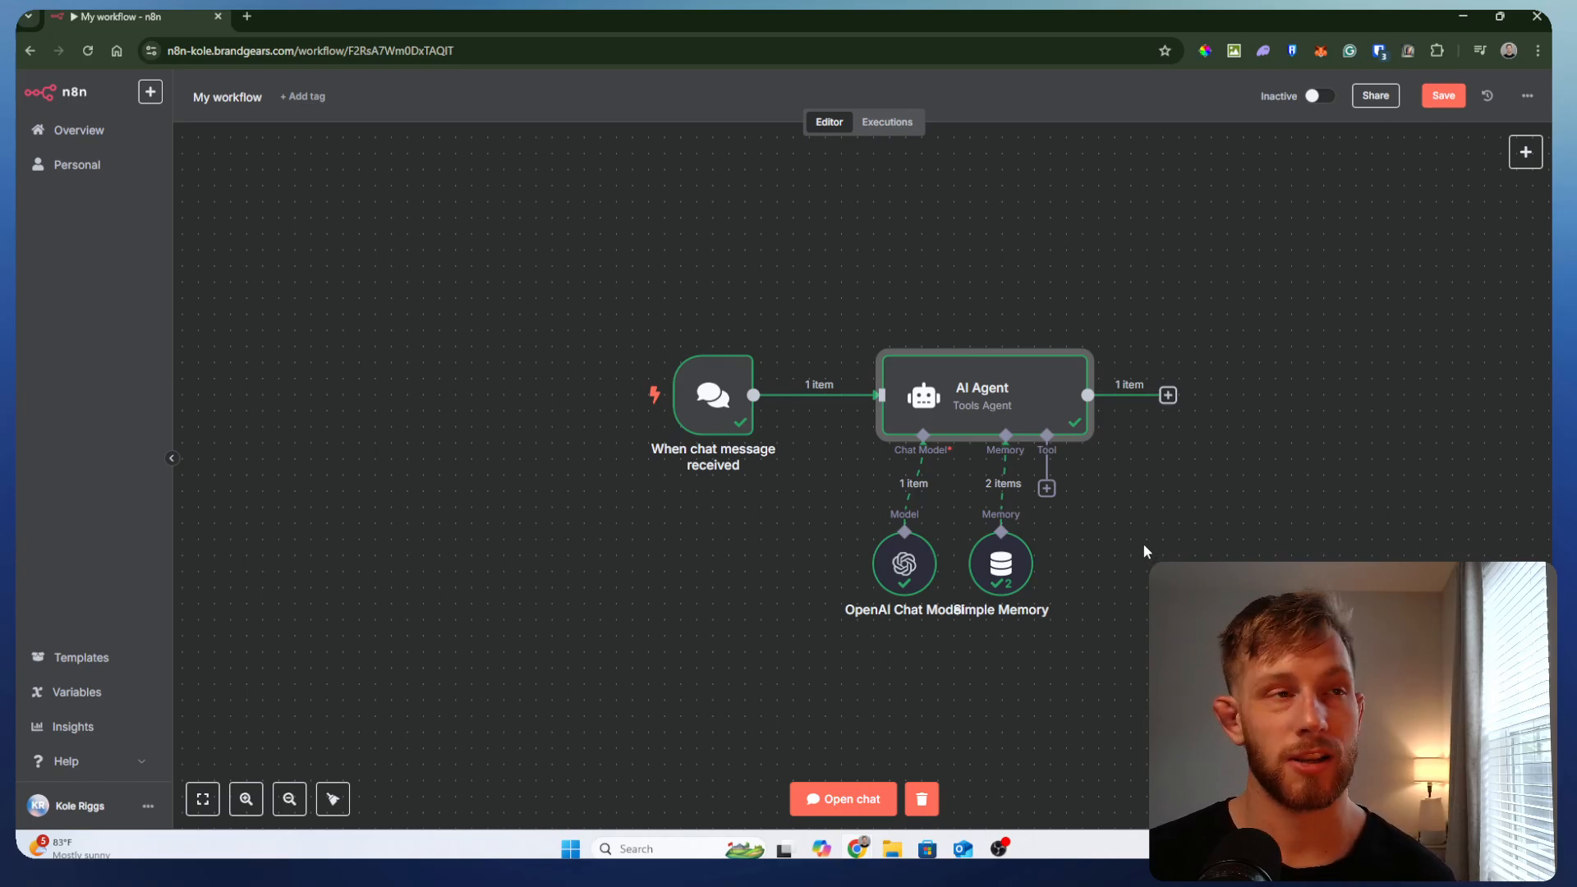
drag(1142, 544, 1066, 526)
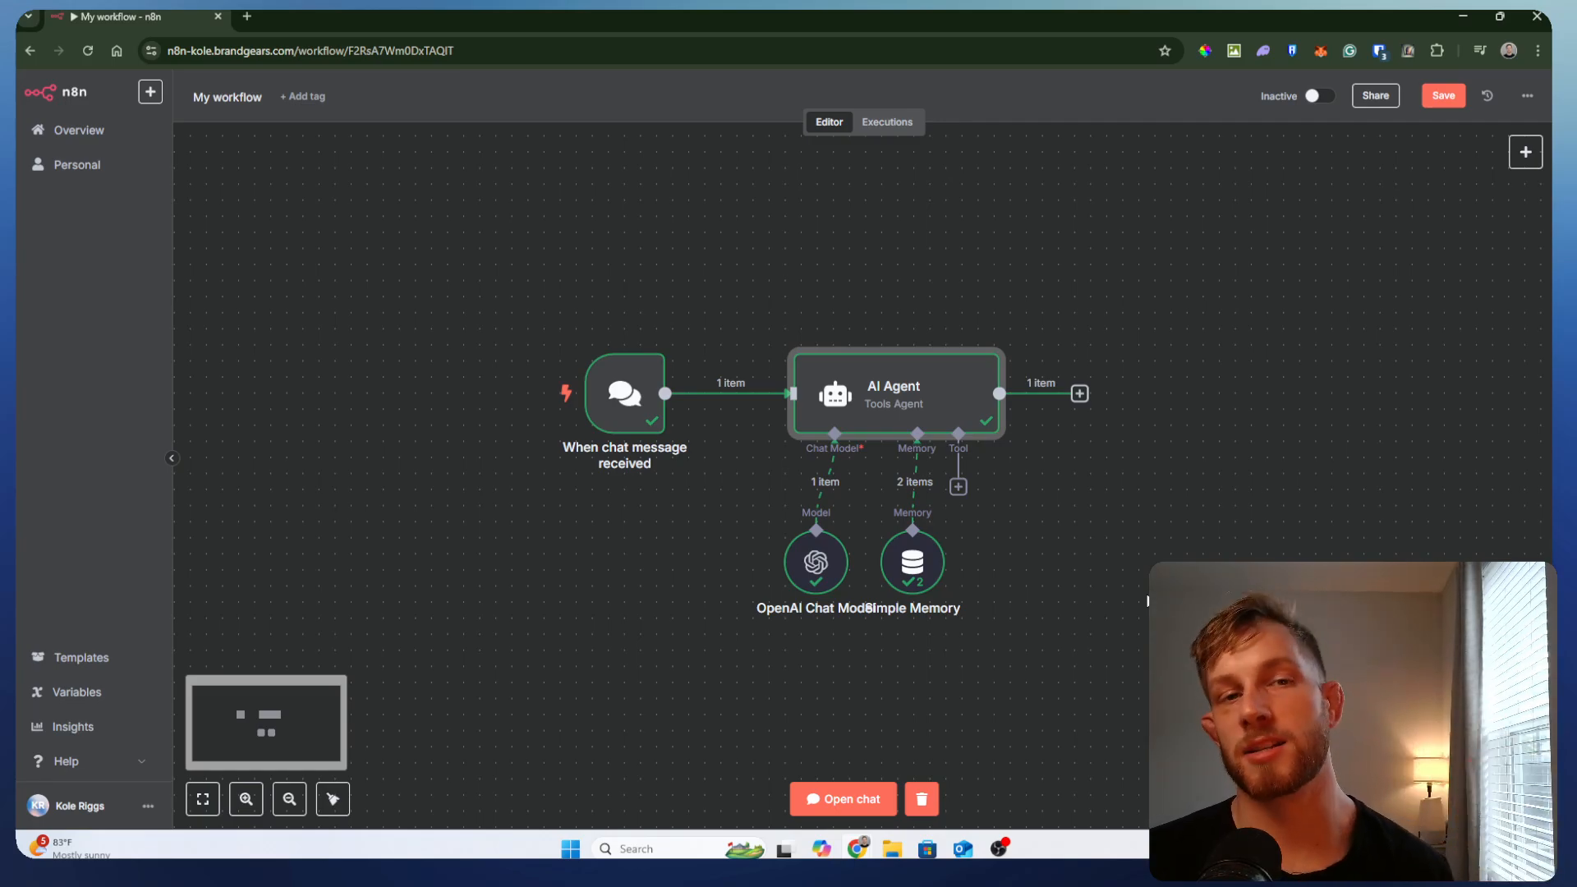
scroll(1146, 574, down, 2)
scroll(1144, 530, up, 3)
scroll(1141, 530, right, 8)
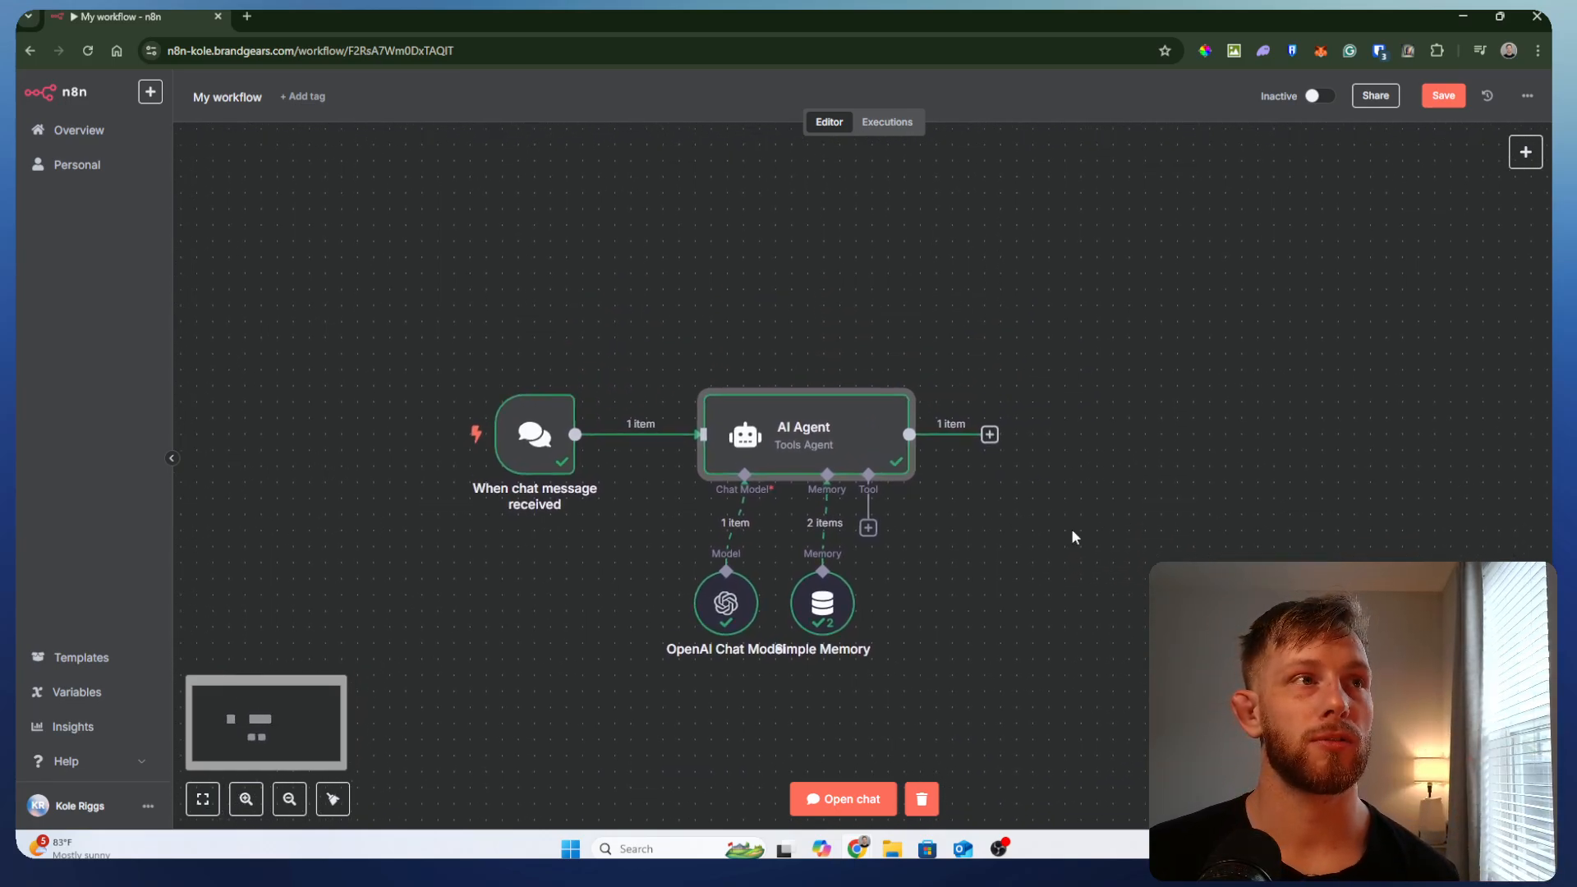
scroll(860, 407, down, 2)
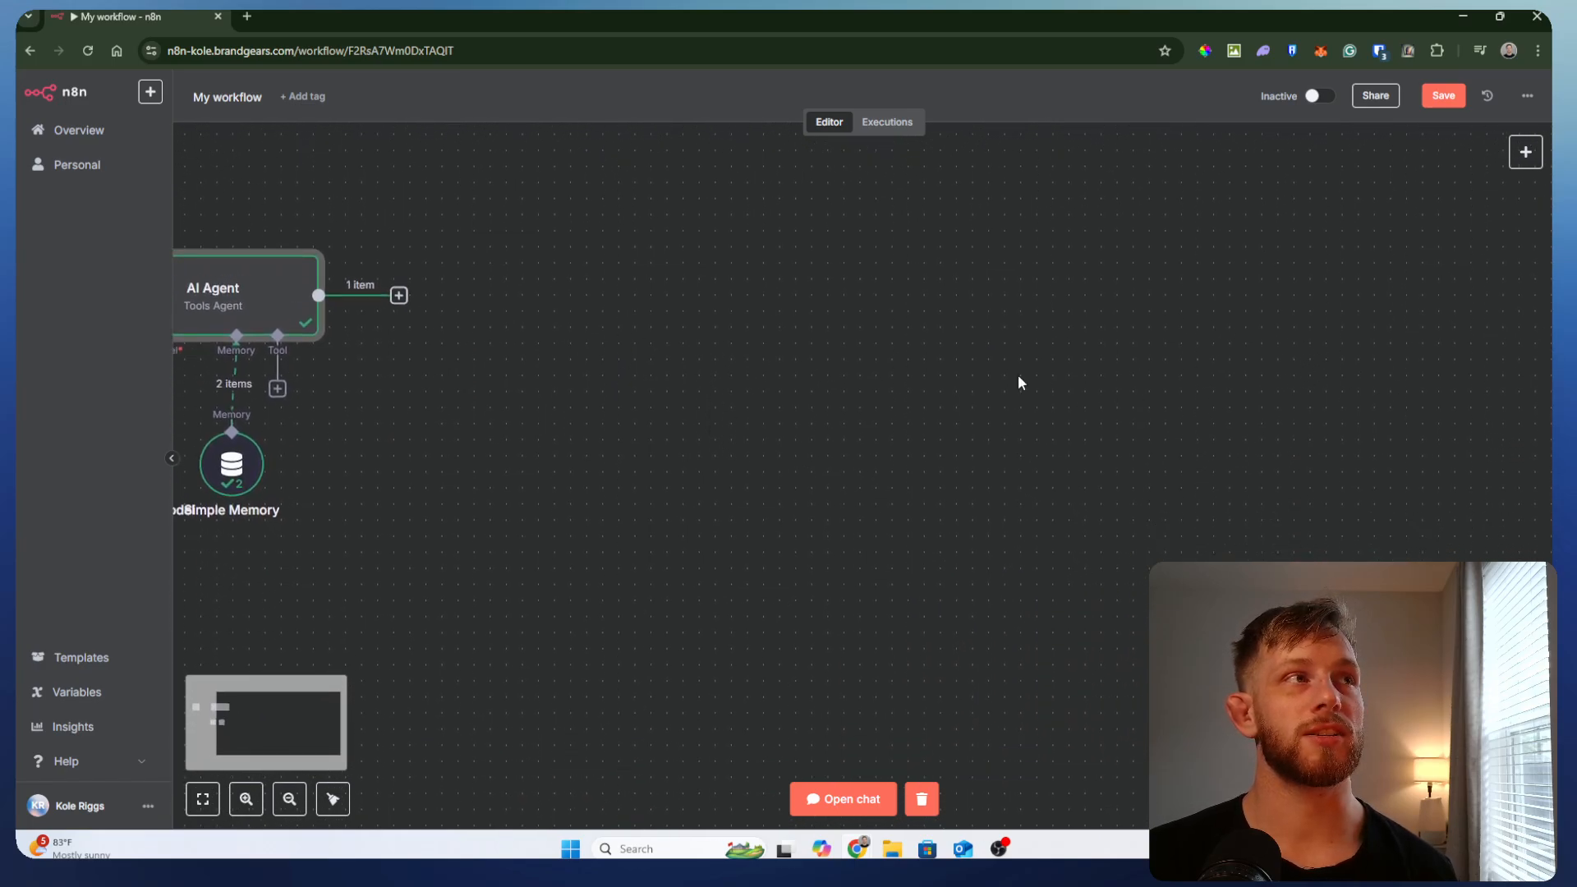
- Leave the workflow for the overview page, saving its changes
click(101, 135)
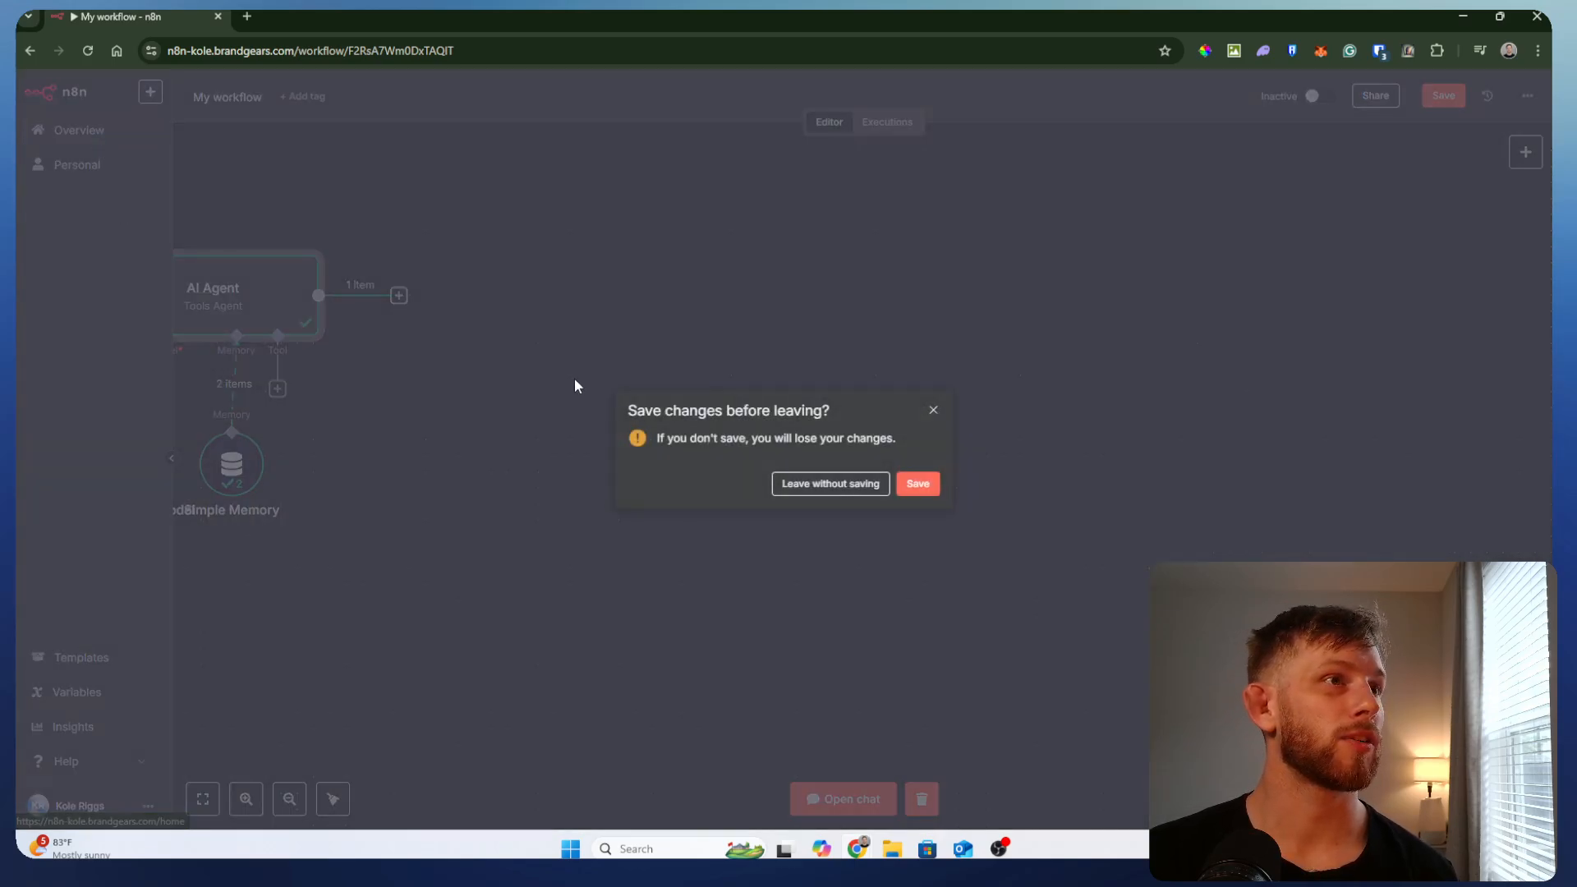
click(913, 483)
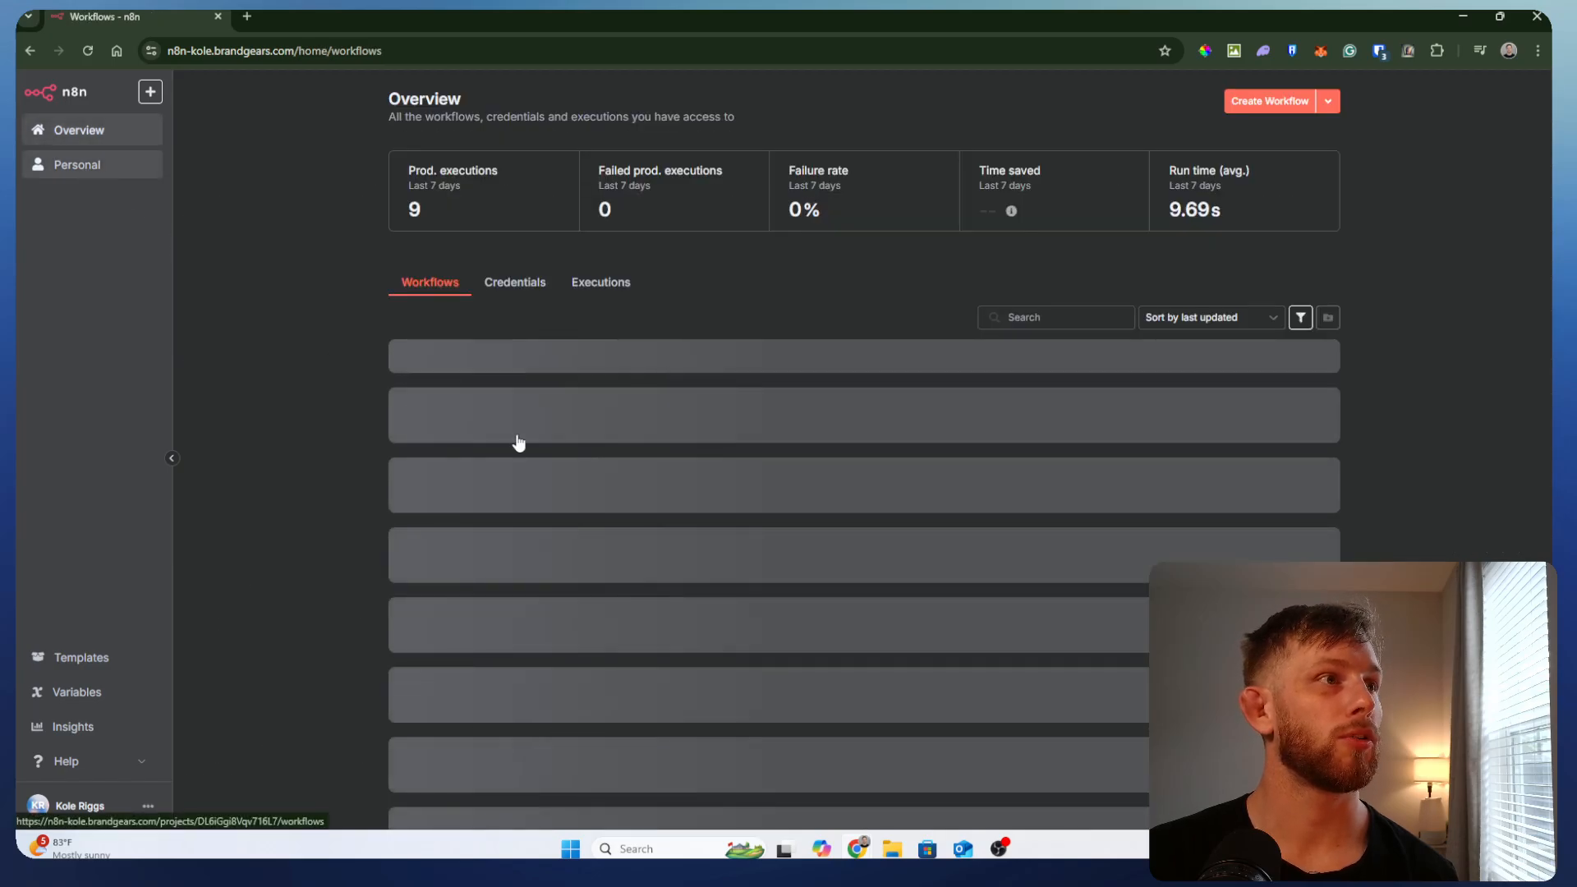
- Open the Sales Workflow to examine its structure and return to the overview without saving
scroll(658, 672, down, 6)
scroll(468, 551, up, 6)
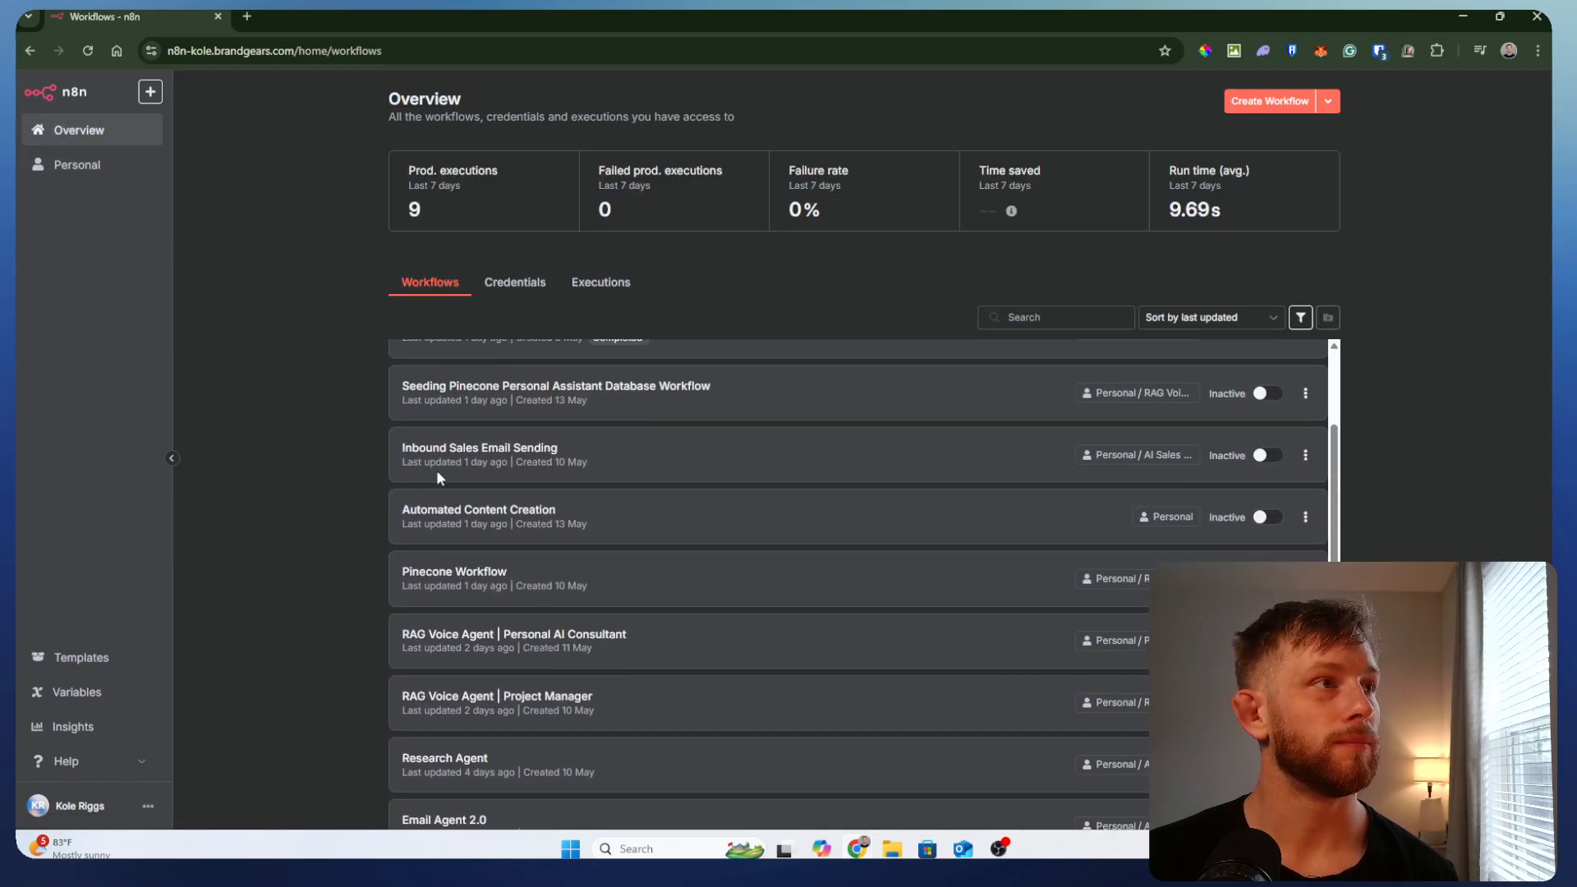
click(470, 419)
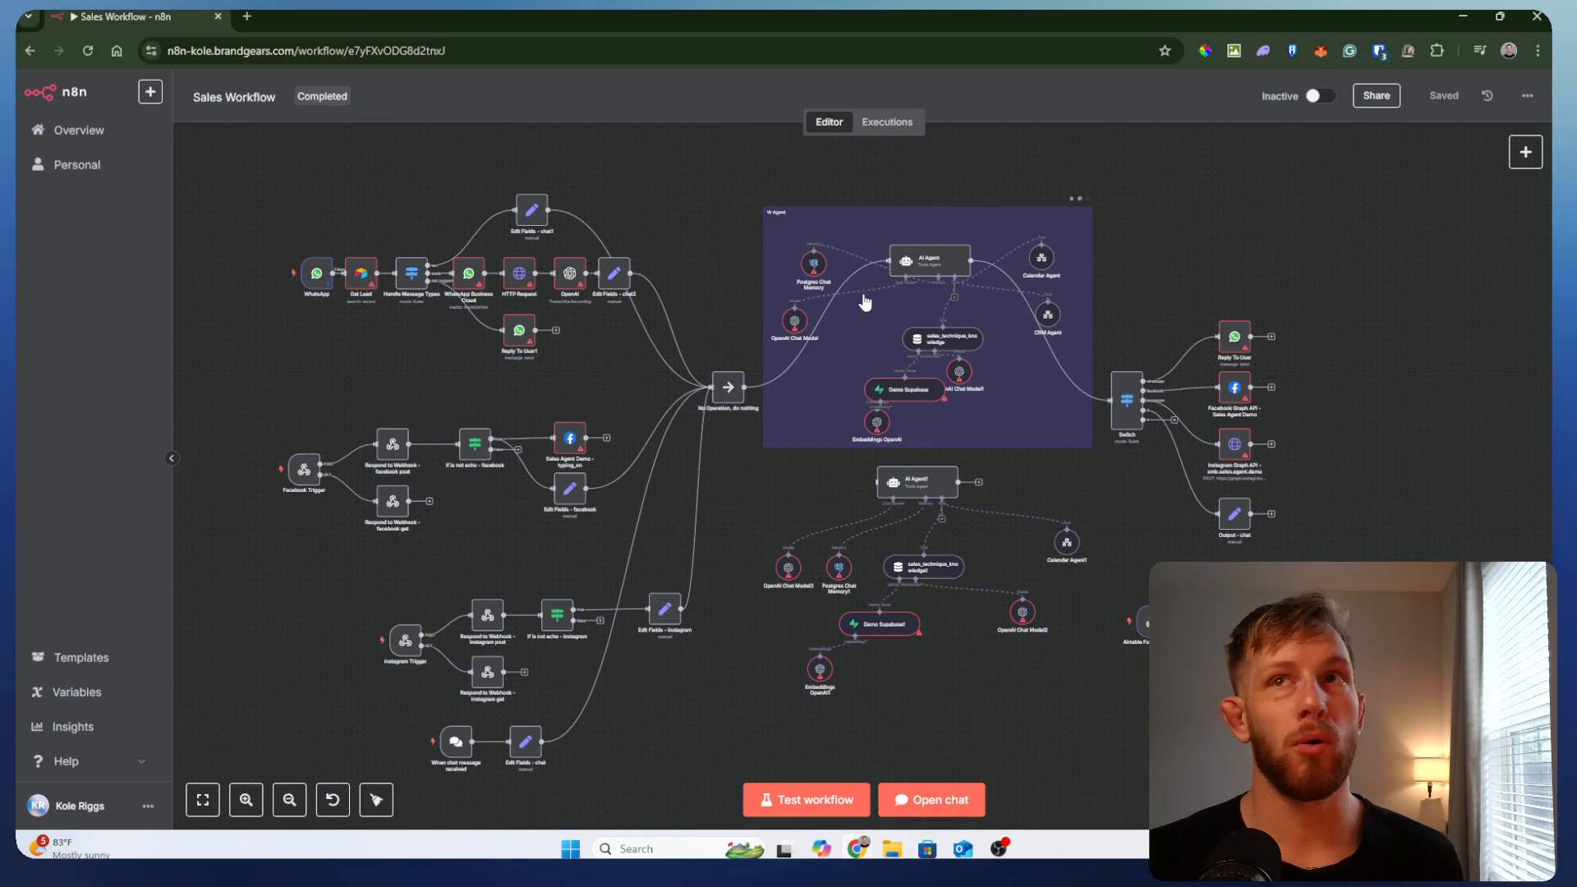
drag(471, 439, 472, 476)
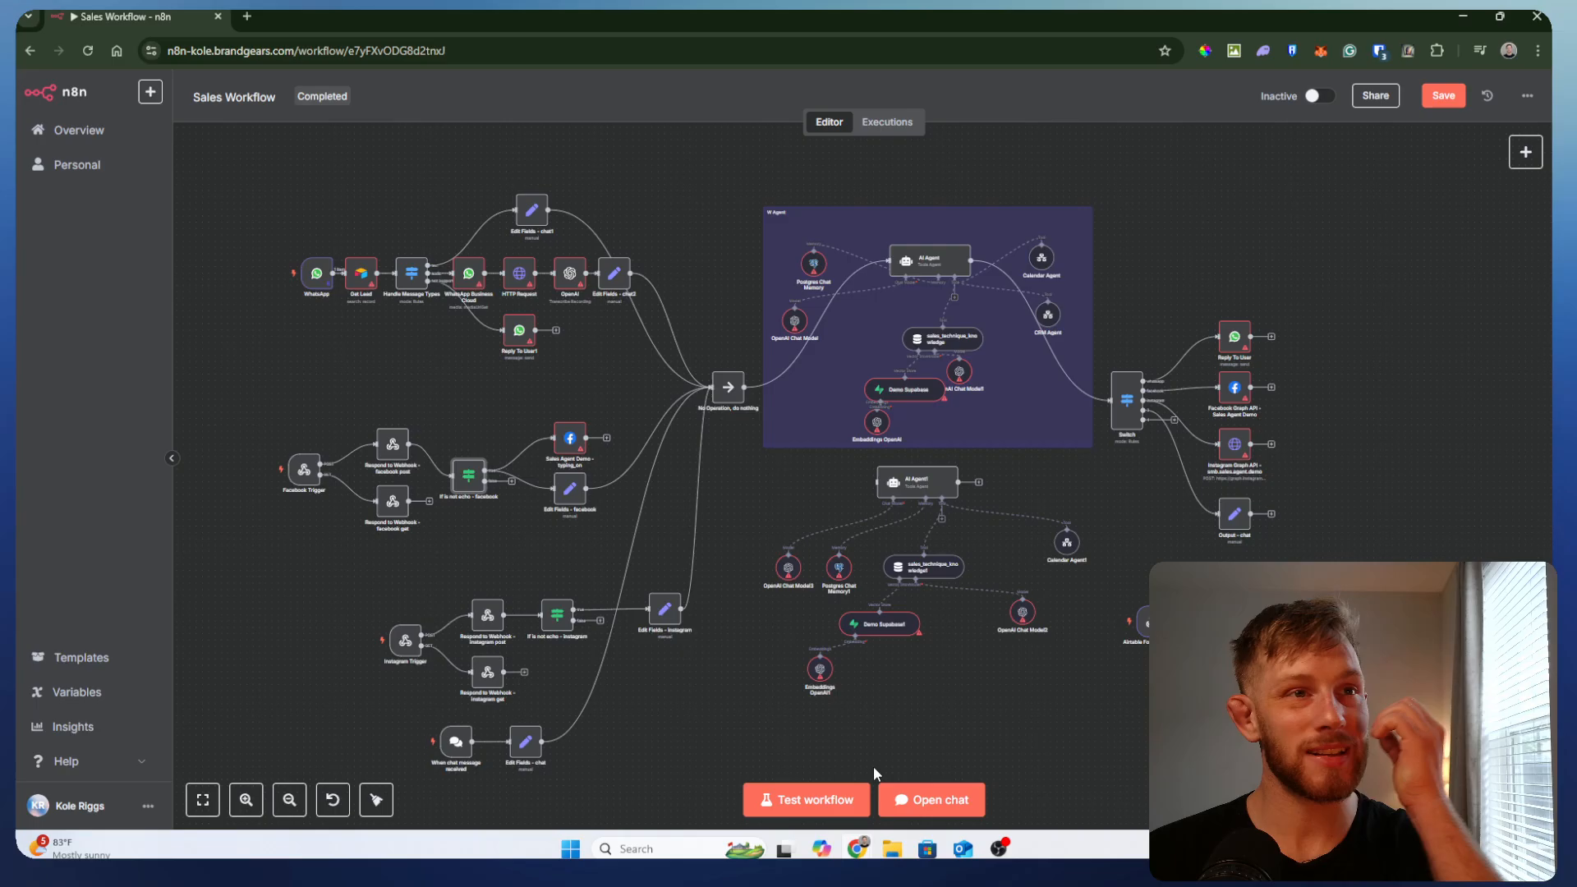
click(70, 129)
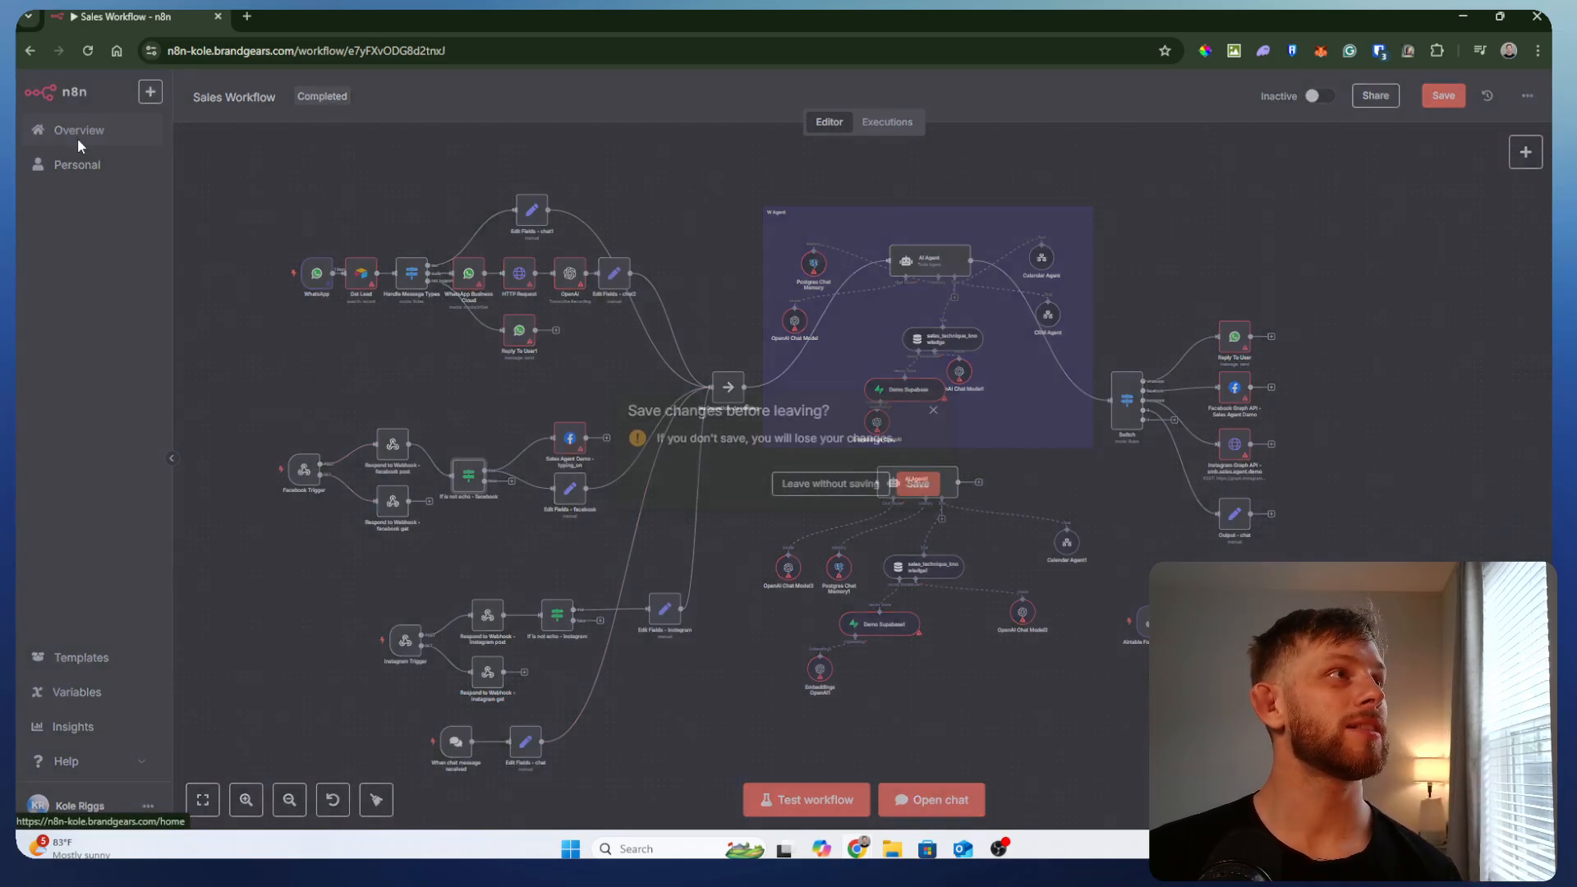
click(828, 485)
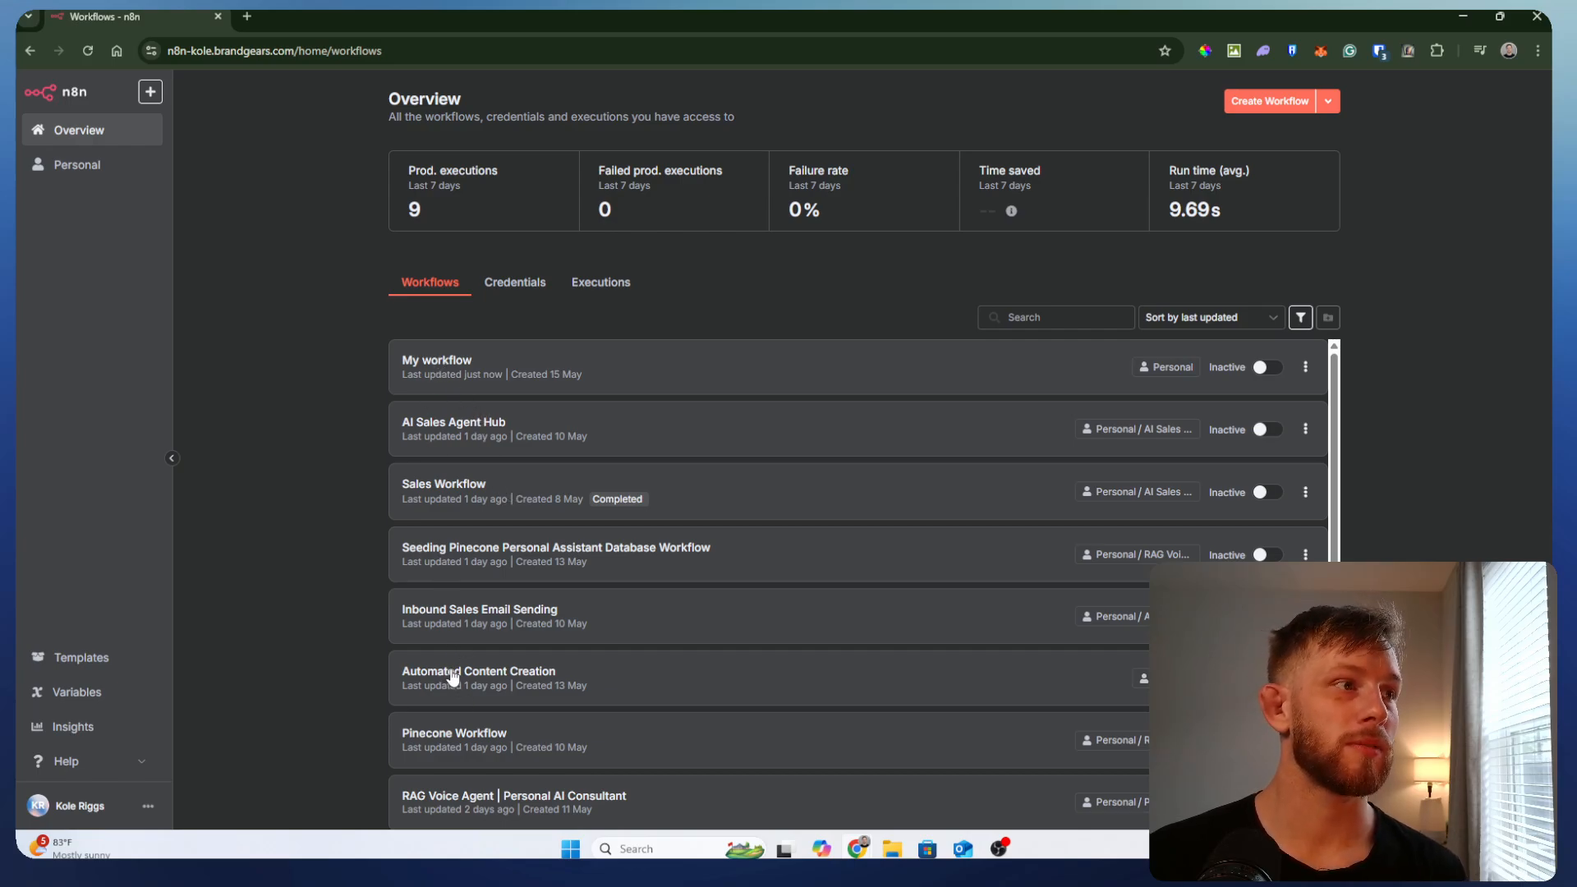
- Open the RAG Voice Agent | Personal AI Consultant workflow to examine its nodes
scroll(453, 675, down, 4)
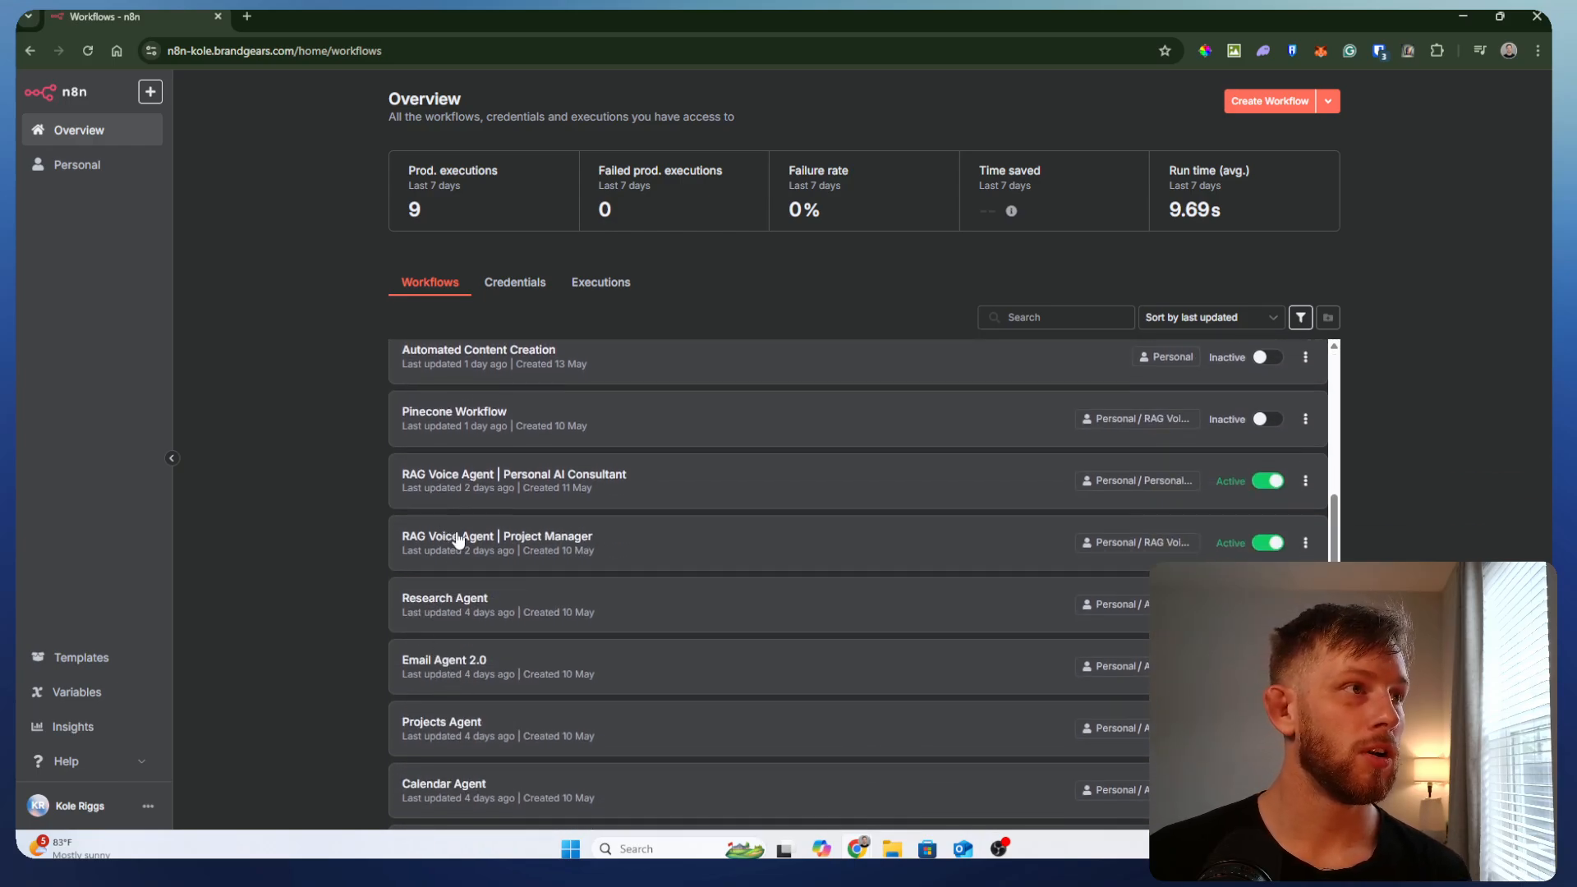
click(448, 476)
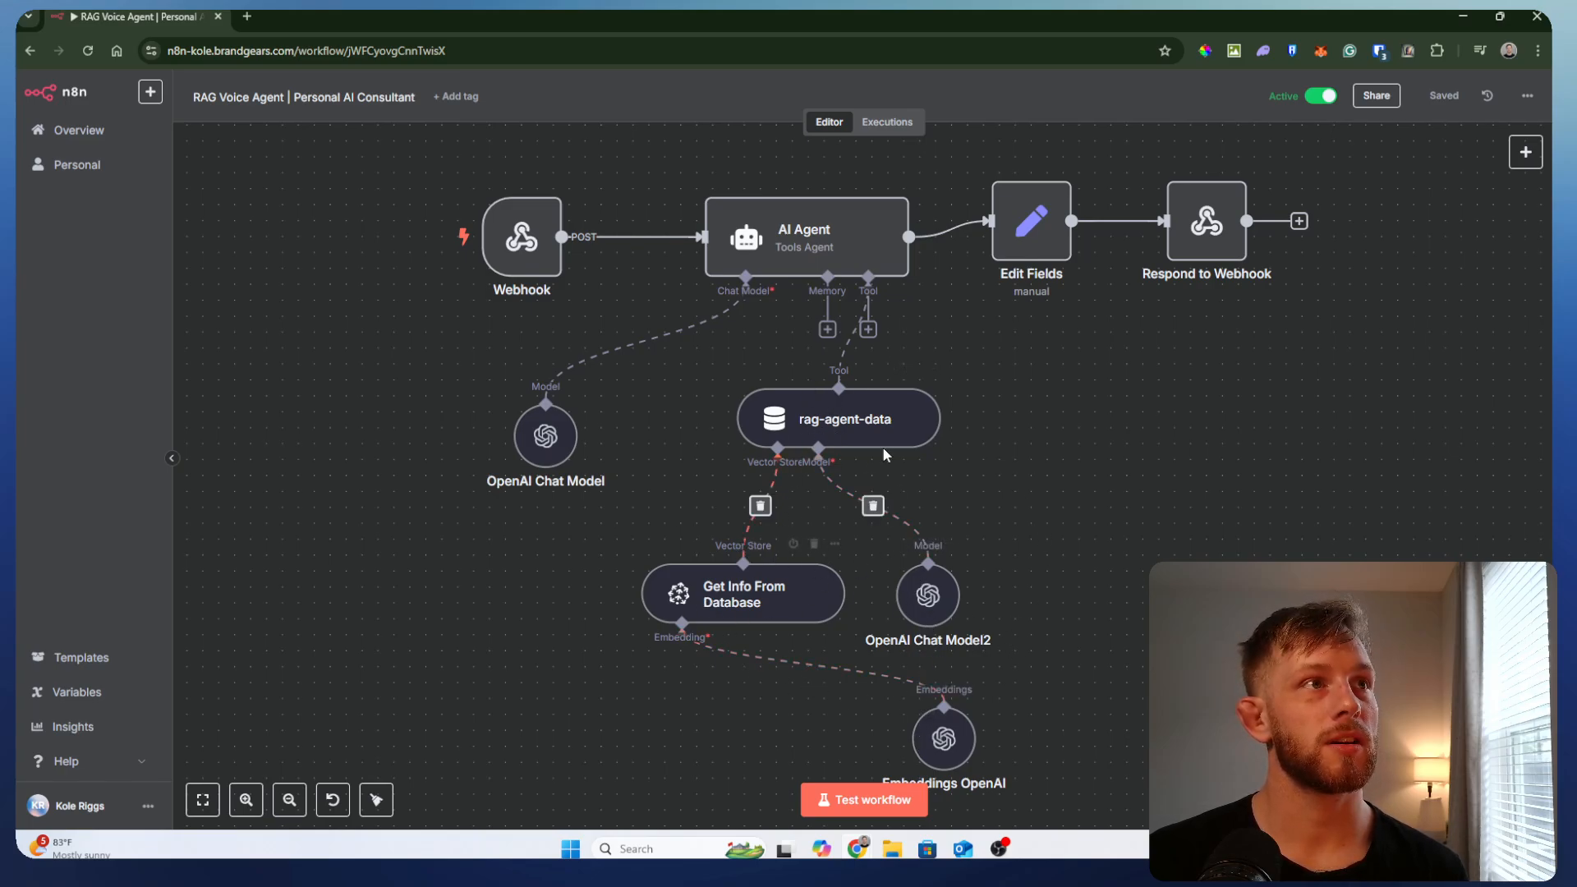
- Open the AI Sales Agent Hub workflow from the AI Sales Assistant folder in the personal project
click(92, 164)
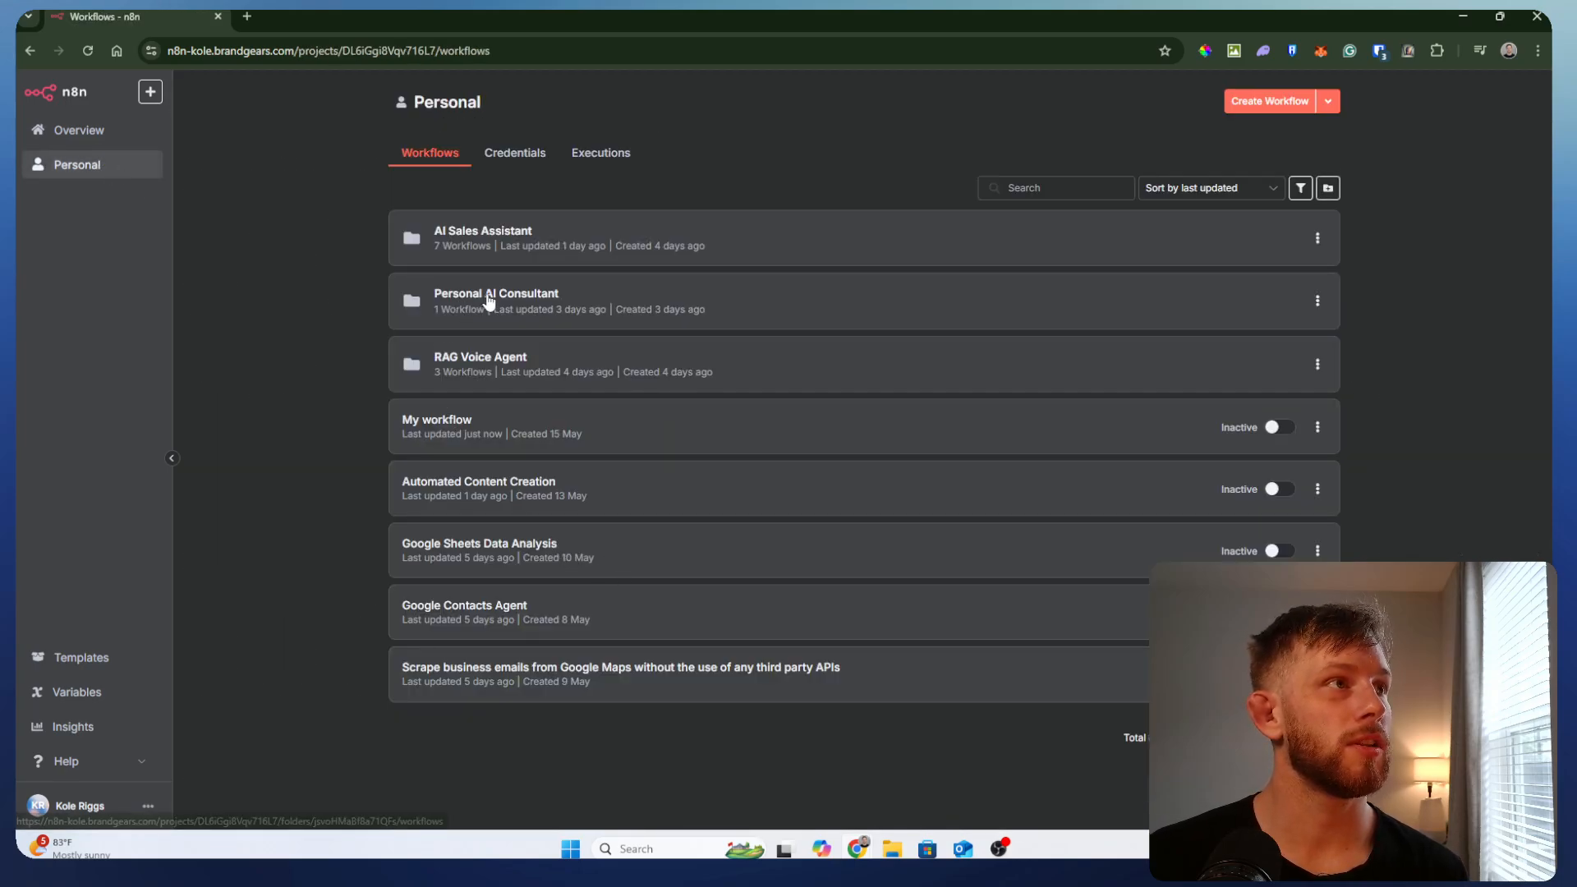
click(479, 234)
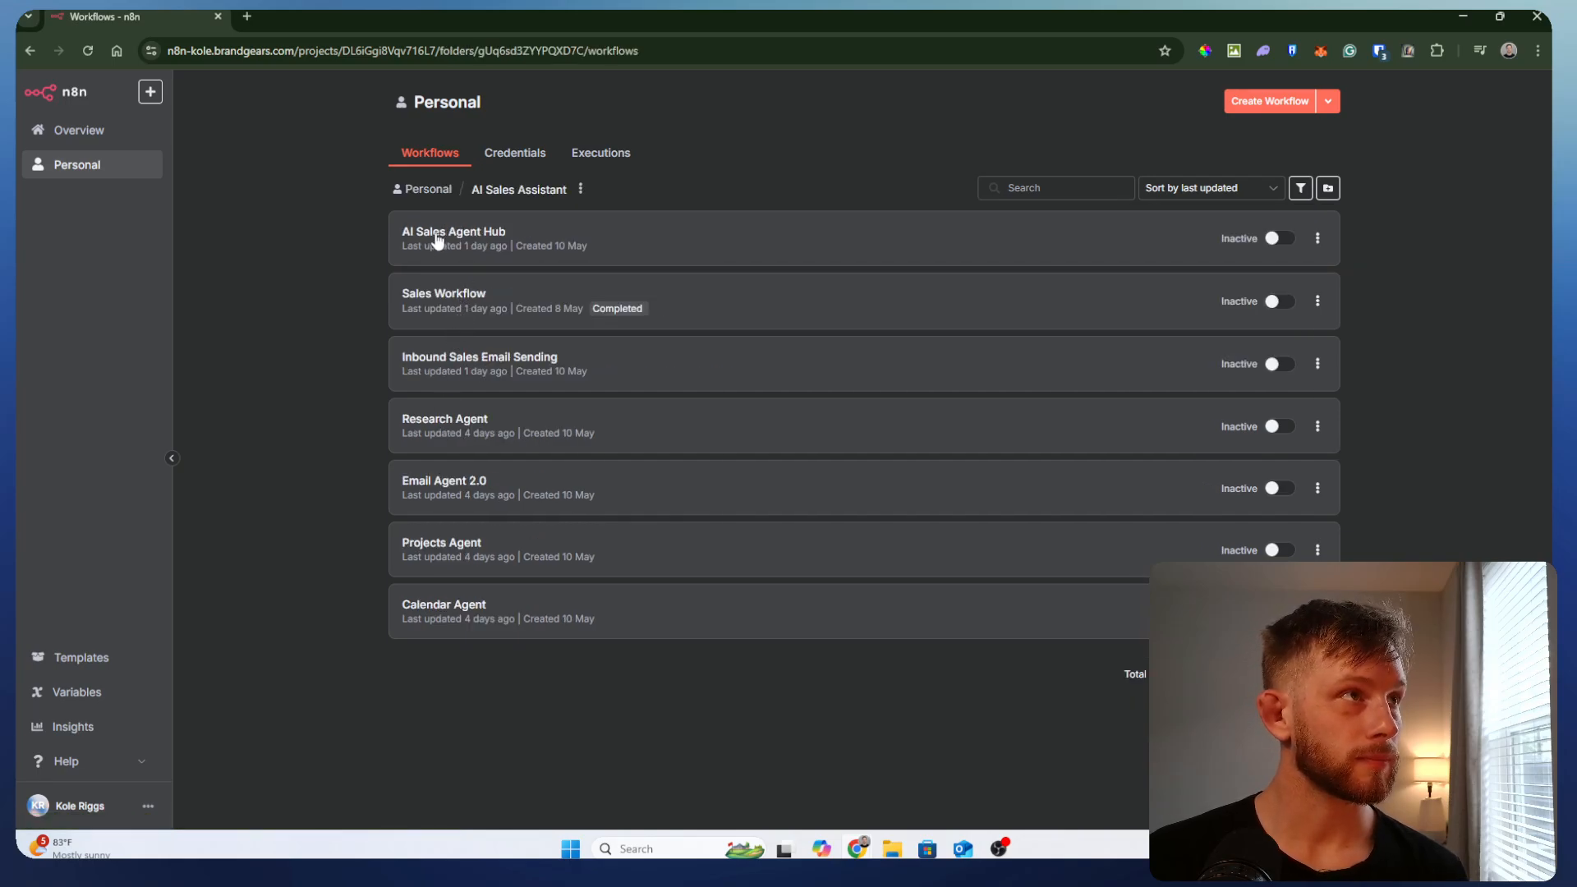
click(438, 239)
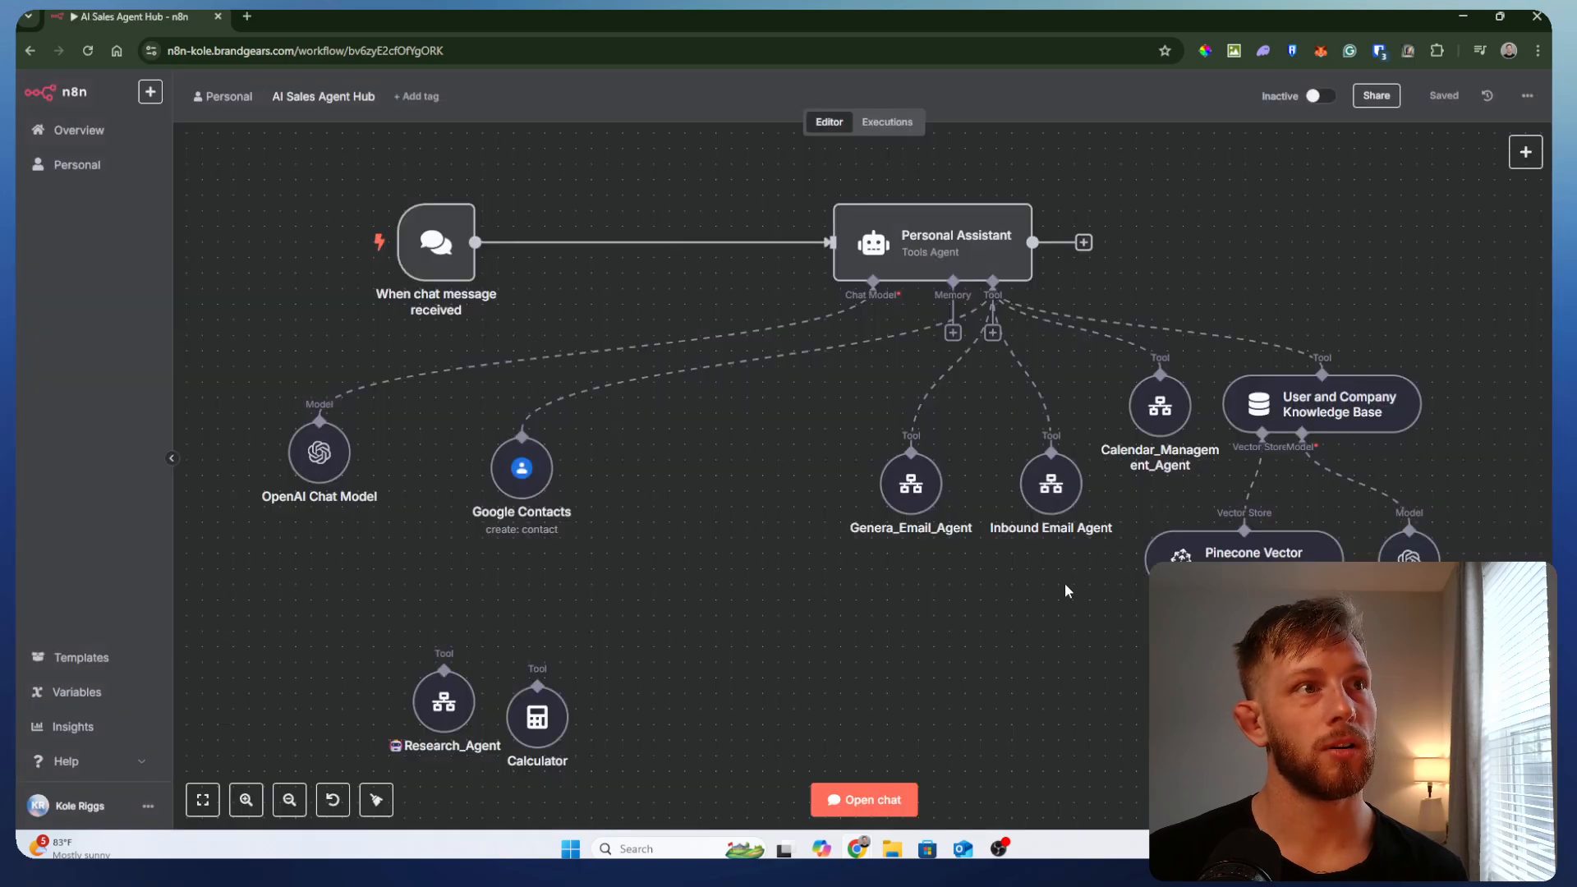
- Attach the Calculator to the Personal Assistant as a tool and reposition the general email, inbound email and calendar agent nodes
drag(556, 684, 761, 474)
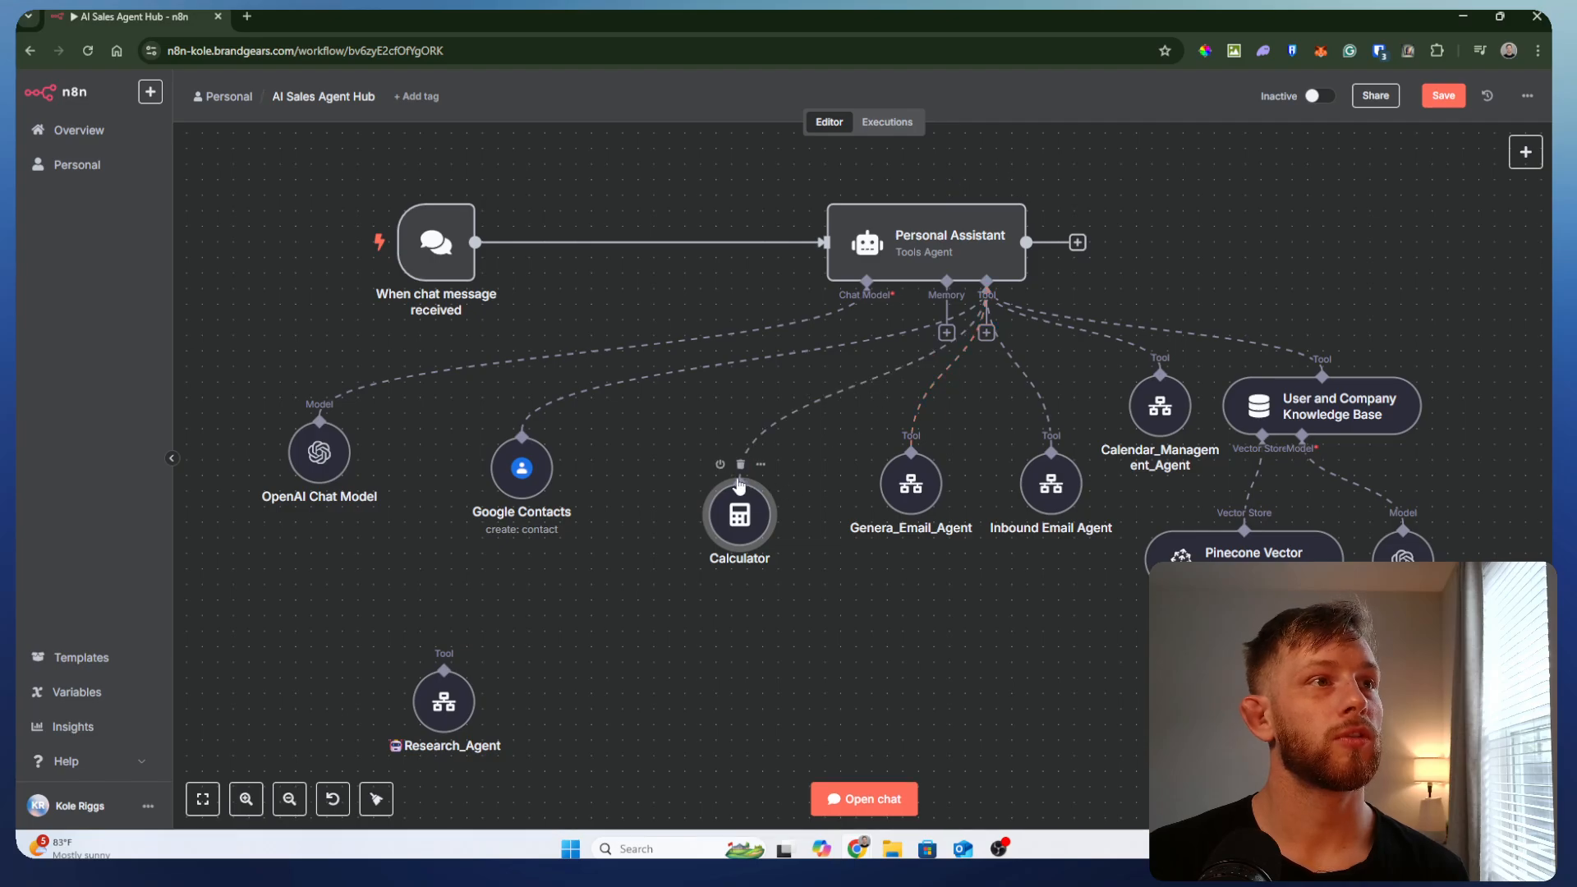
drag(903, 492, 888, 540)
drag(1036, 495, 1021, 527)
drag(1144, 425, 1129, 408)
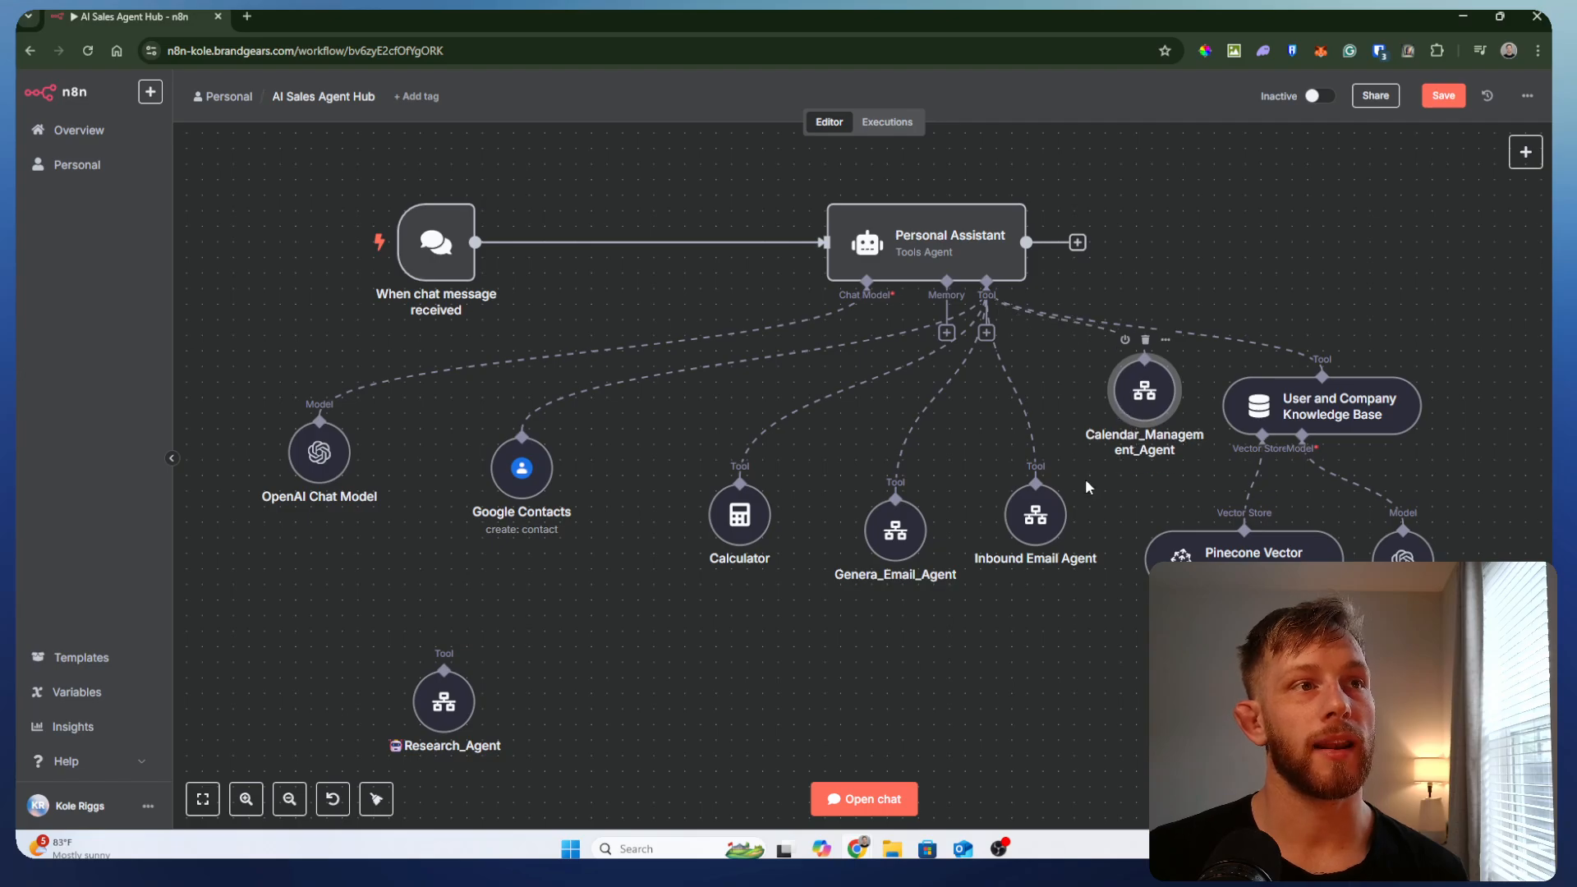
drag(1038, 541, 1036, 511)
mouse_move(876, 537)
mouse_down()
mouse_move(885, 595)
mouse_move(876, 537)
mouse_up()
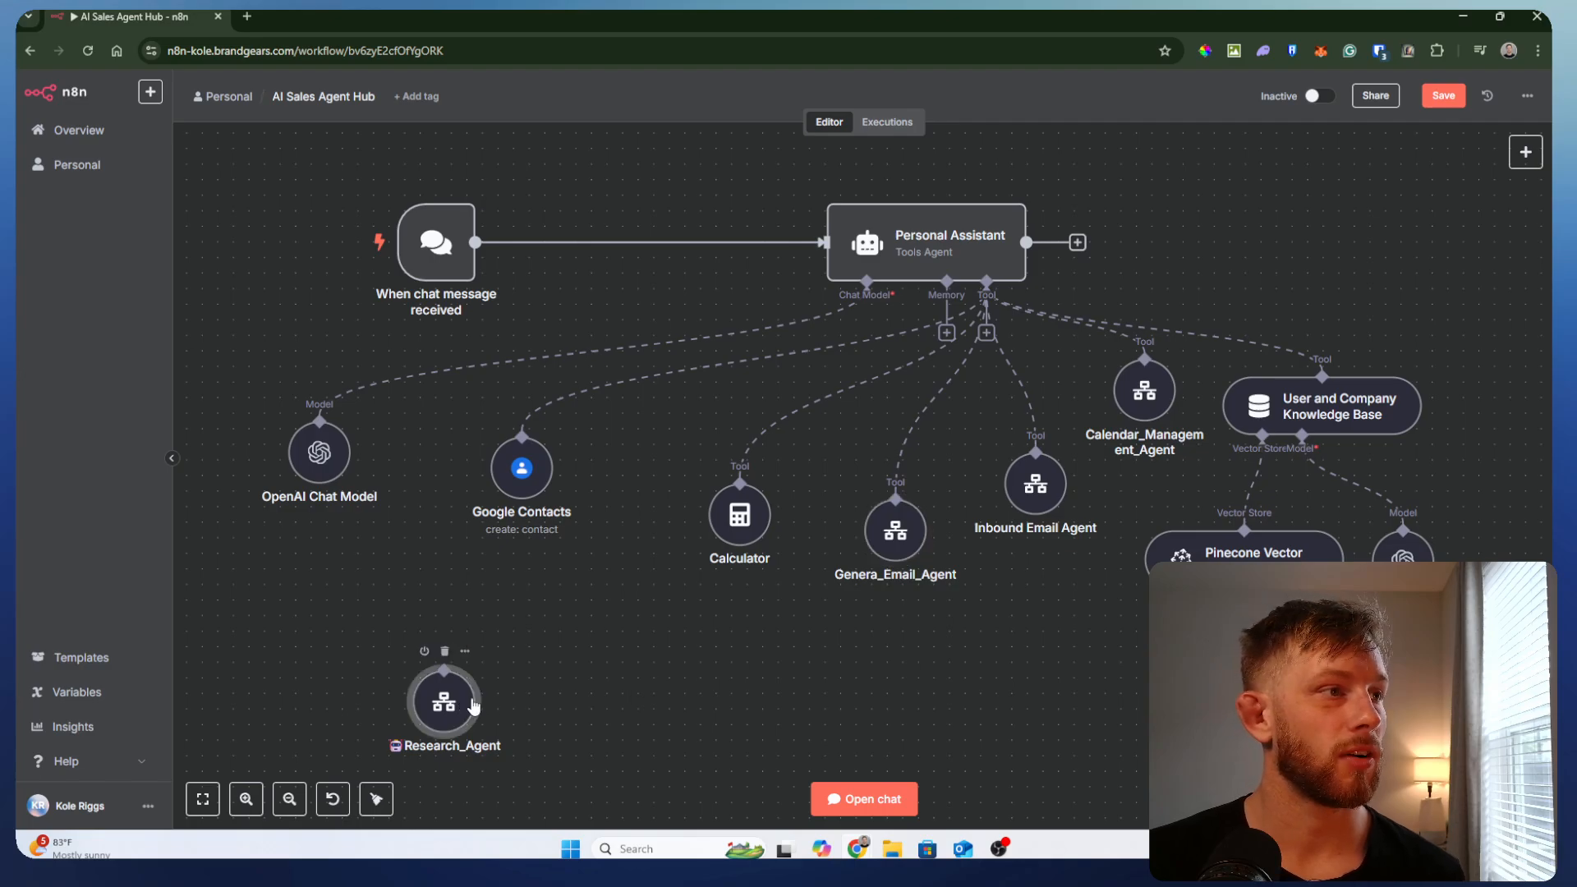
- Attach Research_Agent to the Personal Assistant as a tool beside the Calculator, and leave for the overview without saving
drag(460, 700, 631, 638)
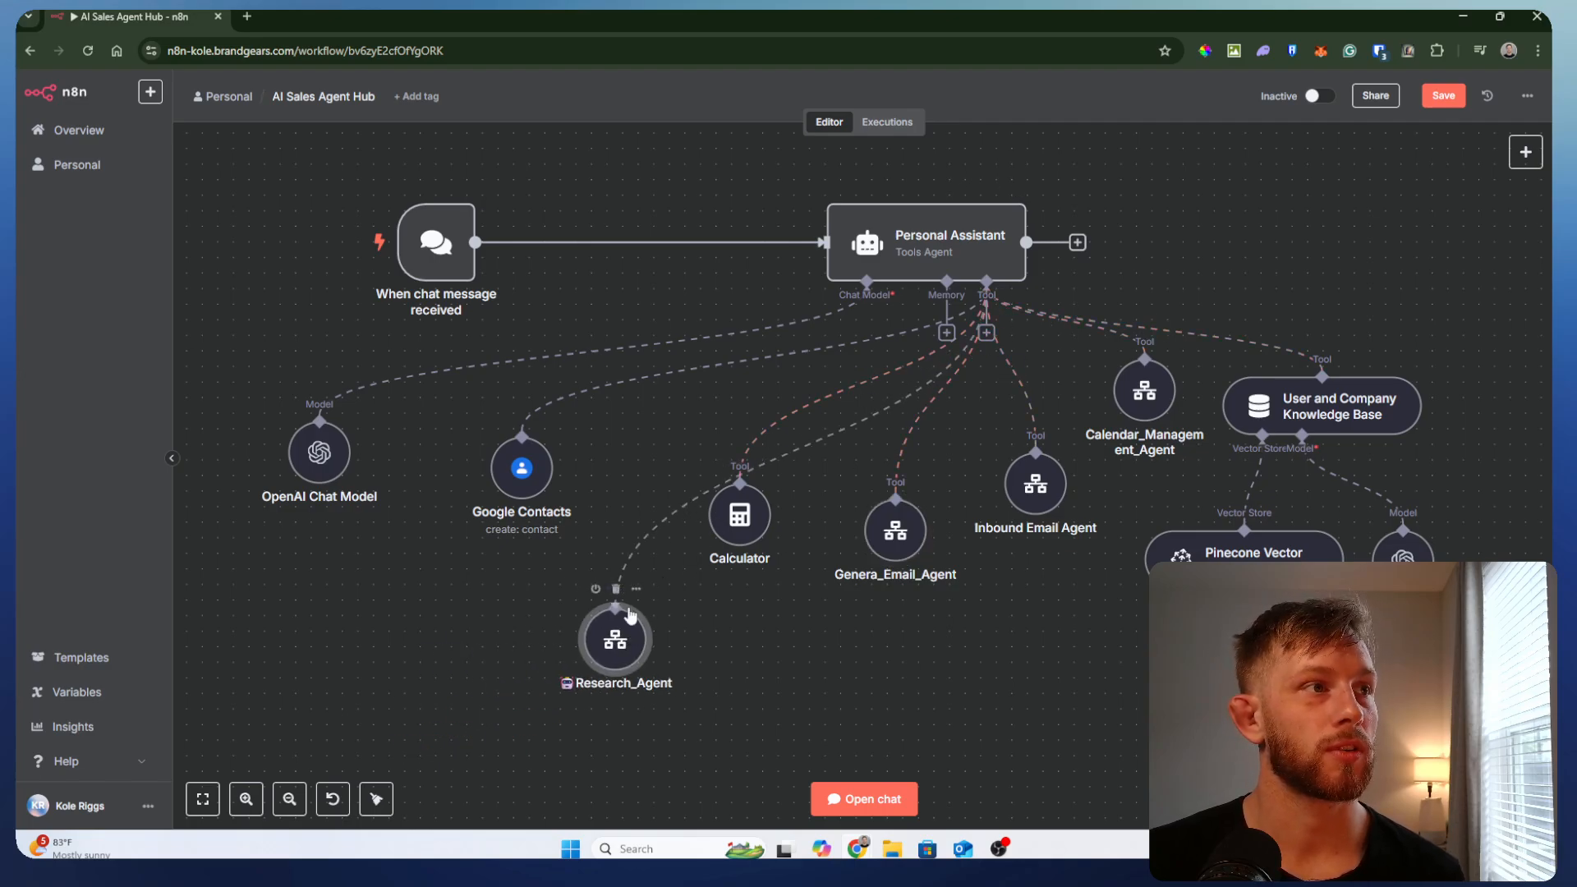
drag(613, 641, 638, 562)
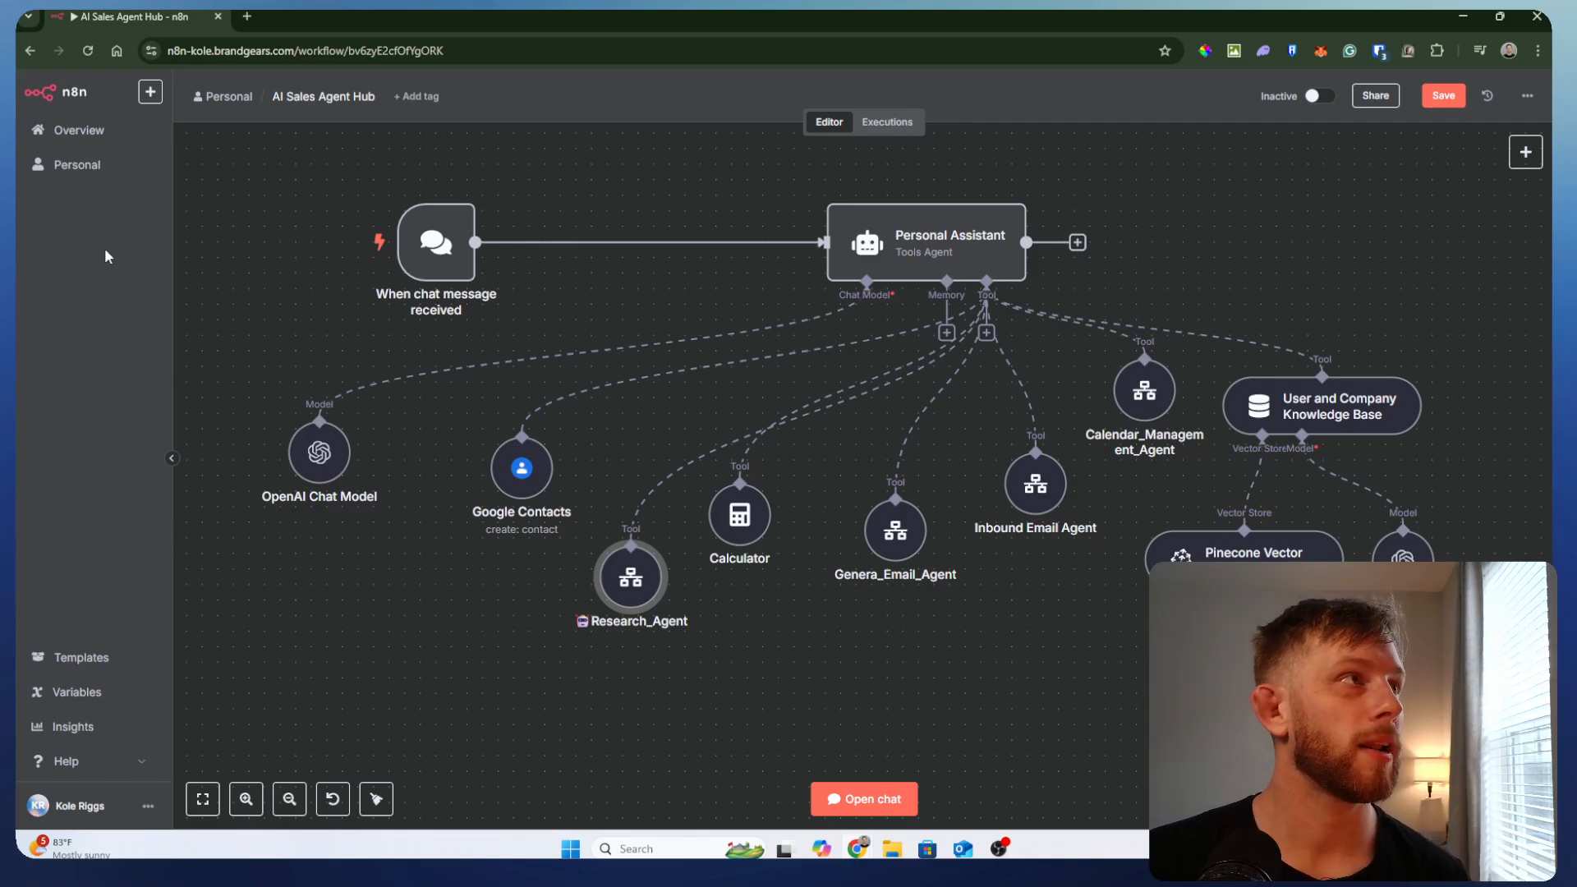
click(57, 133)
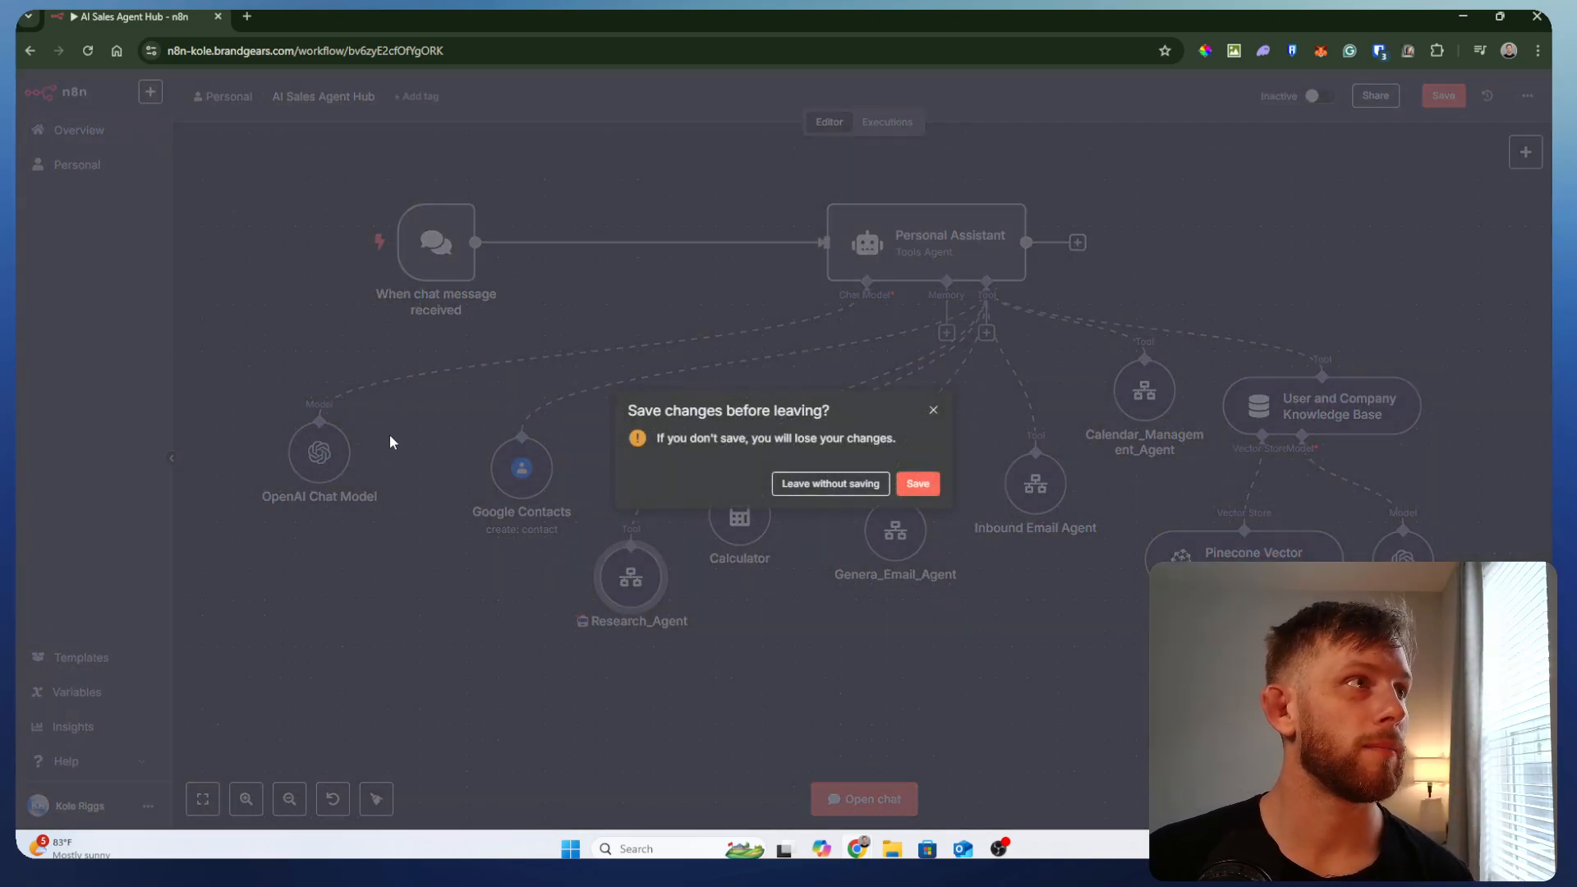
click(822, 485)
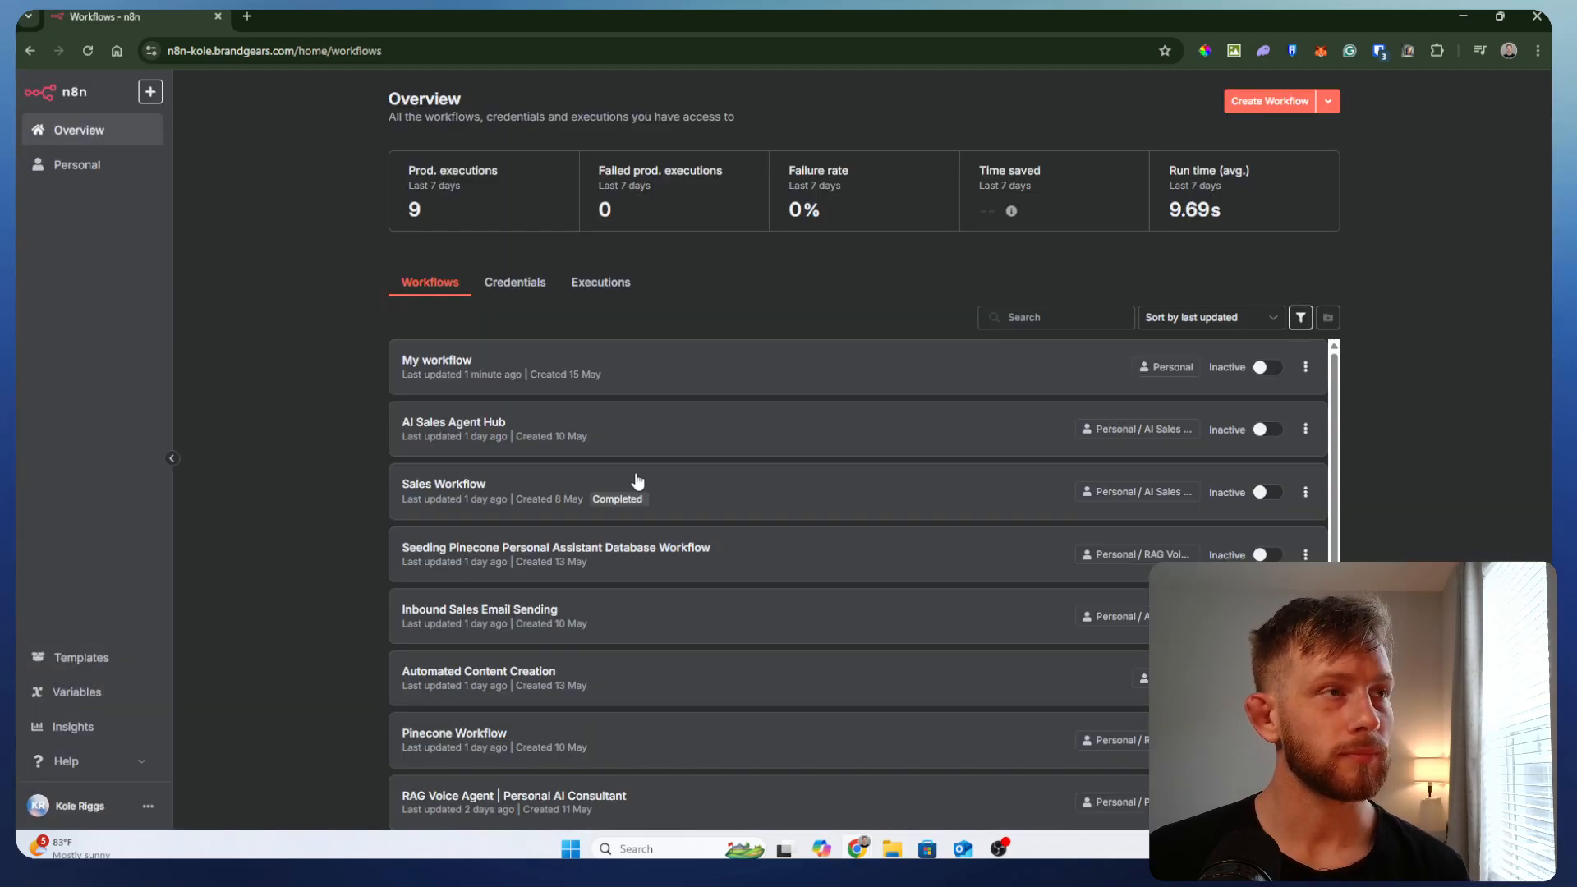
- Open My workflow and look at the tools that can be attached to the AI Agent
click(717, 389)
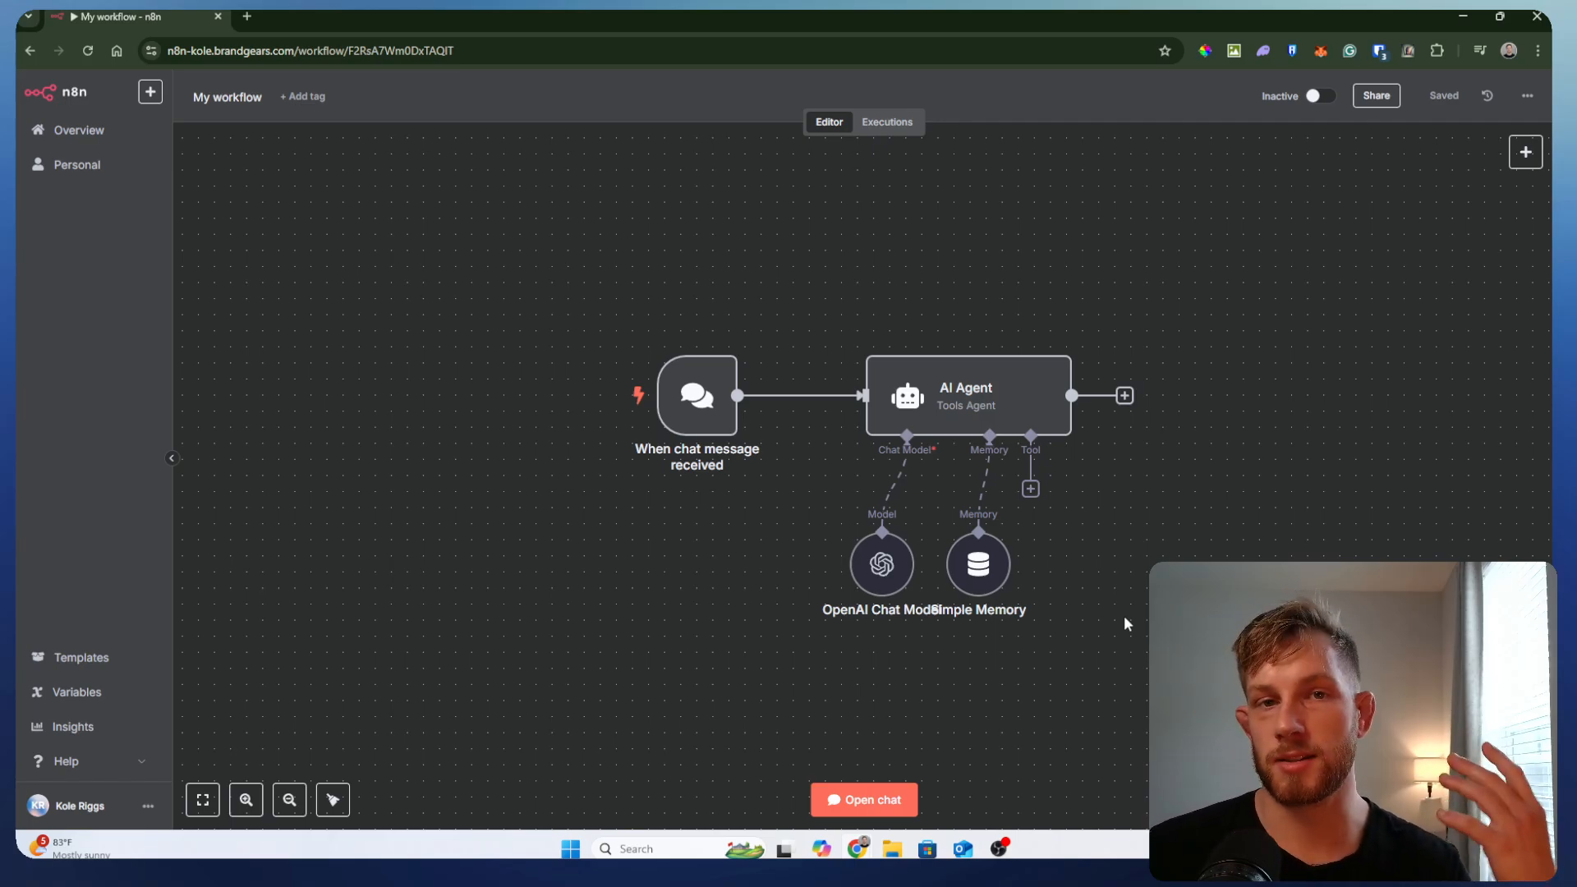
drag(985, 412, 936, 370)
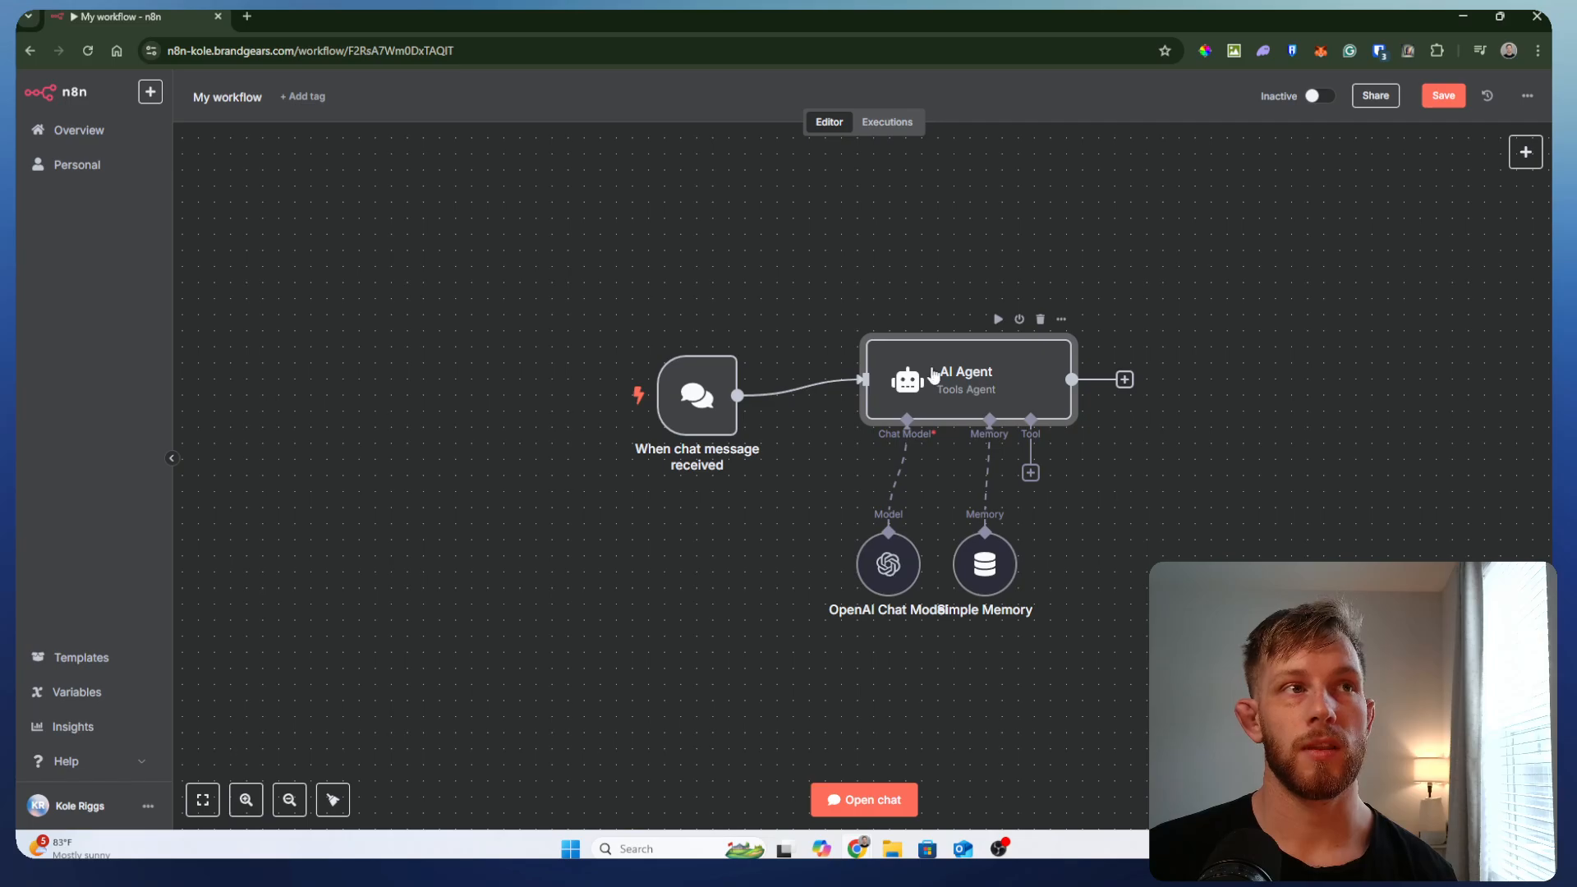
click(1031, 472)
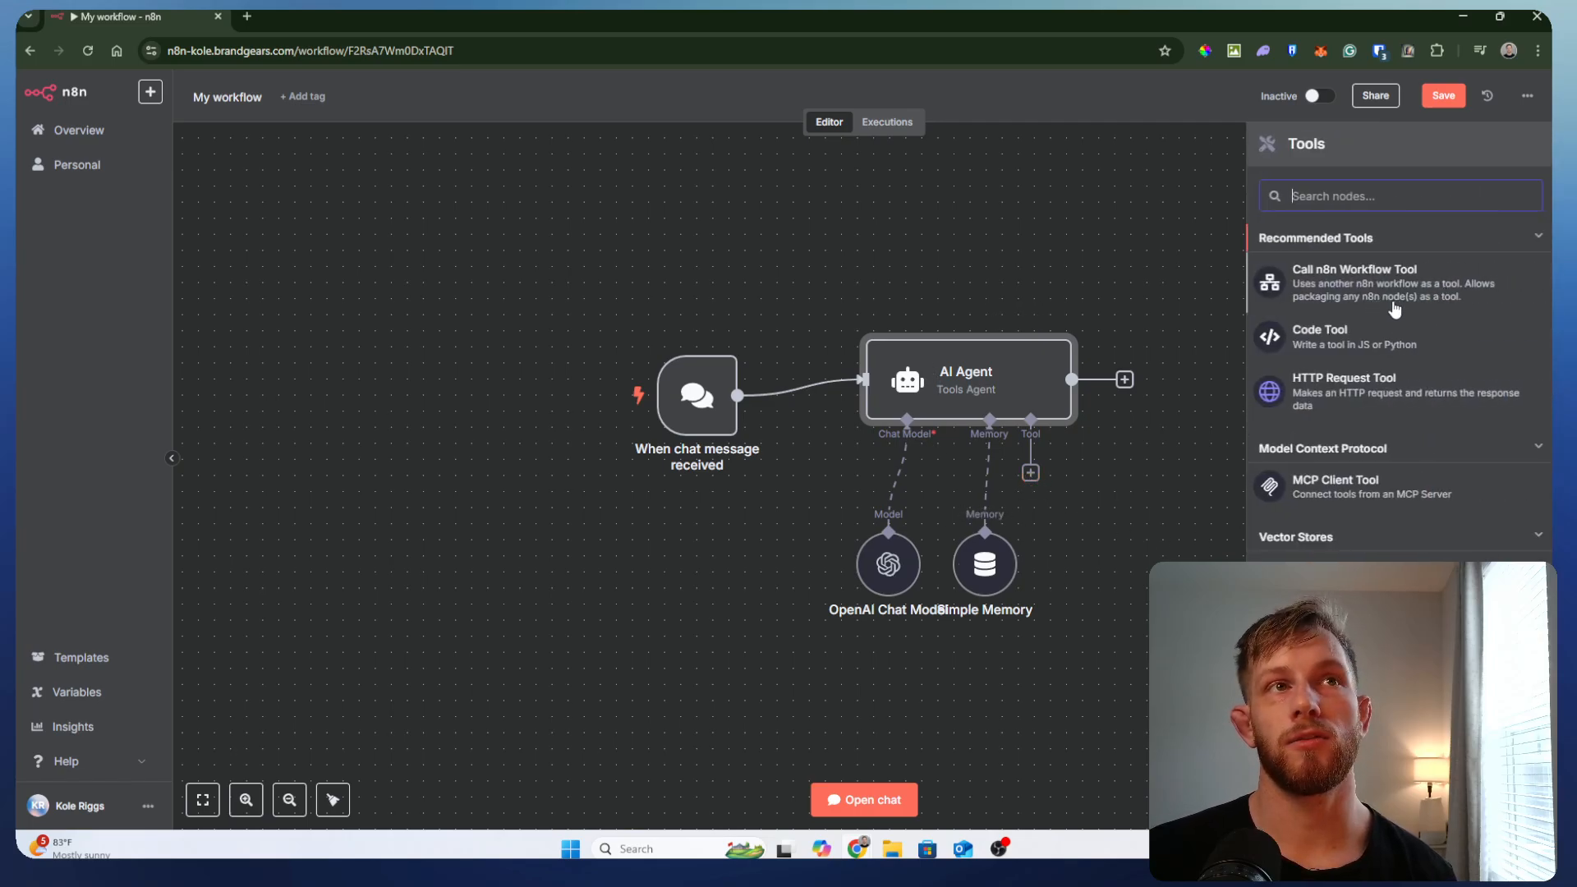
click(1086, 611)
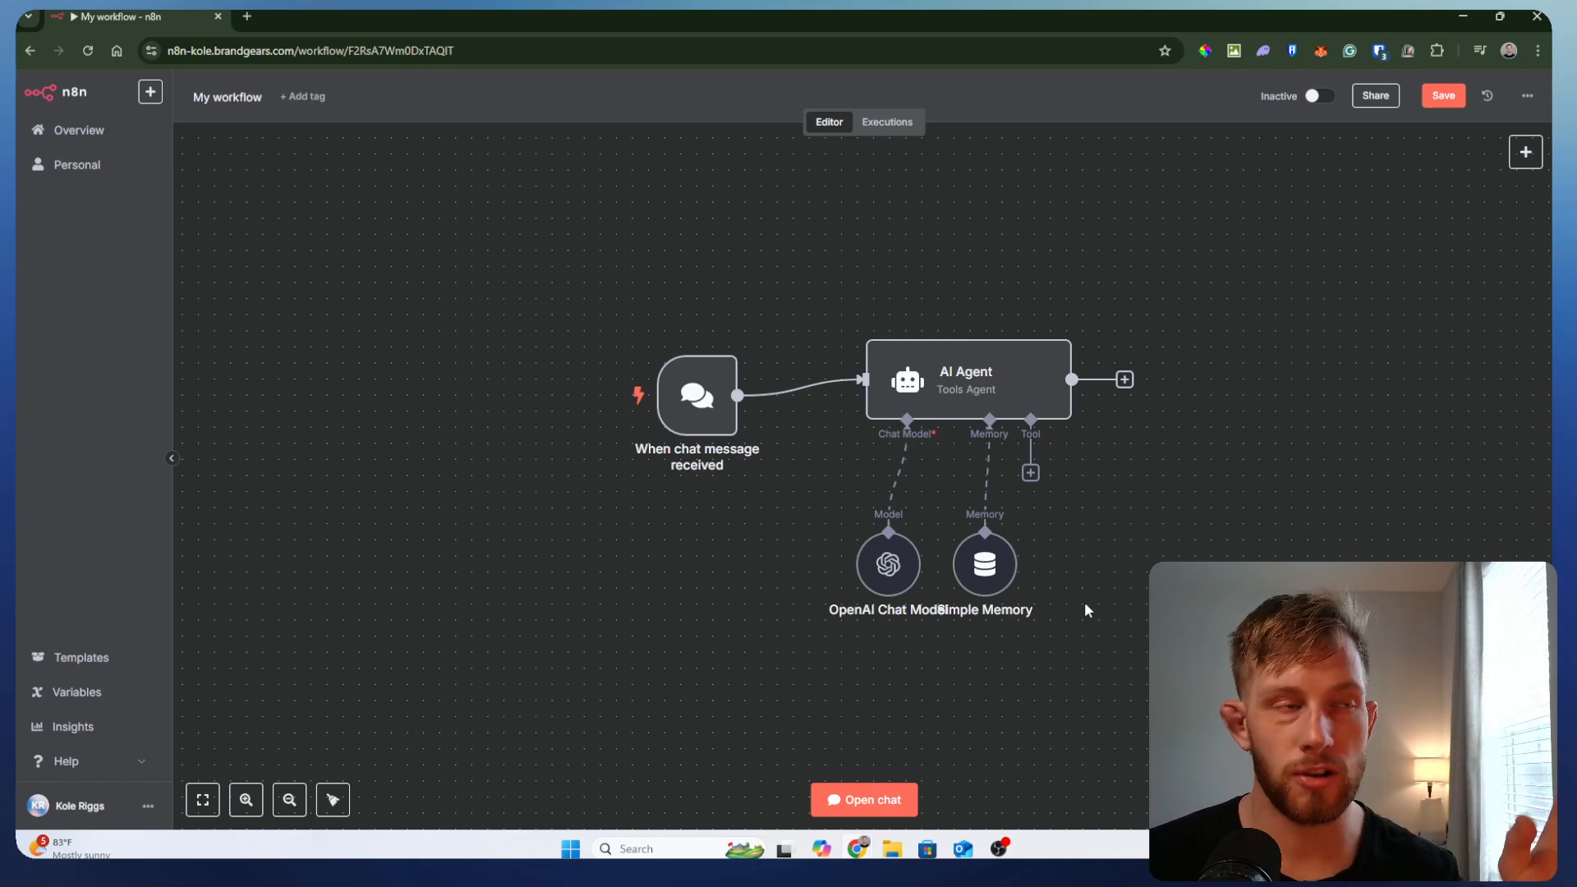
- Nudge the AI Agent node into line with the chat trigger and attach a Google Calendar Tool to it
drag(1115, 567, 1025, 577)
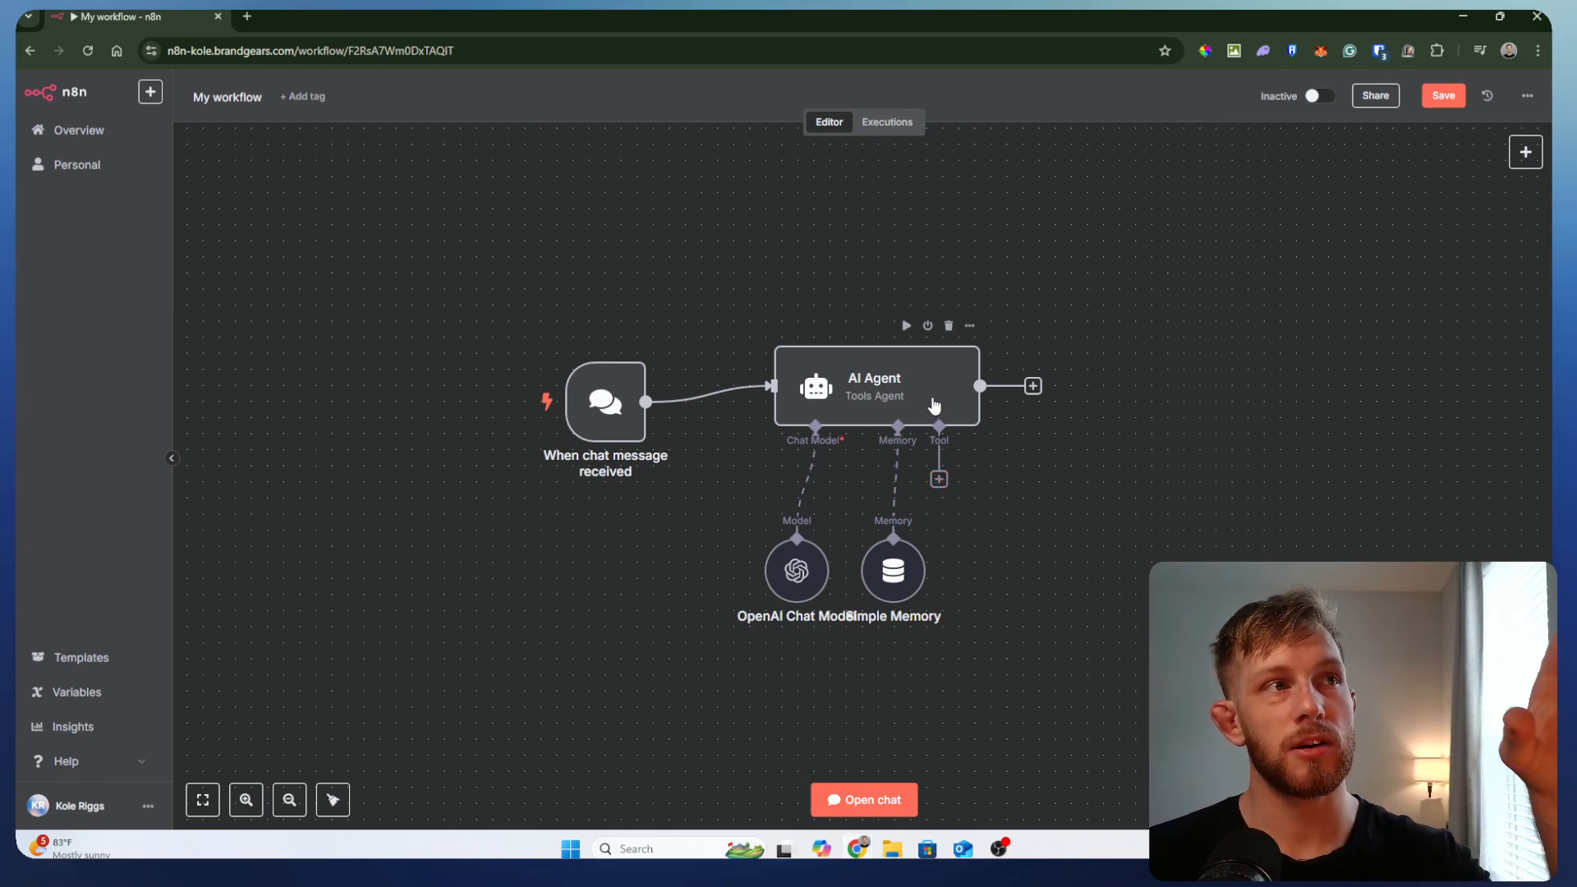
drag(928, 408, 944, 424)
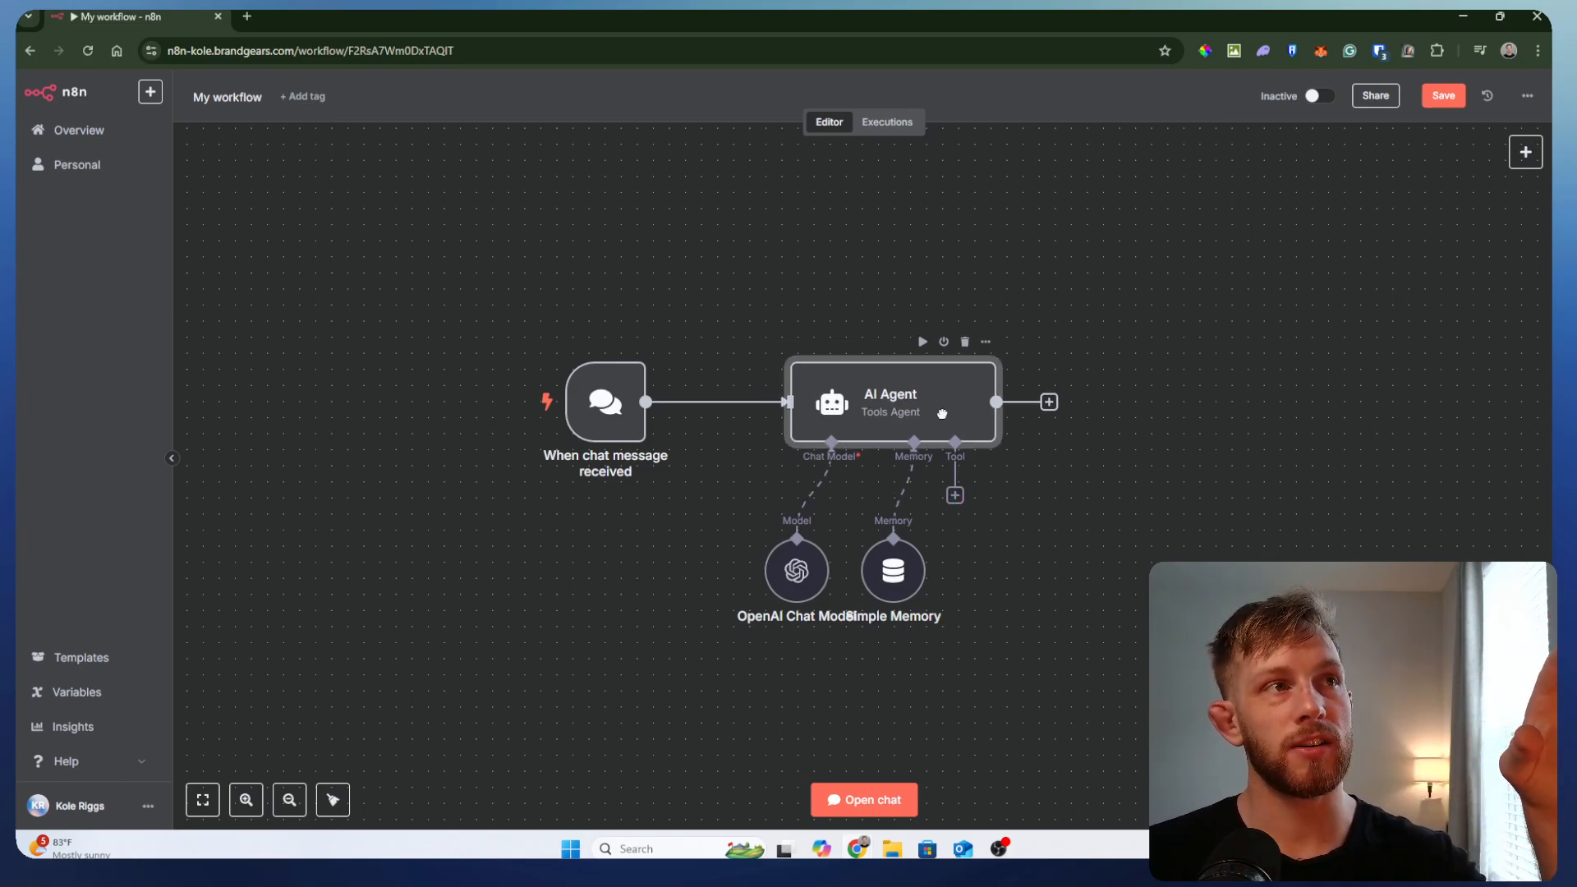
click(955, 496)
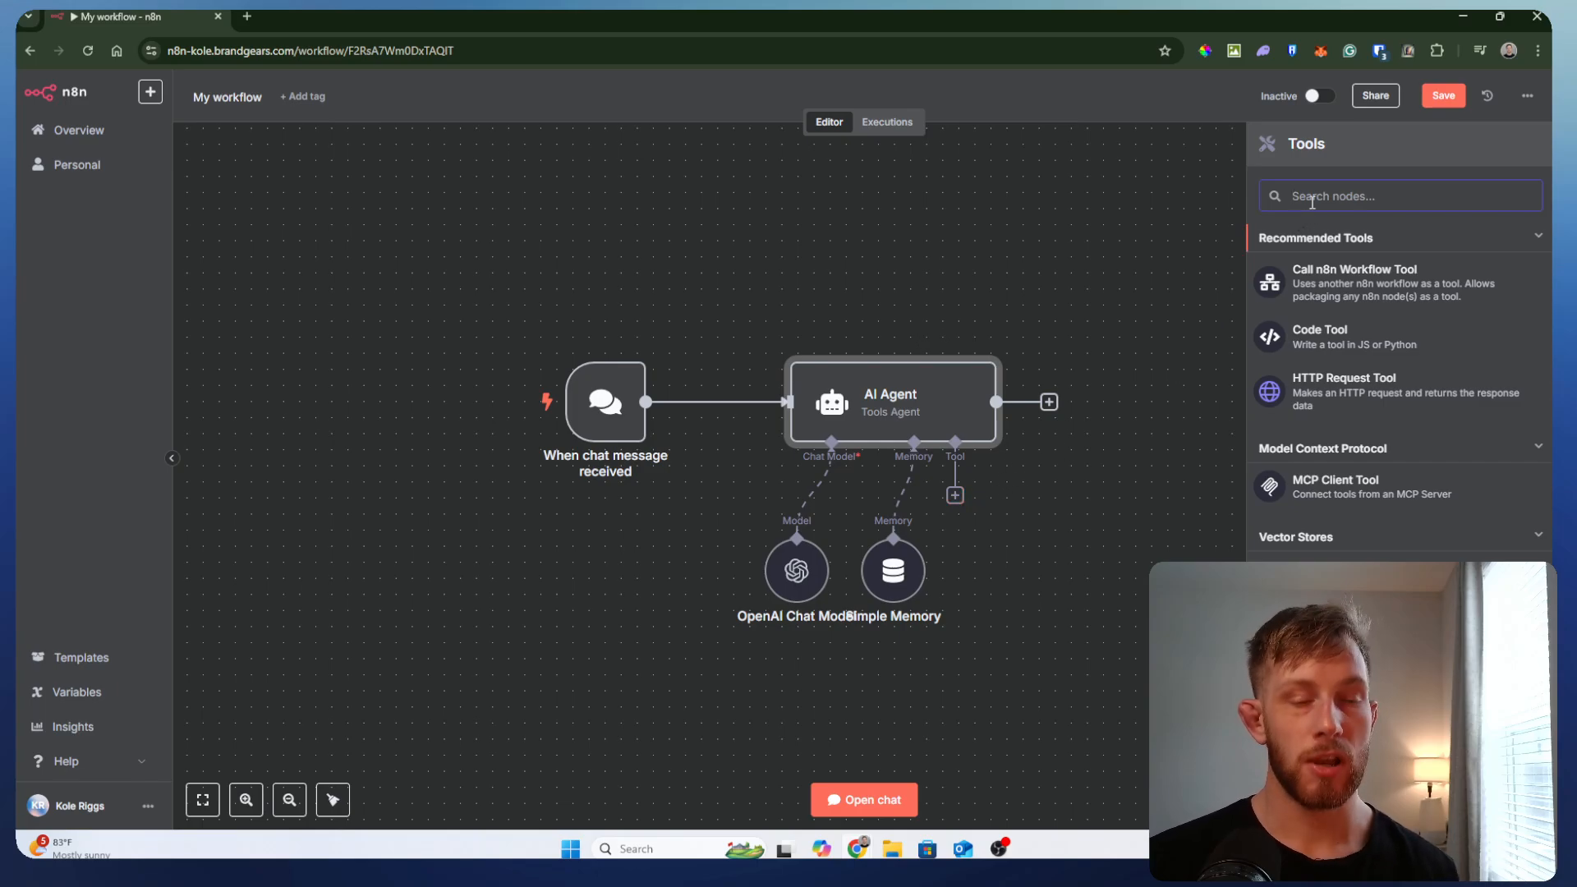
text(goo)
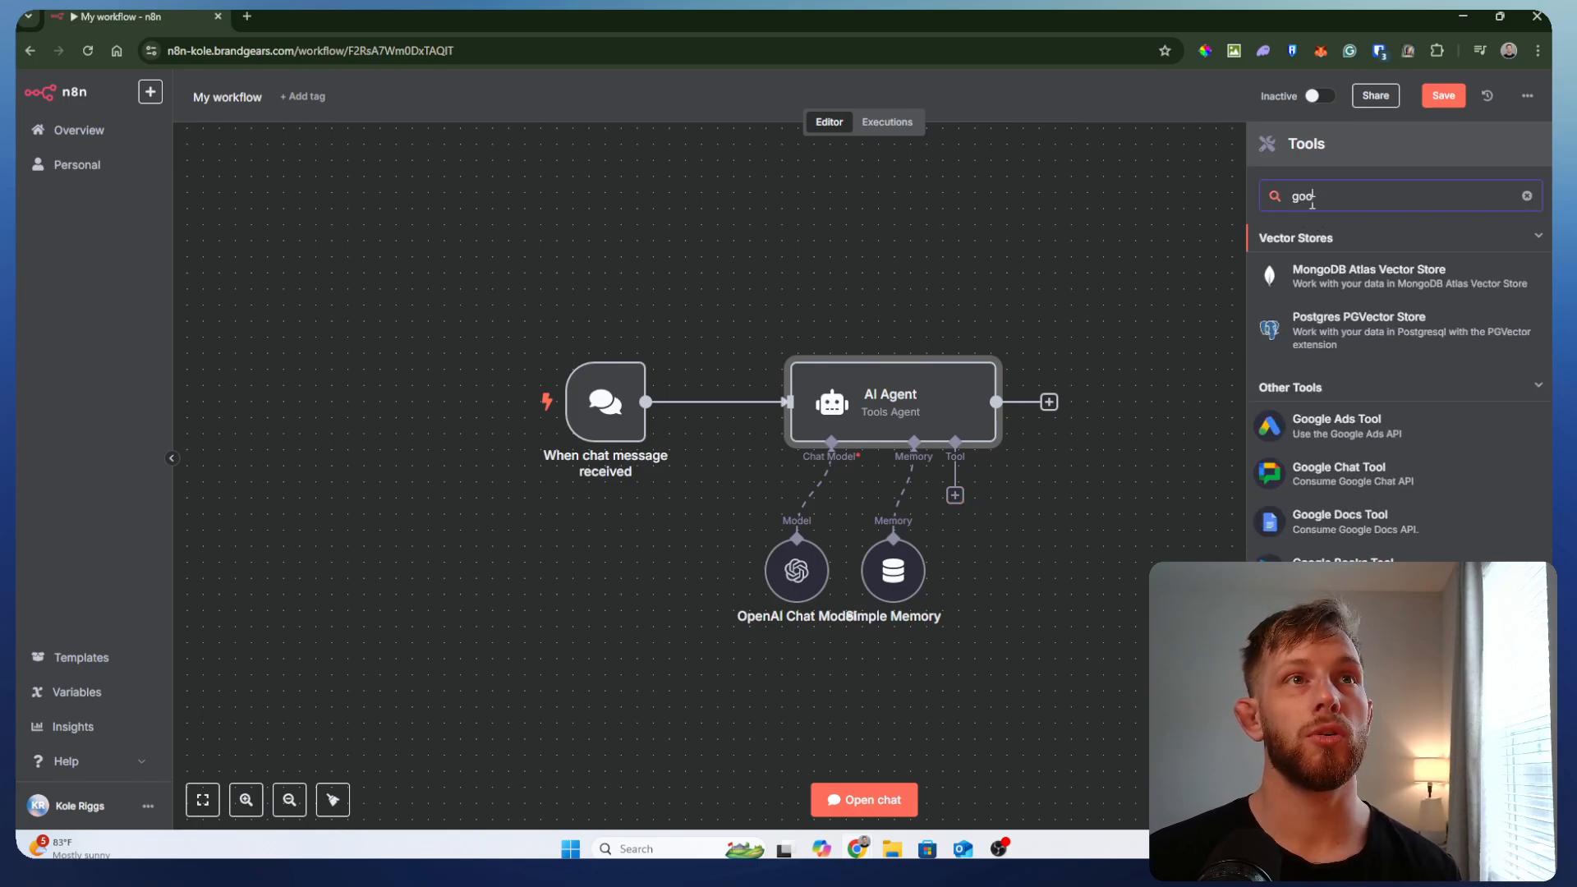
text(gle cal)
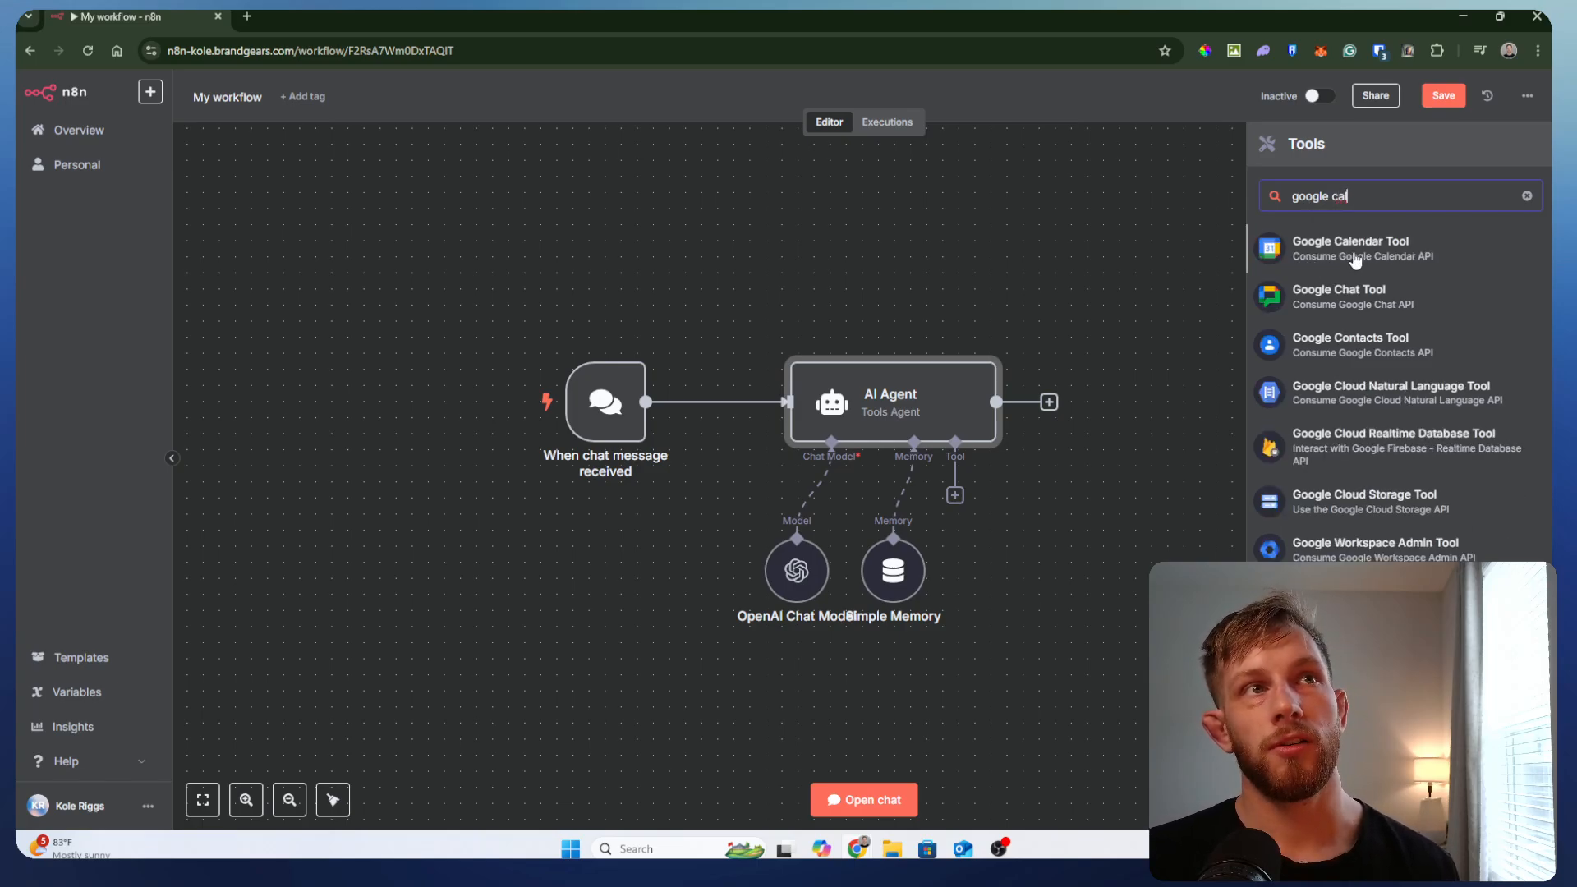
click(1318, 260)
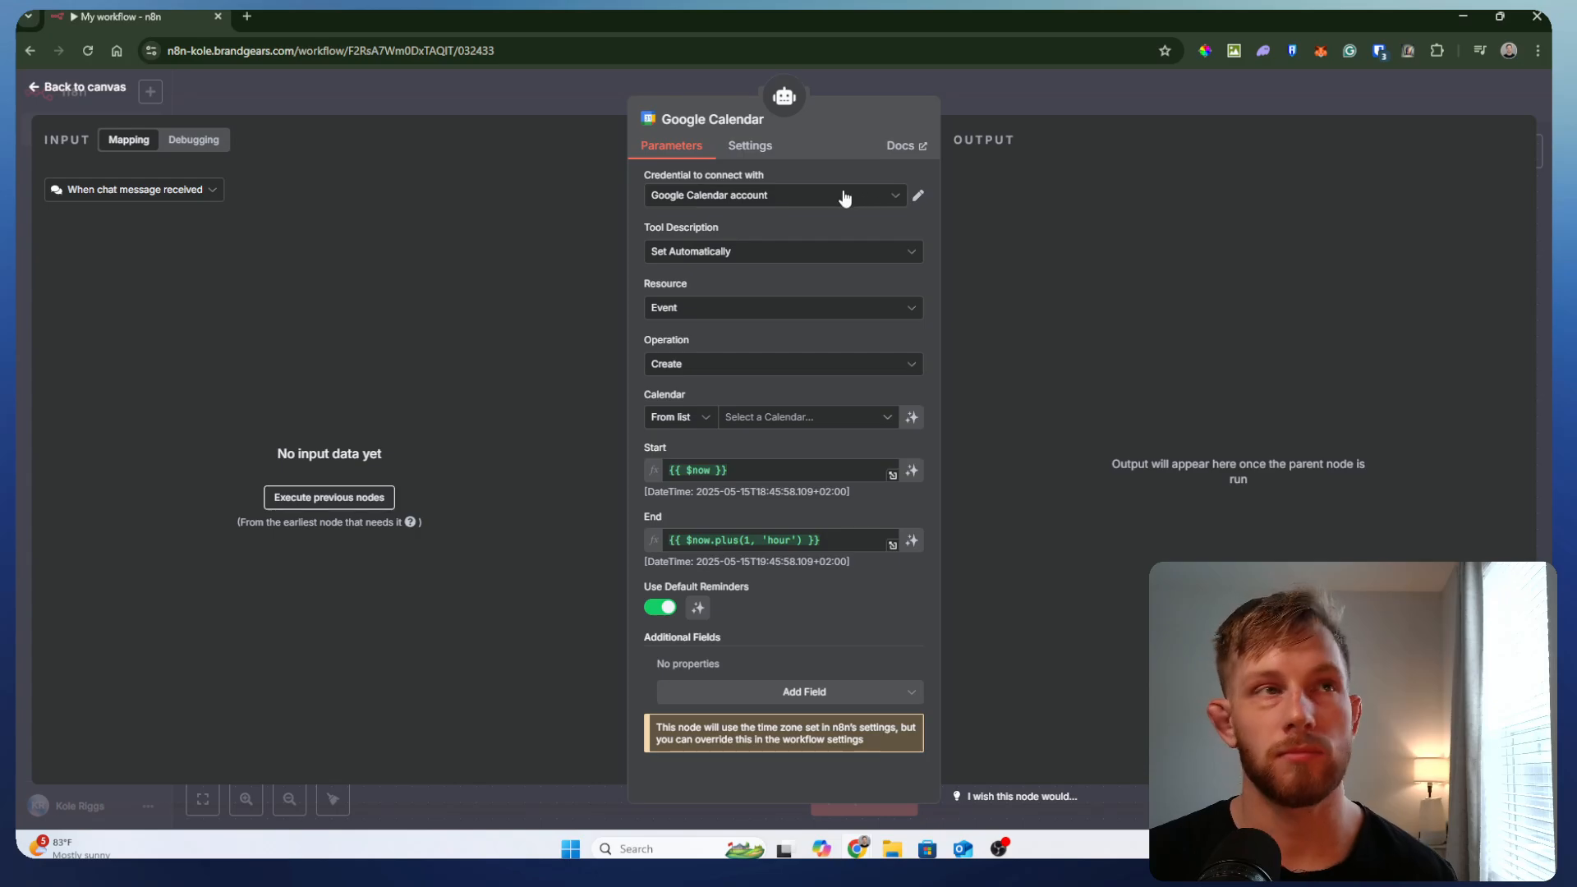
- Look over the Google Calendar tool's credential, tool description and resource choices, keeping Event as the resource
click(697, 202)
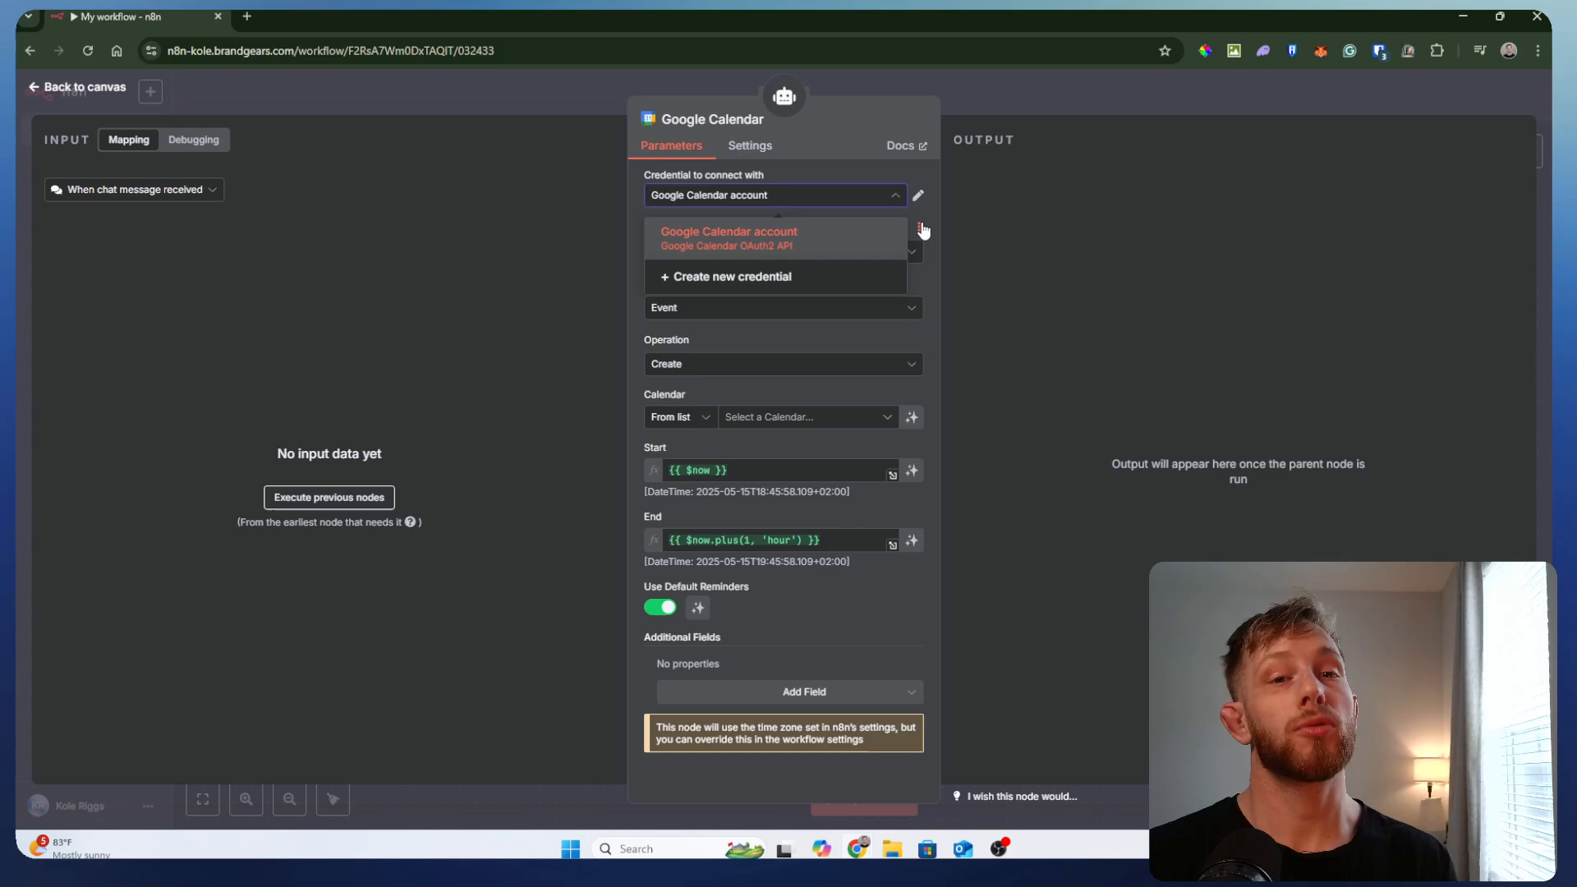
click(921, 230)
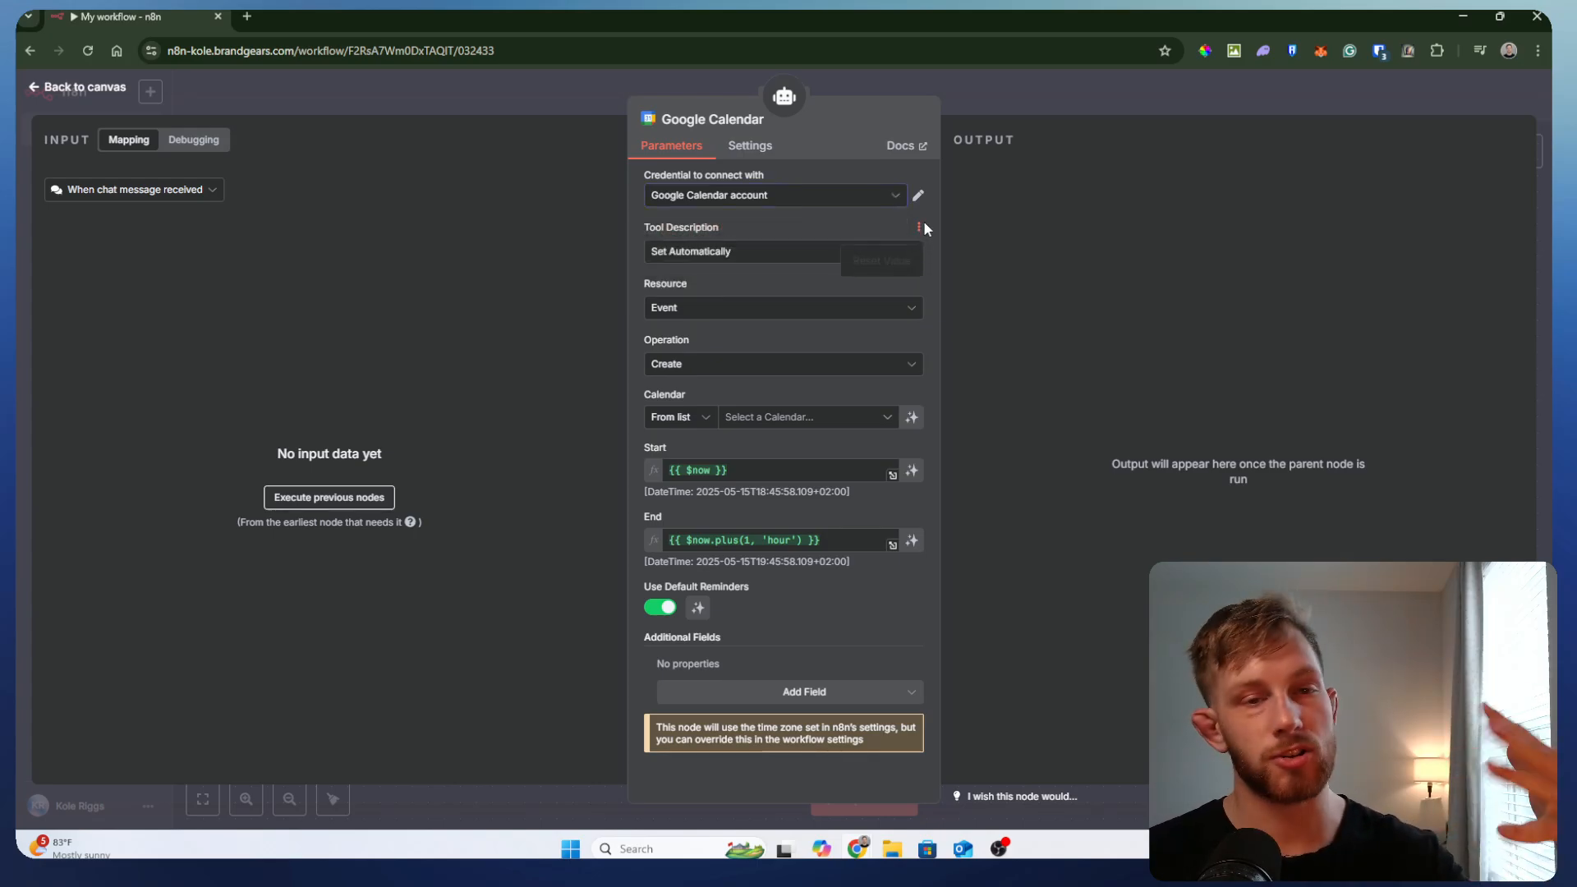
click(762, 252)
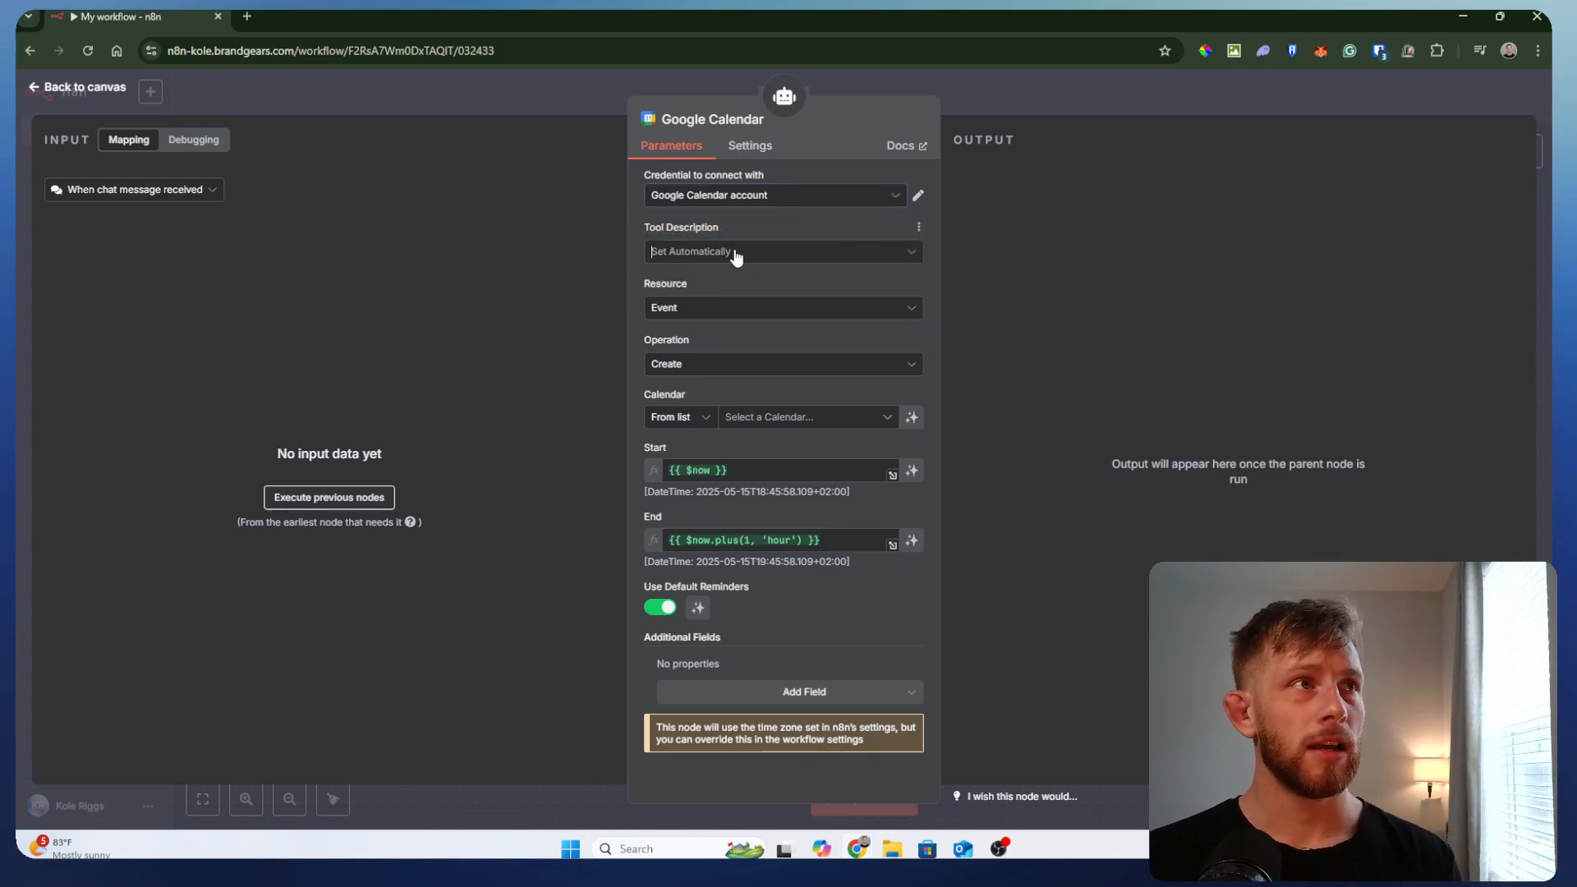
click(727, 254)
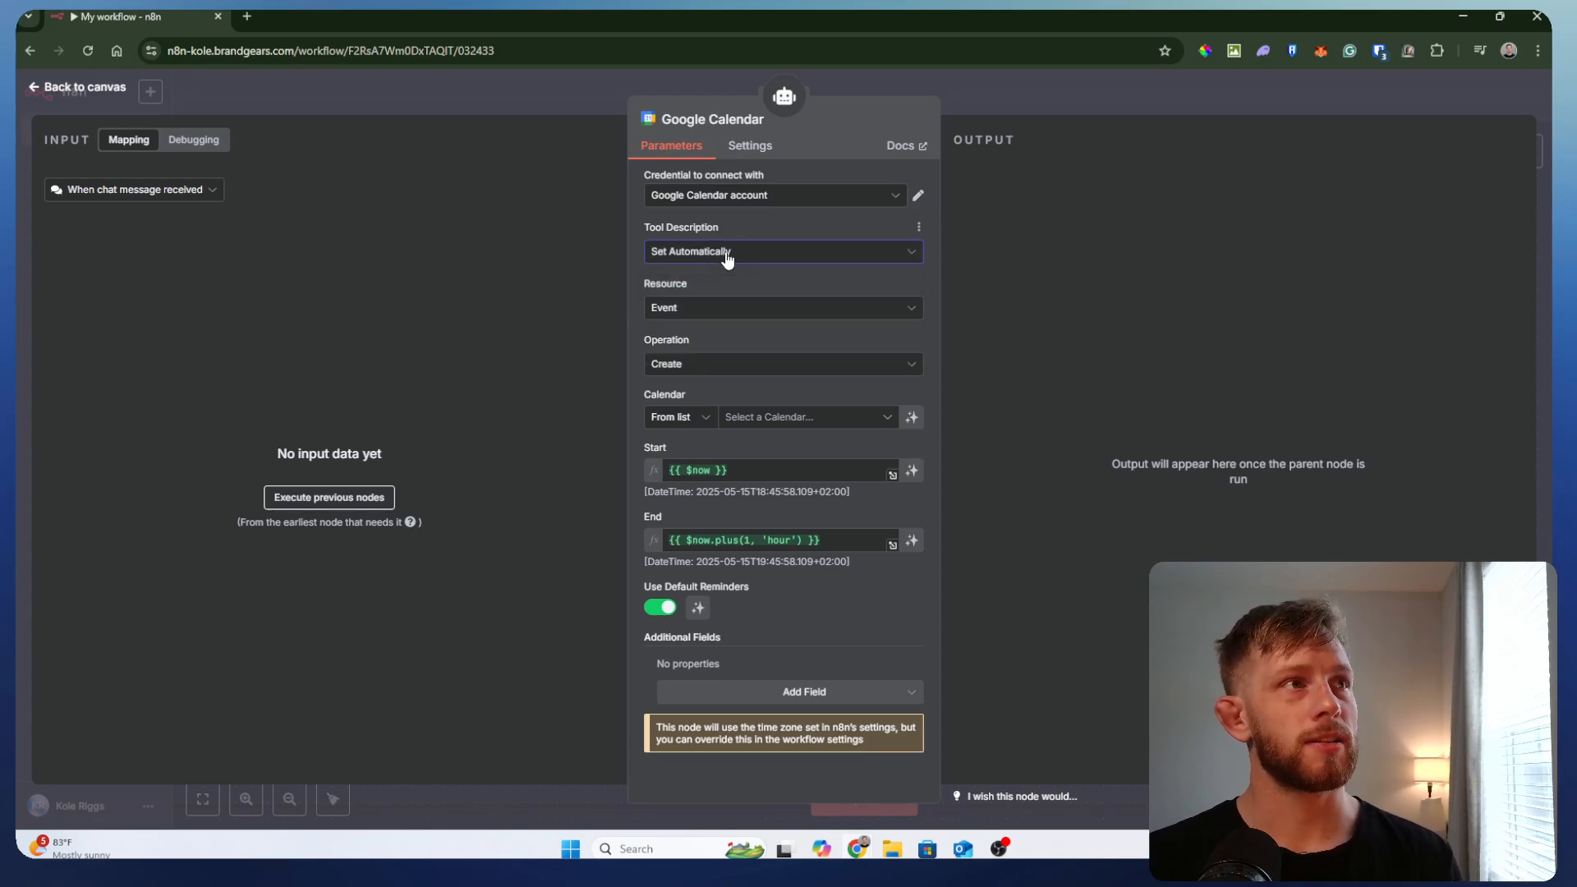
click(690, 312)
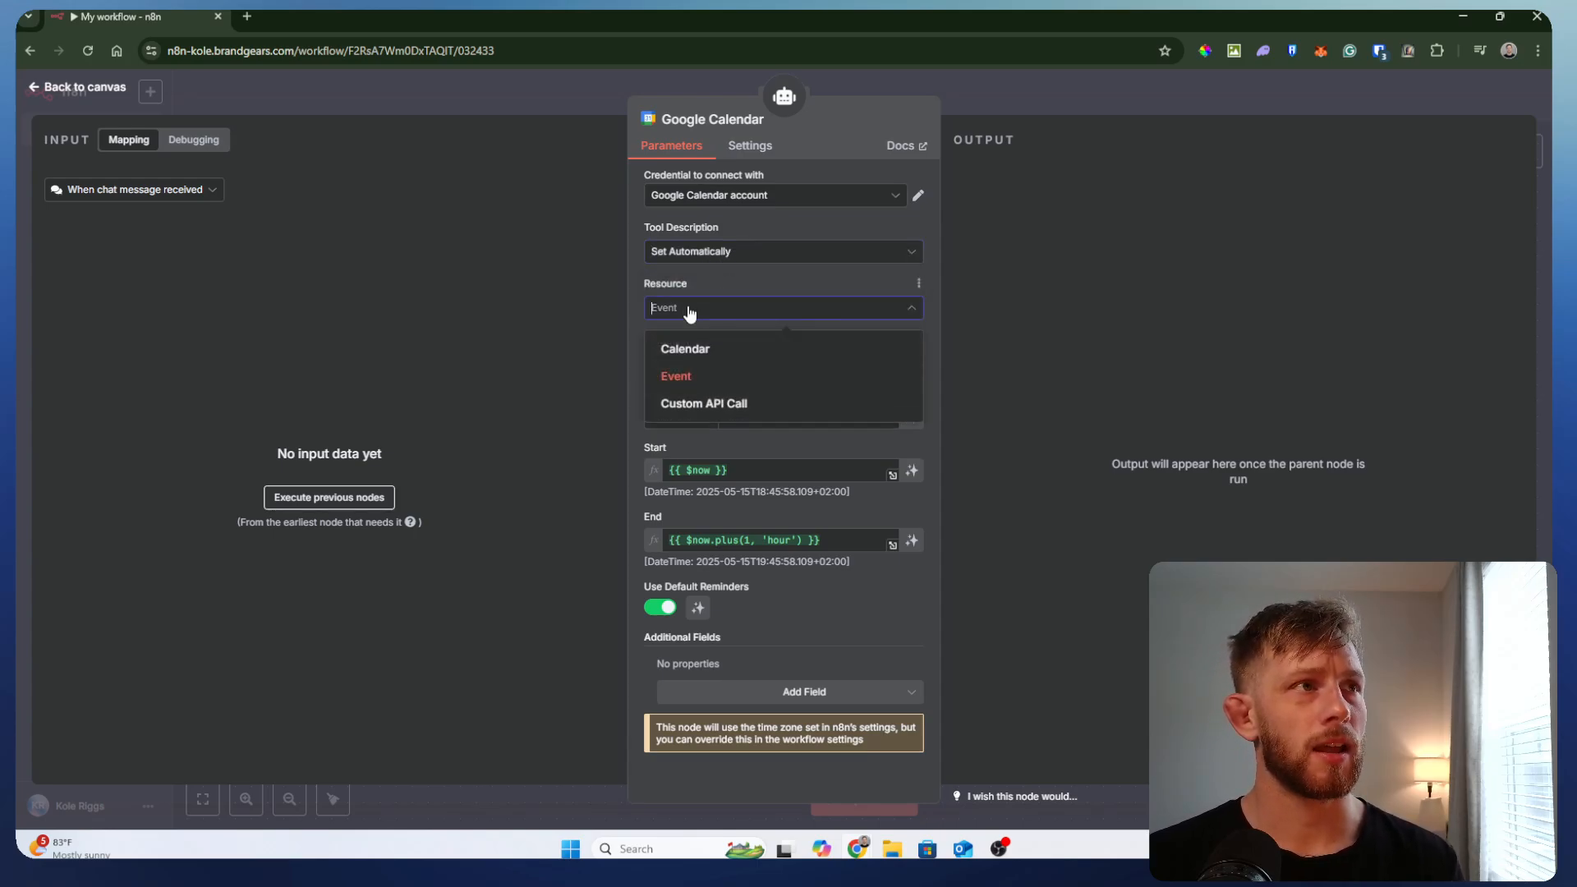
click(711, 377)
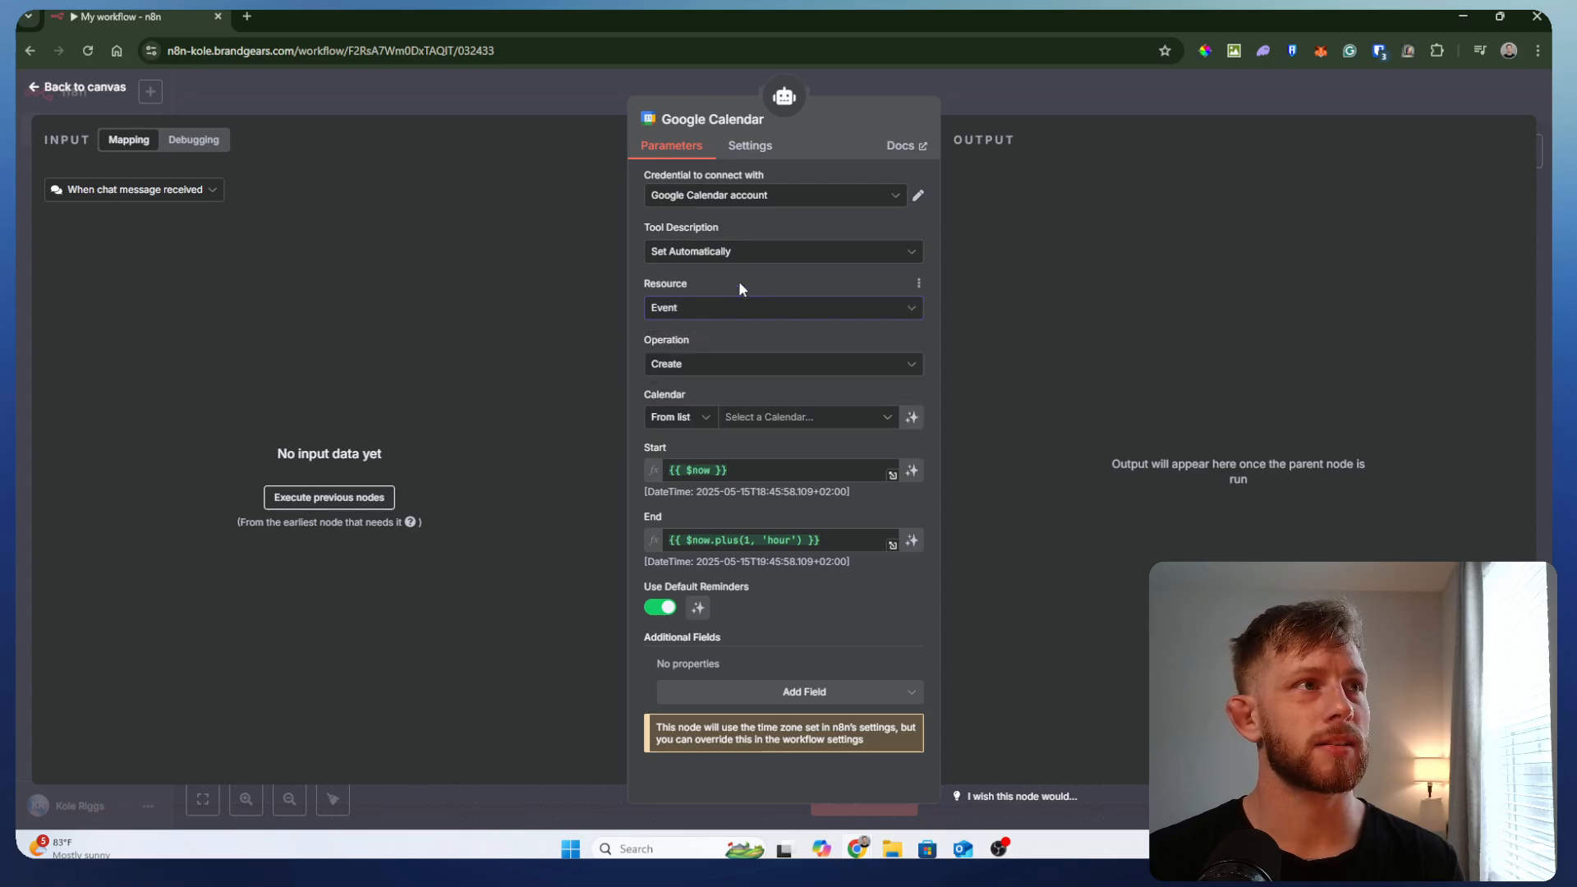
- Try the Calendar resource and inspect its operations, then return the resource to Event
click(674, 306)
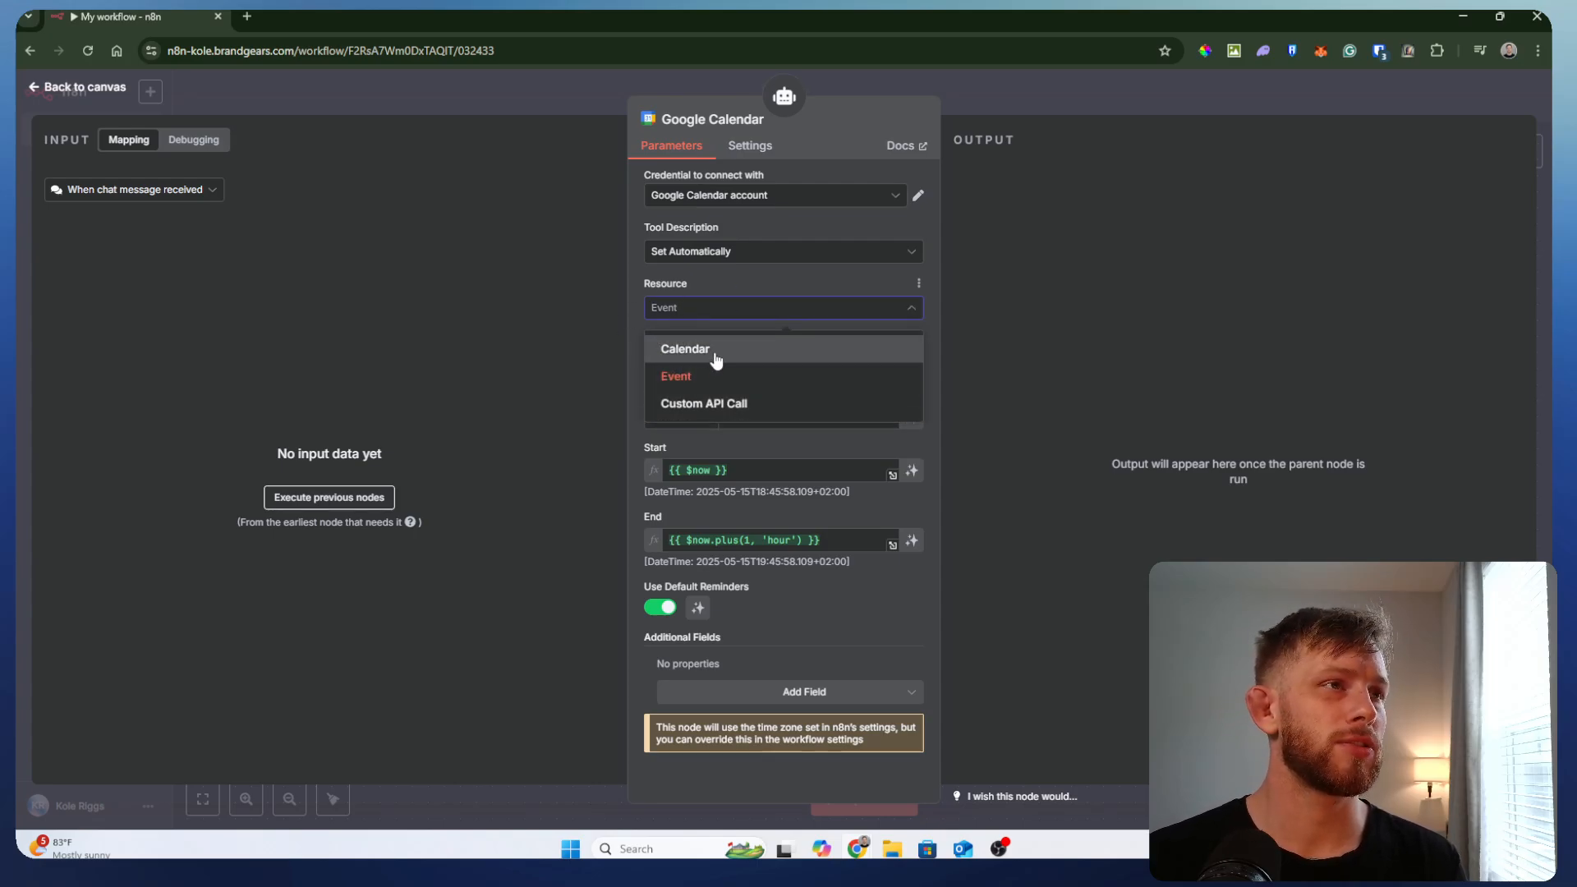
click(716, 360)
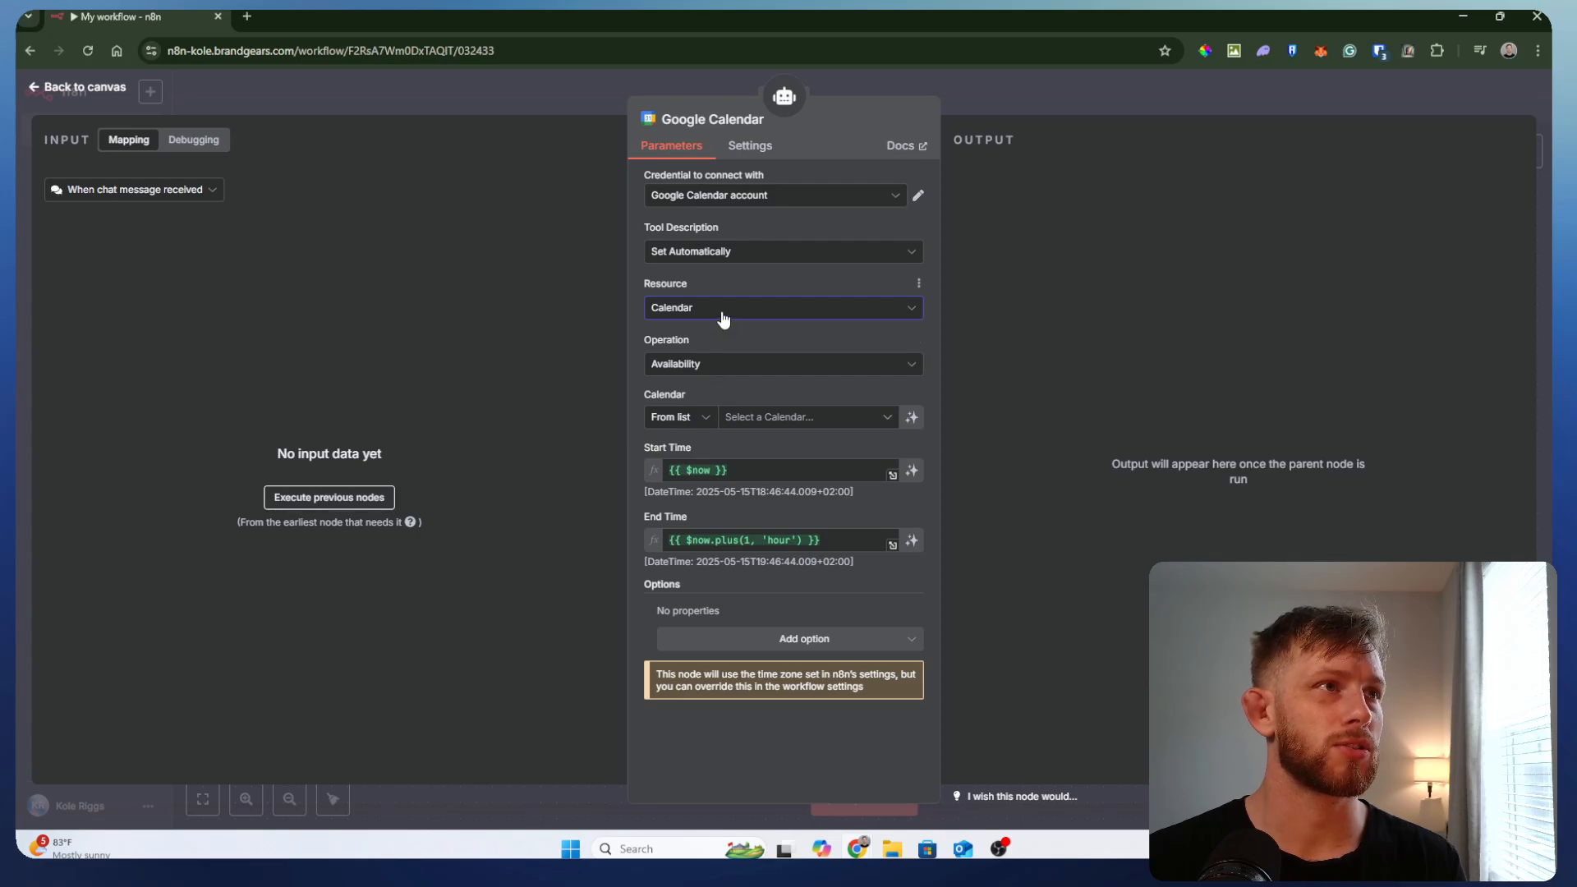
click(732, 367)
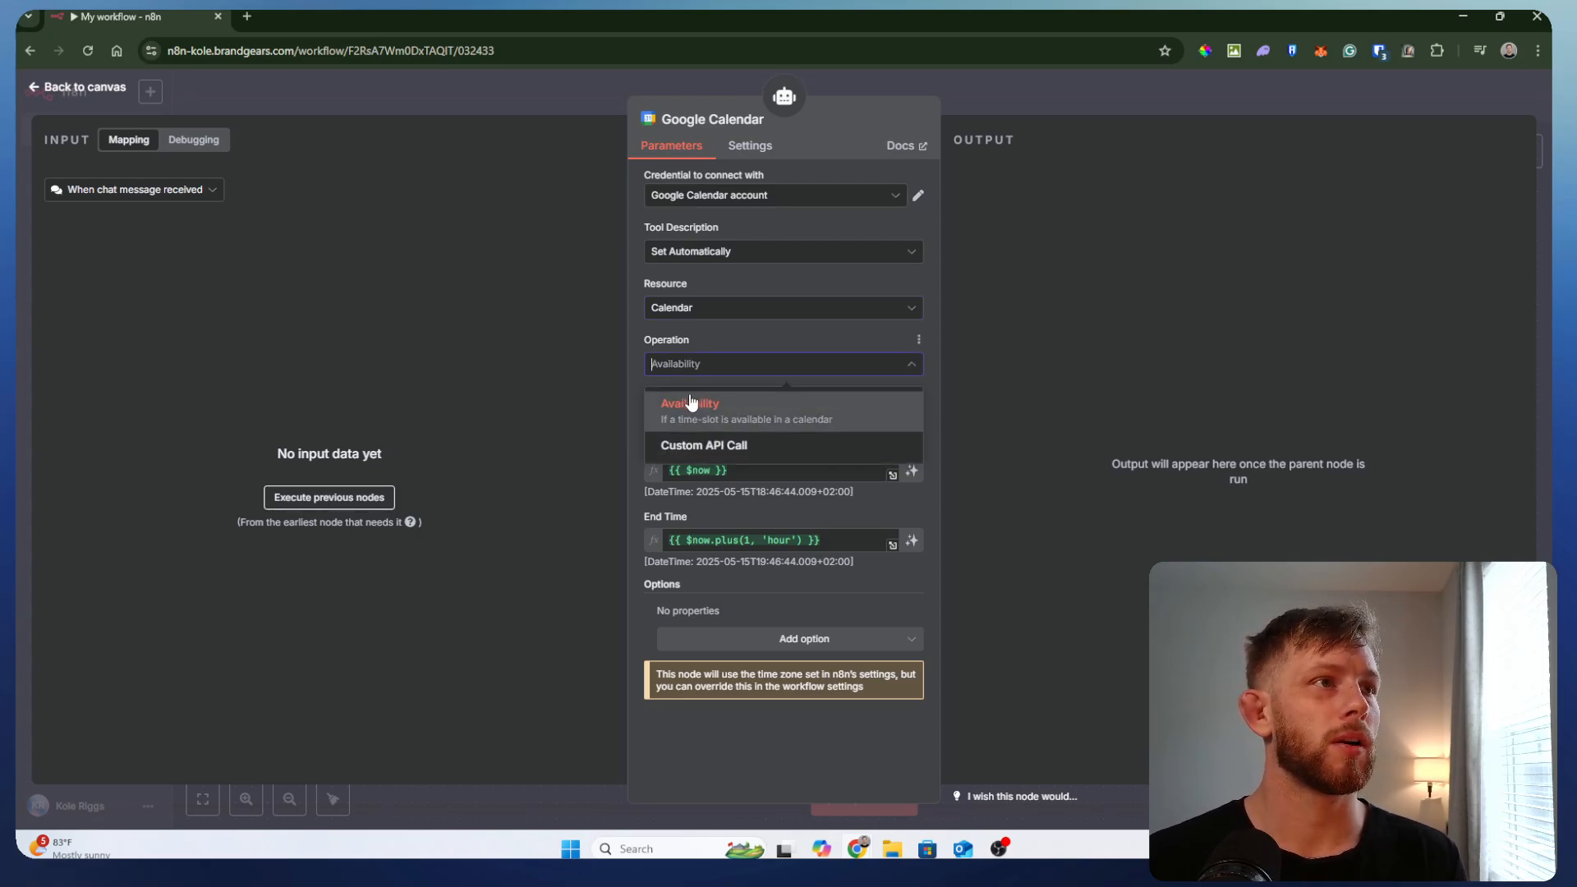
click(724, 341)
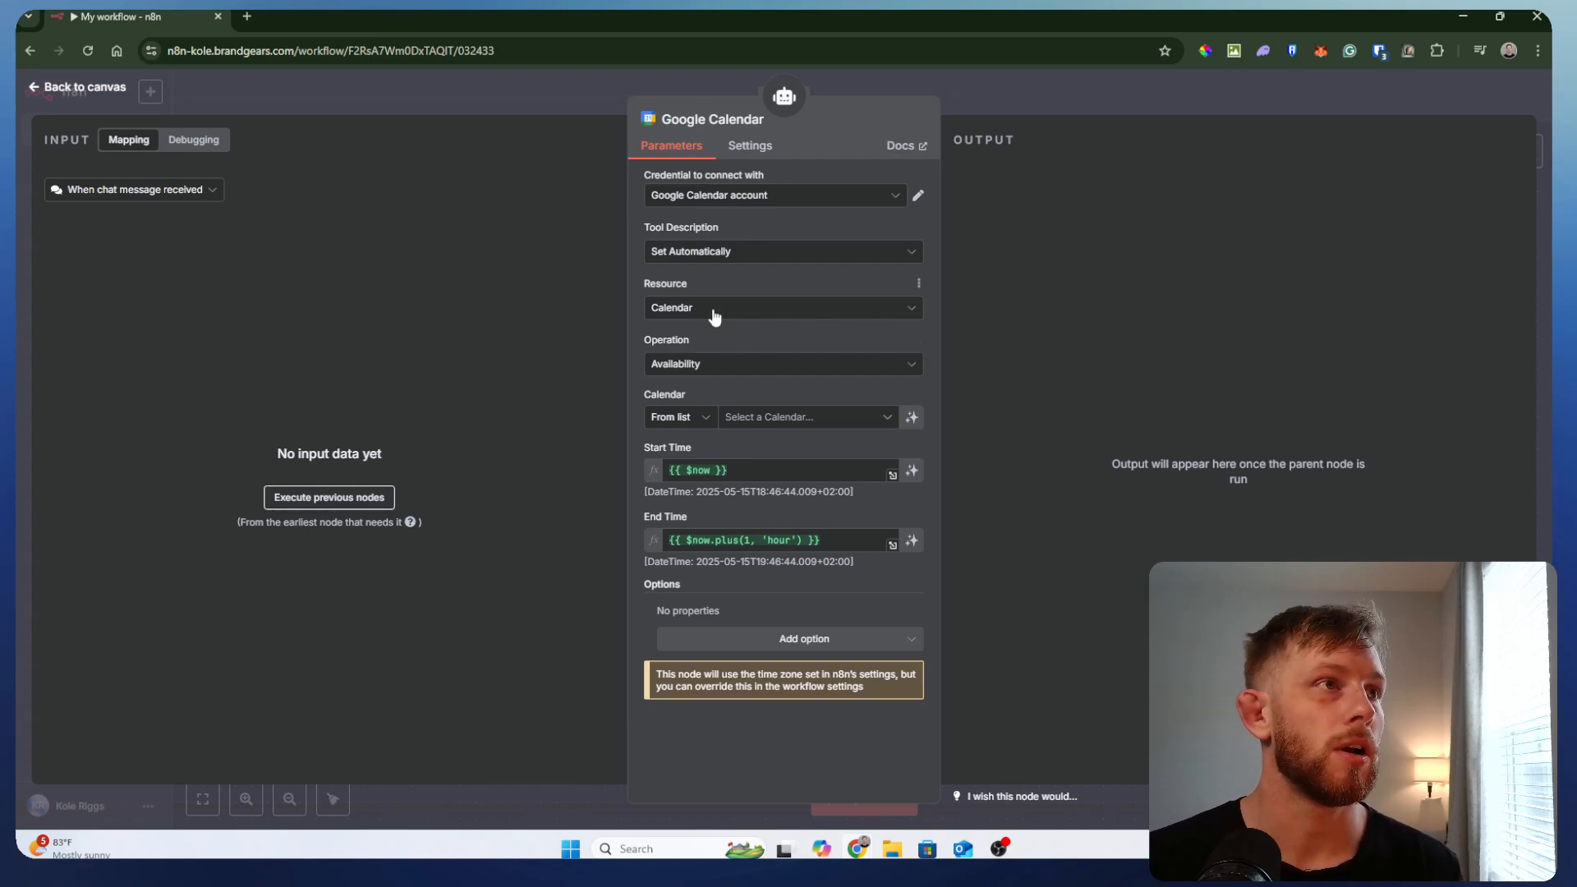
click(712, 311)
click(708, 383)
- Set the event operation to Get Many and select the account owner's own calendar from the list
click(743, 371)
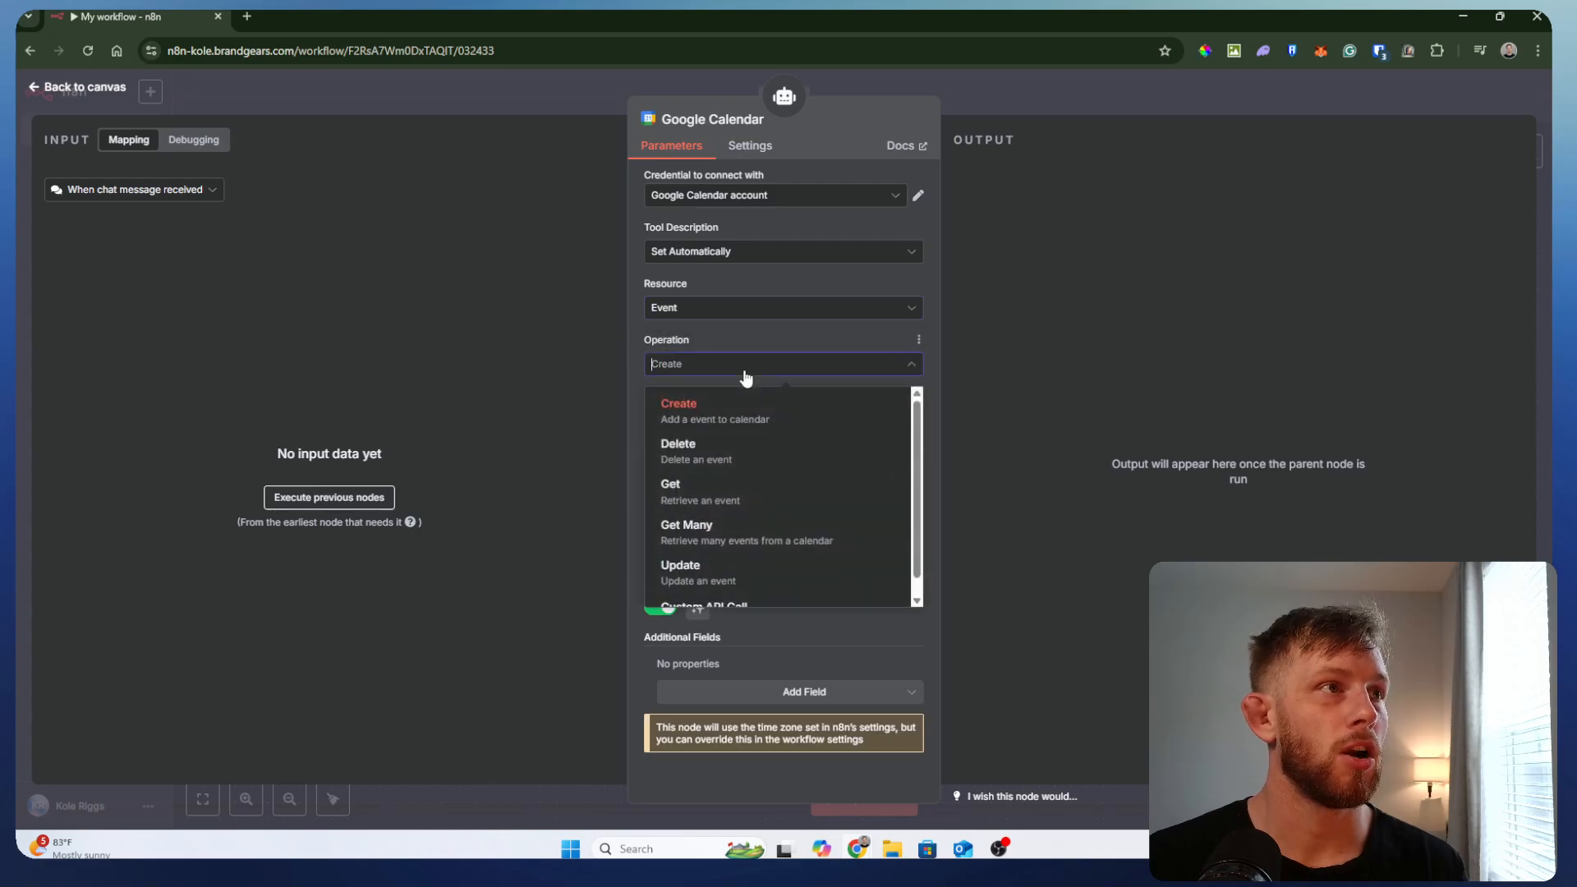
scroll(741, 483, down, 1)
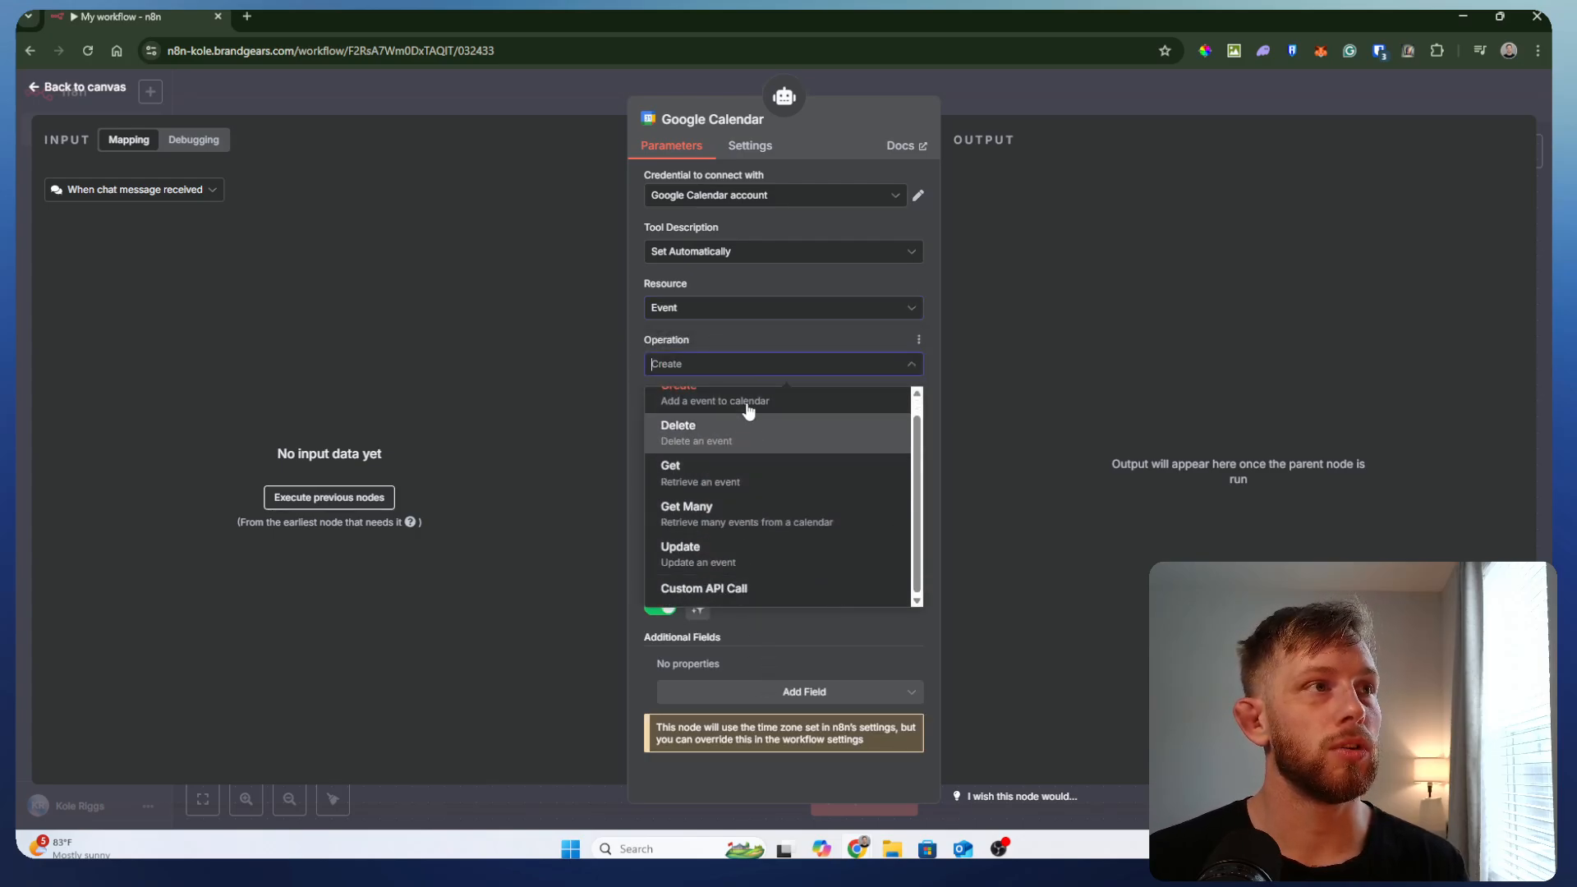
click(713, 515)
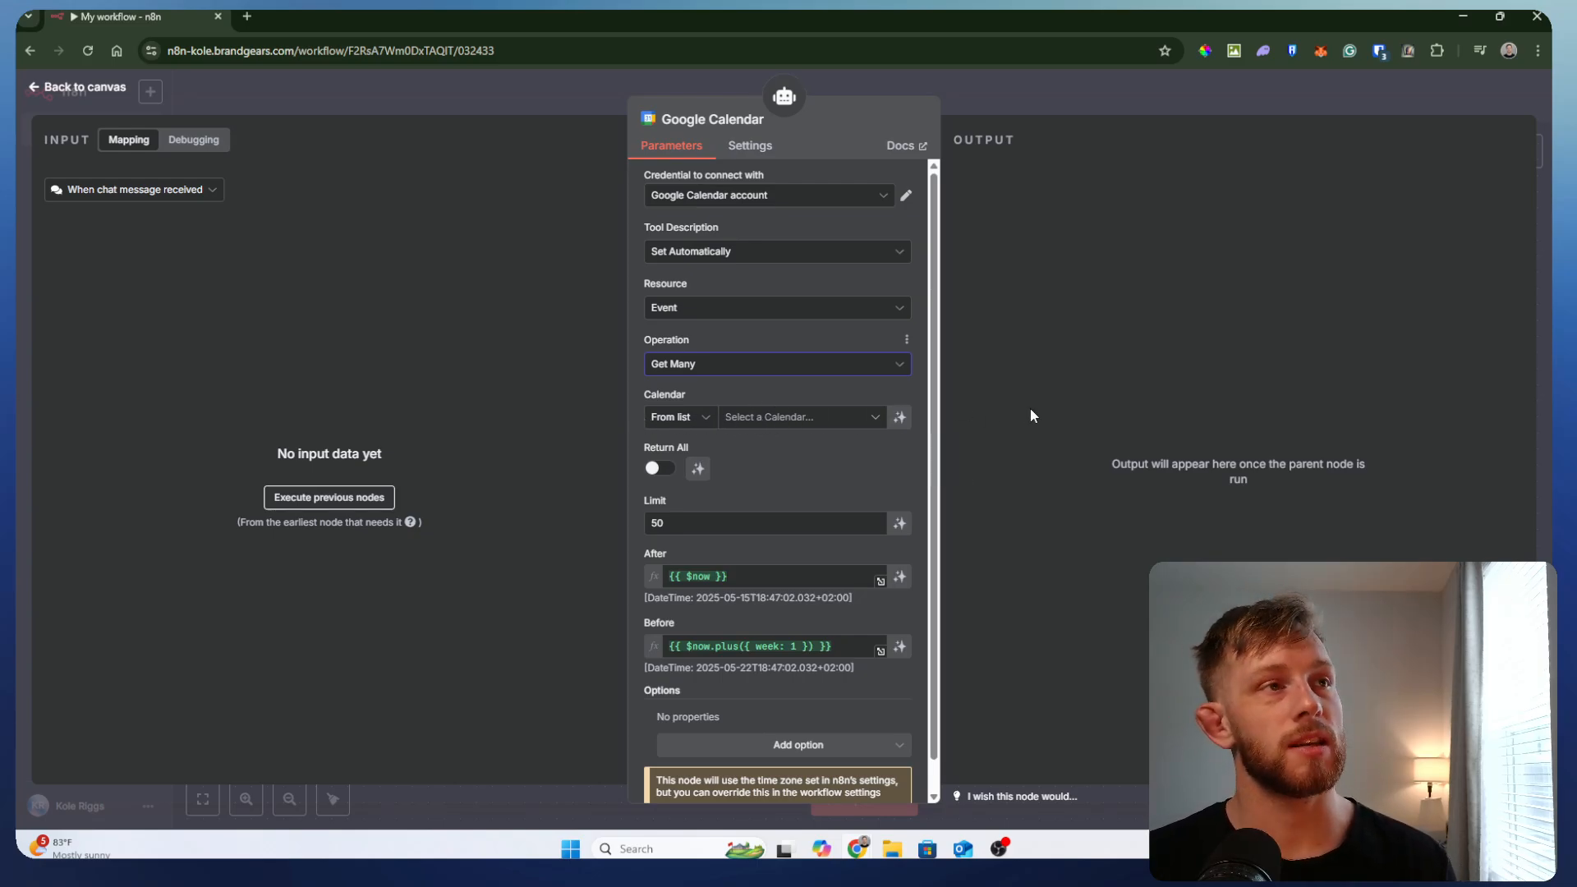
click(872, 422)
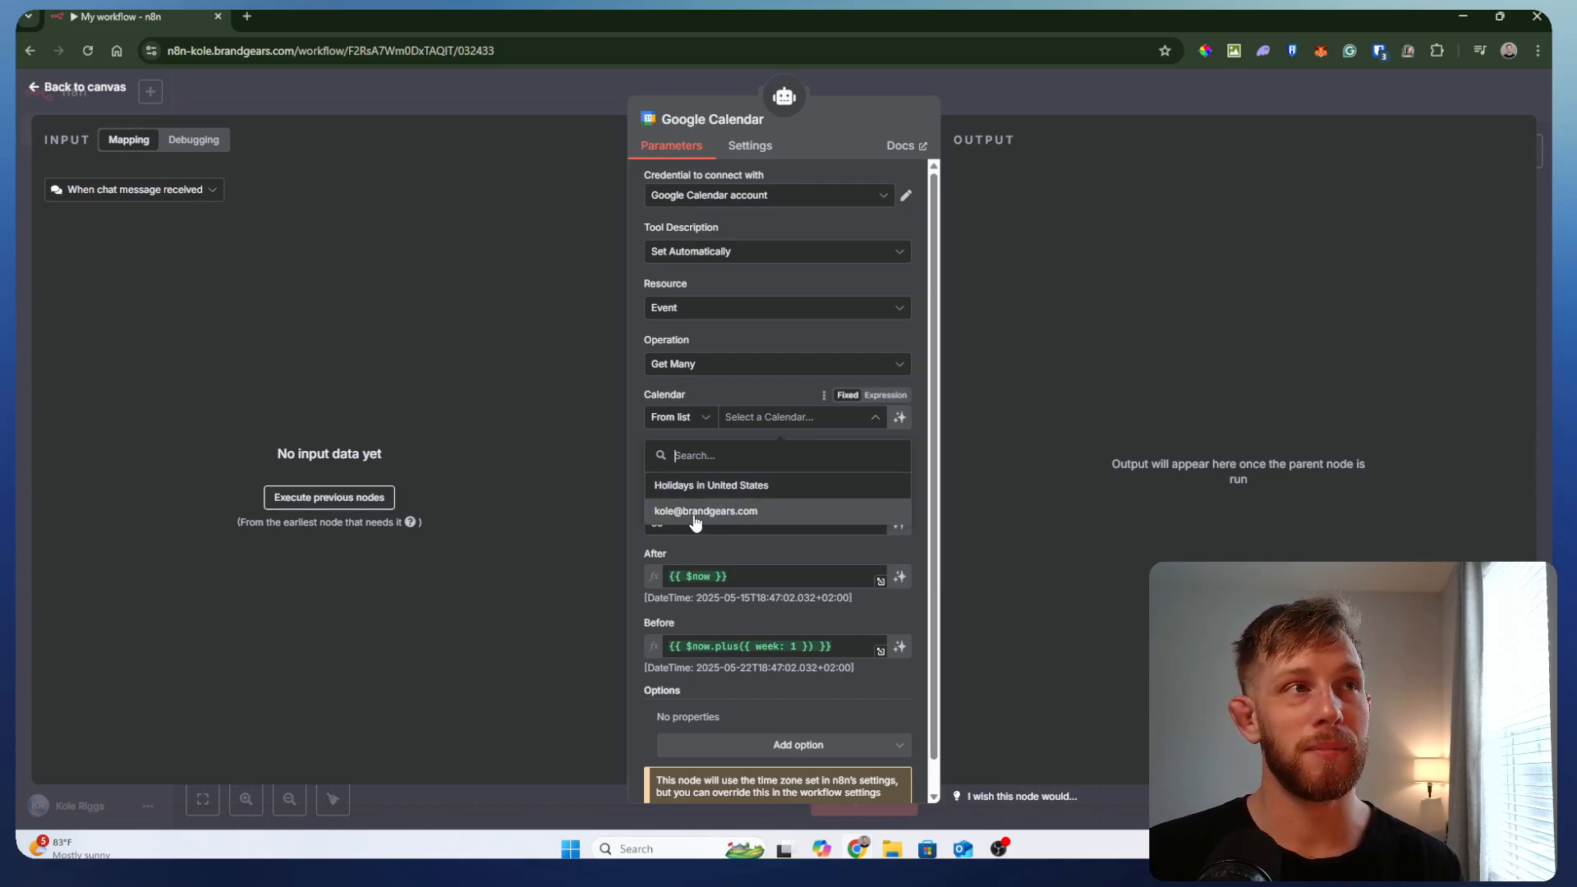
click(751, 386)
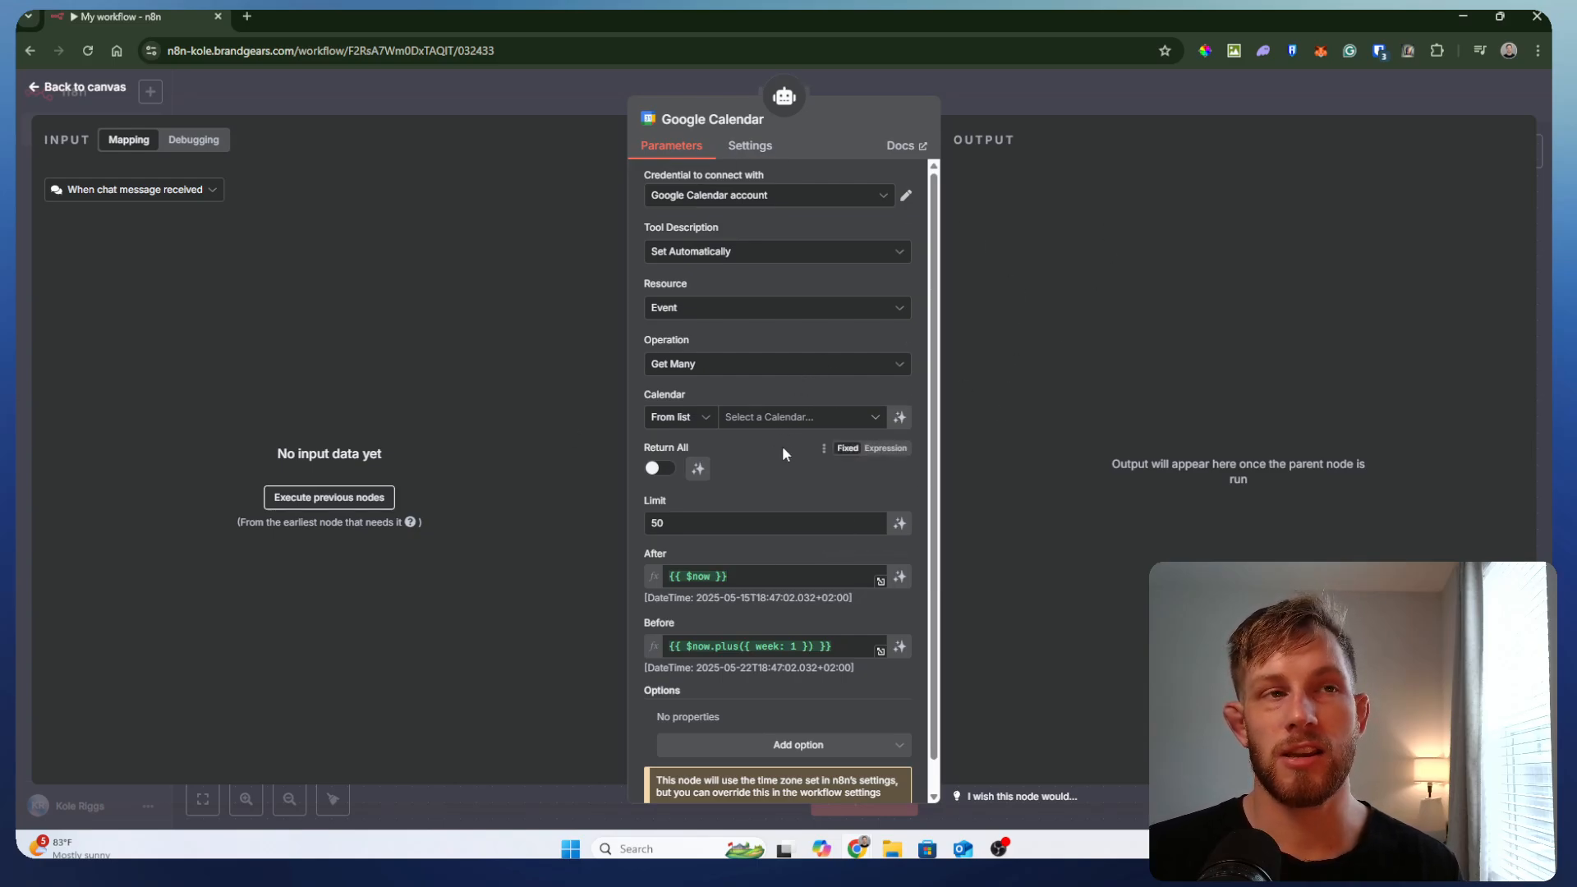
click(763, 420)
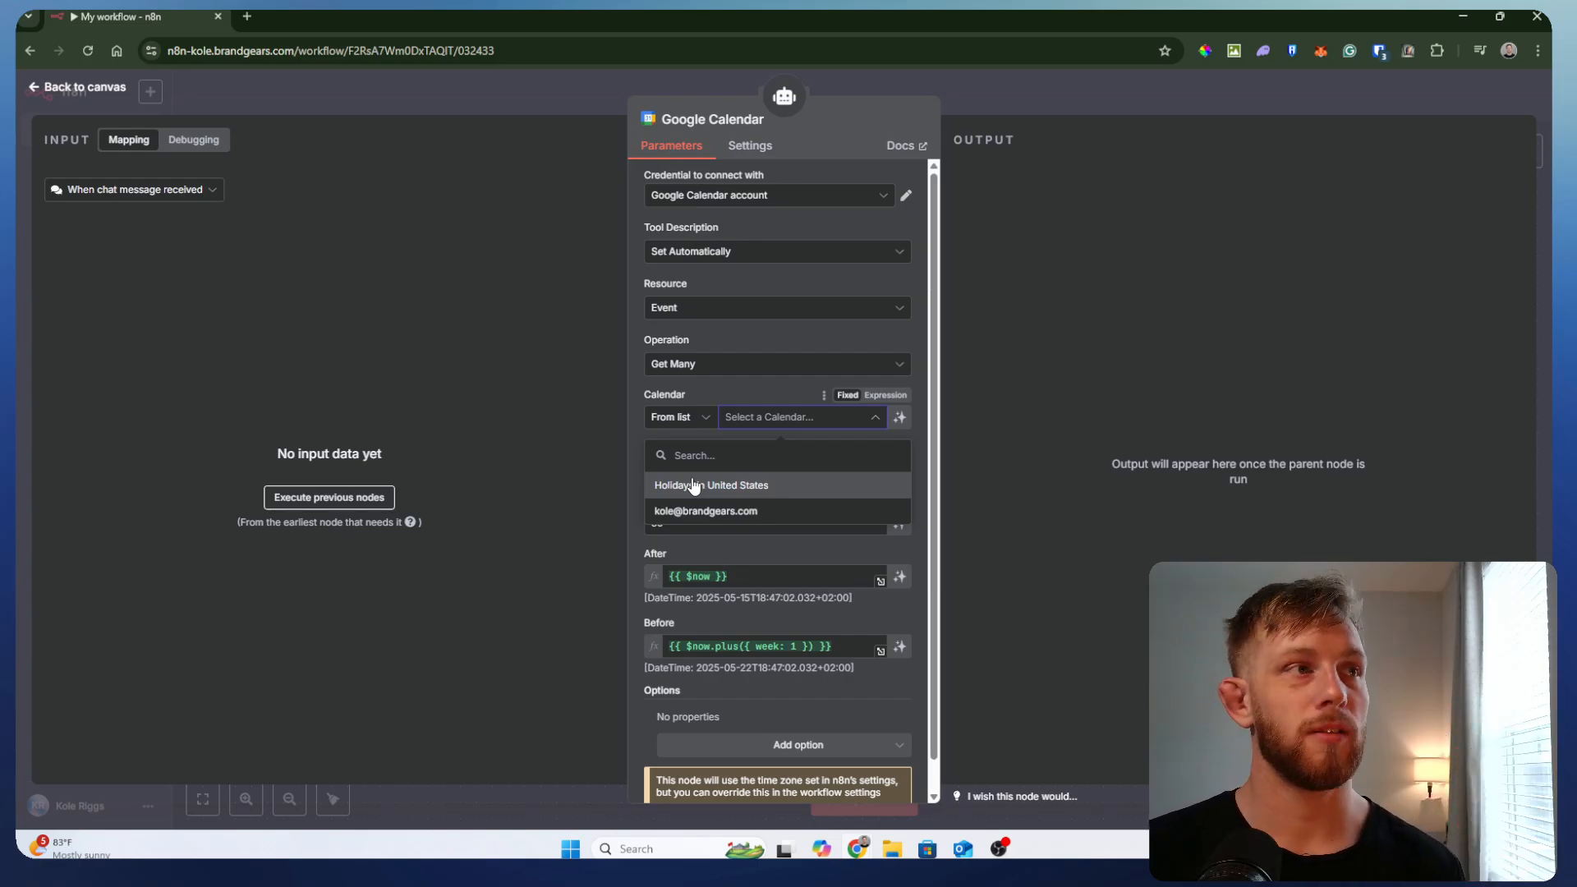
click(697, 512)
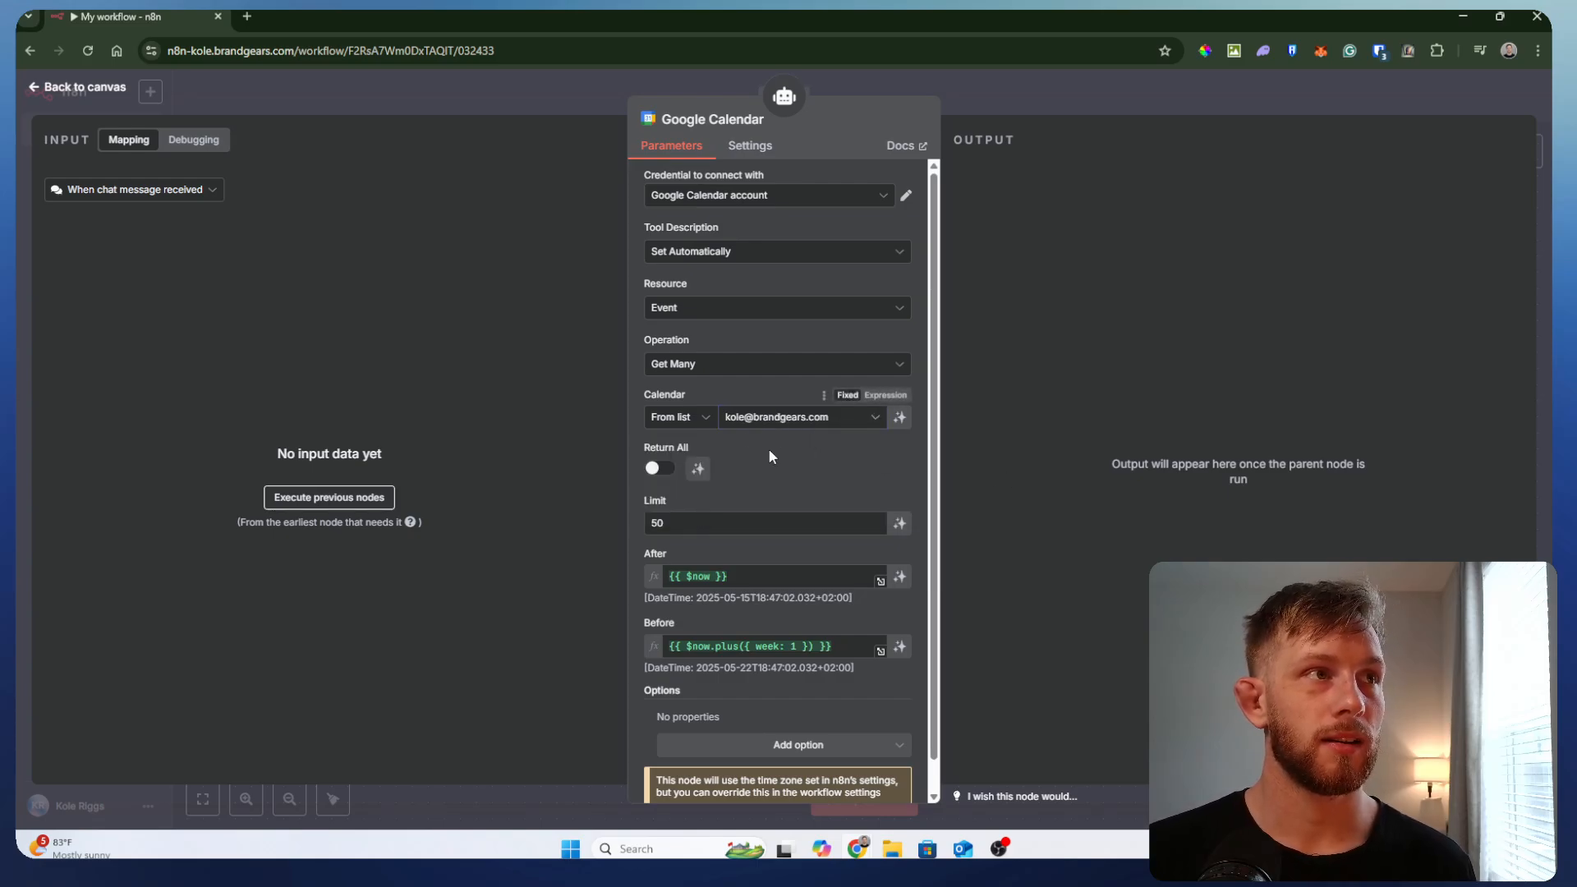
- Keep Return All off and set the limit of returned events to 20
click(668, 472)
click(668, 472)
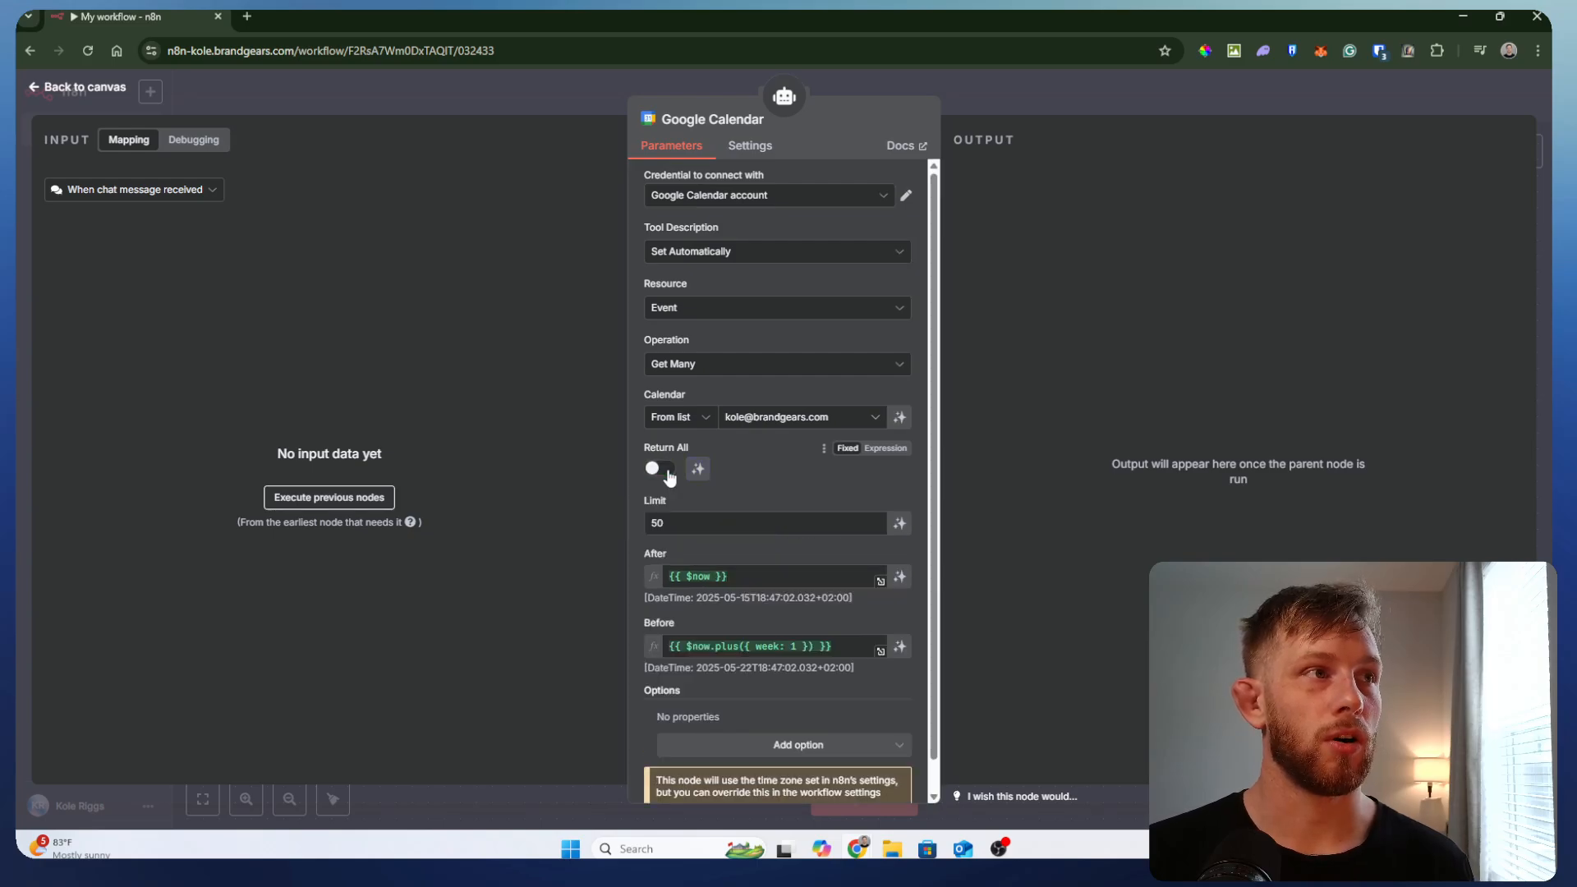
click(779, 478)
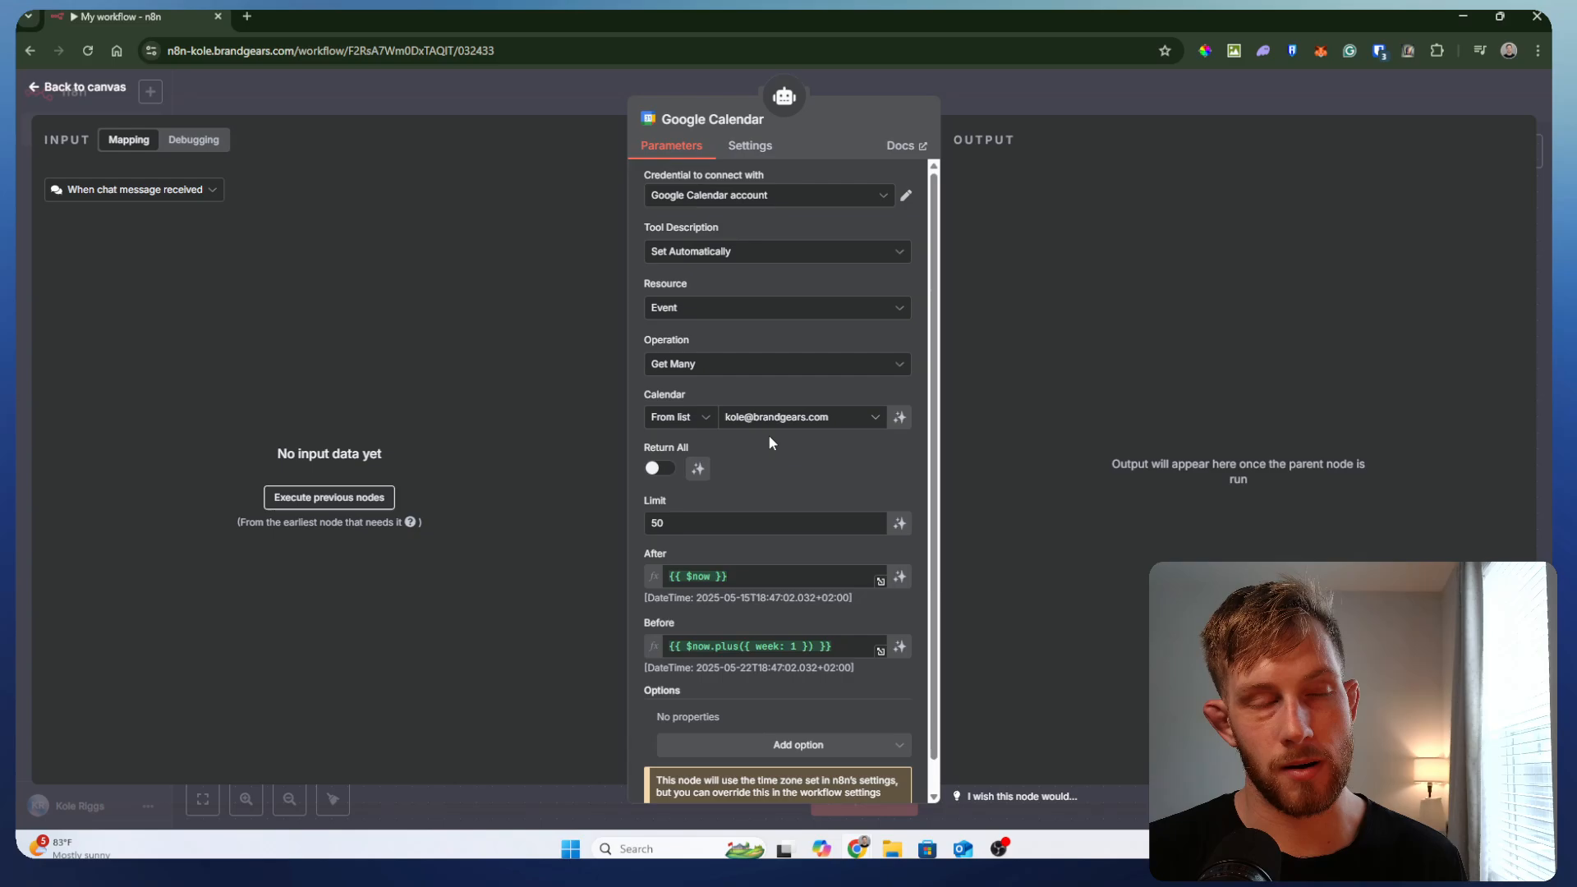
drag(690, 526, 589, 535)
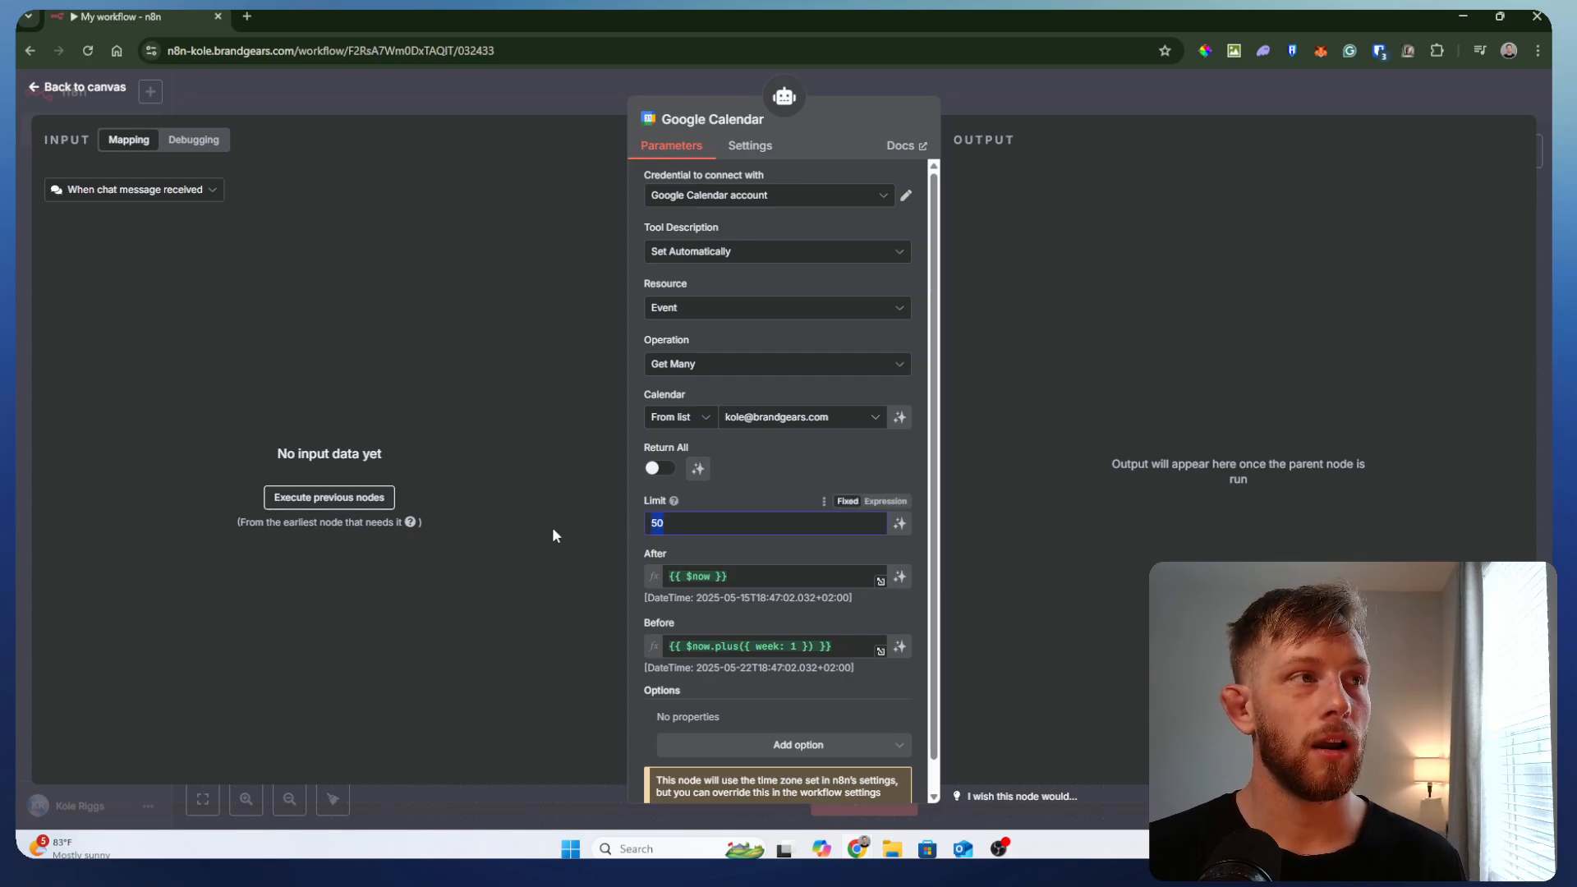
text(20)
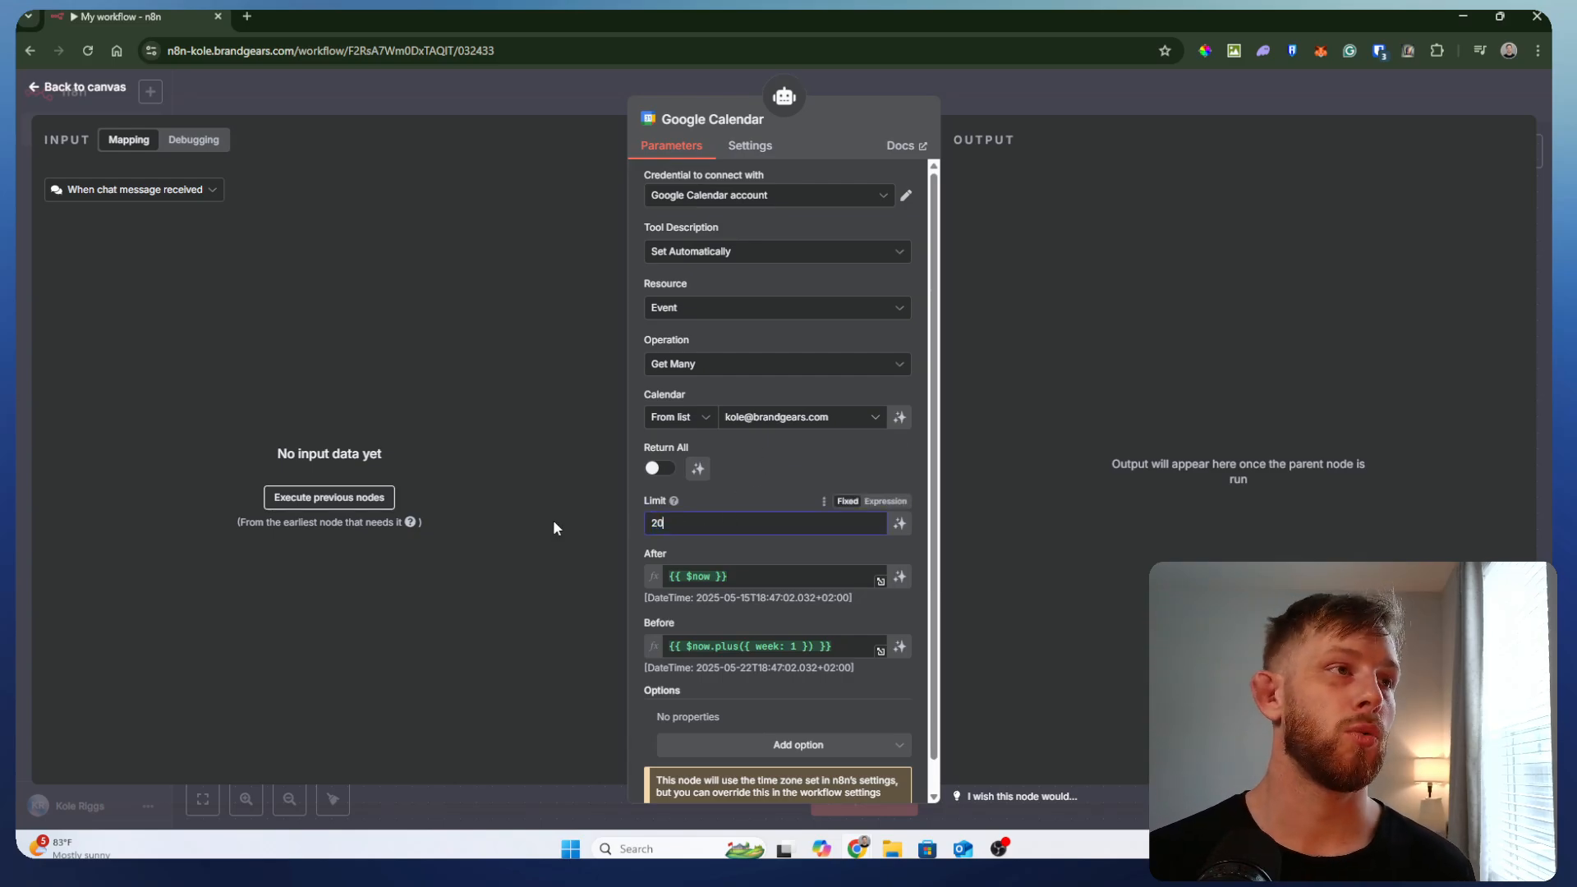
click(553, 528)
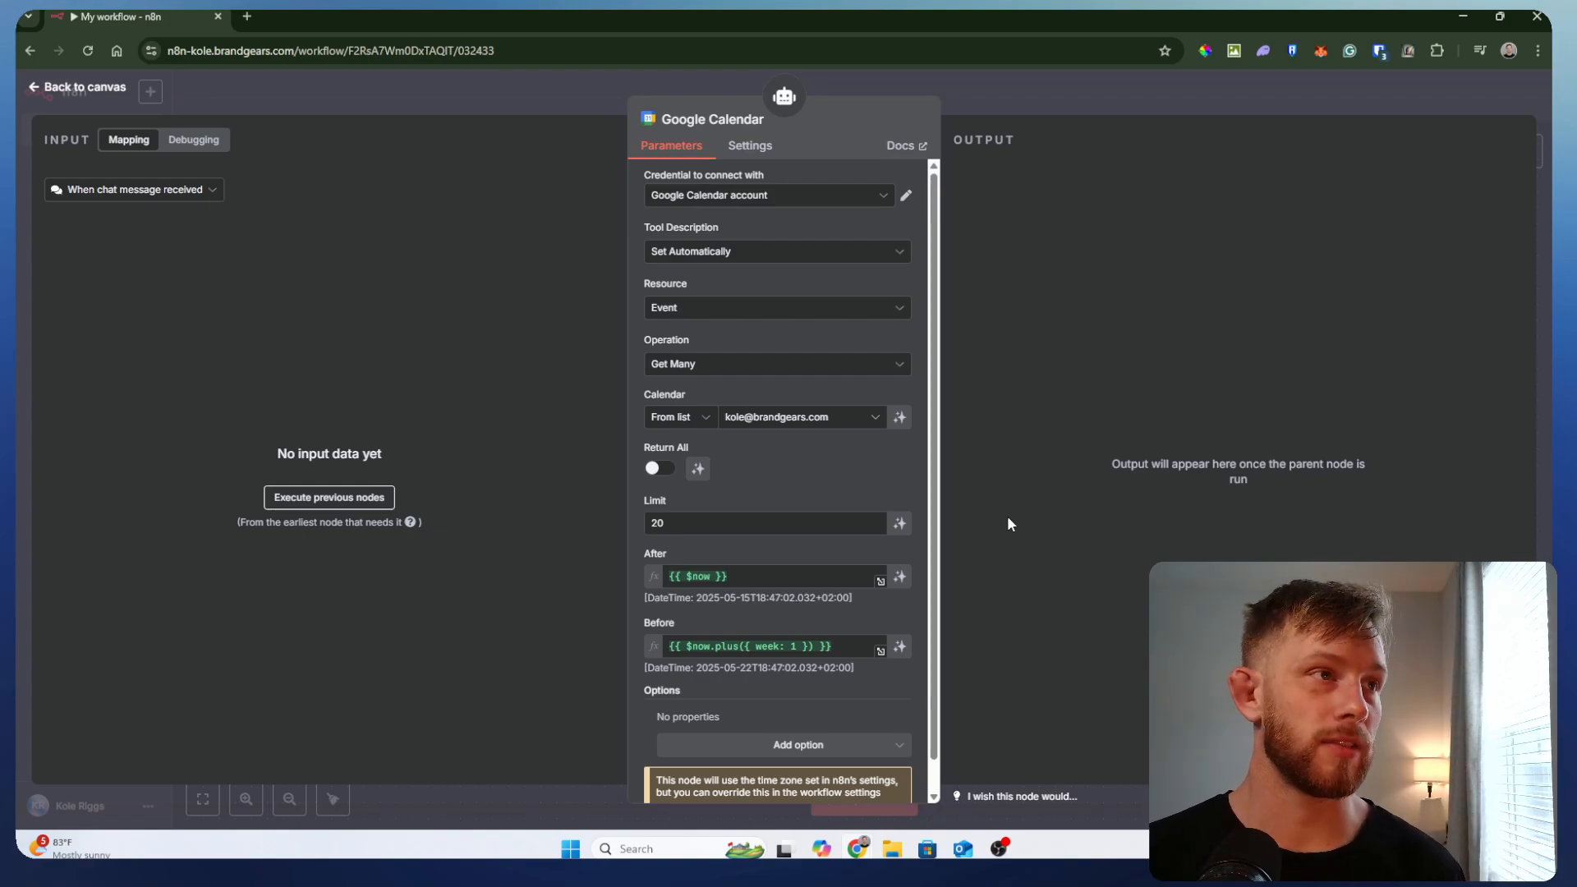
- Examine the After and Before date expressions, the limit and the additional options offered for retrieving events
scroll(785, 604, down, 1)
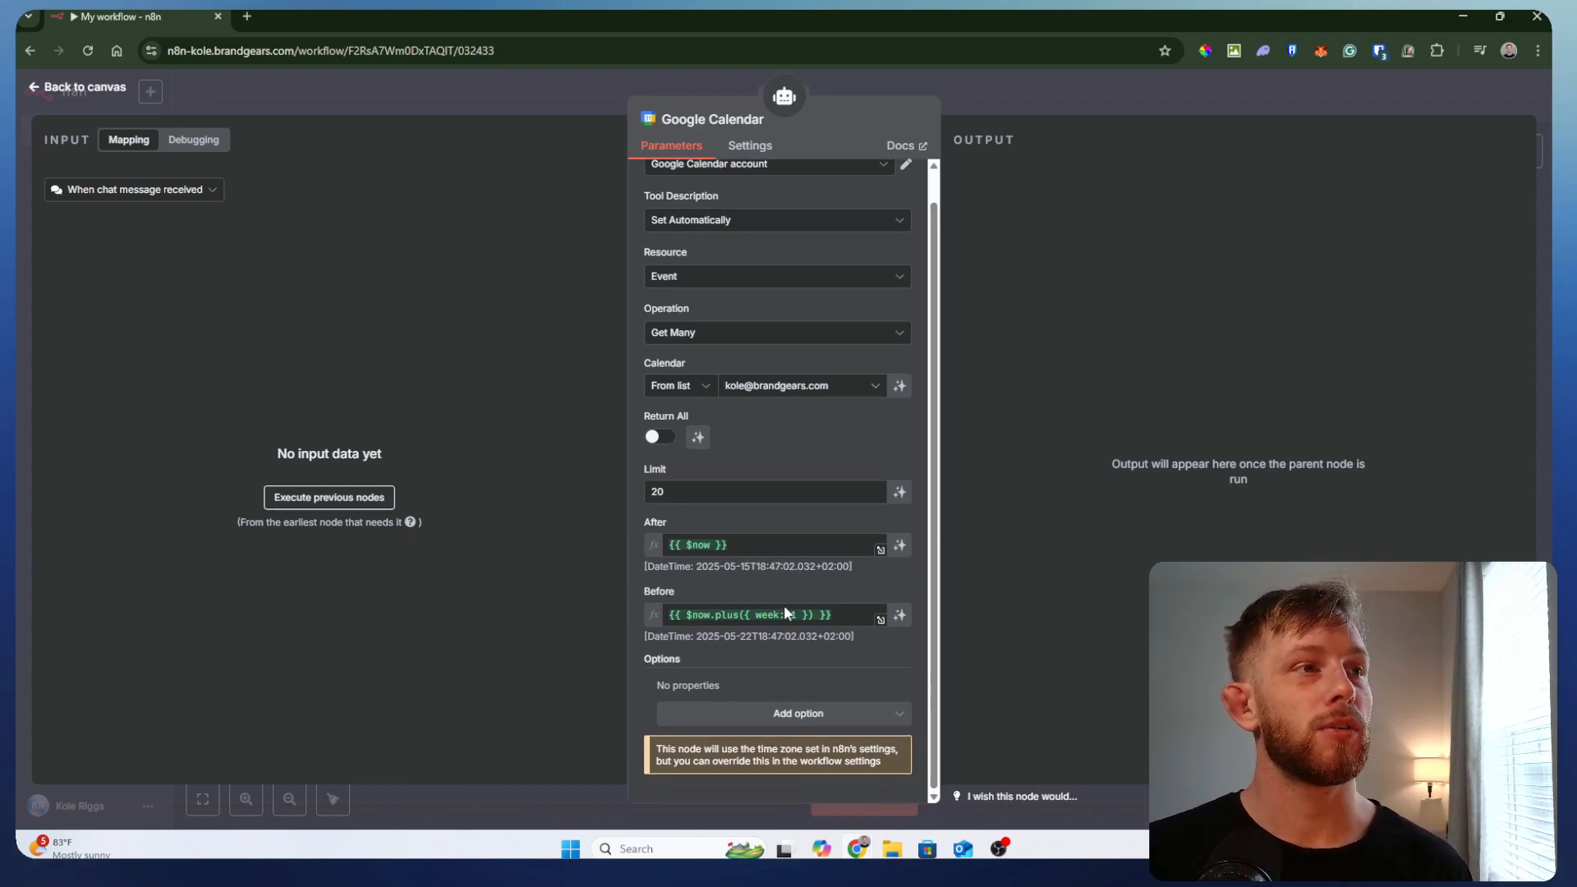
drag(739, 545, 624, 547)
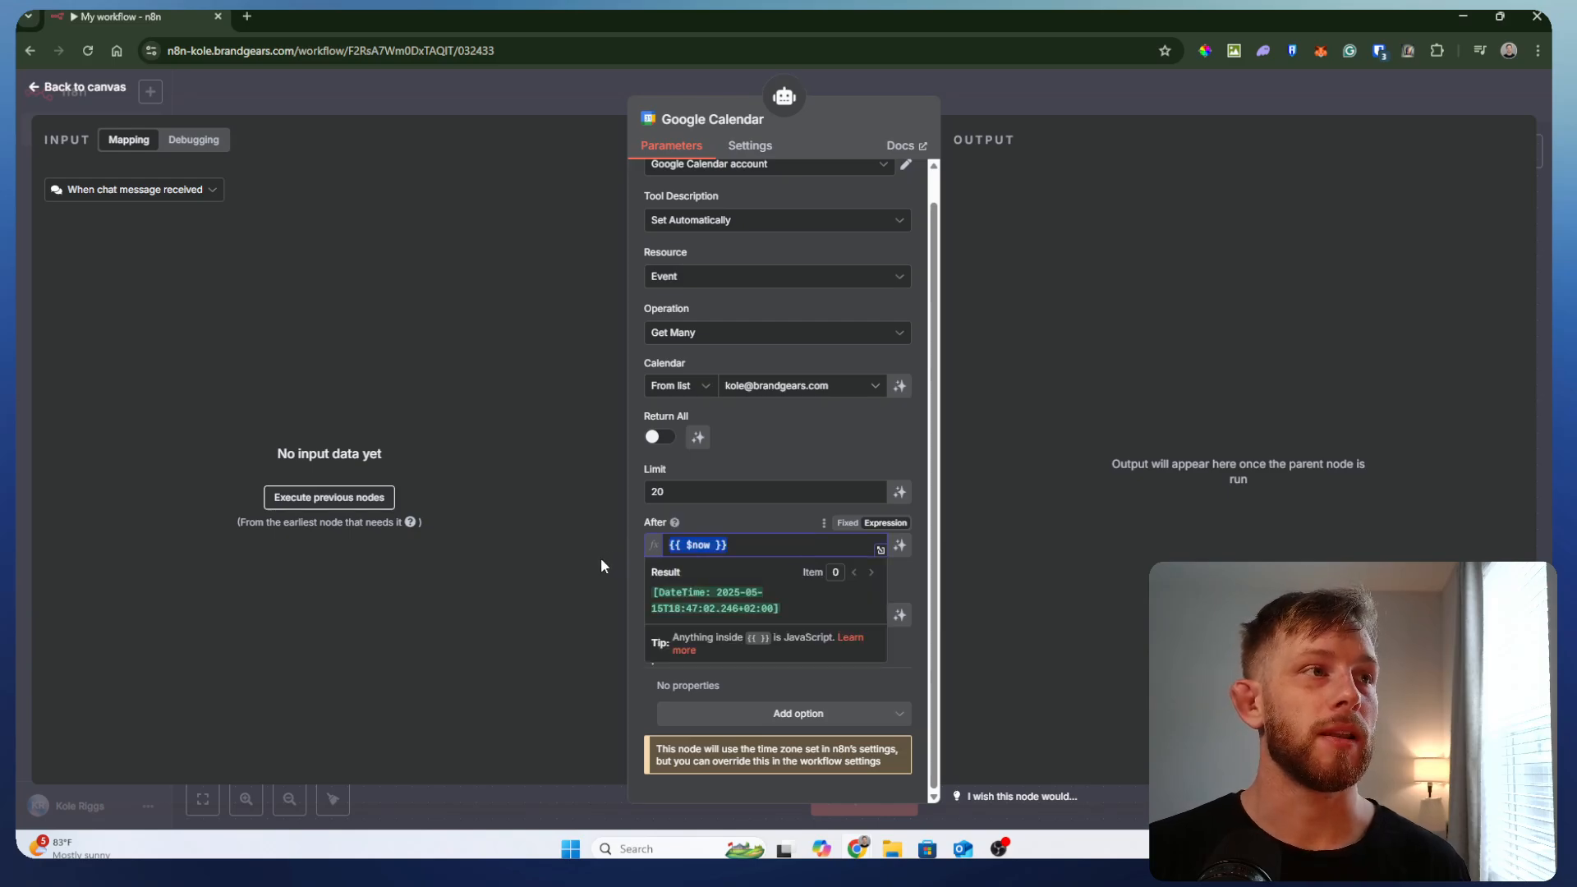
click(629, 565)
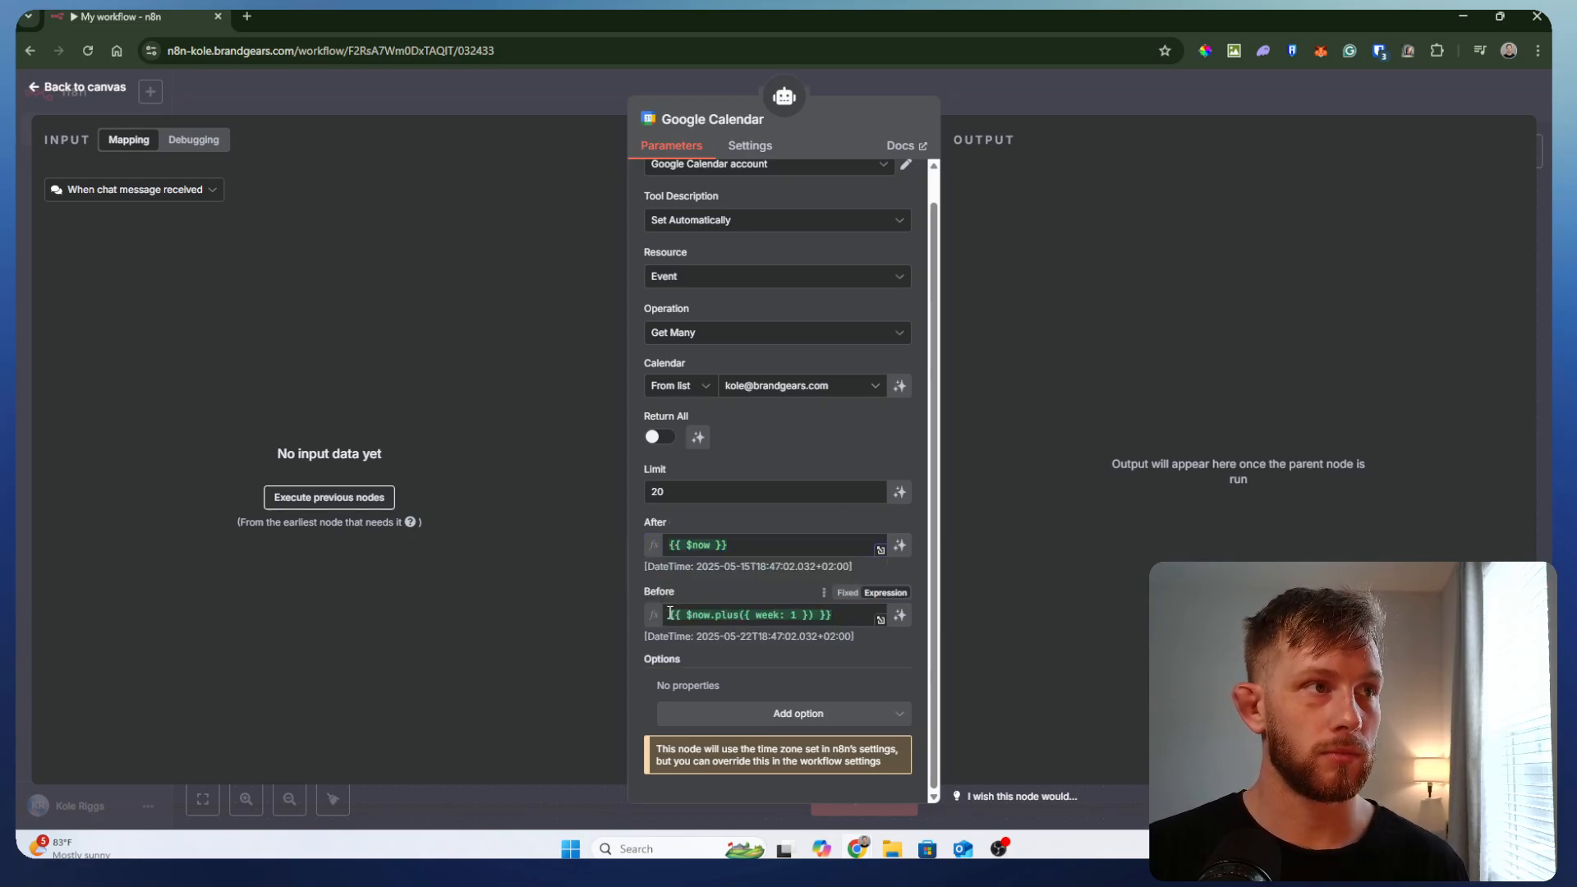
click(676, 614)
drag(676, 615, 834, 615)
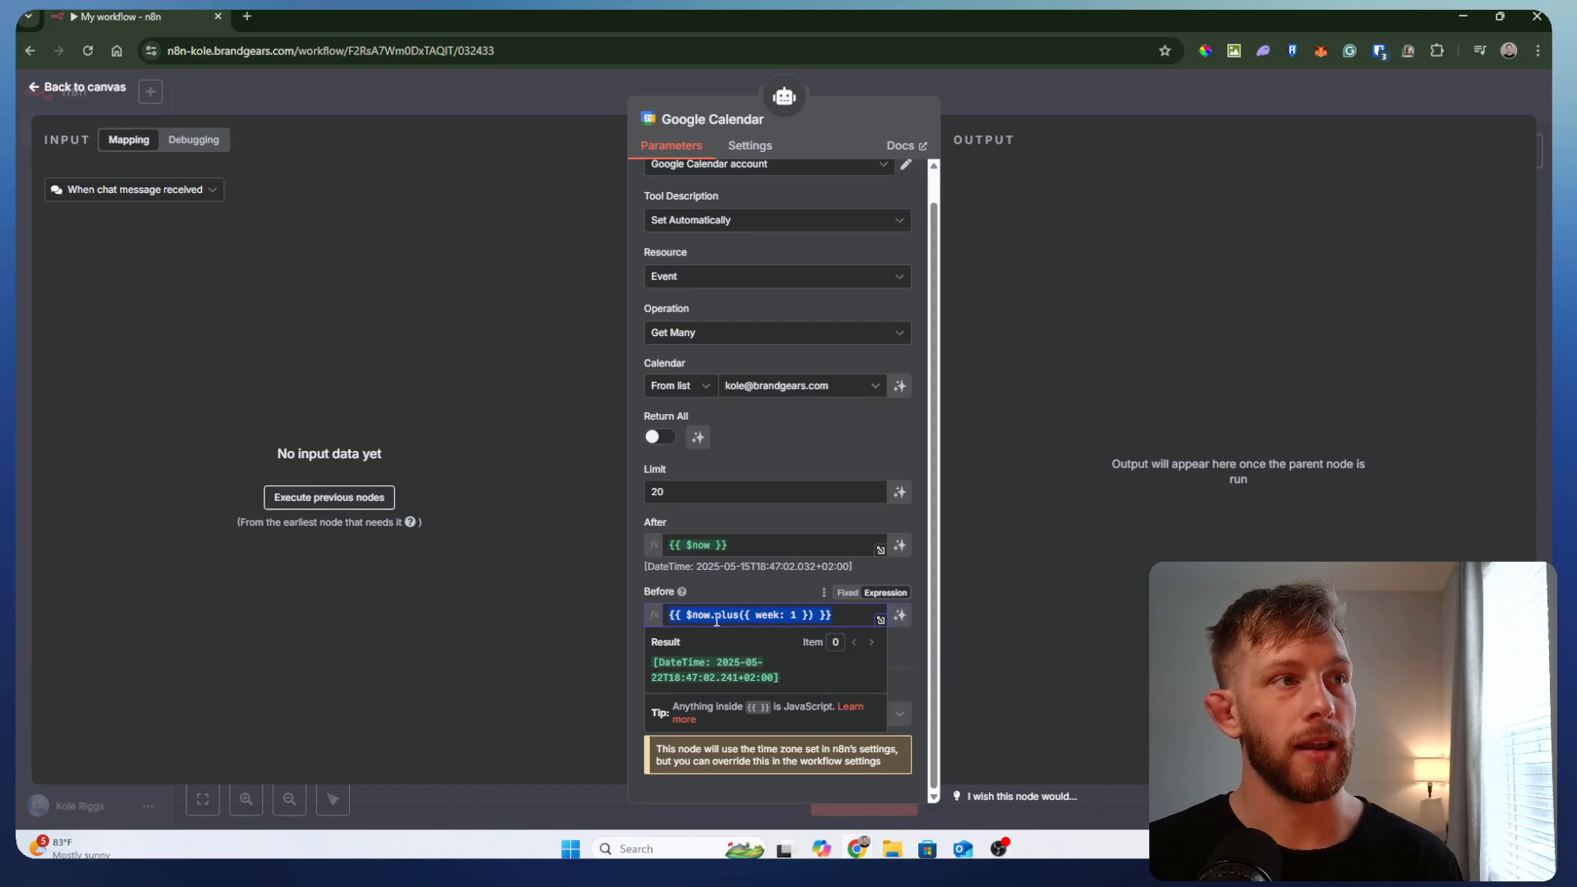
click(1003, 624)
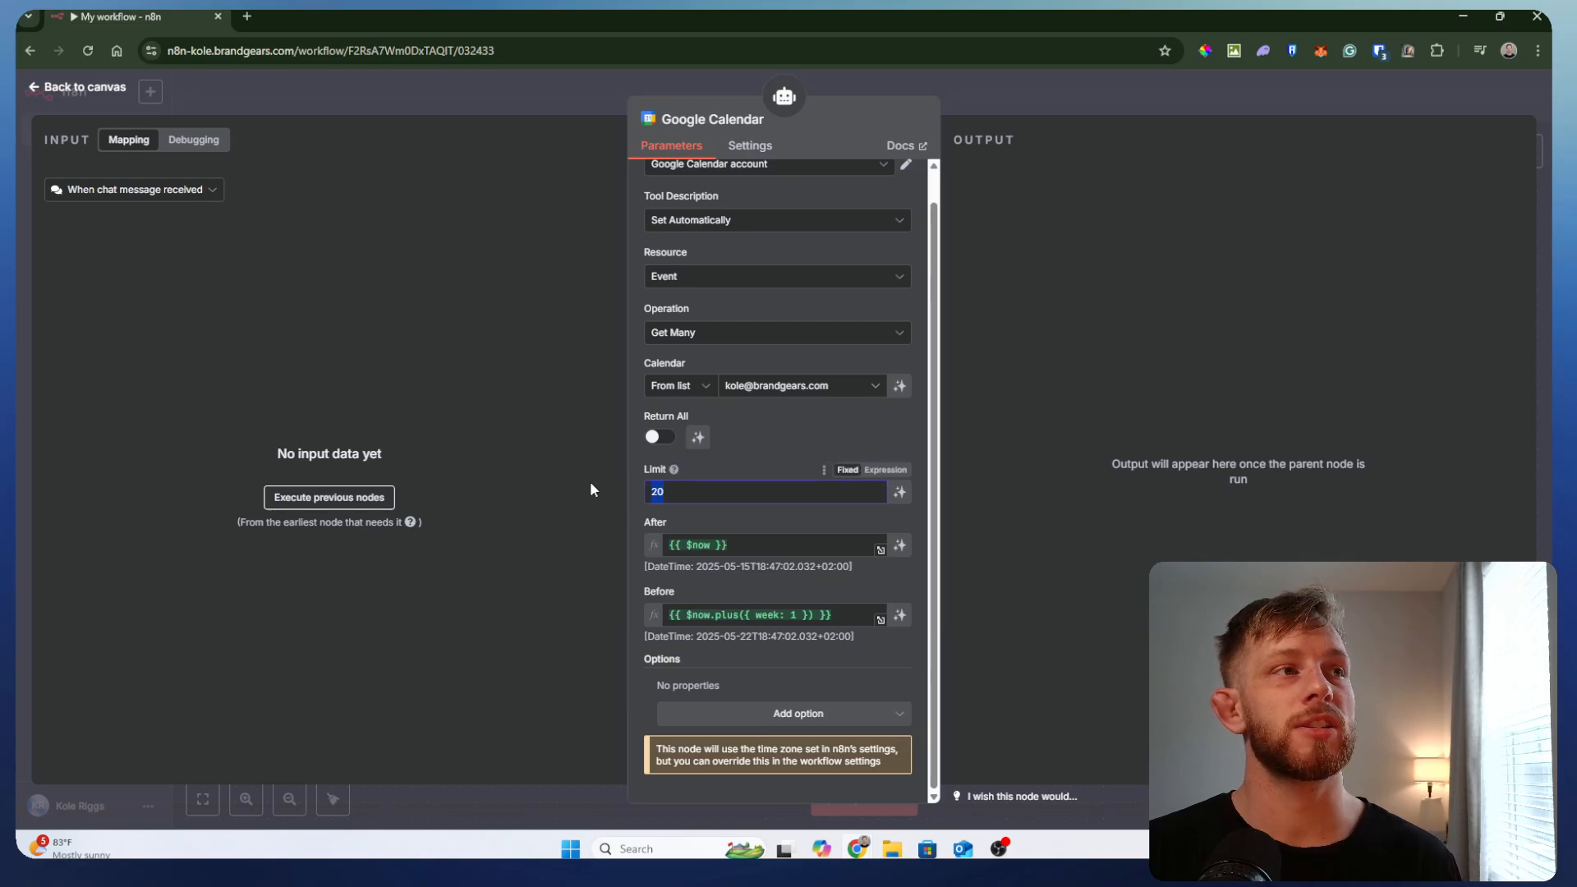
click(994, 693)
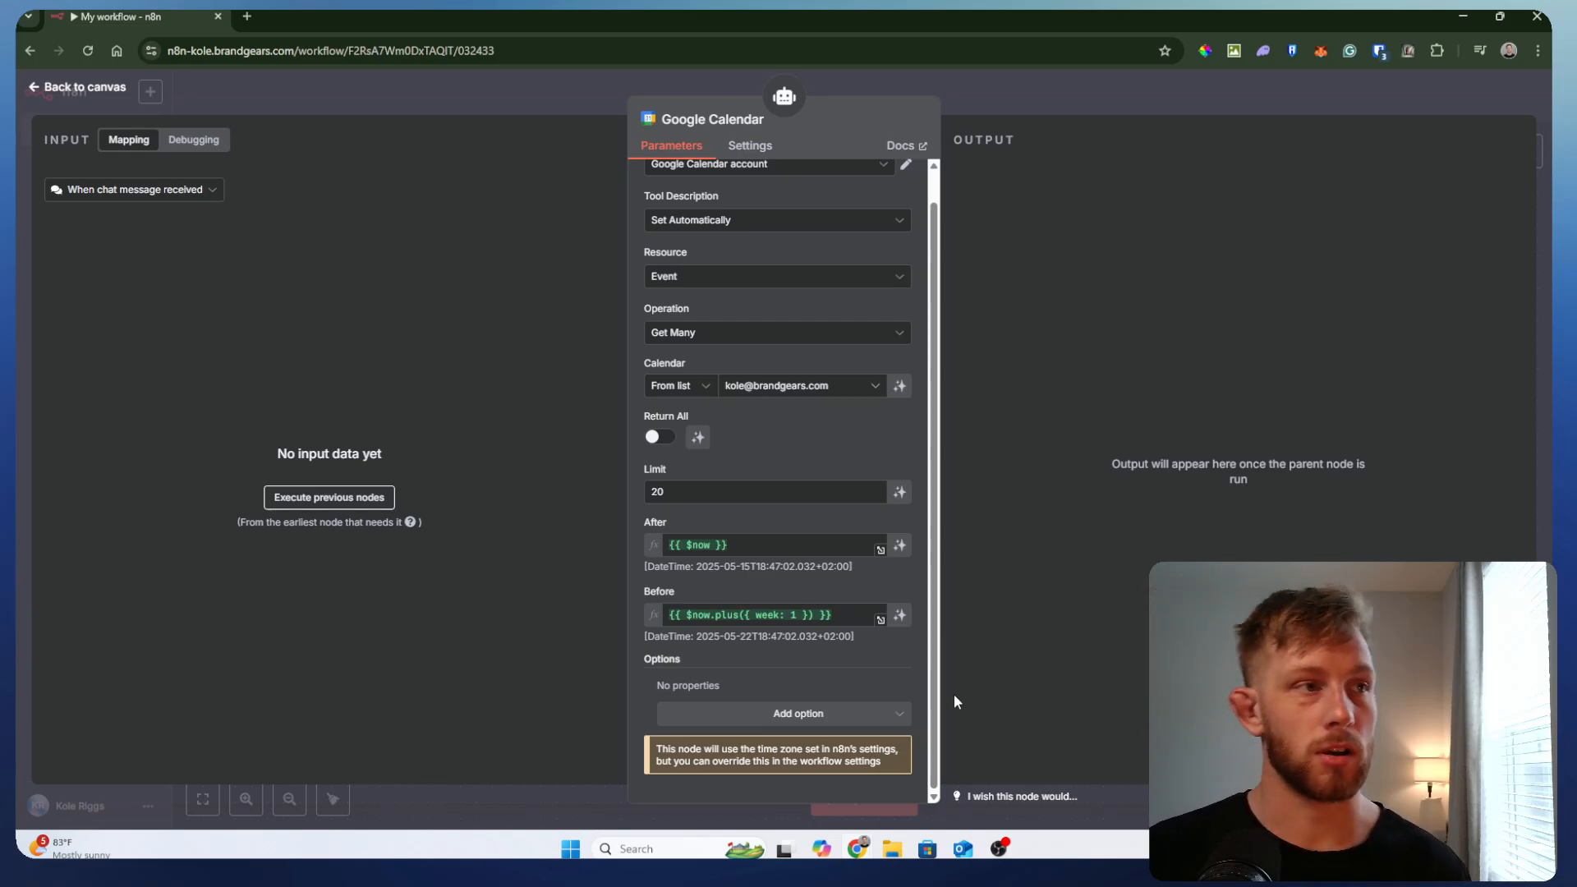
click(831, 714)
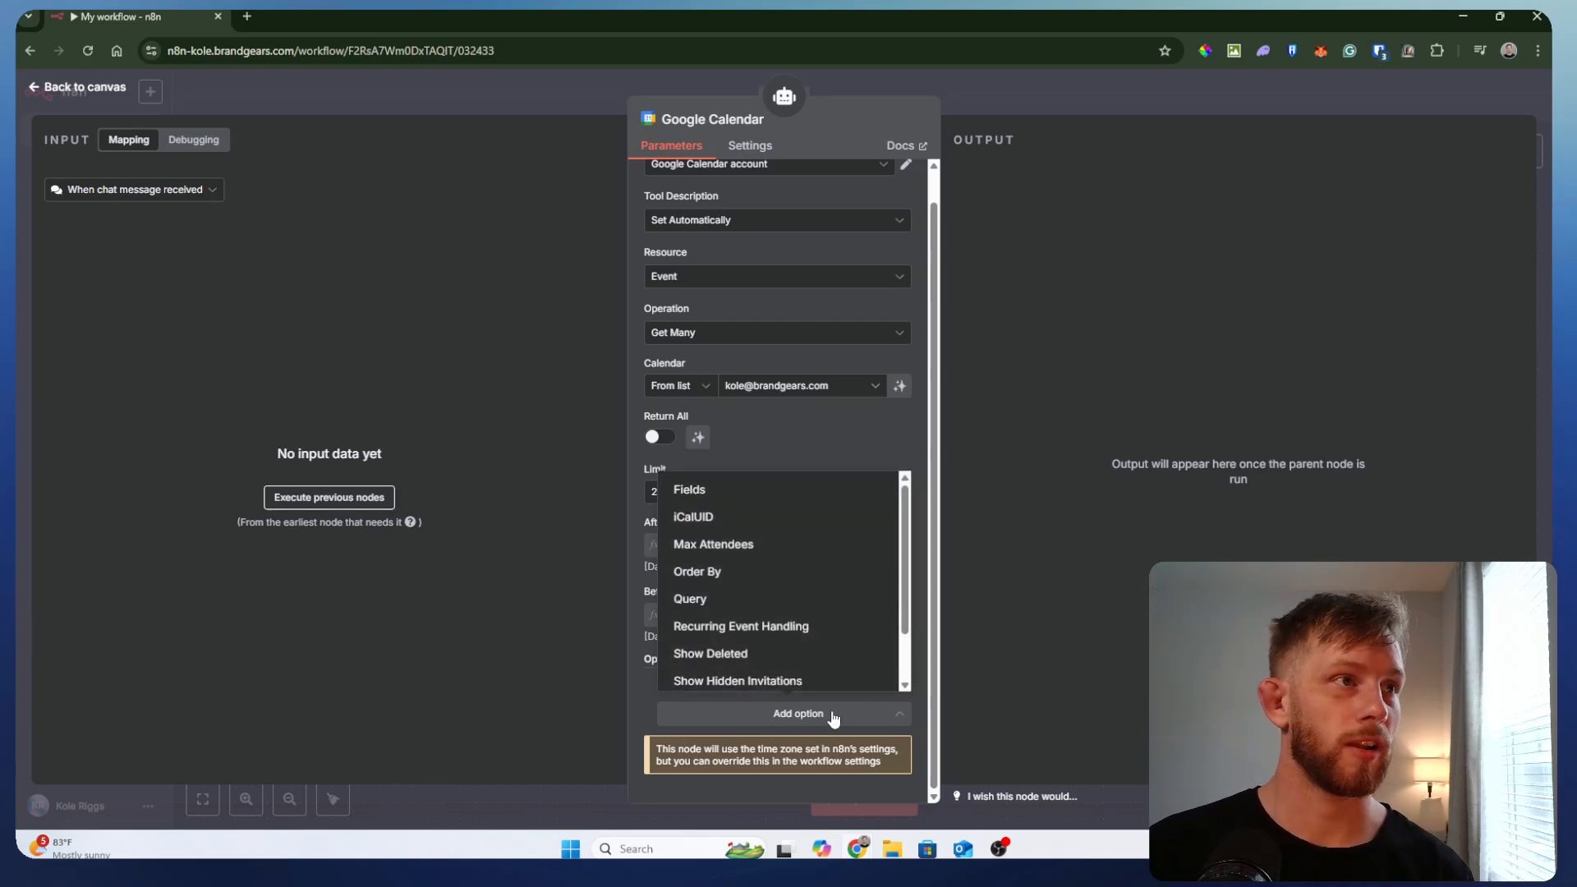
- Add an Order By option set to Start Time to the Google Calendar tool, review the remaining options, and save the workflow
scroll(793, 571, down, 1)
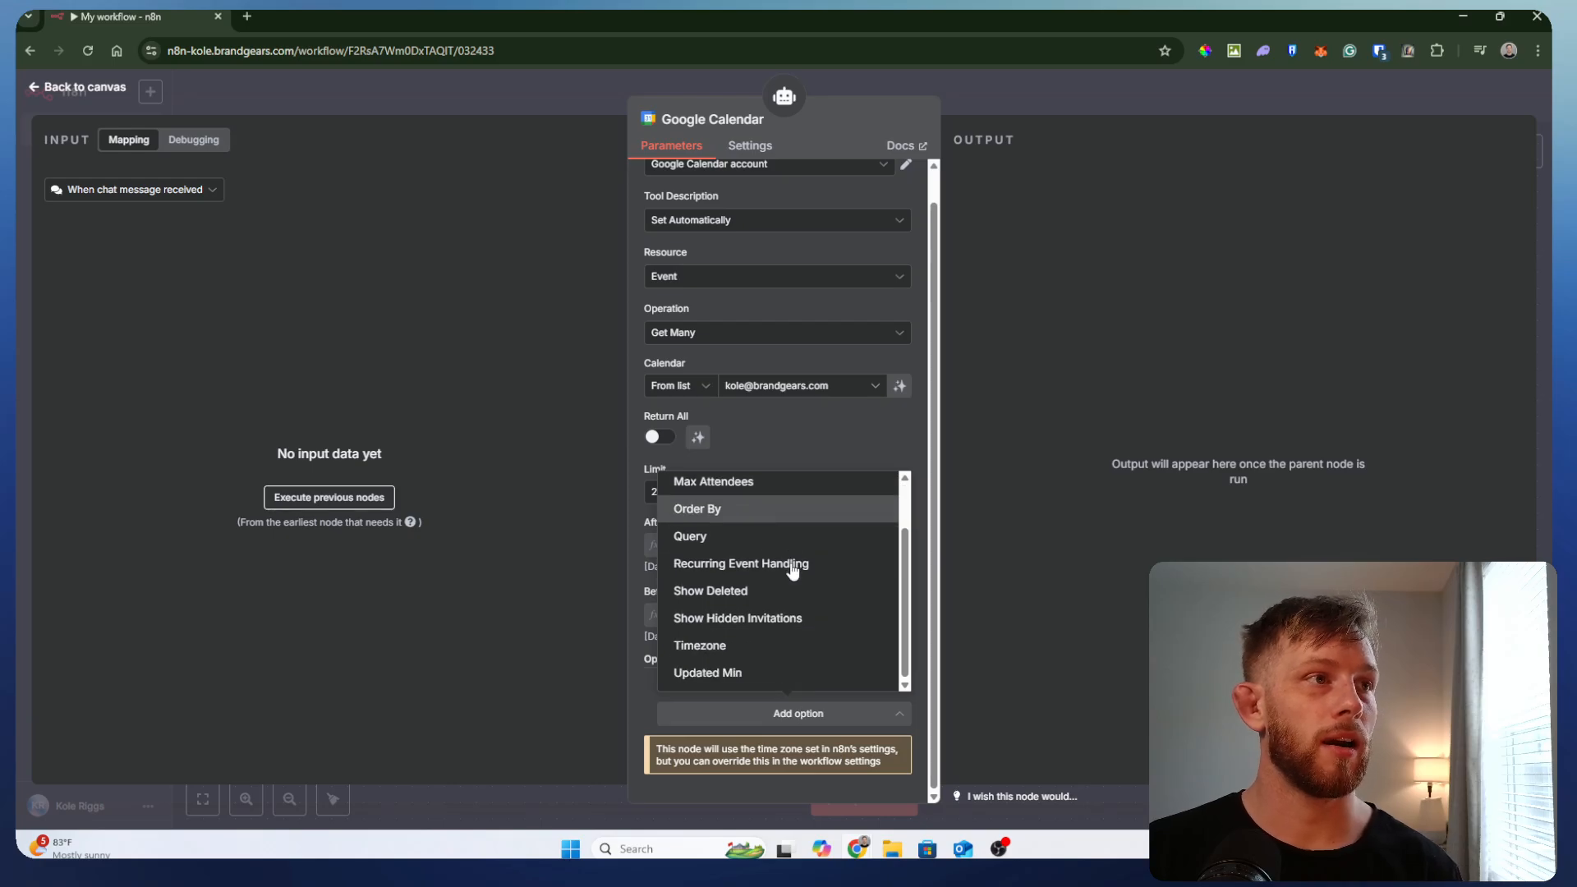
click(770, 509)
scroll(870, 707, down, 1)
click(873, 682)
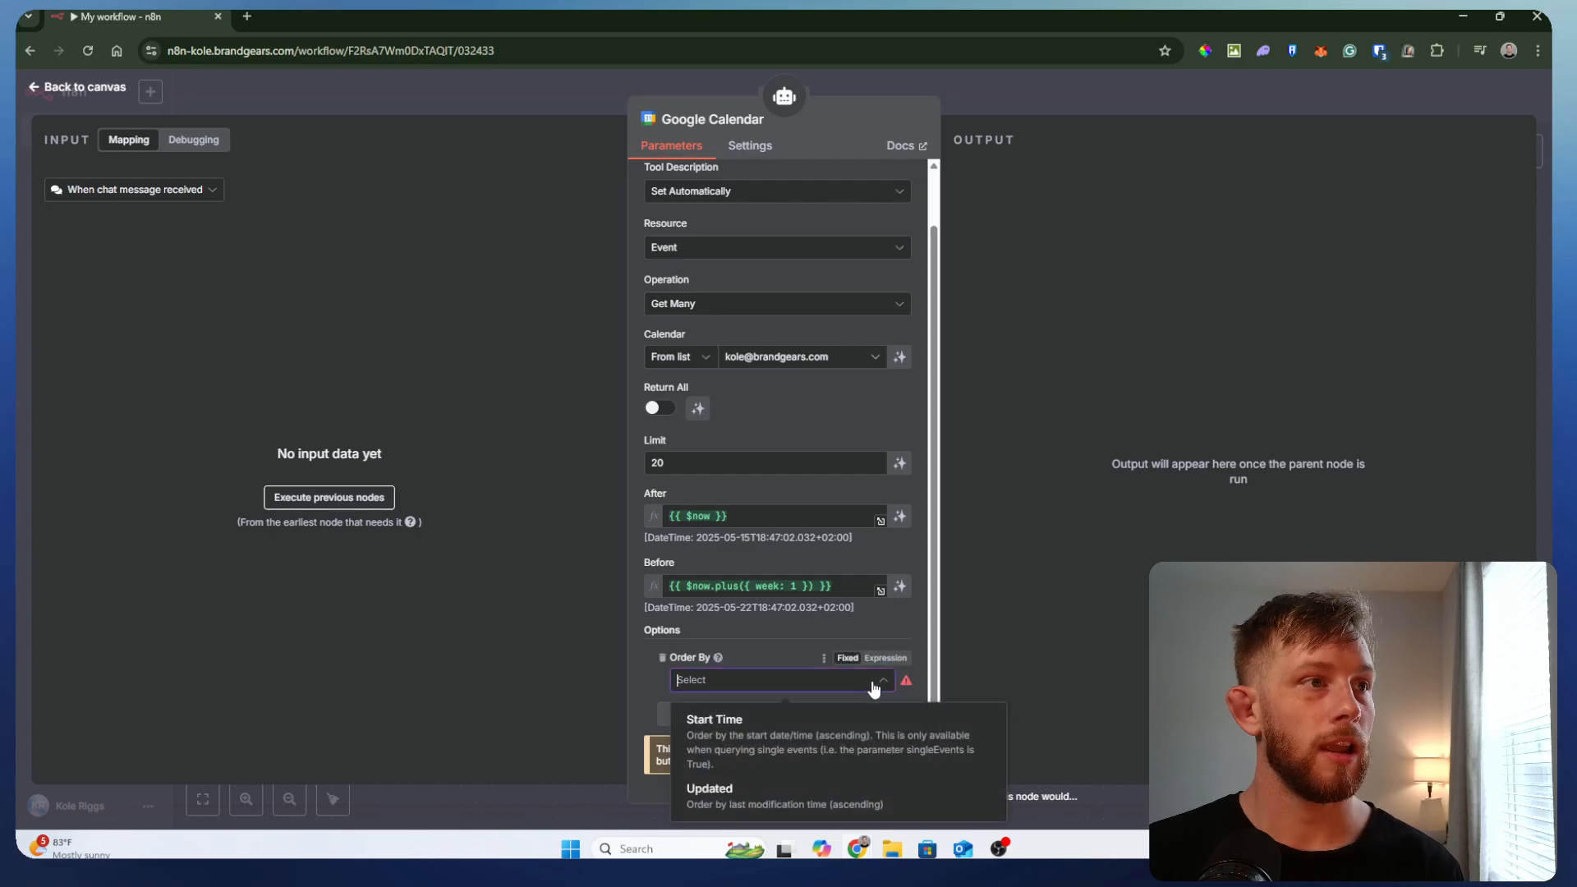
click(727, 739)
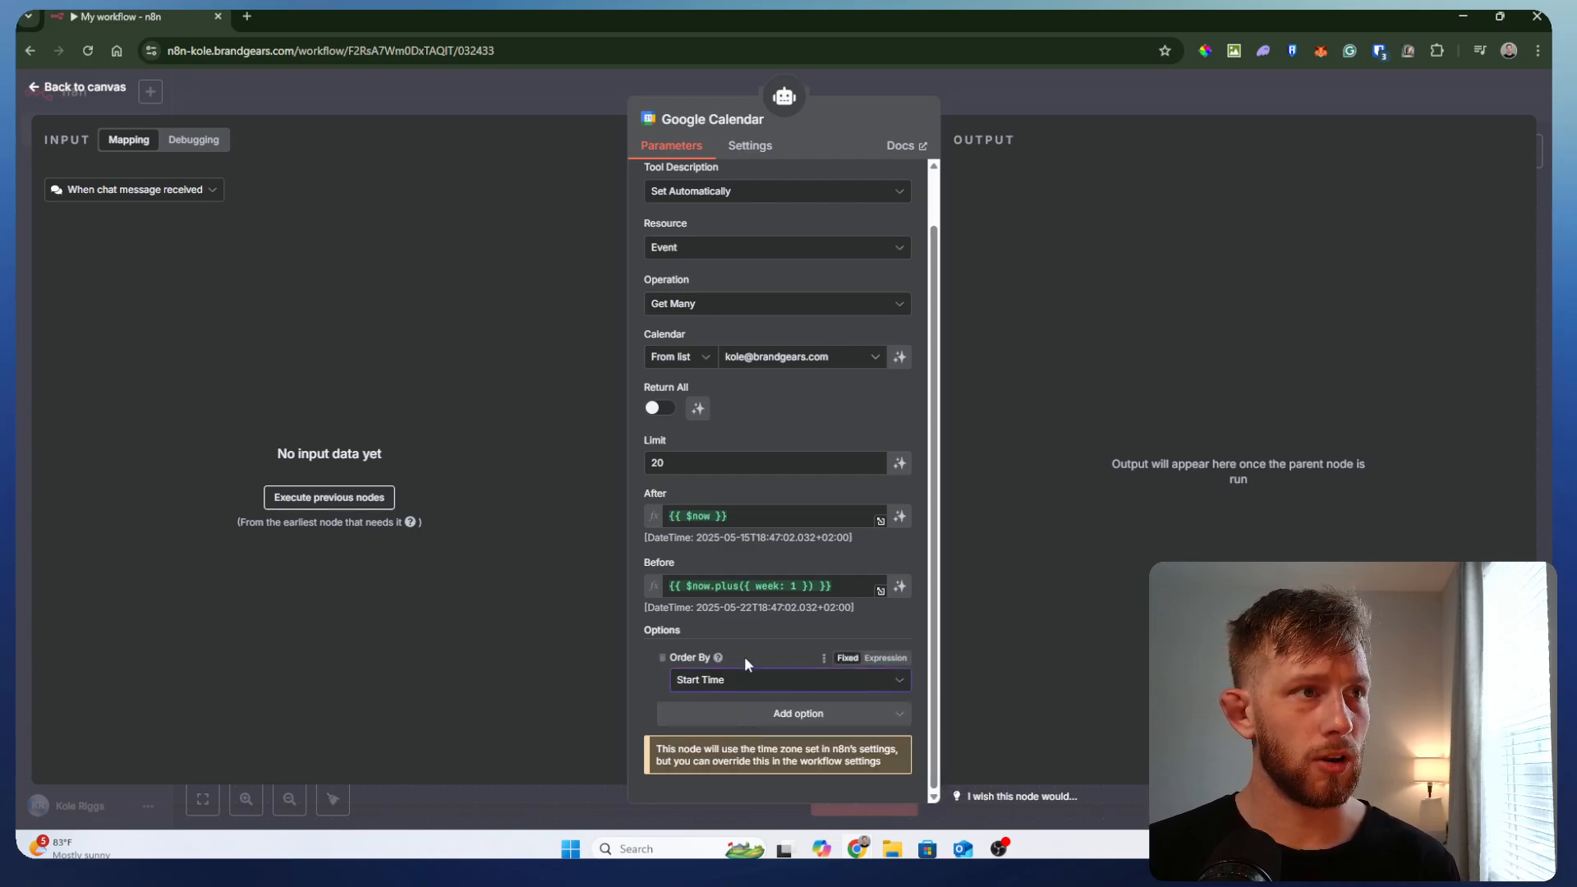
click(768, 716)
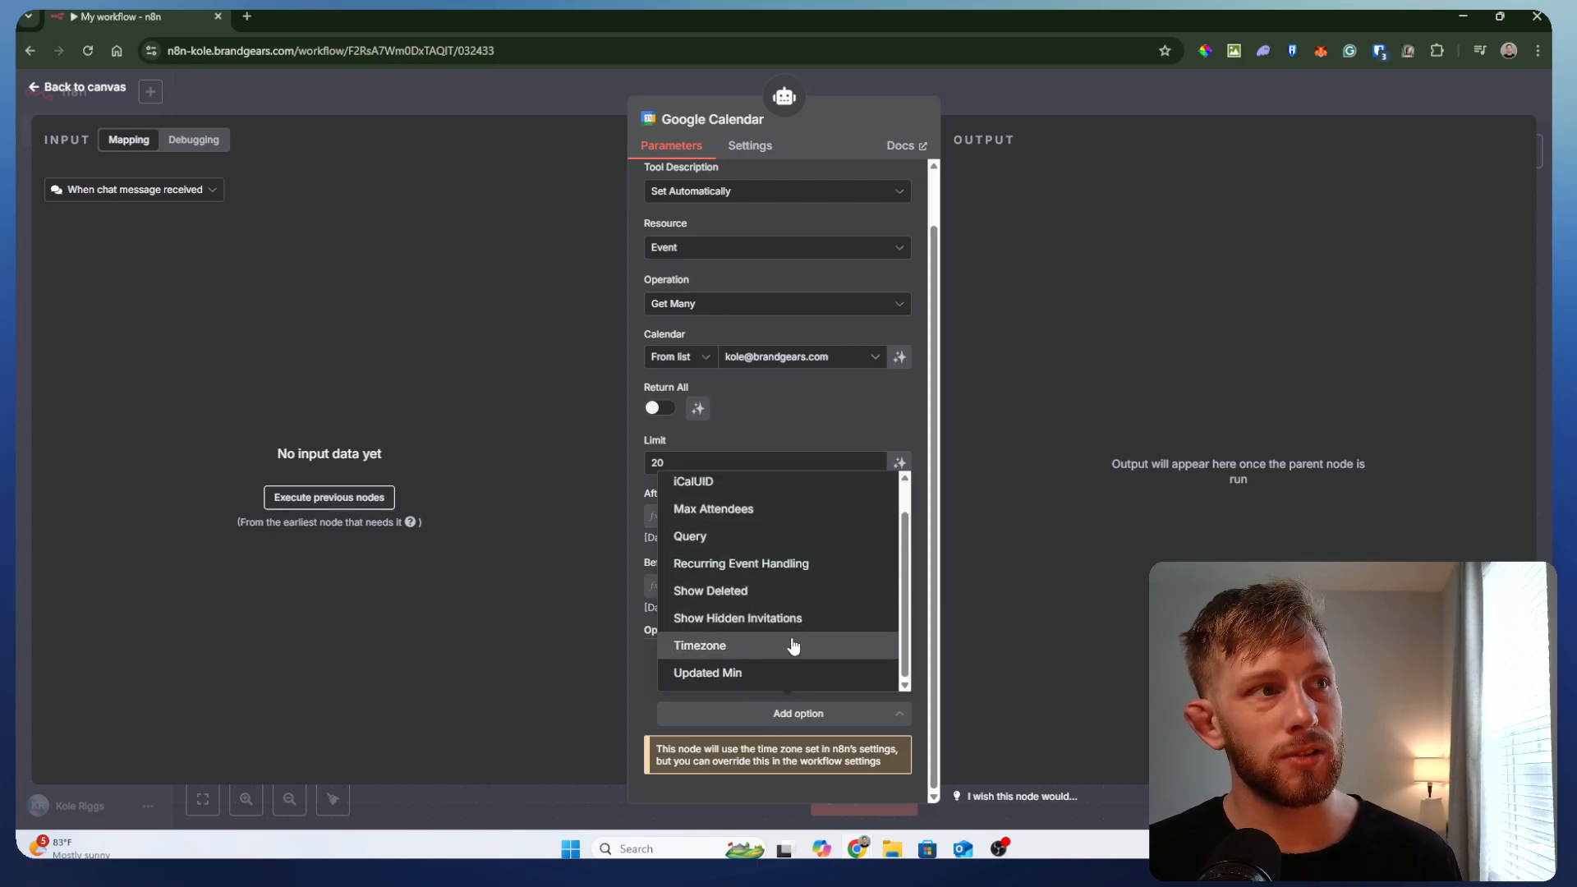
click(979, 662)
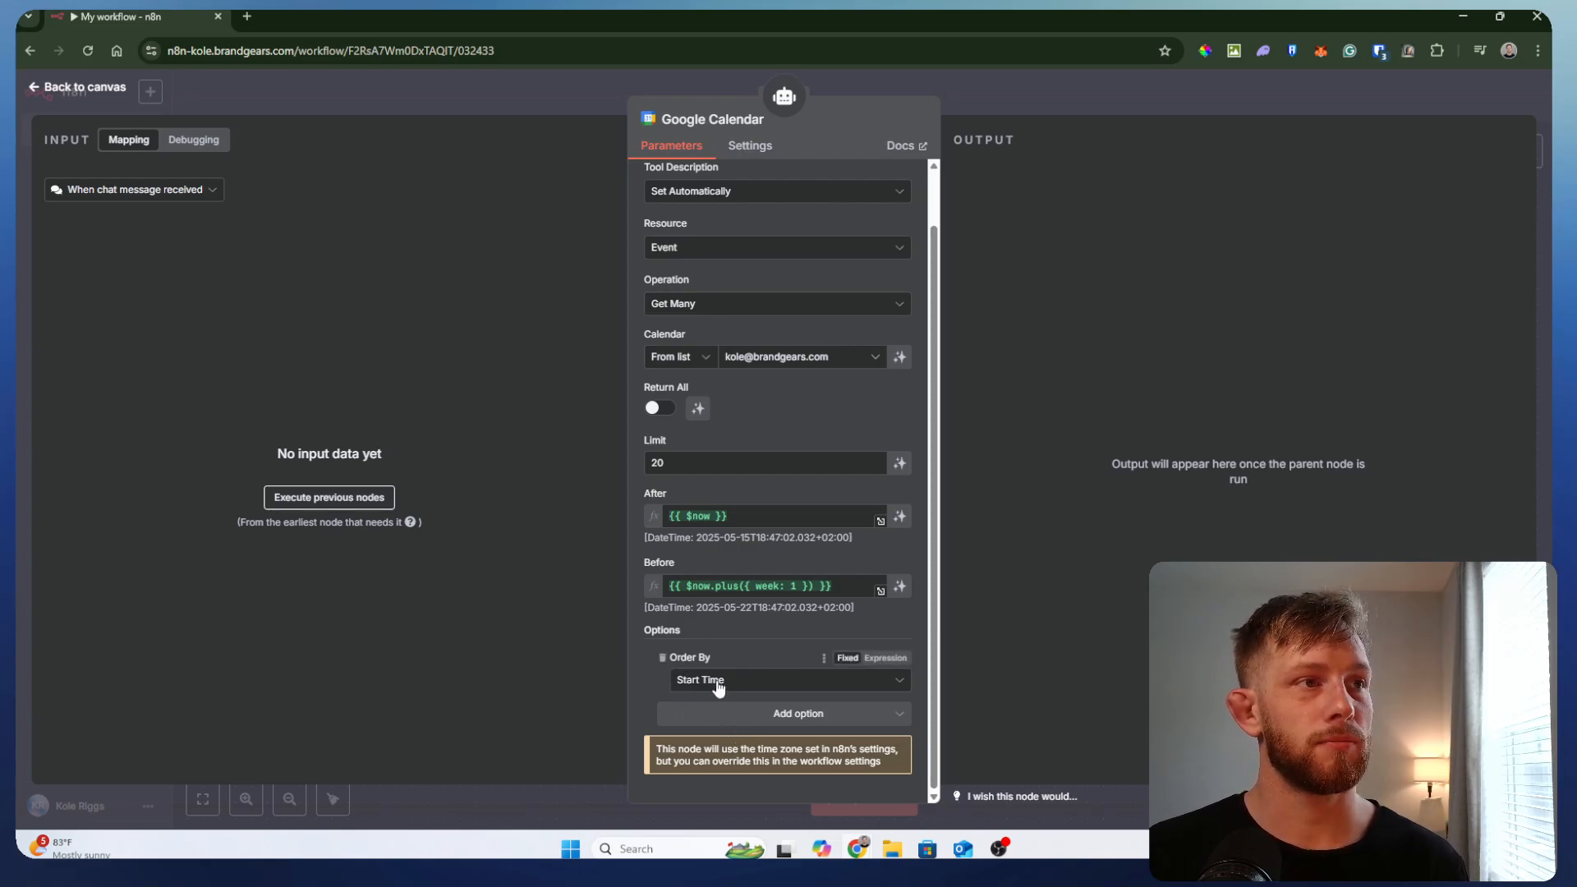
click(1002, 95)
click(1431, 95)
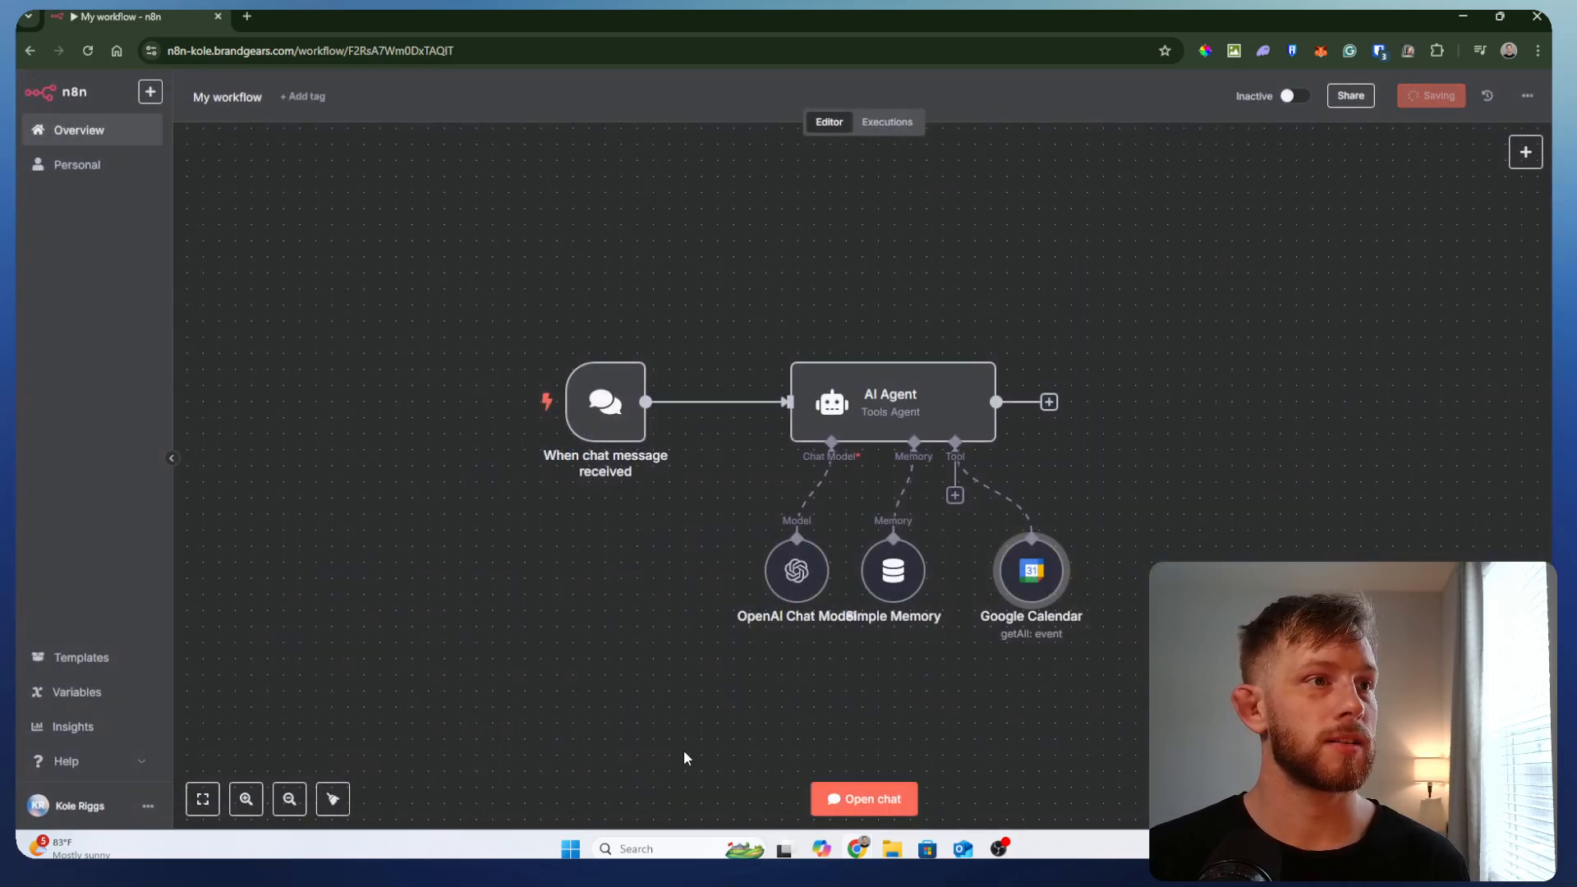
- Ask the agent in the workflow chat "Hey how many meetings do i have in the coming week?" and read its whole reply
click(864, 799)
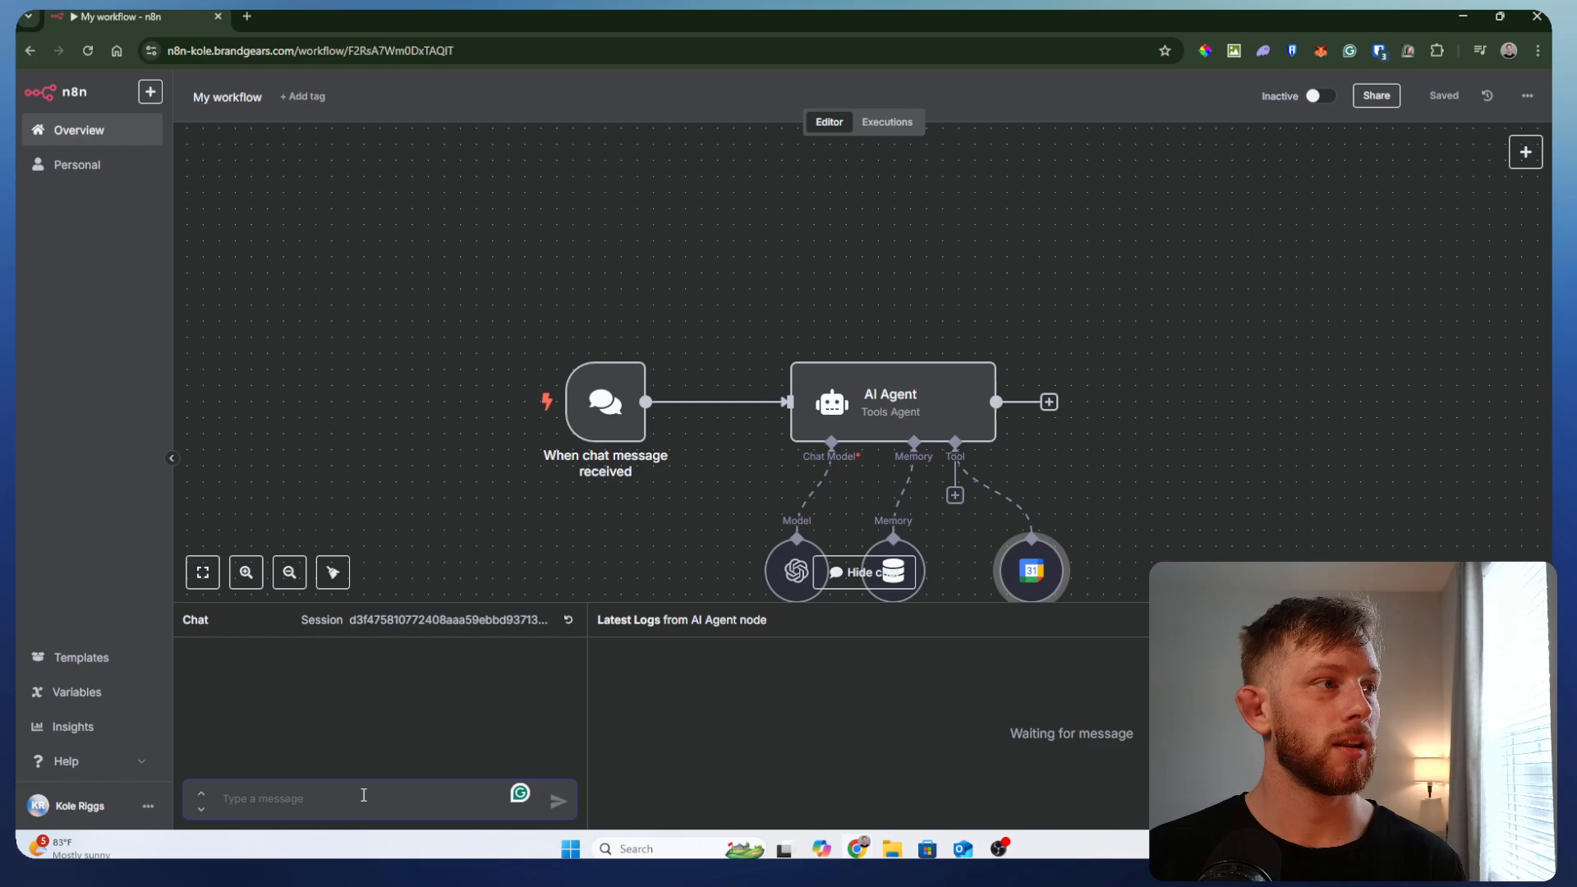
text(Hey how many meetings do)
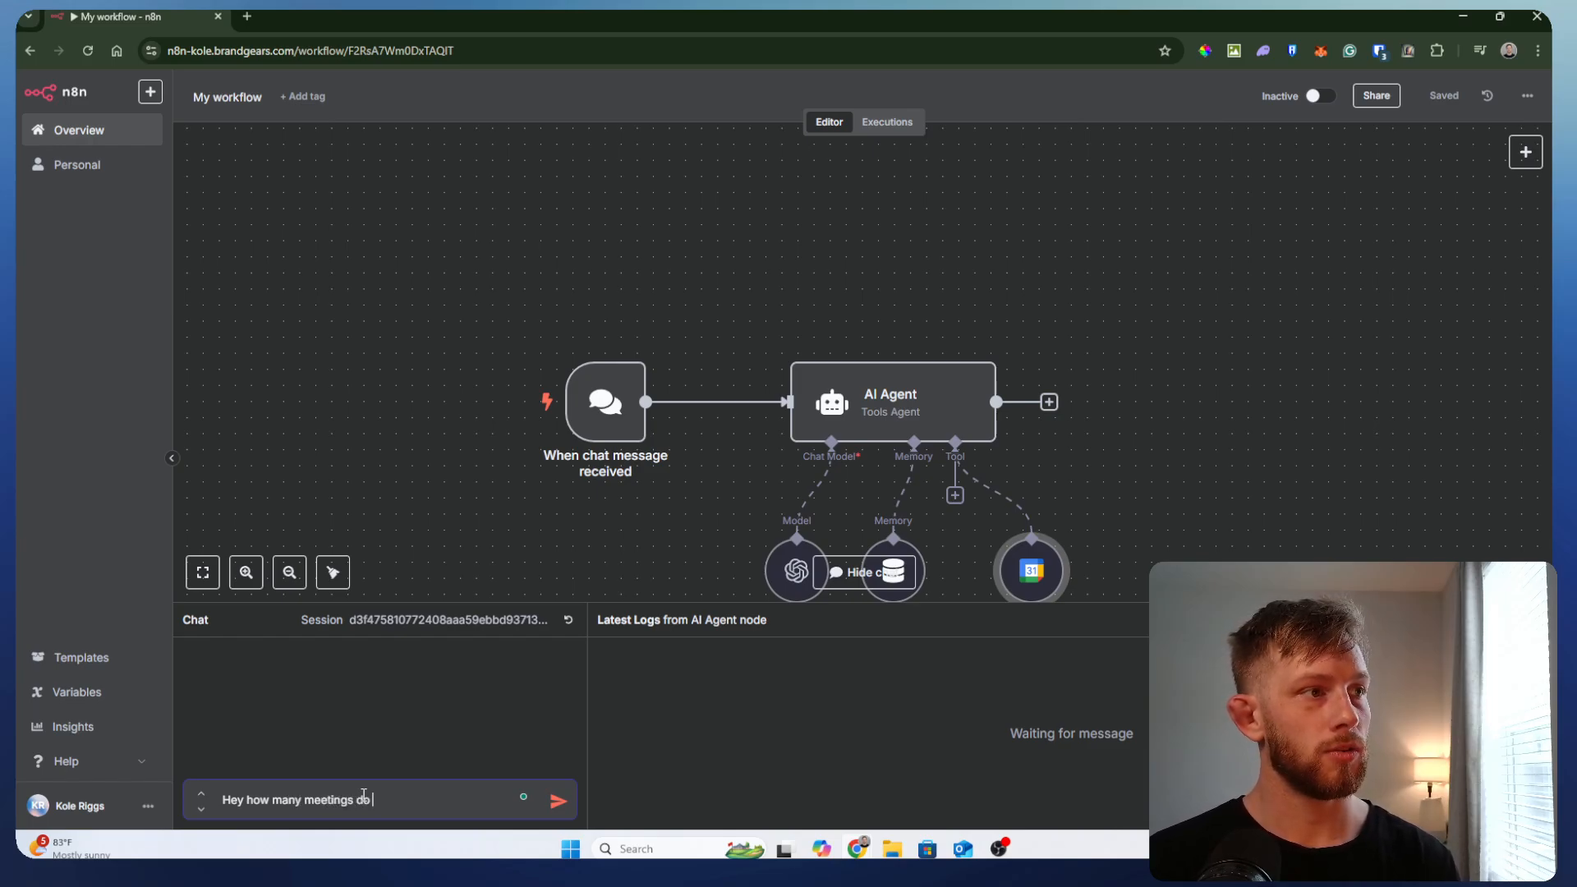
text(coming w)
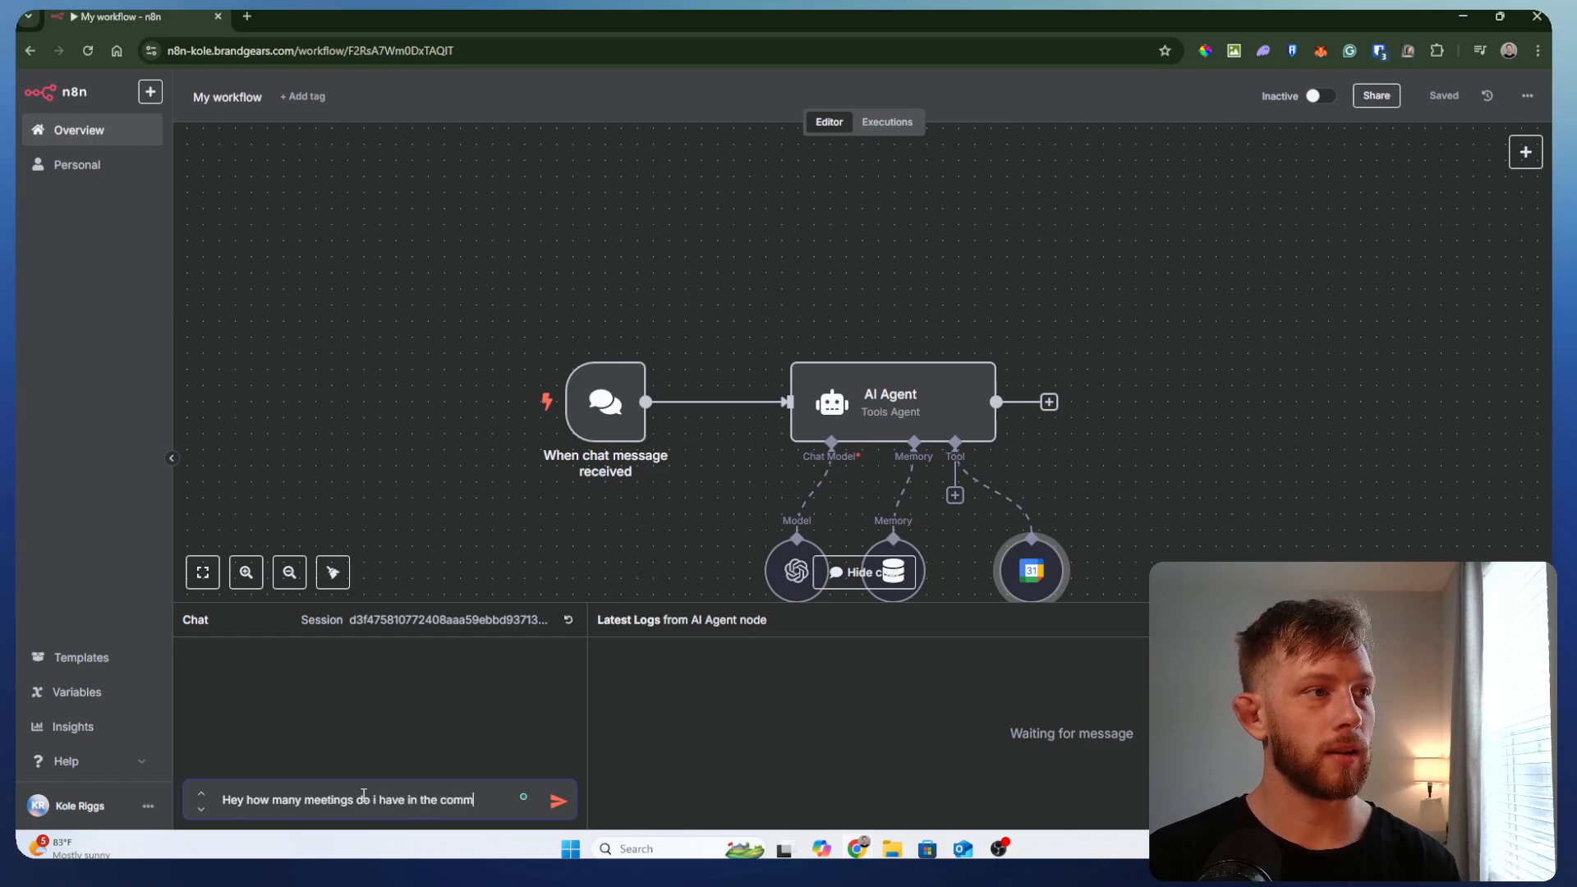
text(eek?)
key(Return)
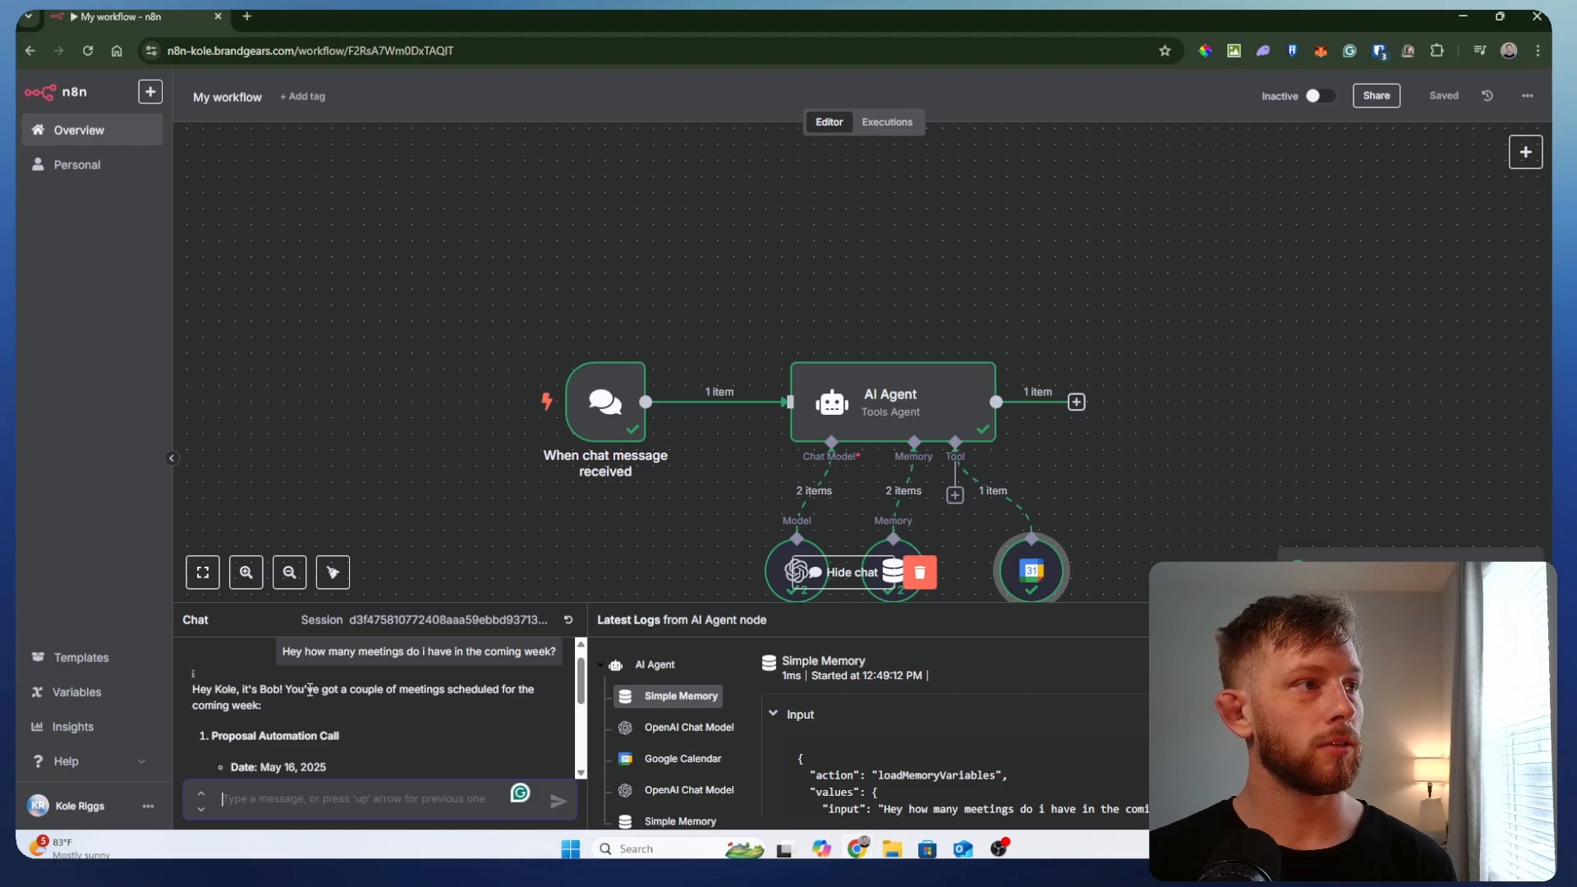
scroll(311, 693, down, 2)
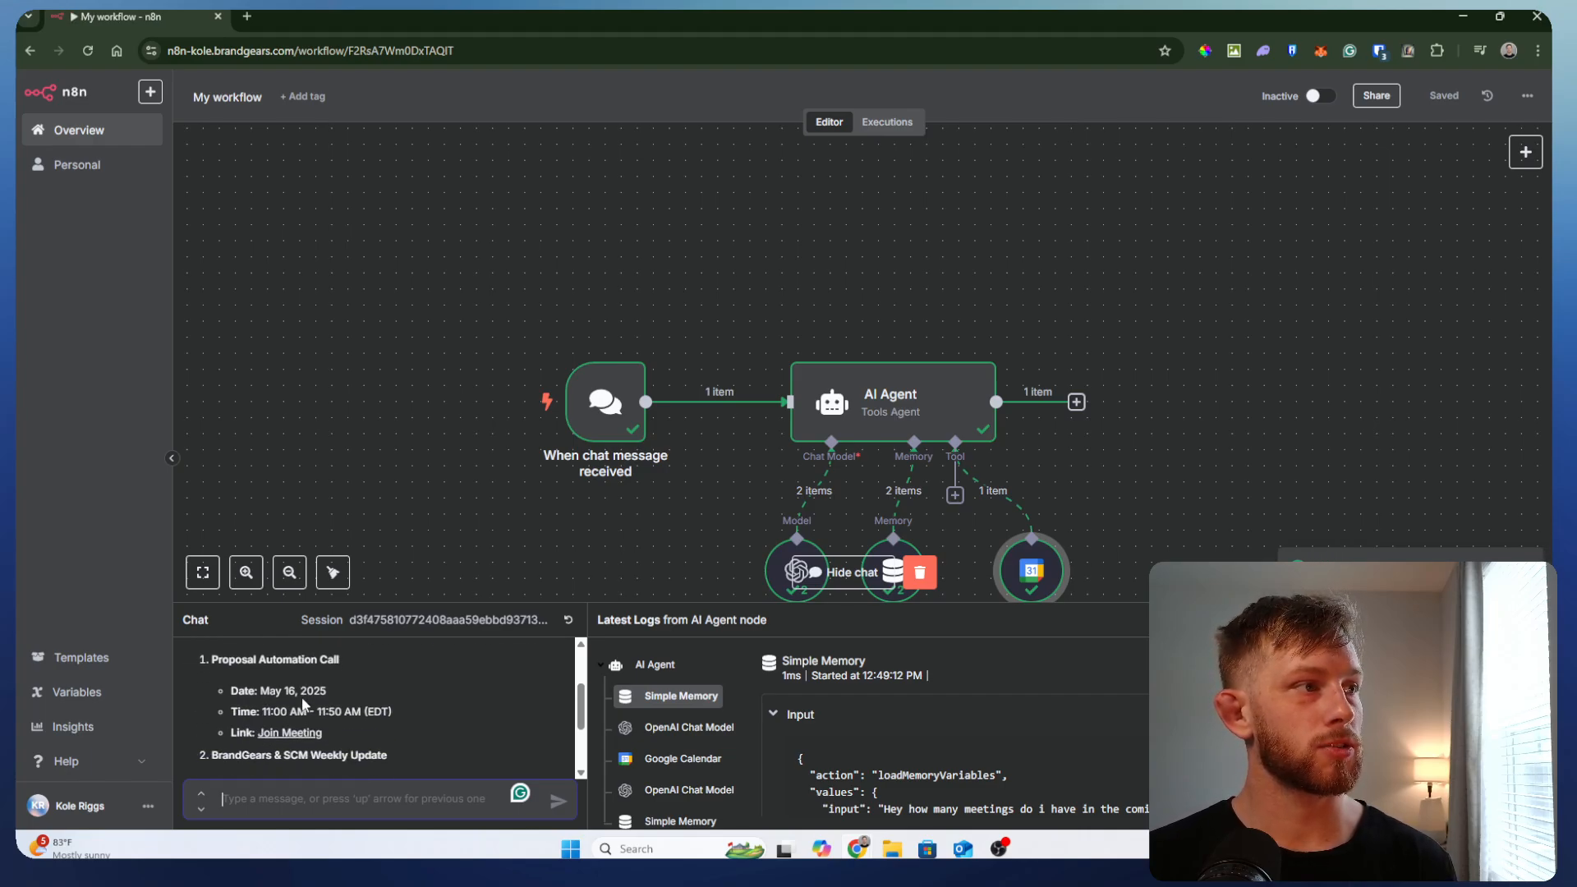
scroll(351, 706, down, 2)
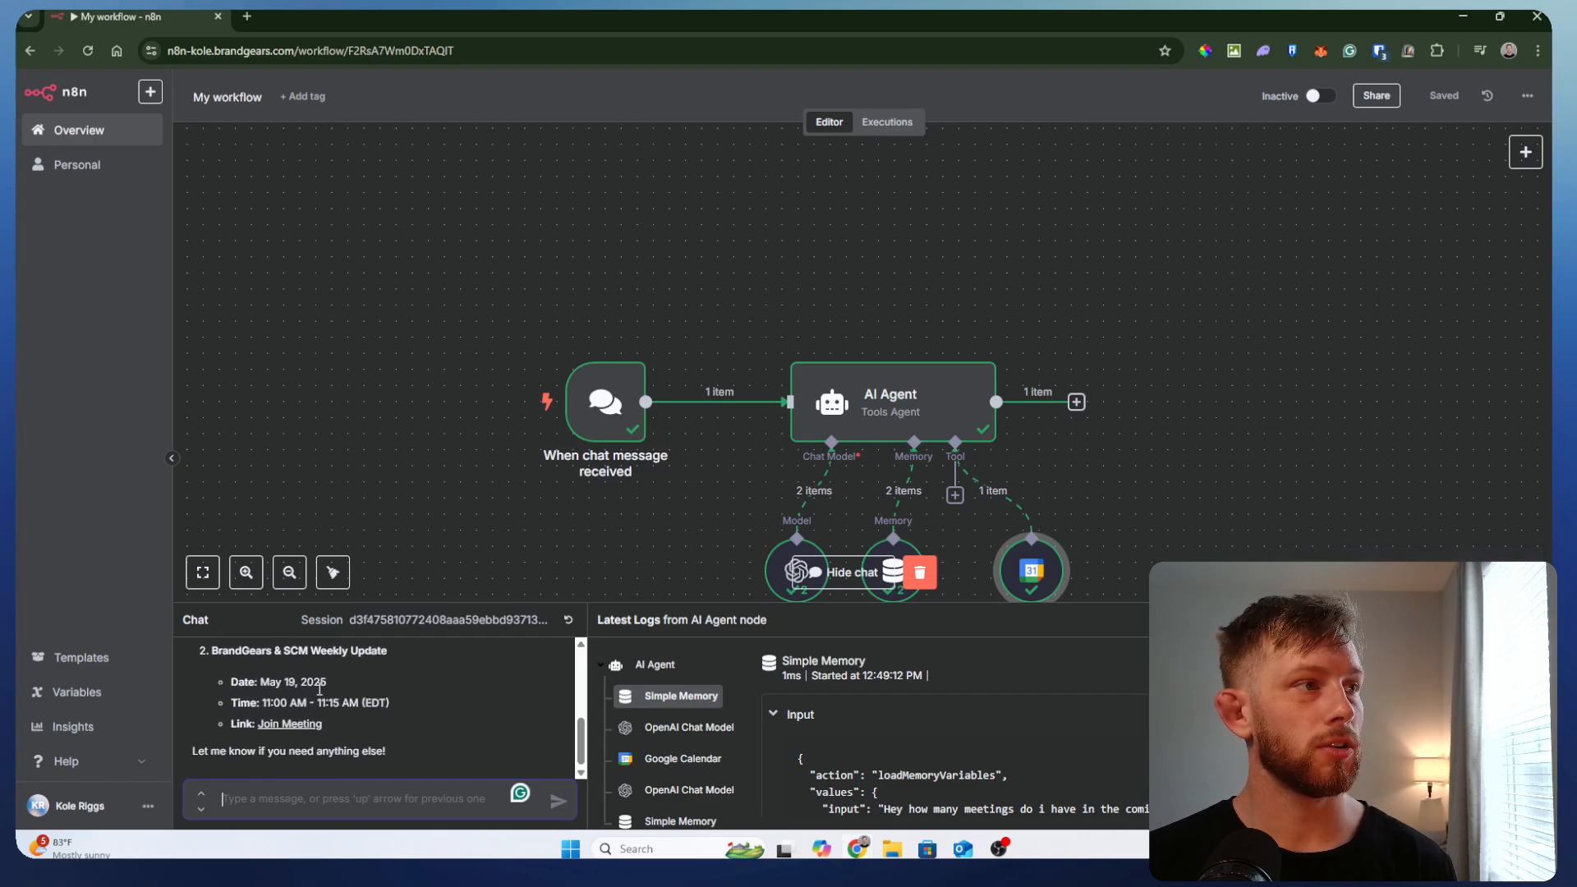
scroll(426, 706, up, 4)
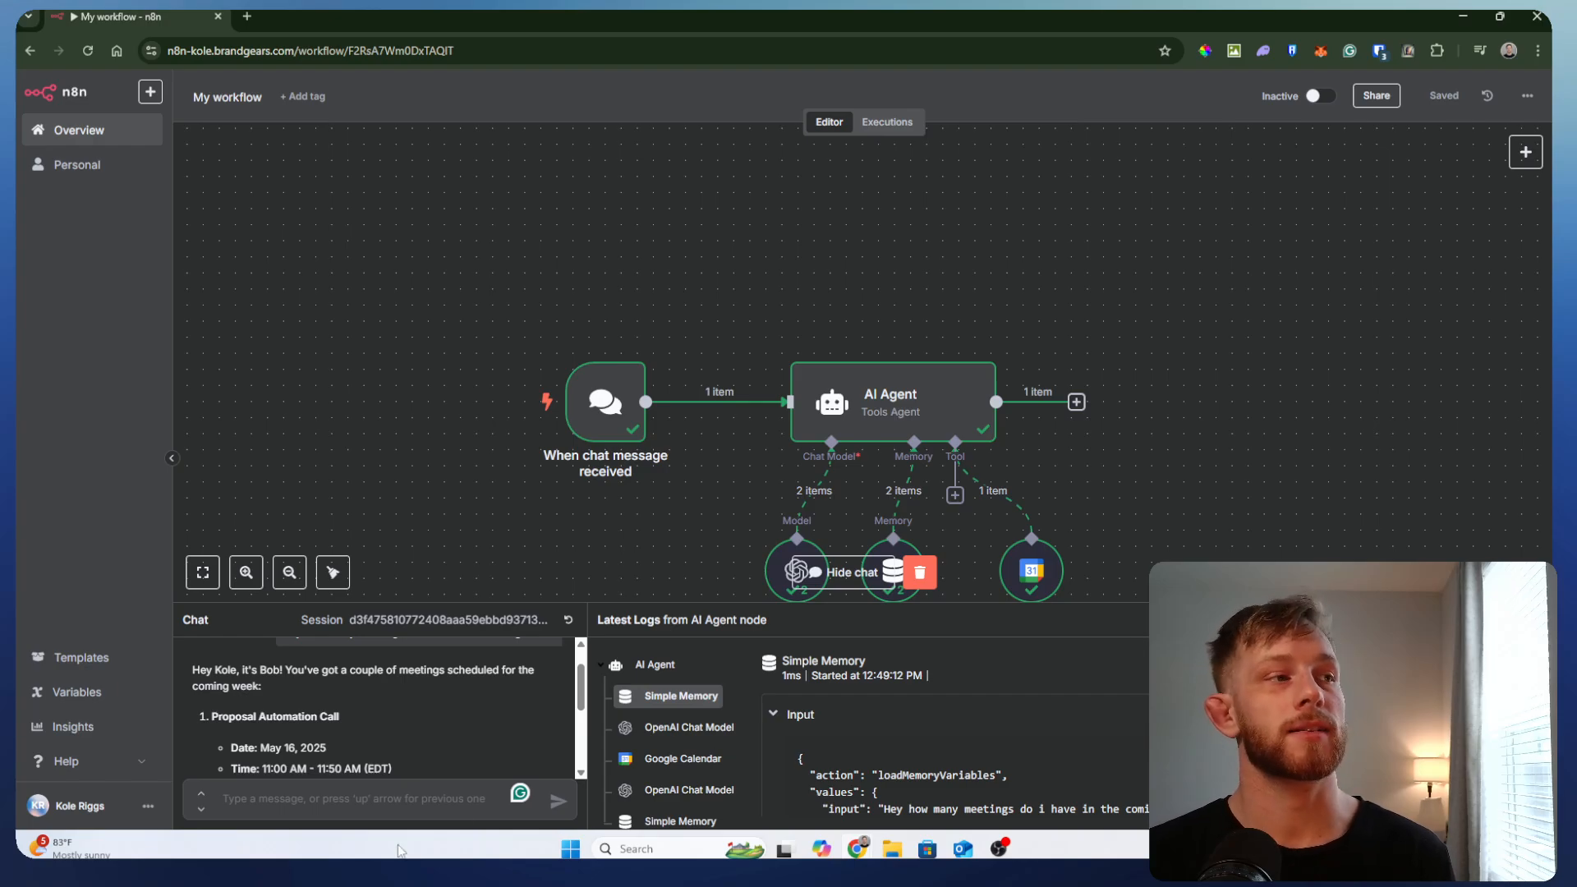
- Ask the agent "Do i have space to work on n8n videos on Tuesday at 8am?" and read the answer
click(359, 799)
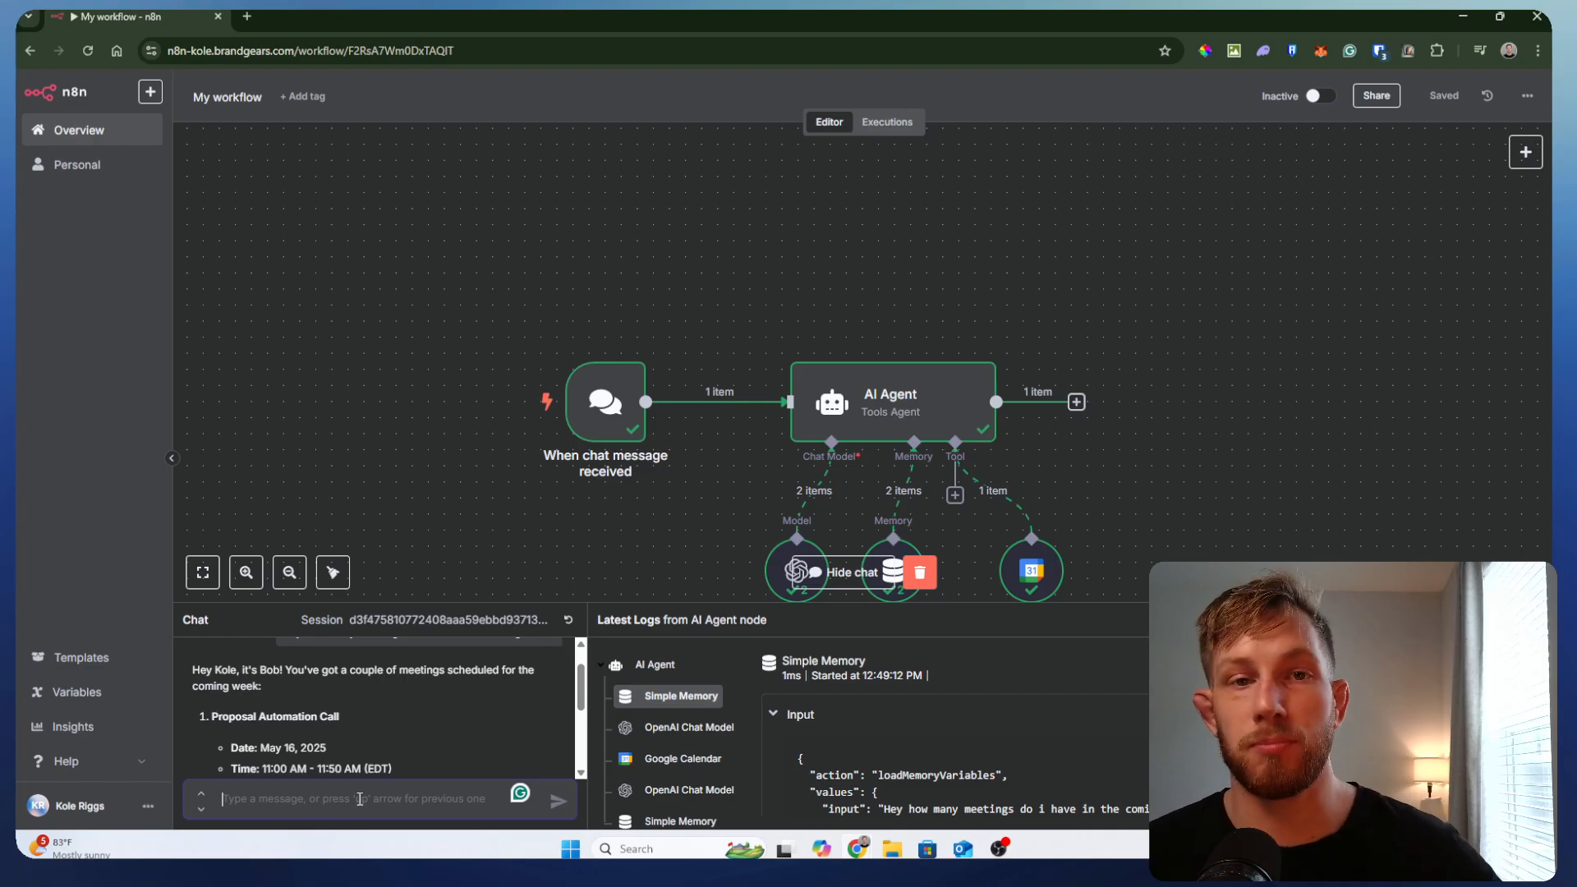
text(Do i have space to work on)
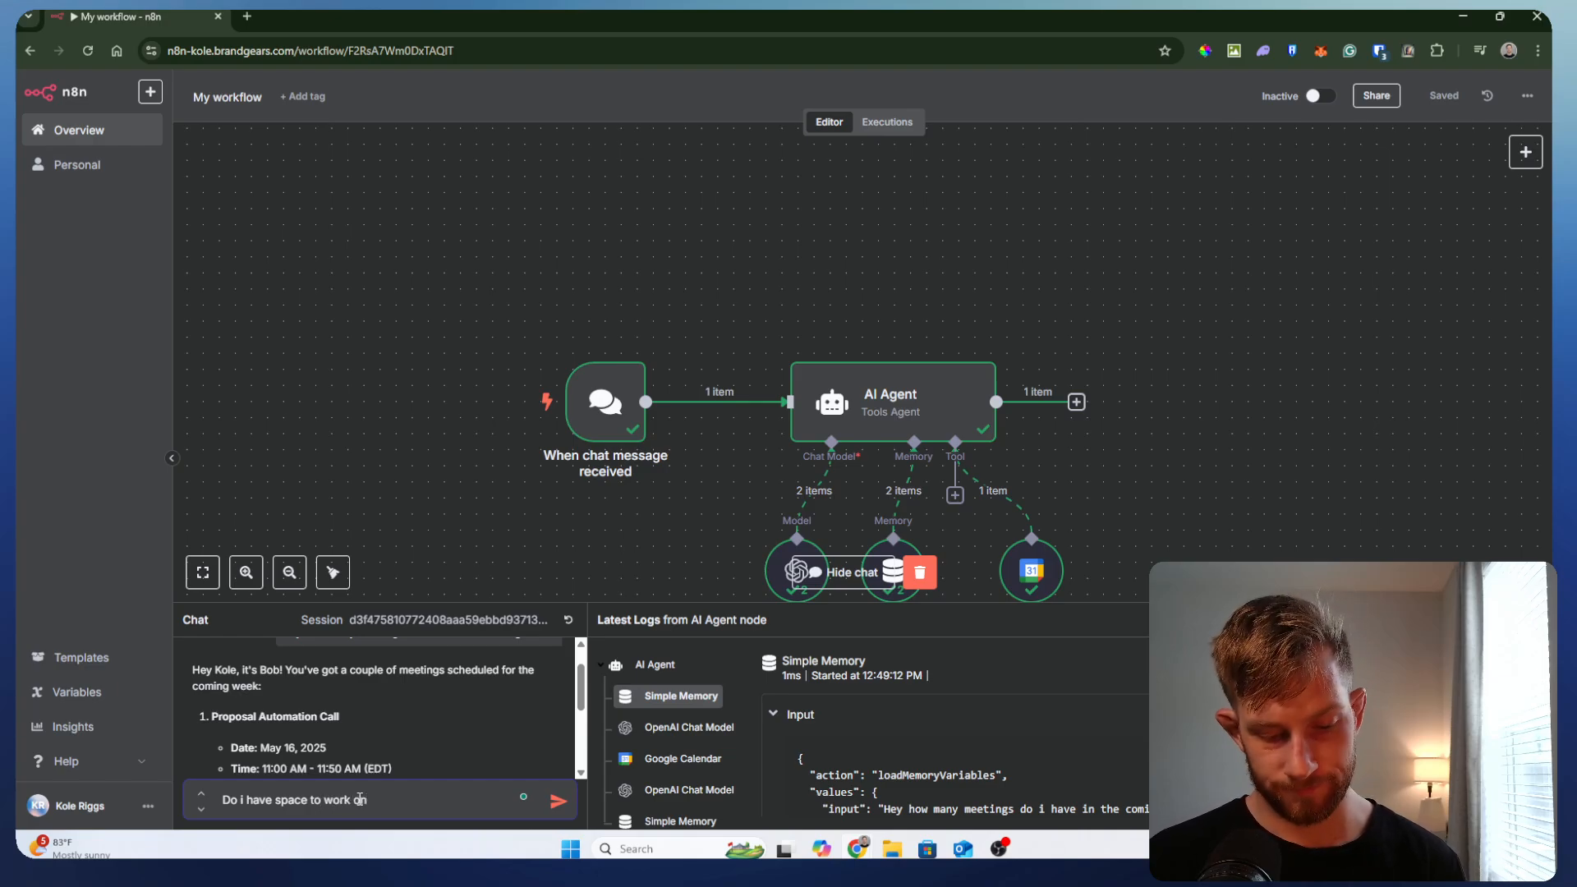
text(8n videos on tursd)
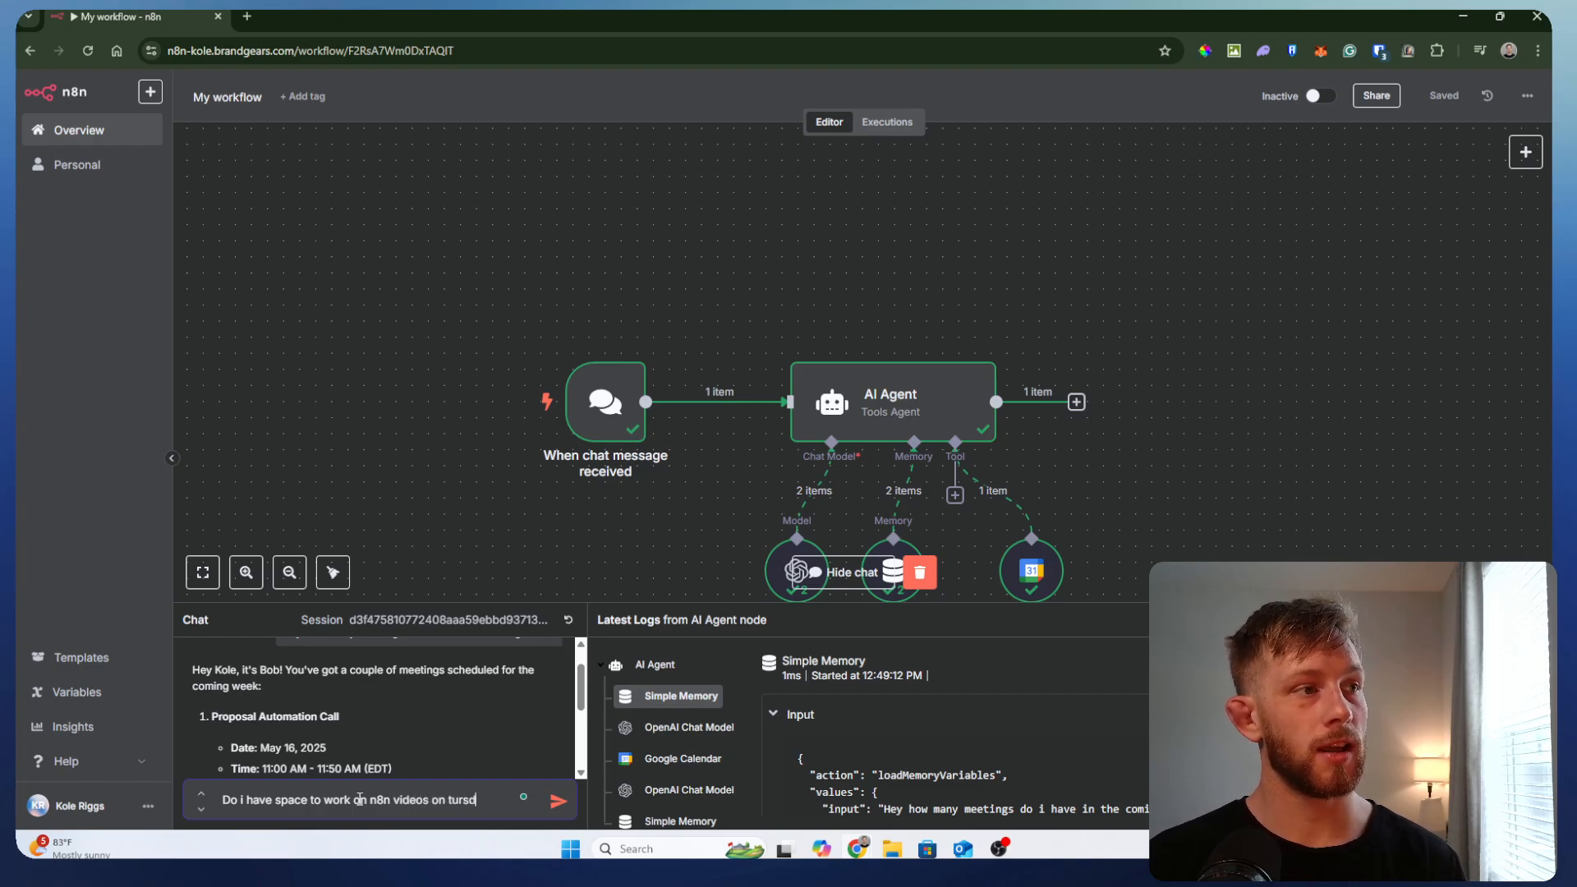
text(y at)
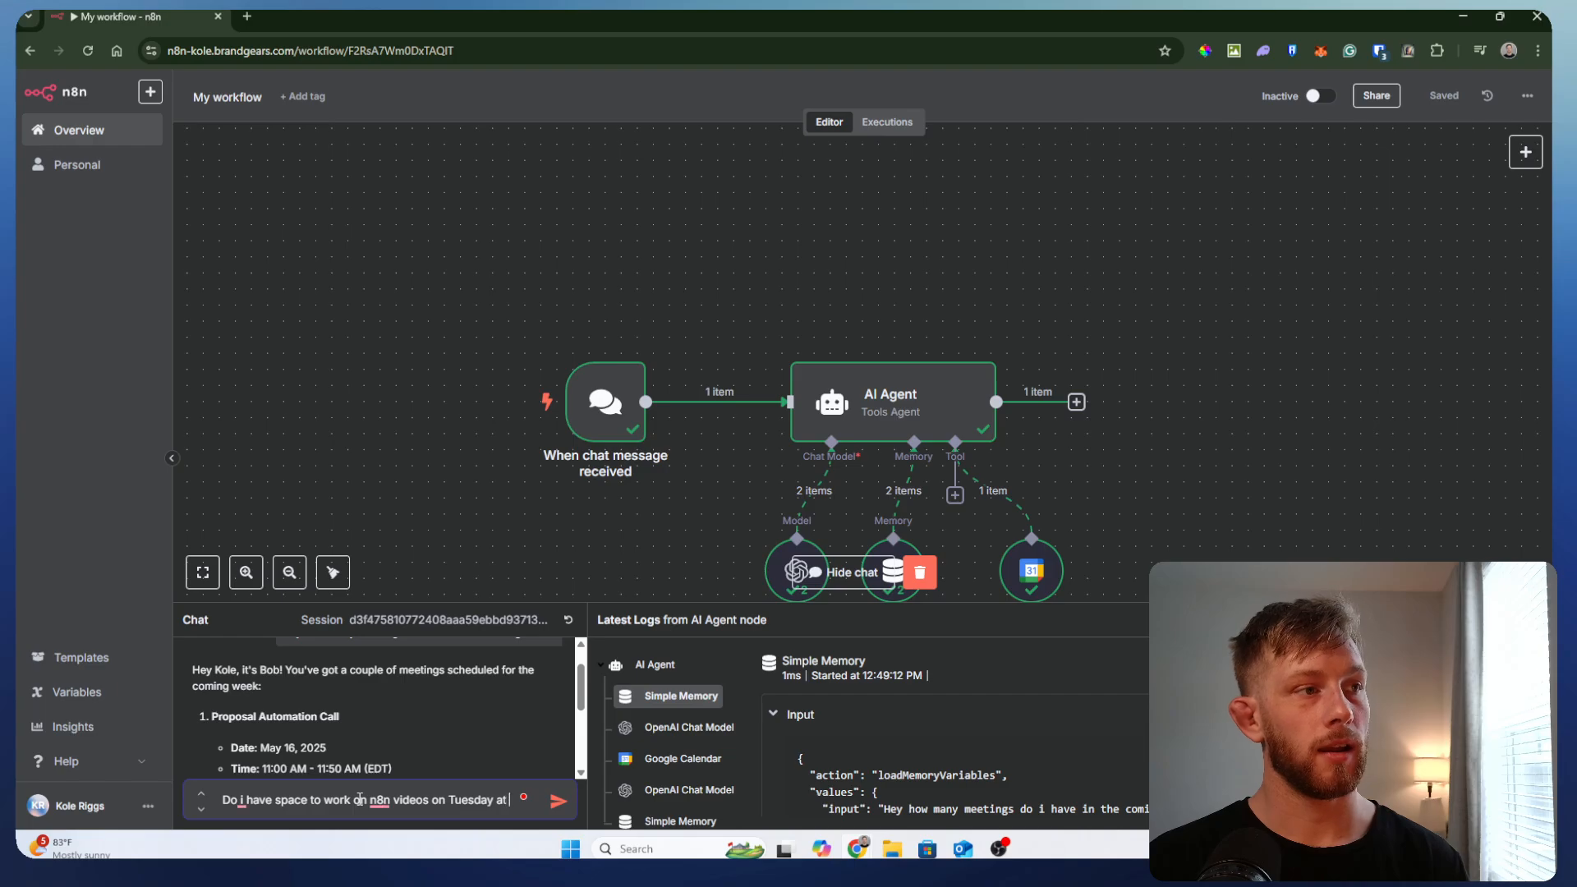
text( 8am?)
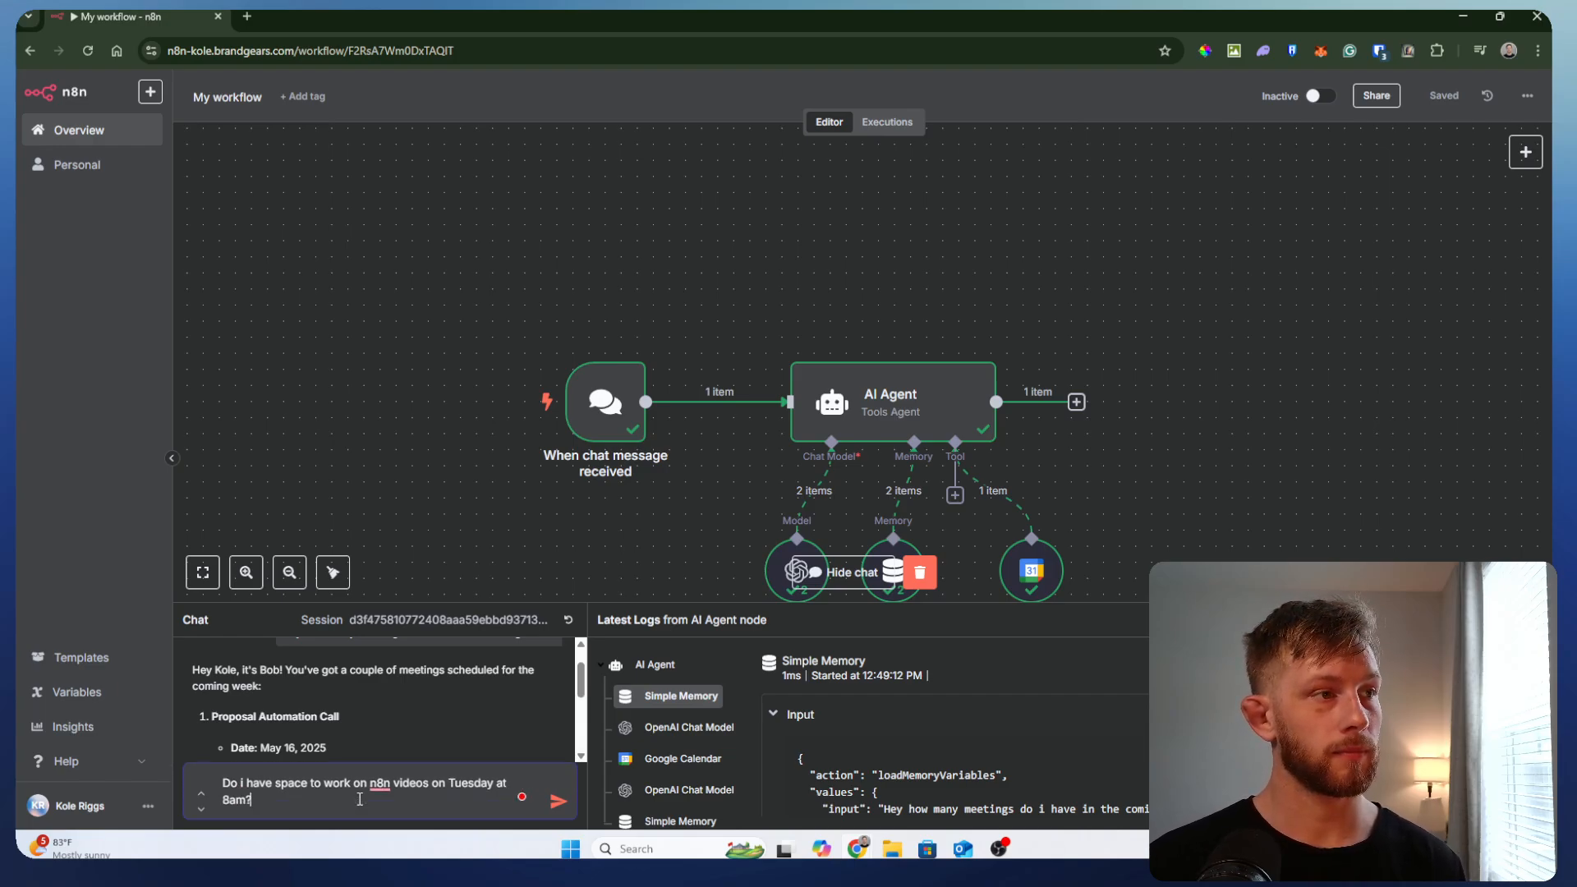
key(Return)
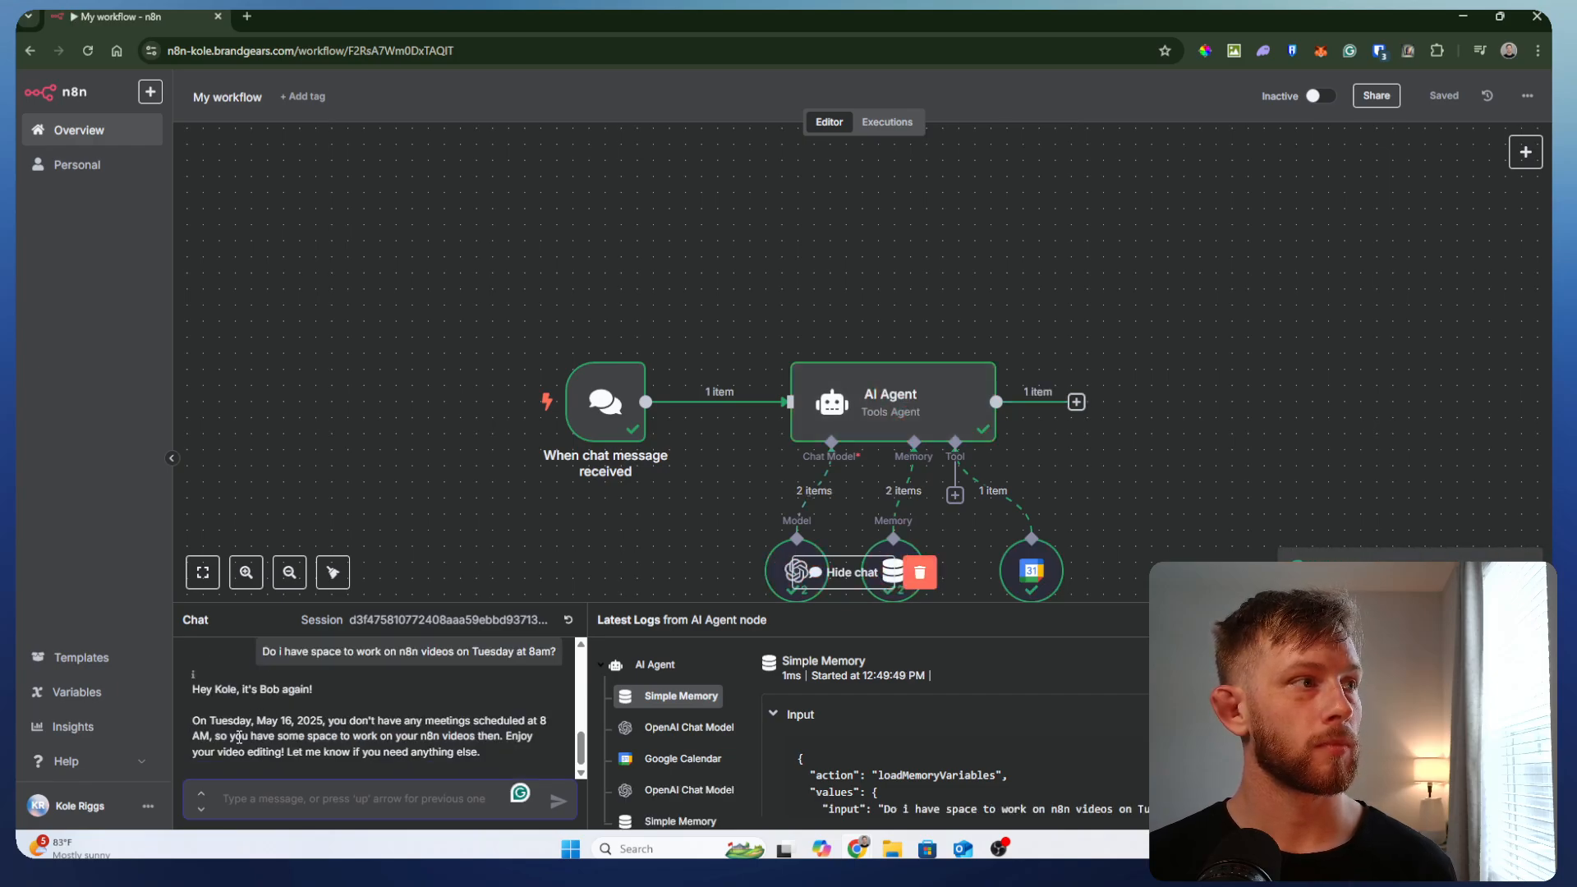
mouse_move(195, 731)
mouse_down()
mouse_move(506, 742)
mouse_move(504, 763)
mouse_move(192, 751)
mouse_up()
click(499, 754)
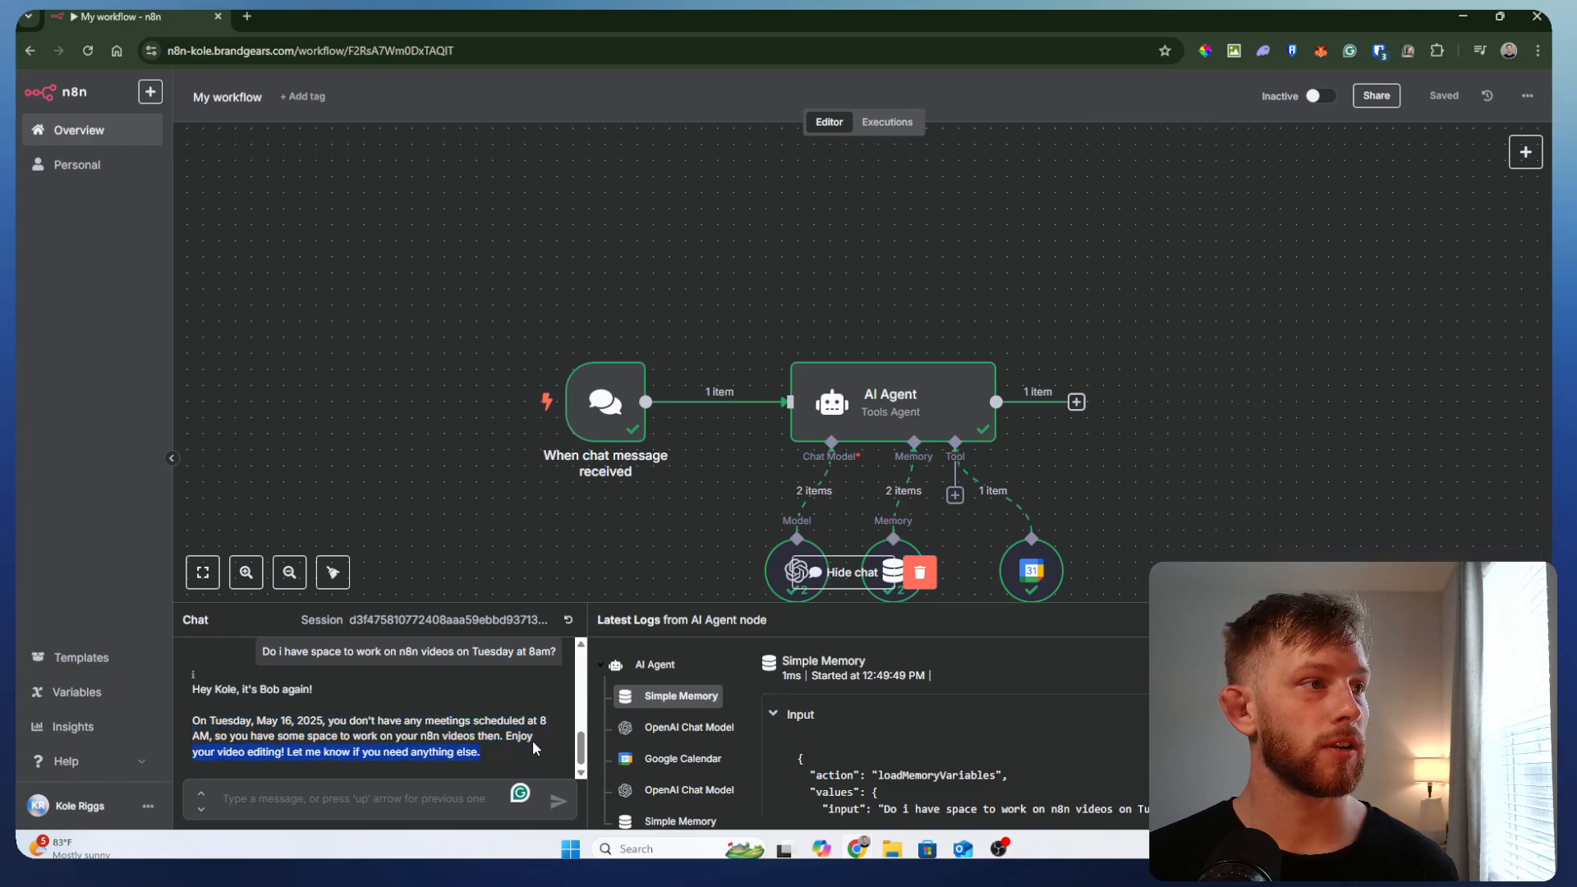
- Send the agent "Hey can you lock in a 2 hour time block for me to work on that?" and read its reply
click(365, 803)
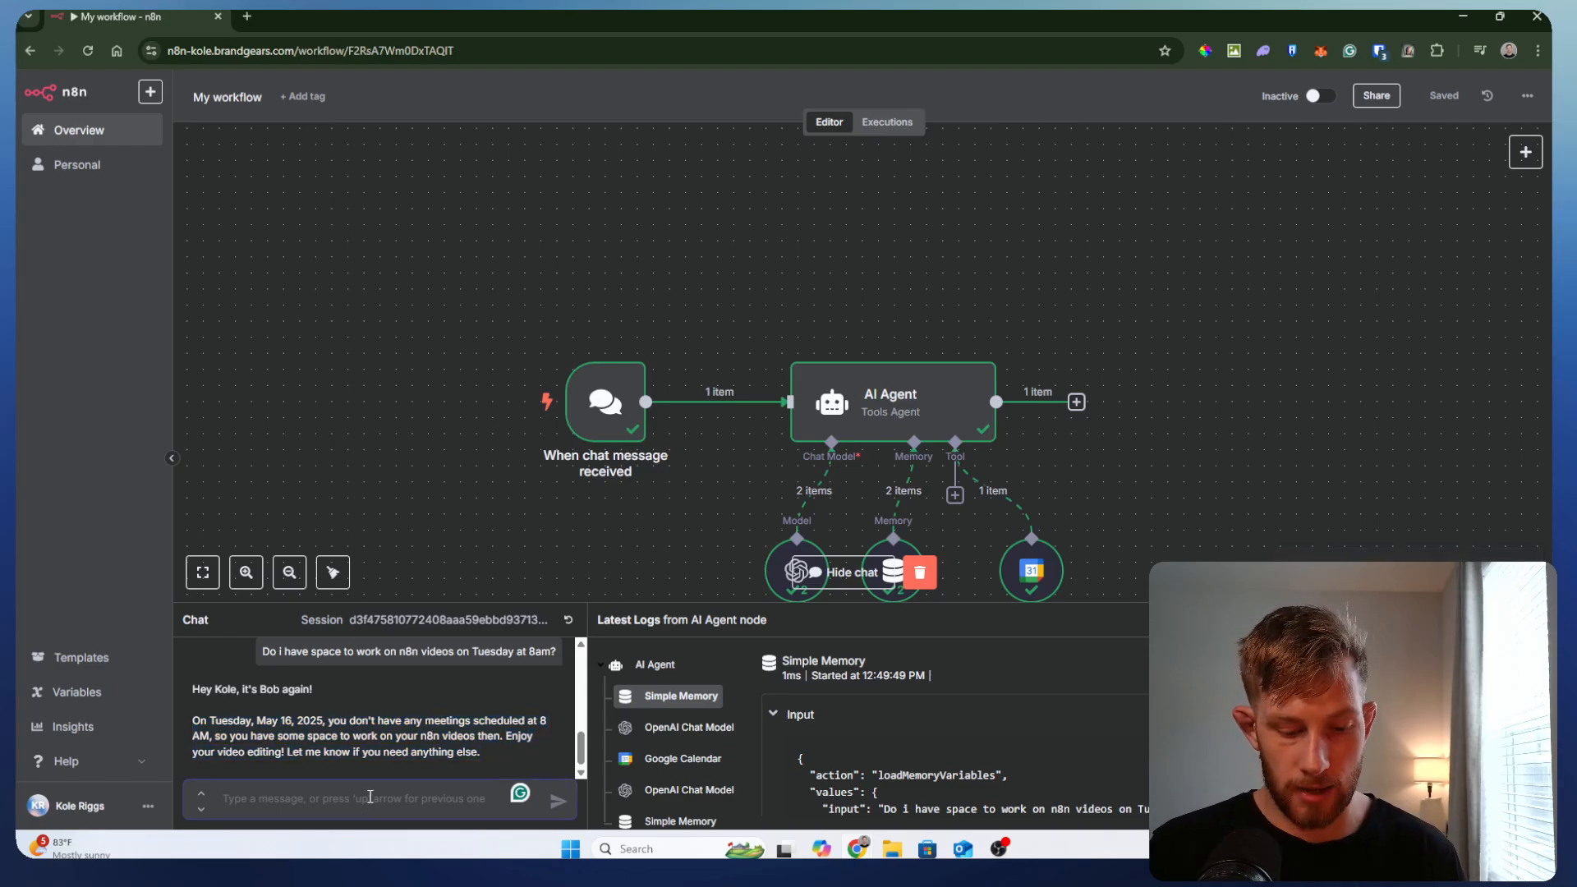
text(Hey can ypou lock in a 2 hour time bloc)
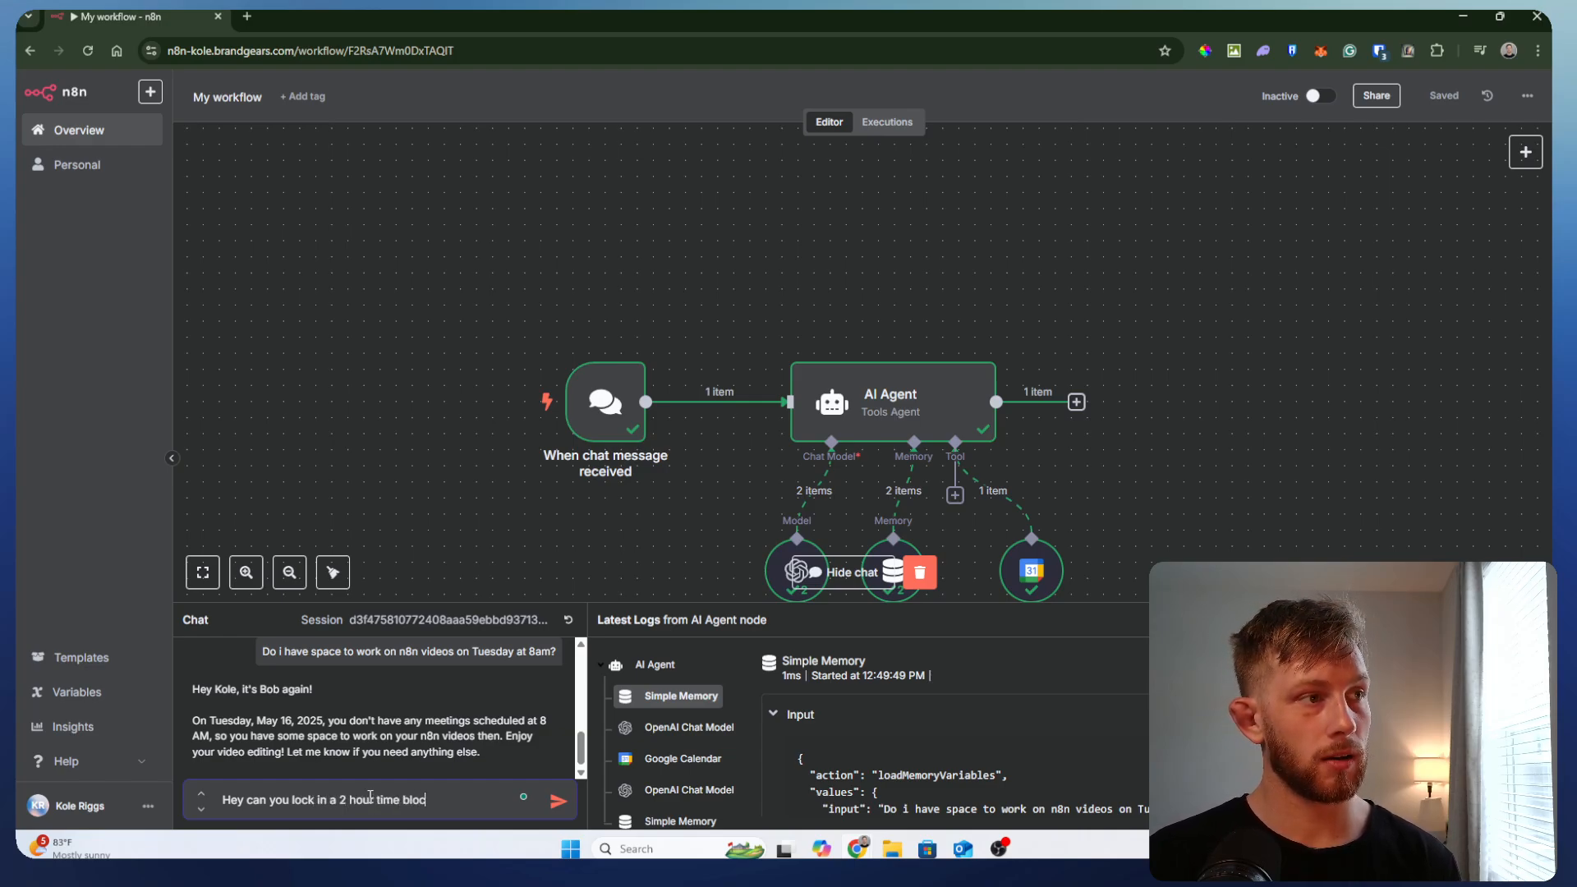
key(BackSpace)
key(BackSpace)
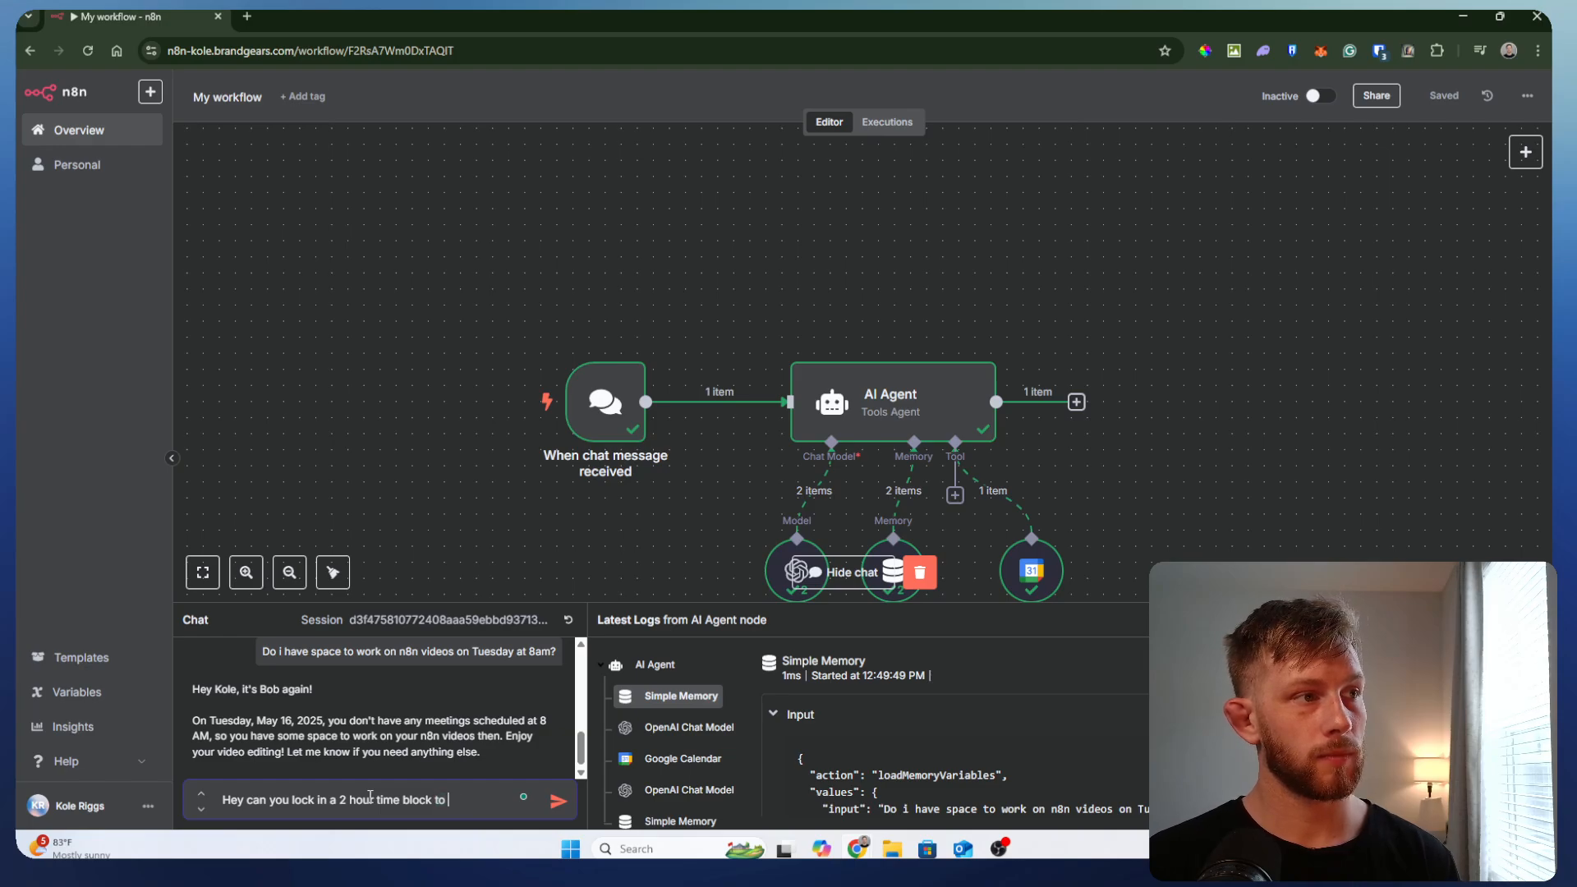
text(for me)
key(BackSpace)
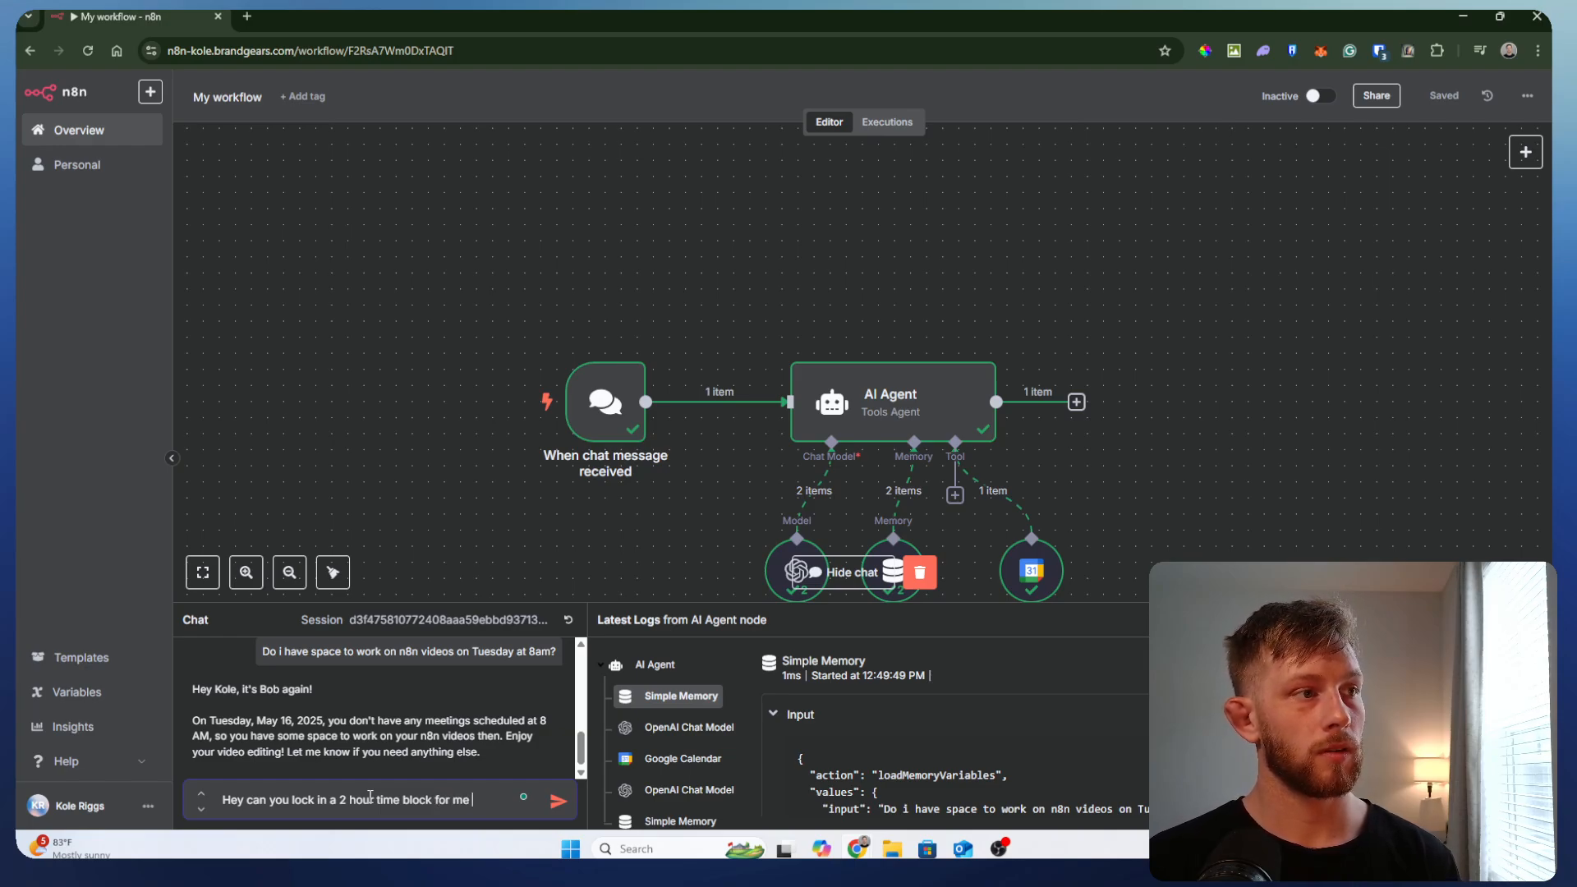
text(time block for me to)
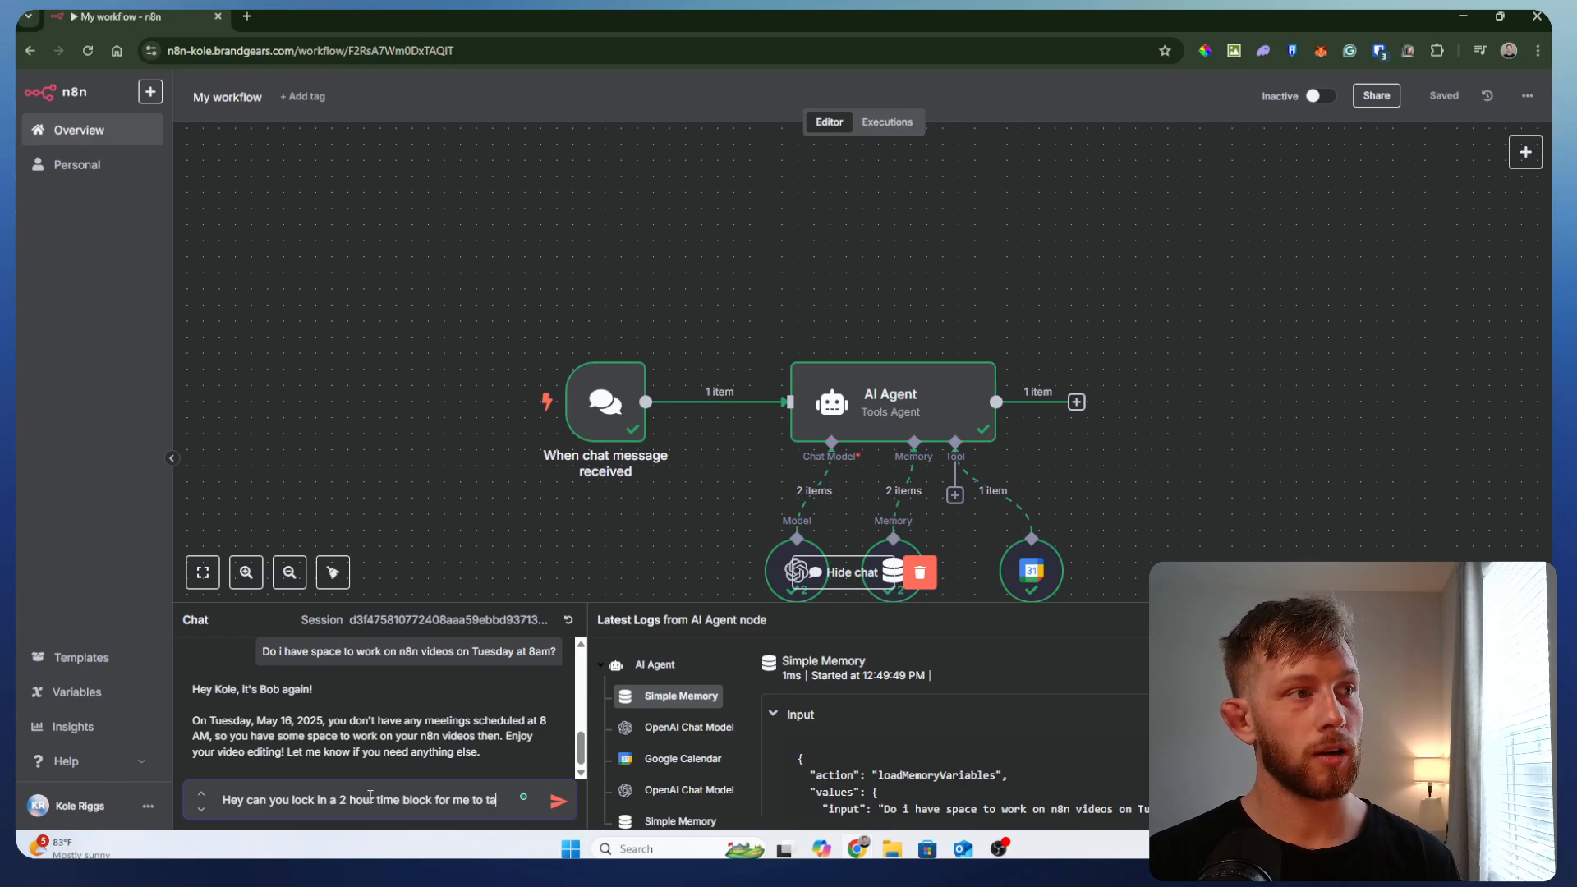
text( work)
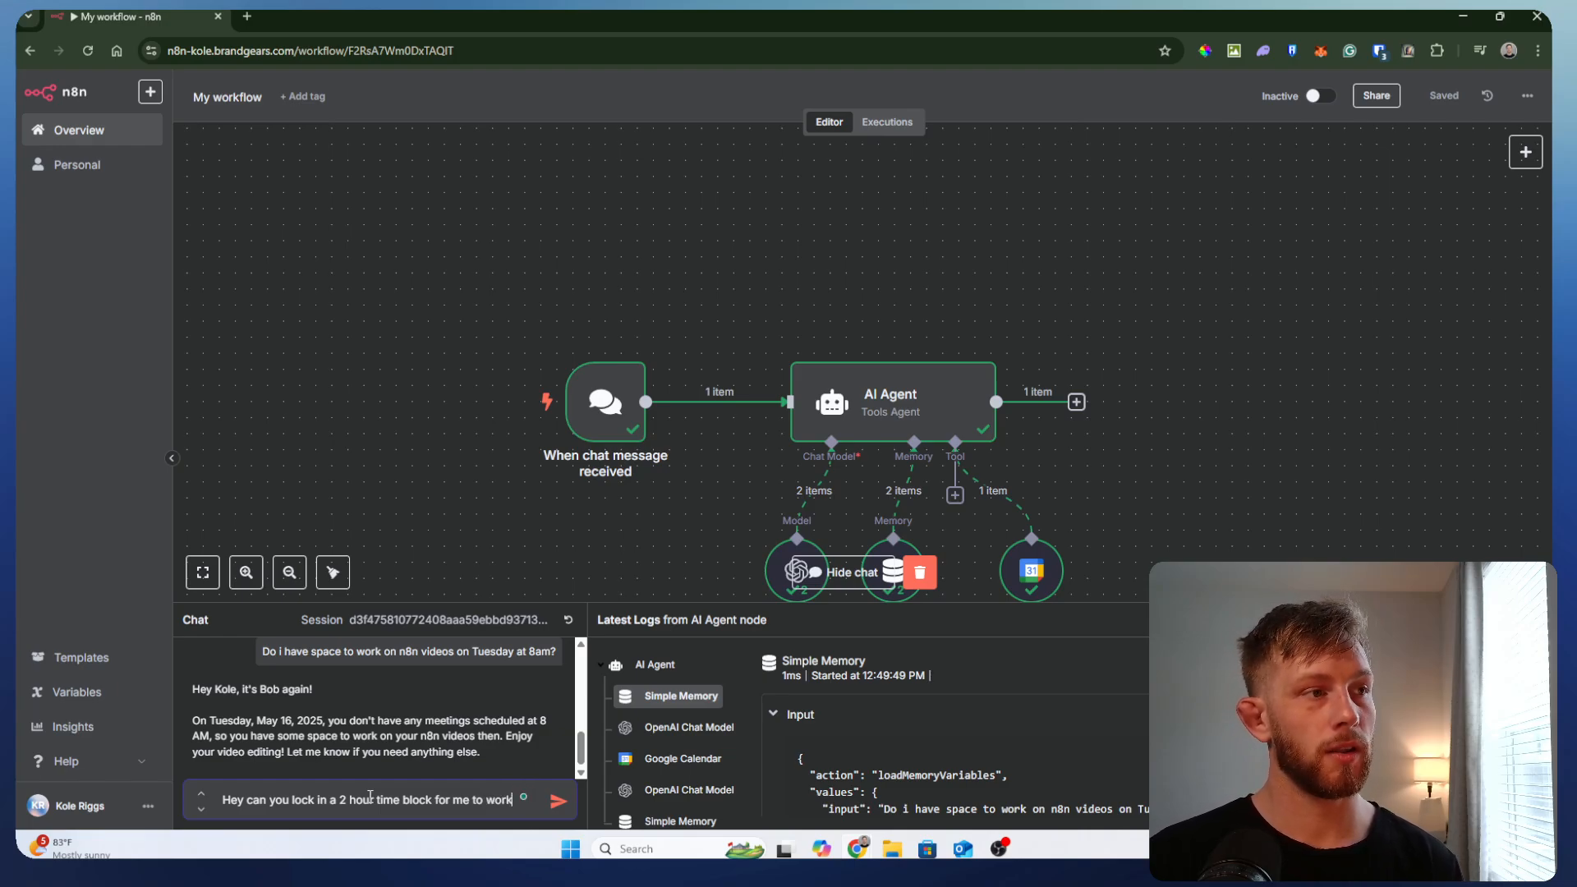
text( on that?)
key(Return)
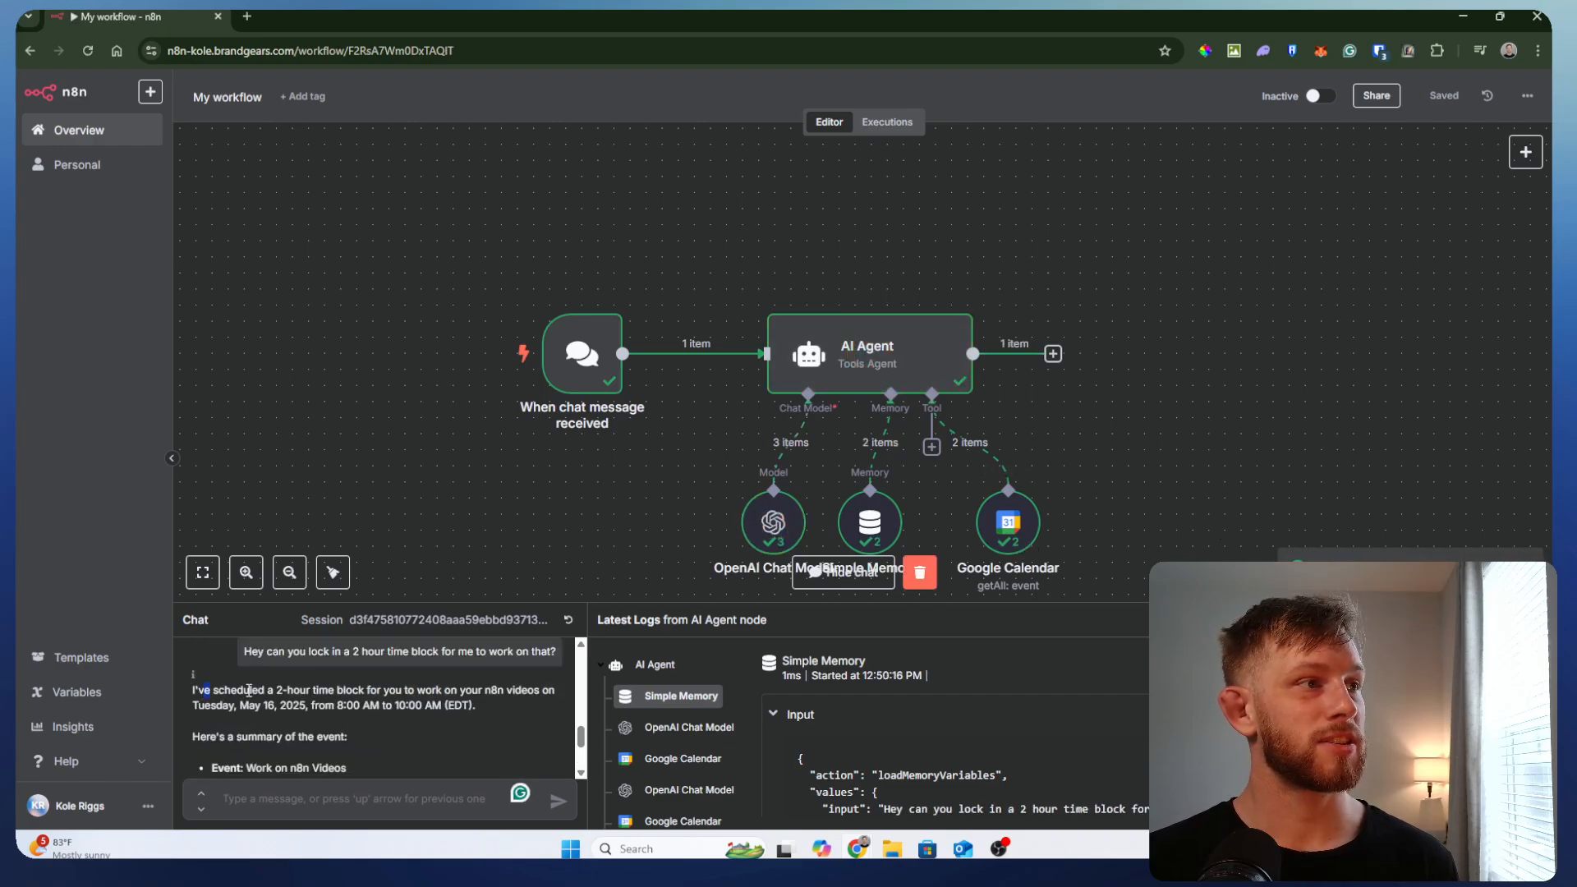
drag(205, 691, 477, 707)
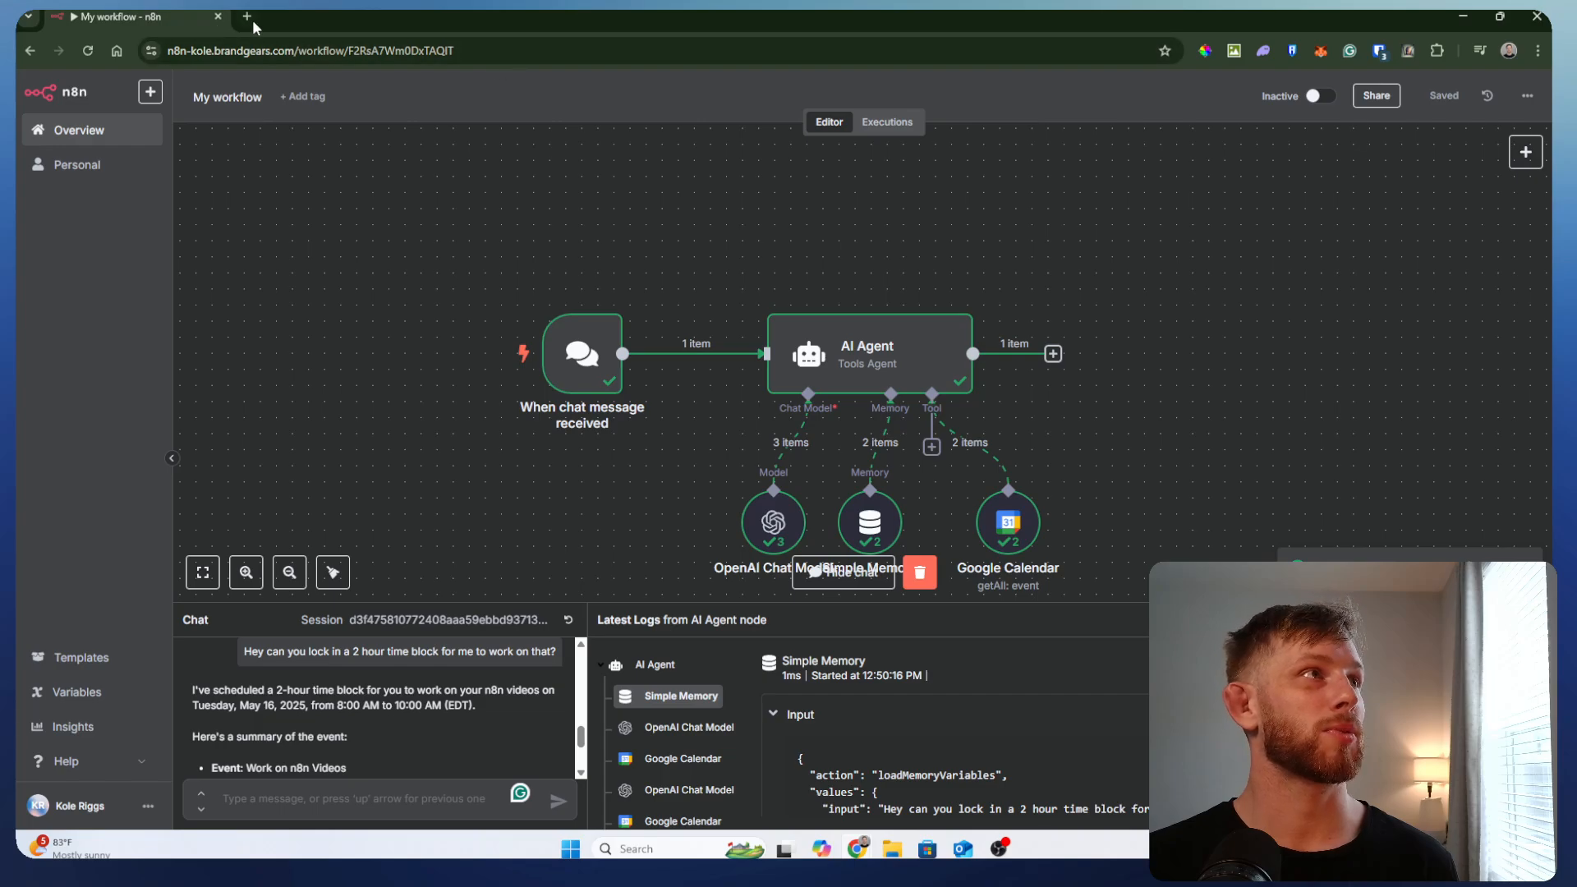
- Open Google Calendar in a new browser tab under the owner's BrandGears account
key(ctrl+t)
click(1527, 122)
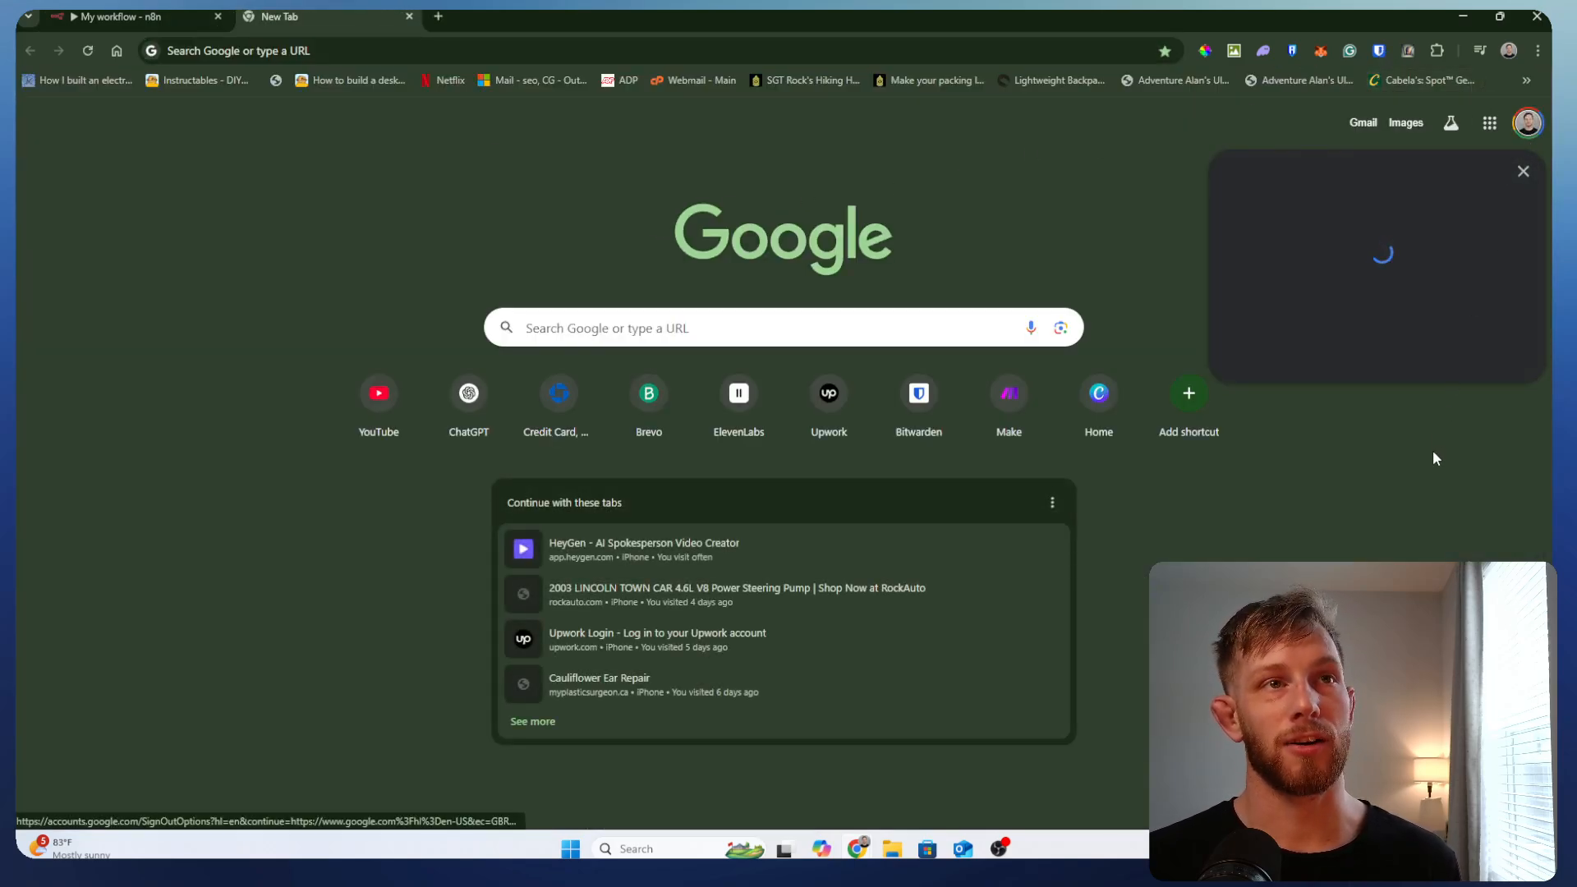
click(1348, 421)
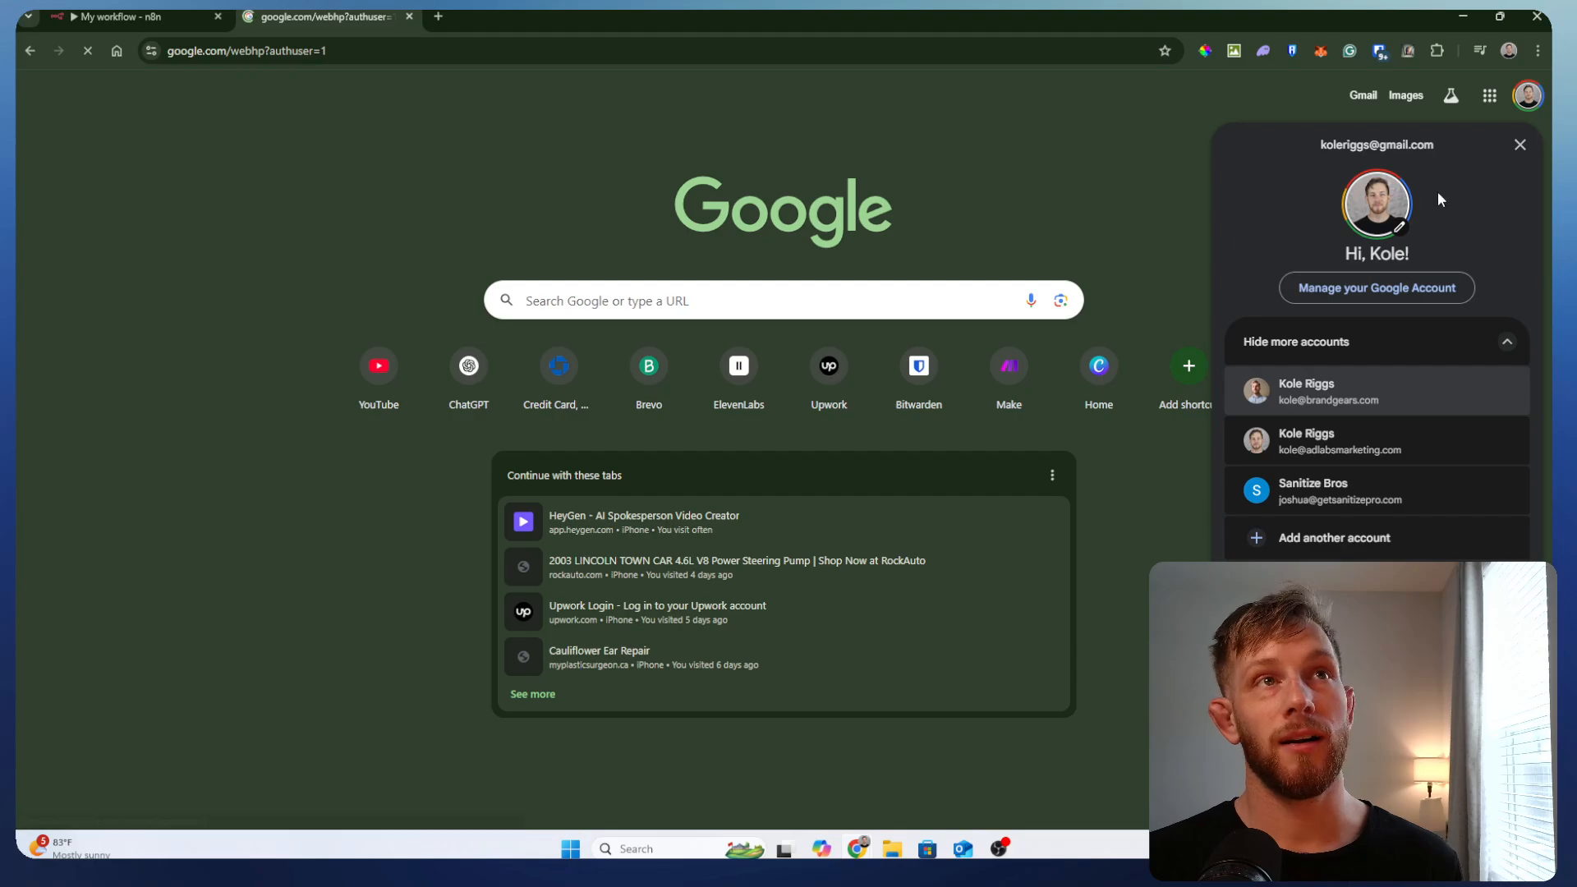
click(1495, 97)
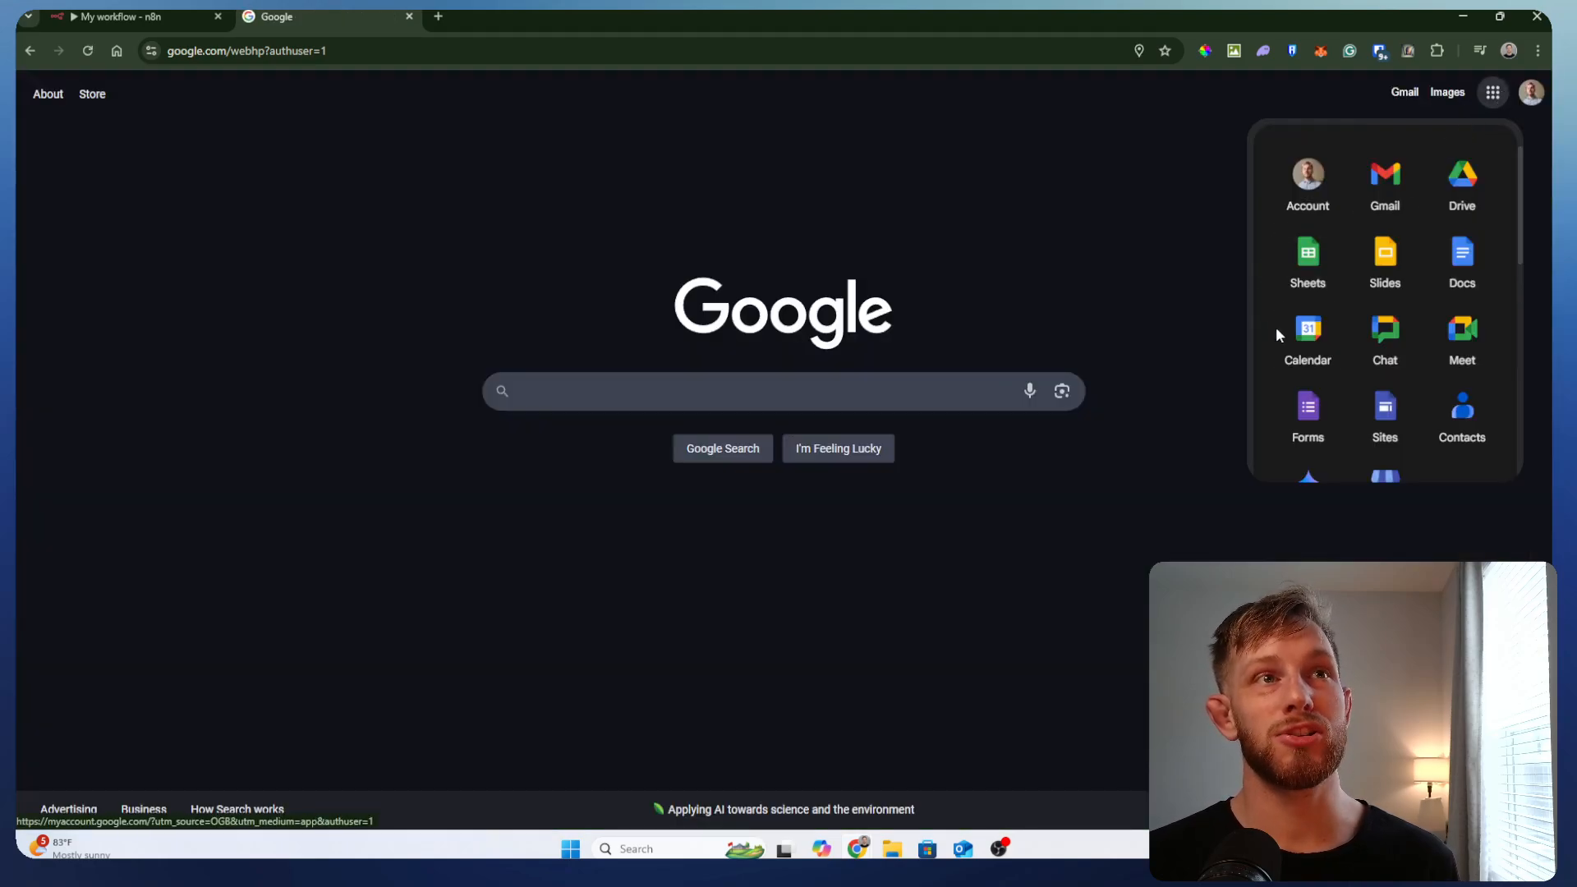
click(1307, 333)
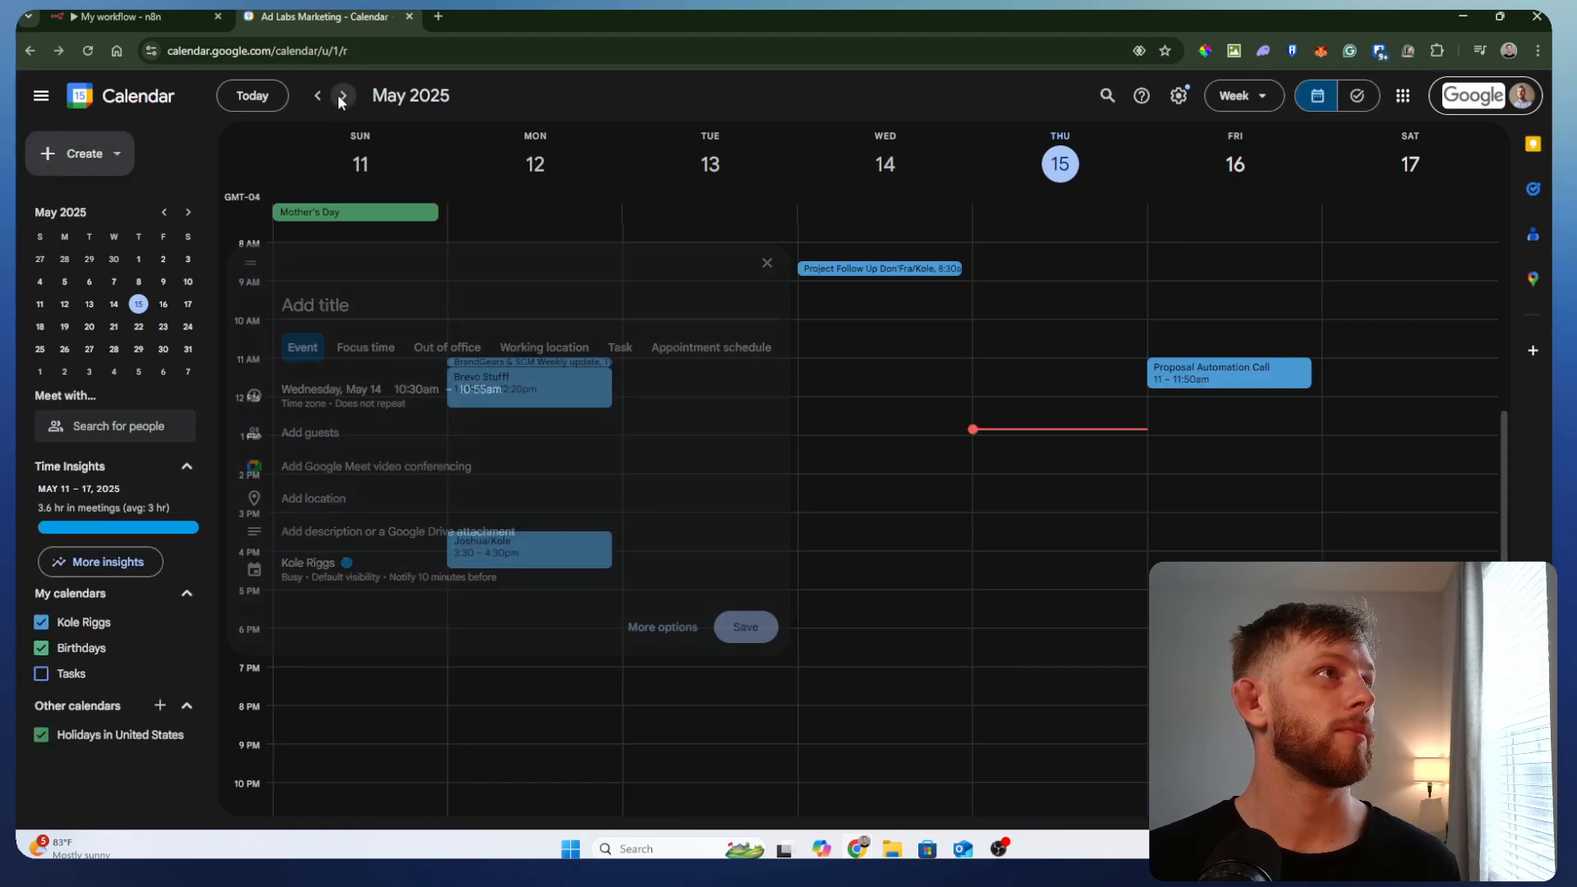
- Check the week of May 18–24 in the calendar for the requested n8n video time block, and return to the n8n workflow
click(343, 95)
scroll(936, 356, up, 3)
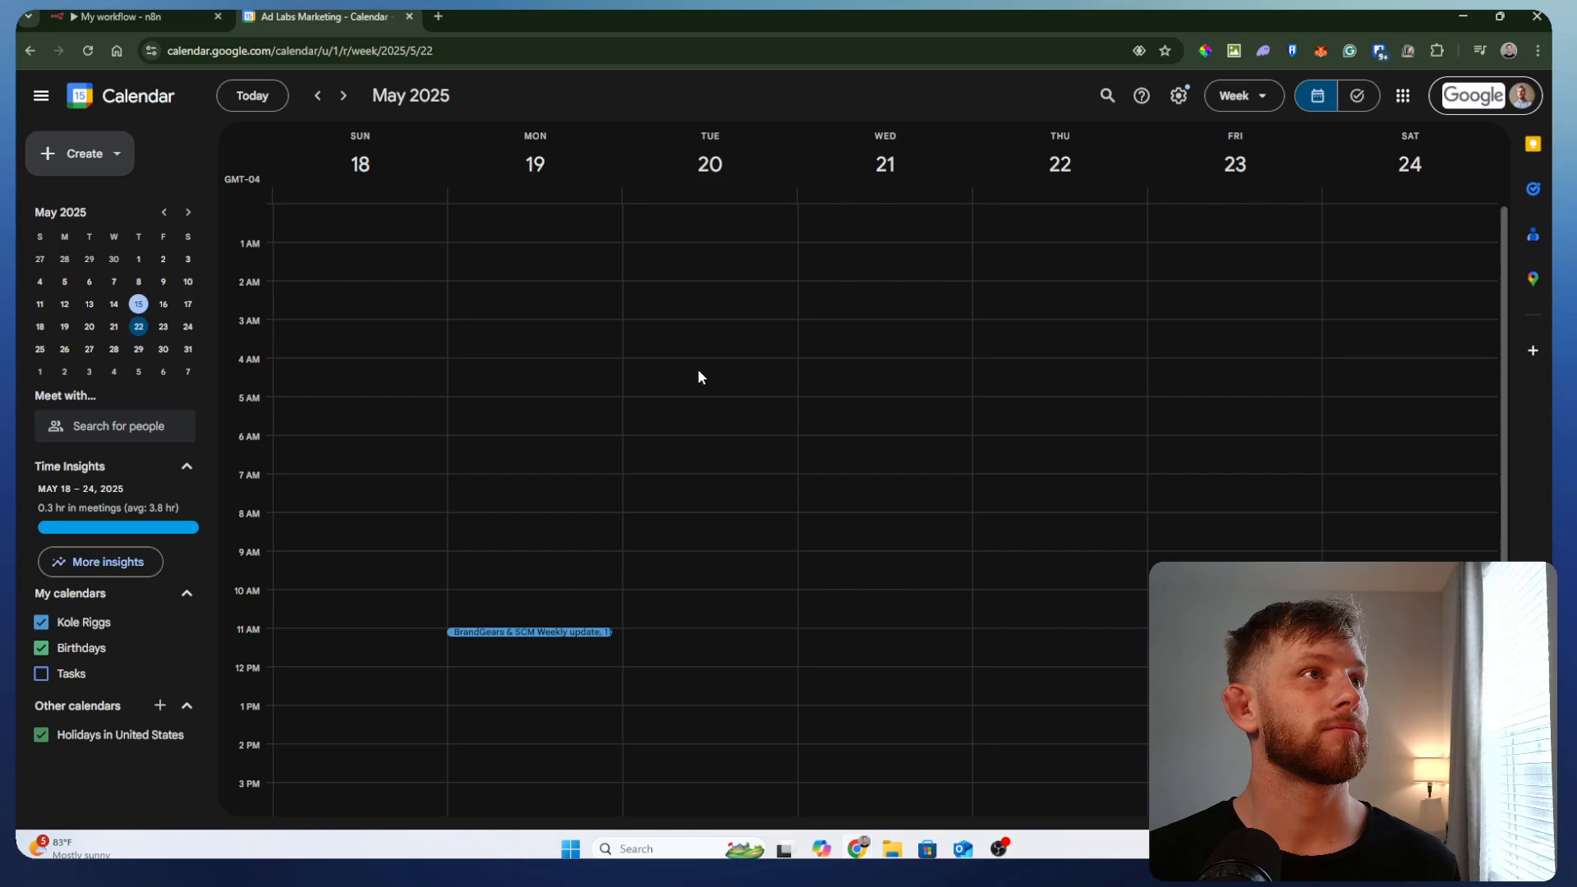
scroll(609, 285, down, 4)
scroll(886, 304, up, 3)
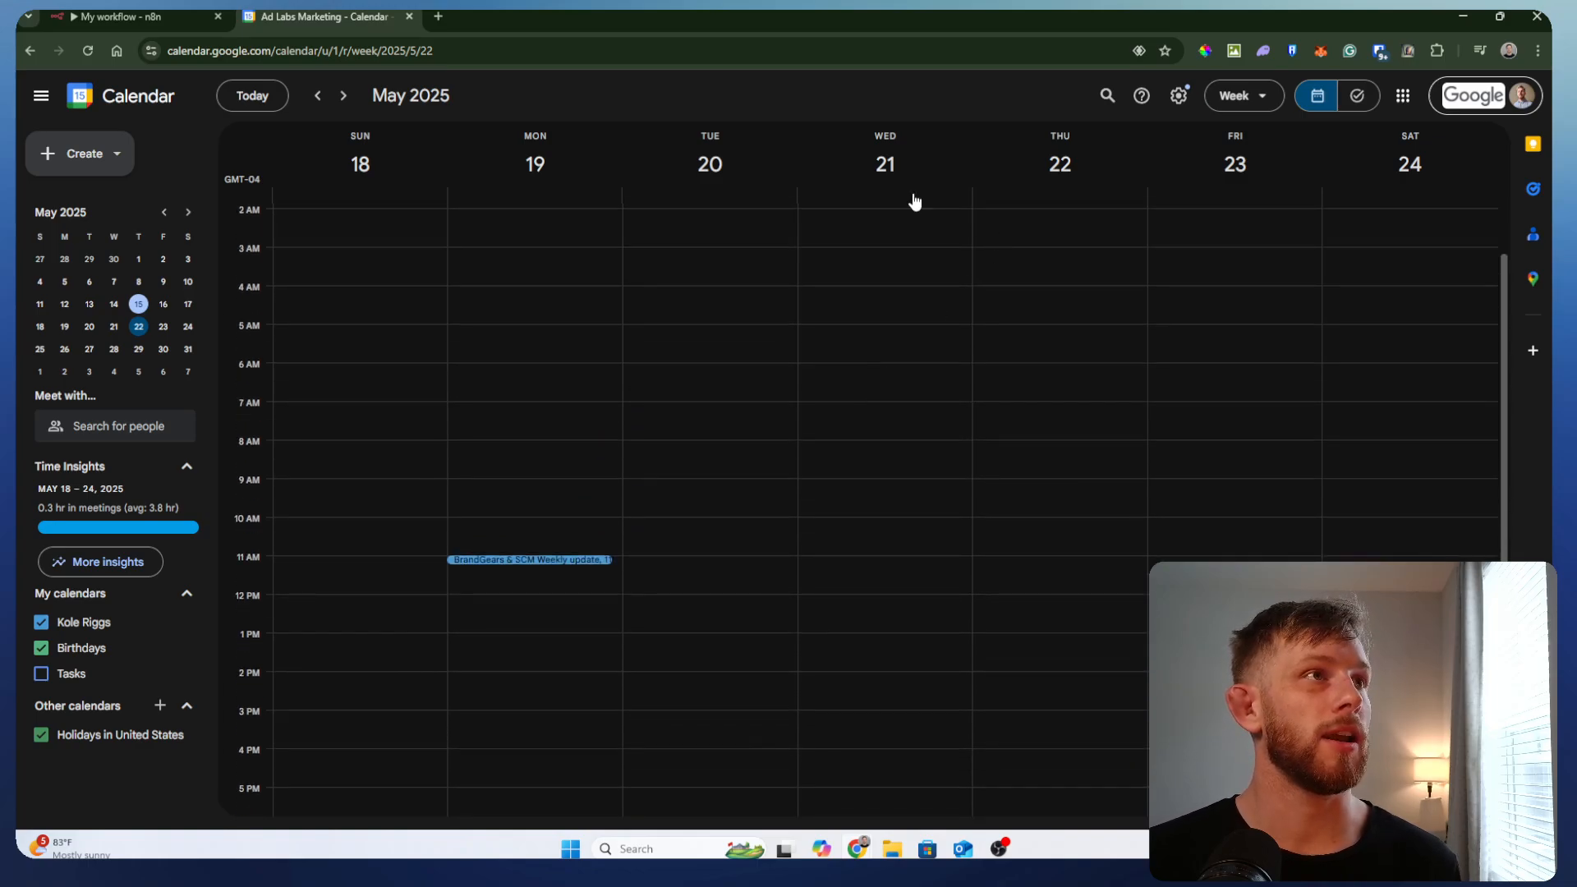
click(132, 16)
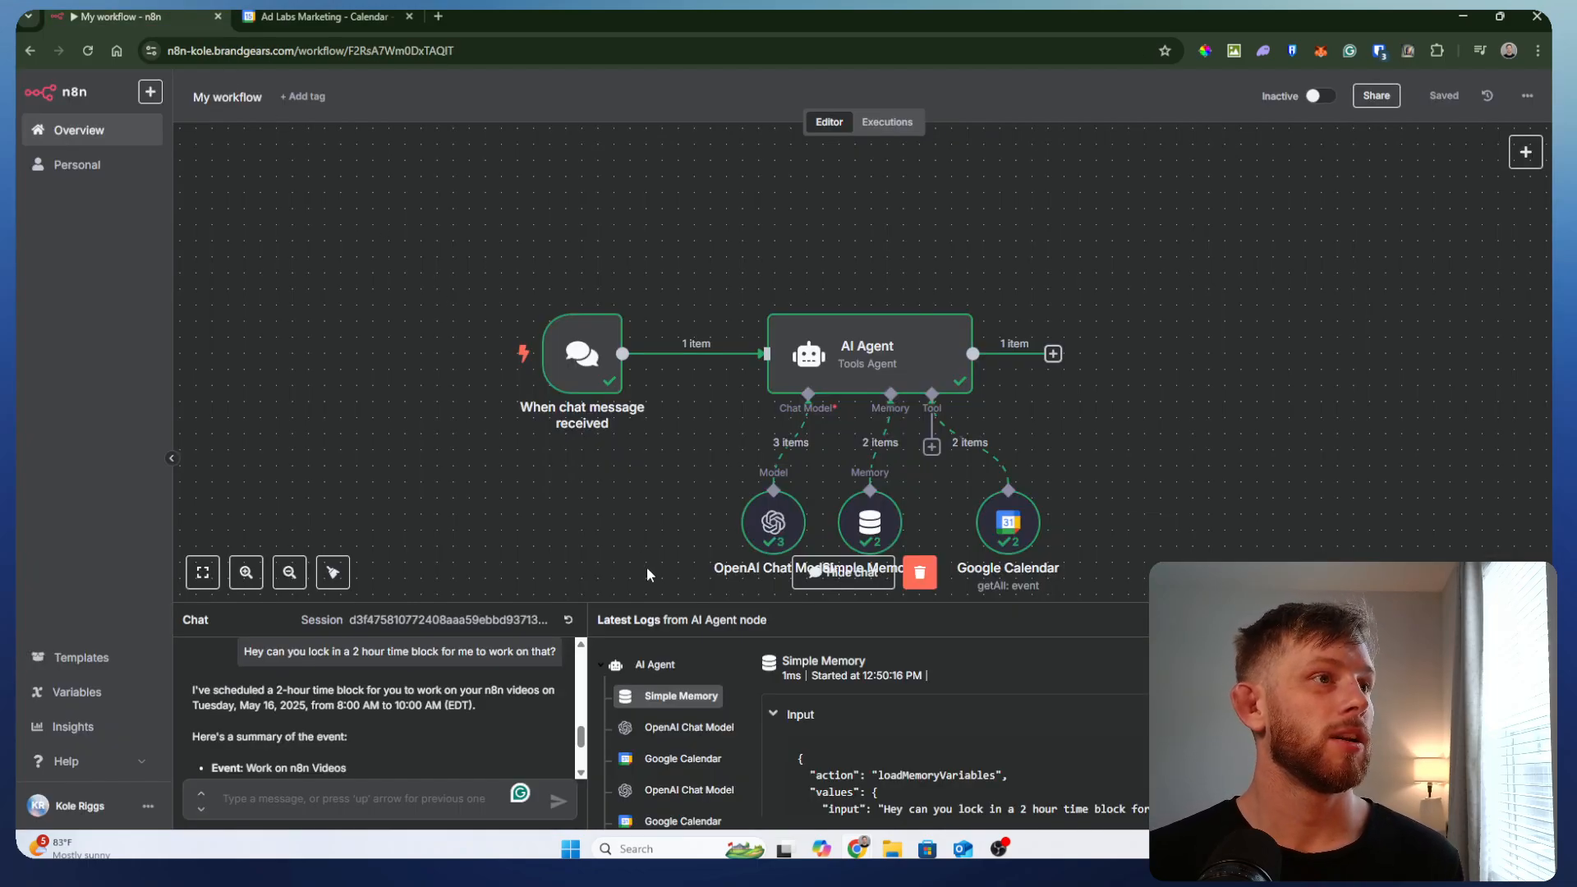
- Reread the agent's reply about the 2-hour time block and inspect the Simple Memory and Google Calendar entries in its run logs
drag(337, 696, 513, 707)
scroll(510, 713, down, 3)
drag(442, 751, 202, 706)
scroll(816, 747, down, 3)
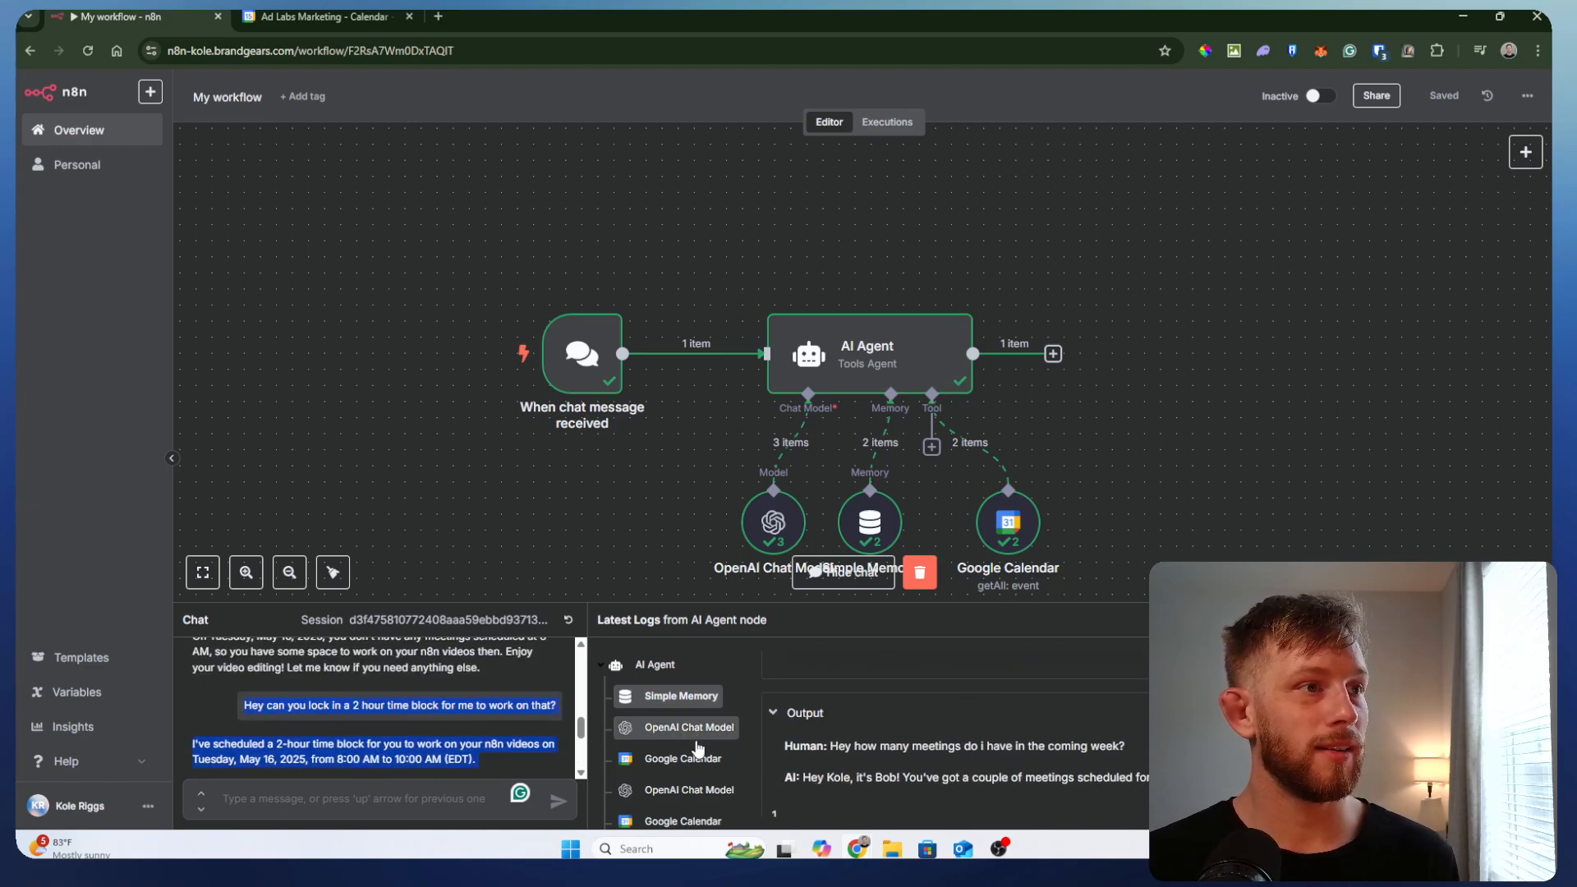
scroll(673, 755, down, 4)
click(674, 813)
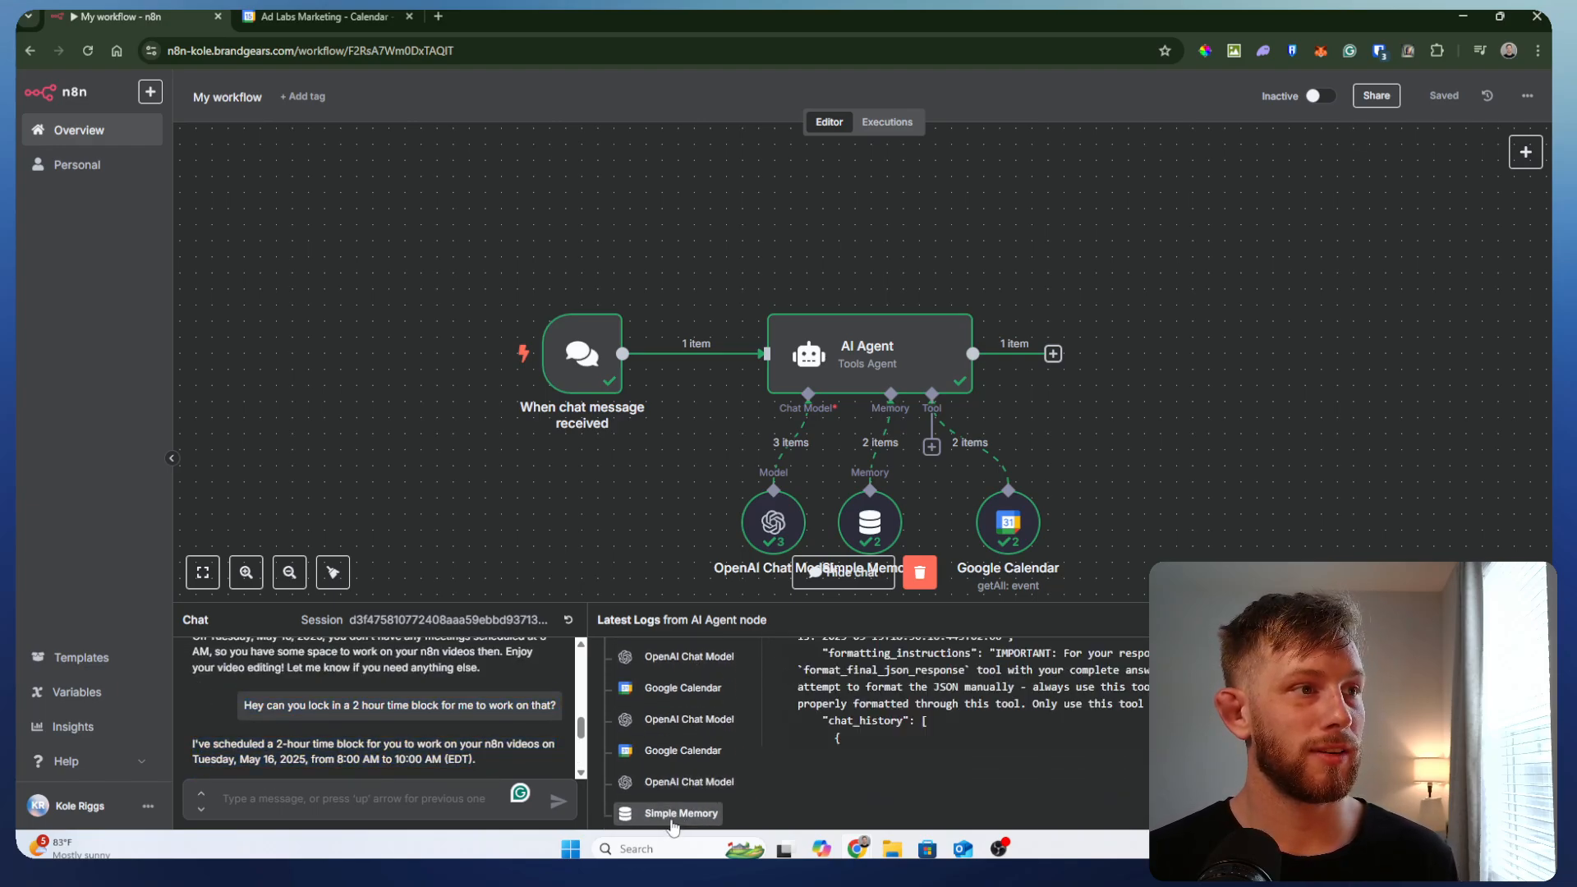
click(675, 750)
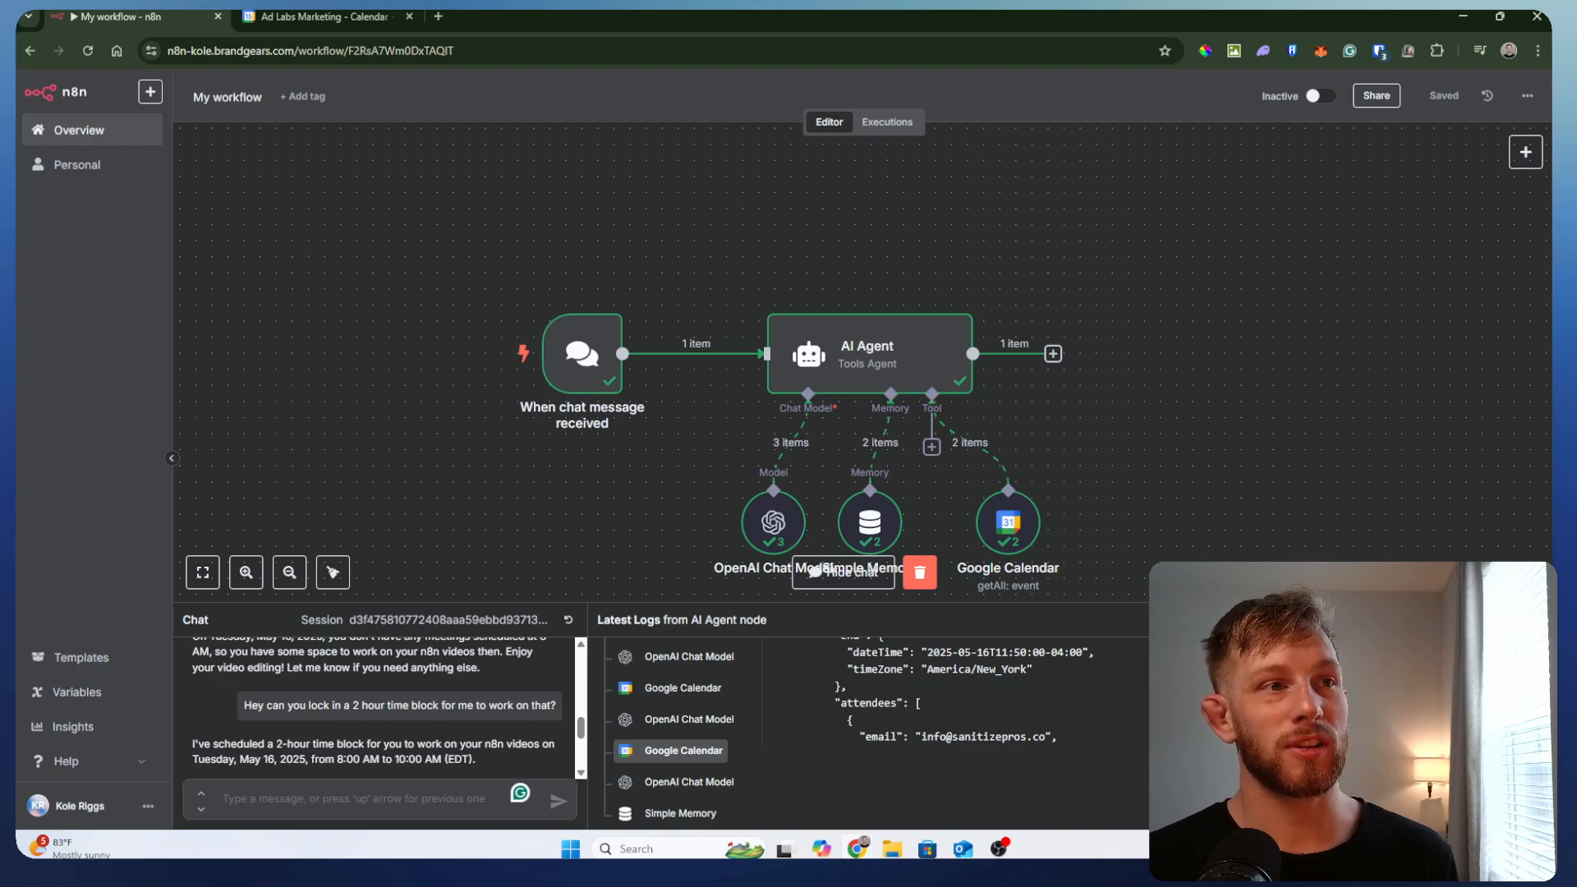
scroll(960, 698, up, 2)
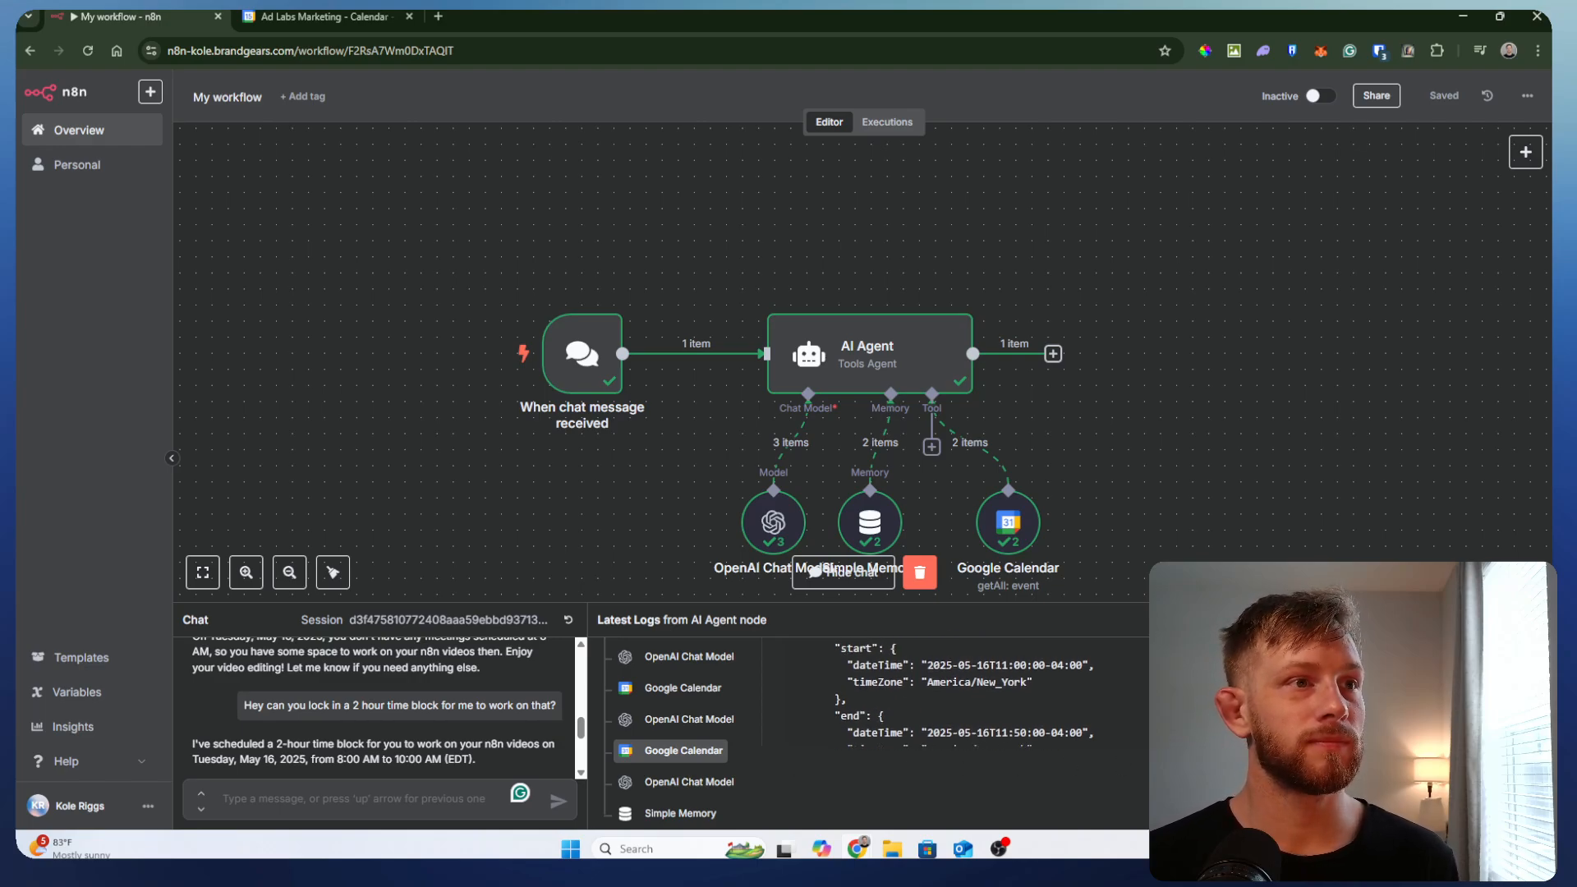
scroll(953, 723, up, 3)
scroll(674, 739, up, 2)
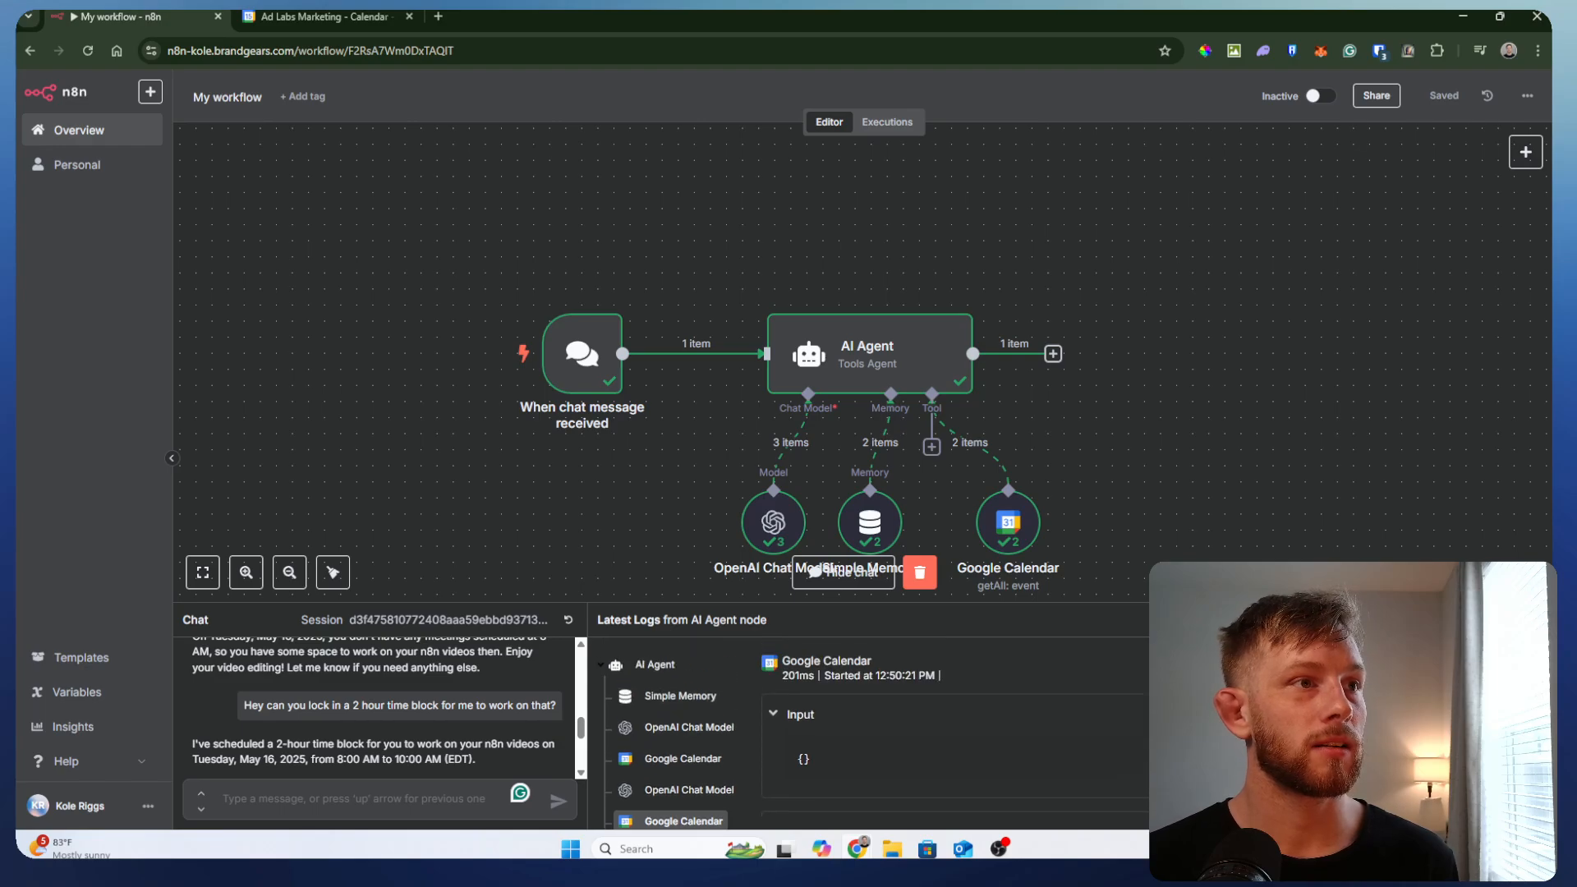
scroll(953, 731, down, 5)
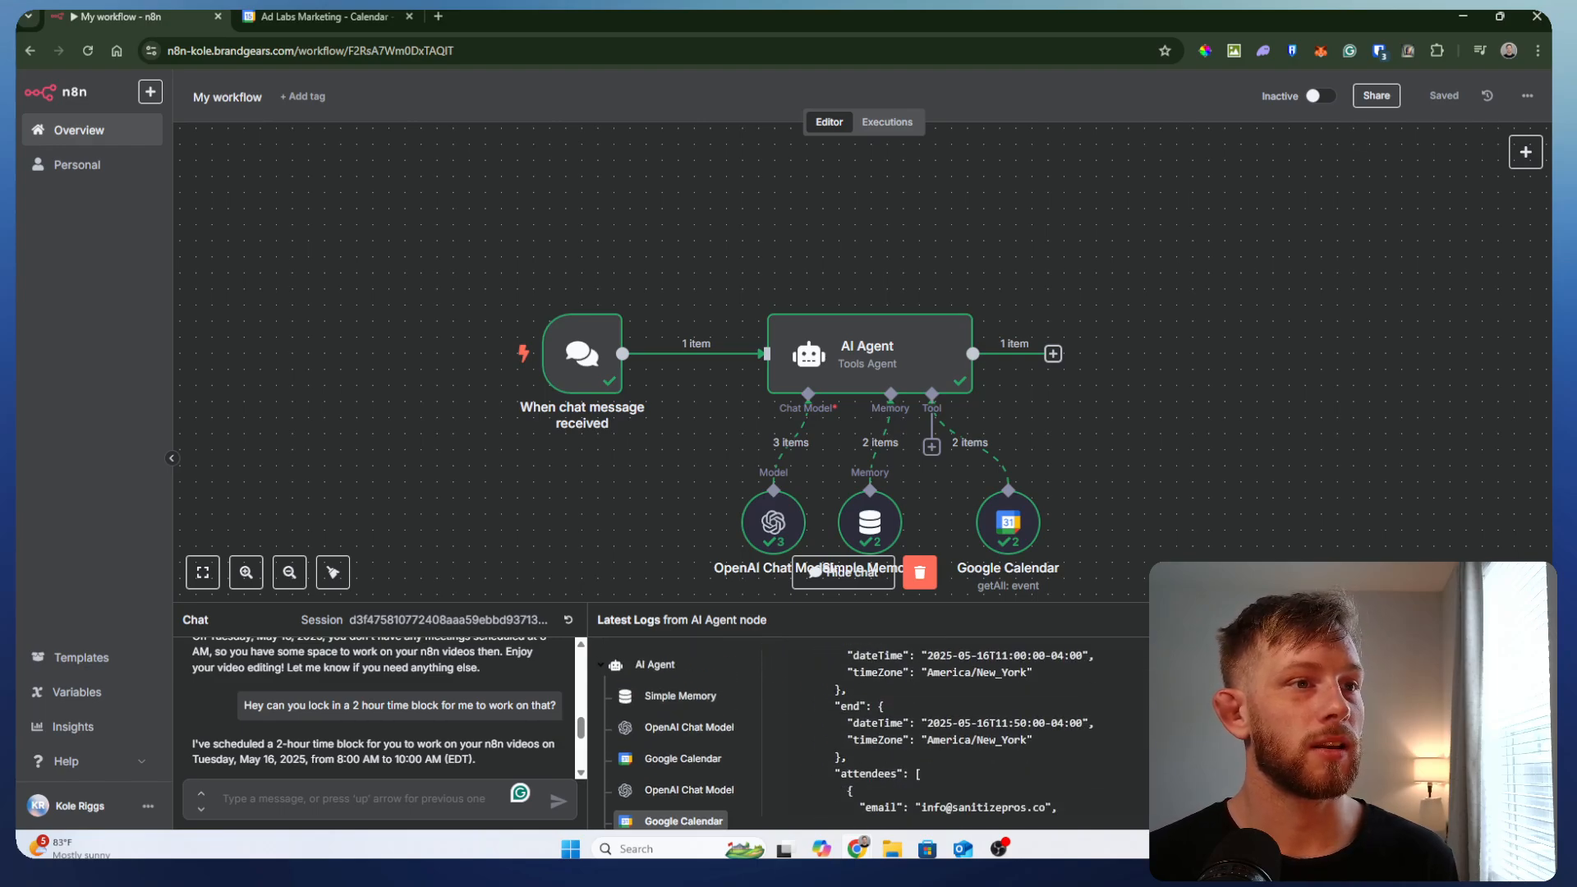
- Close the chat, reposition the Google Calendar tool node lower on the canvas, and save the workflow
click(837, 571)
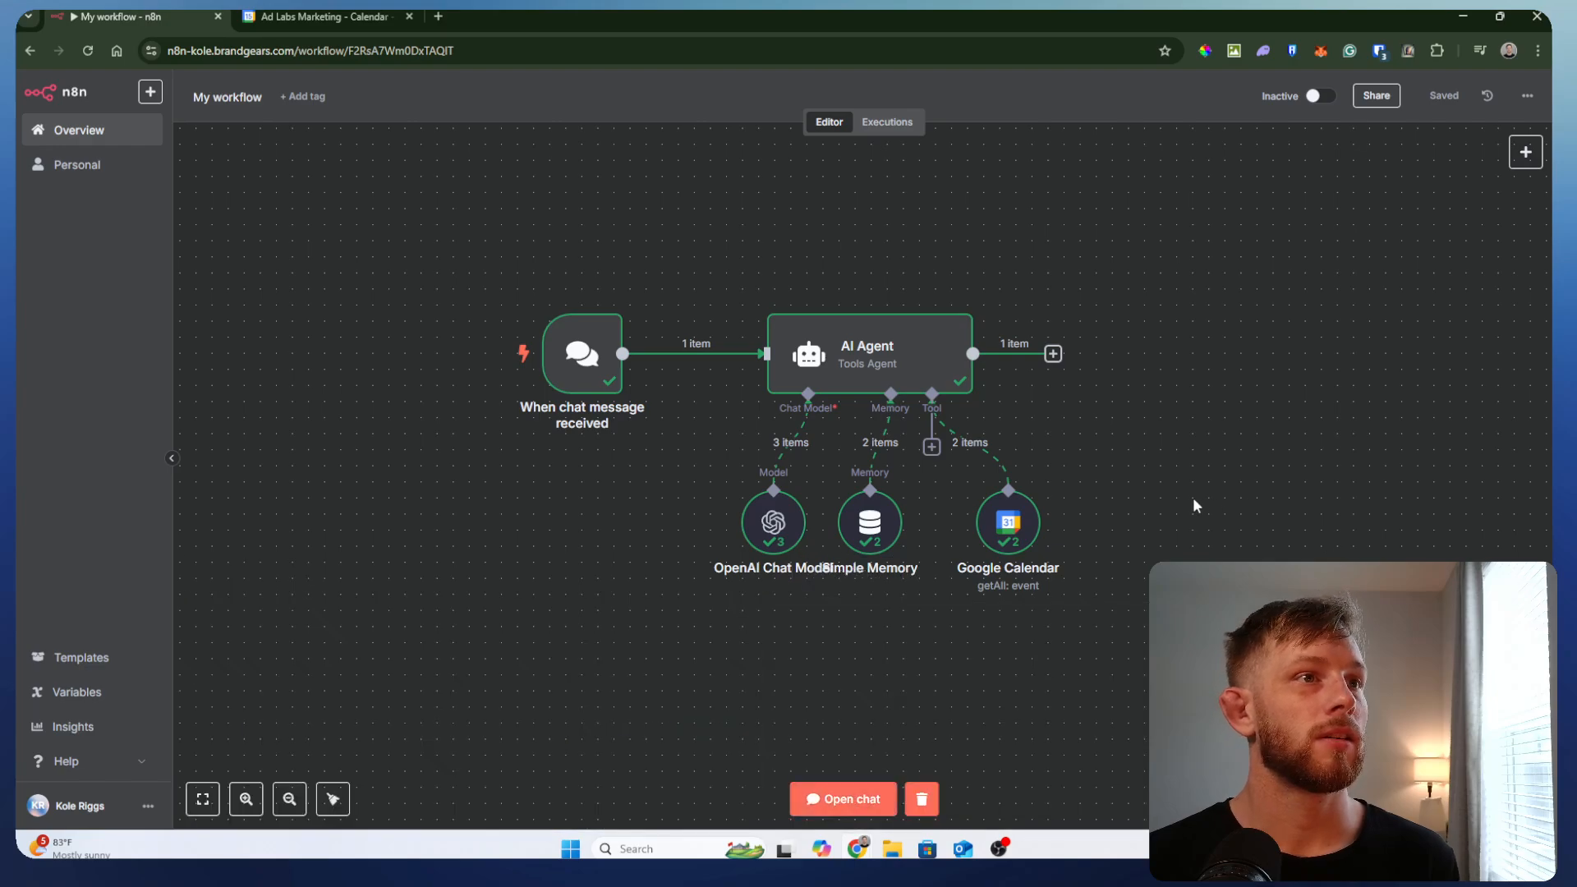
drag(1012, 533, 976, 602)
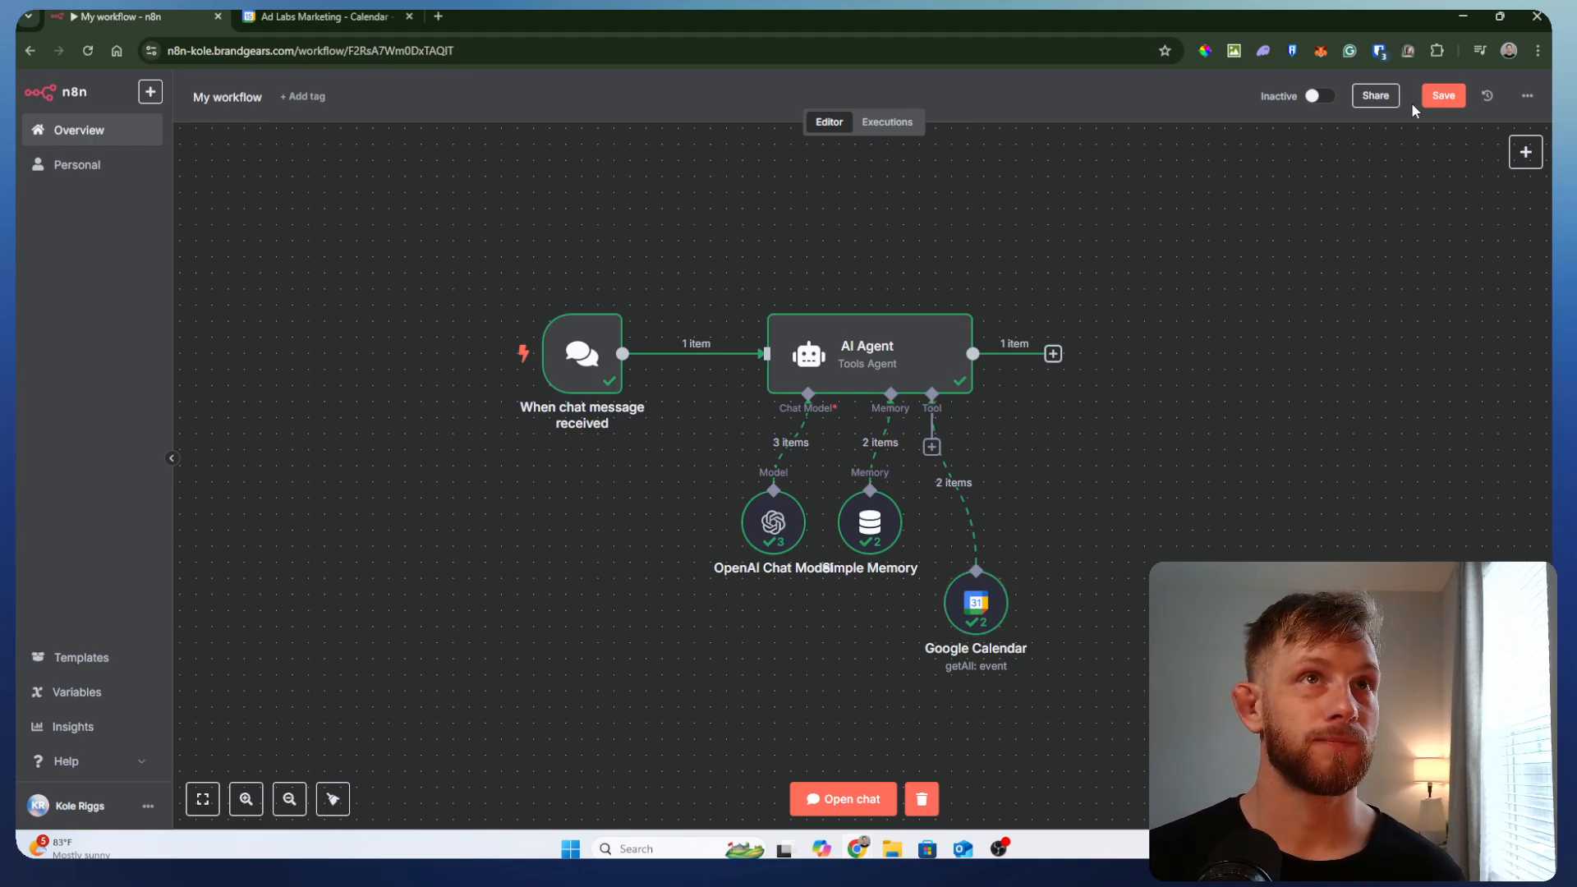
click(1443, 95)
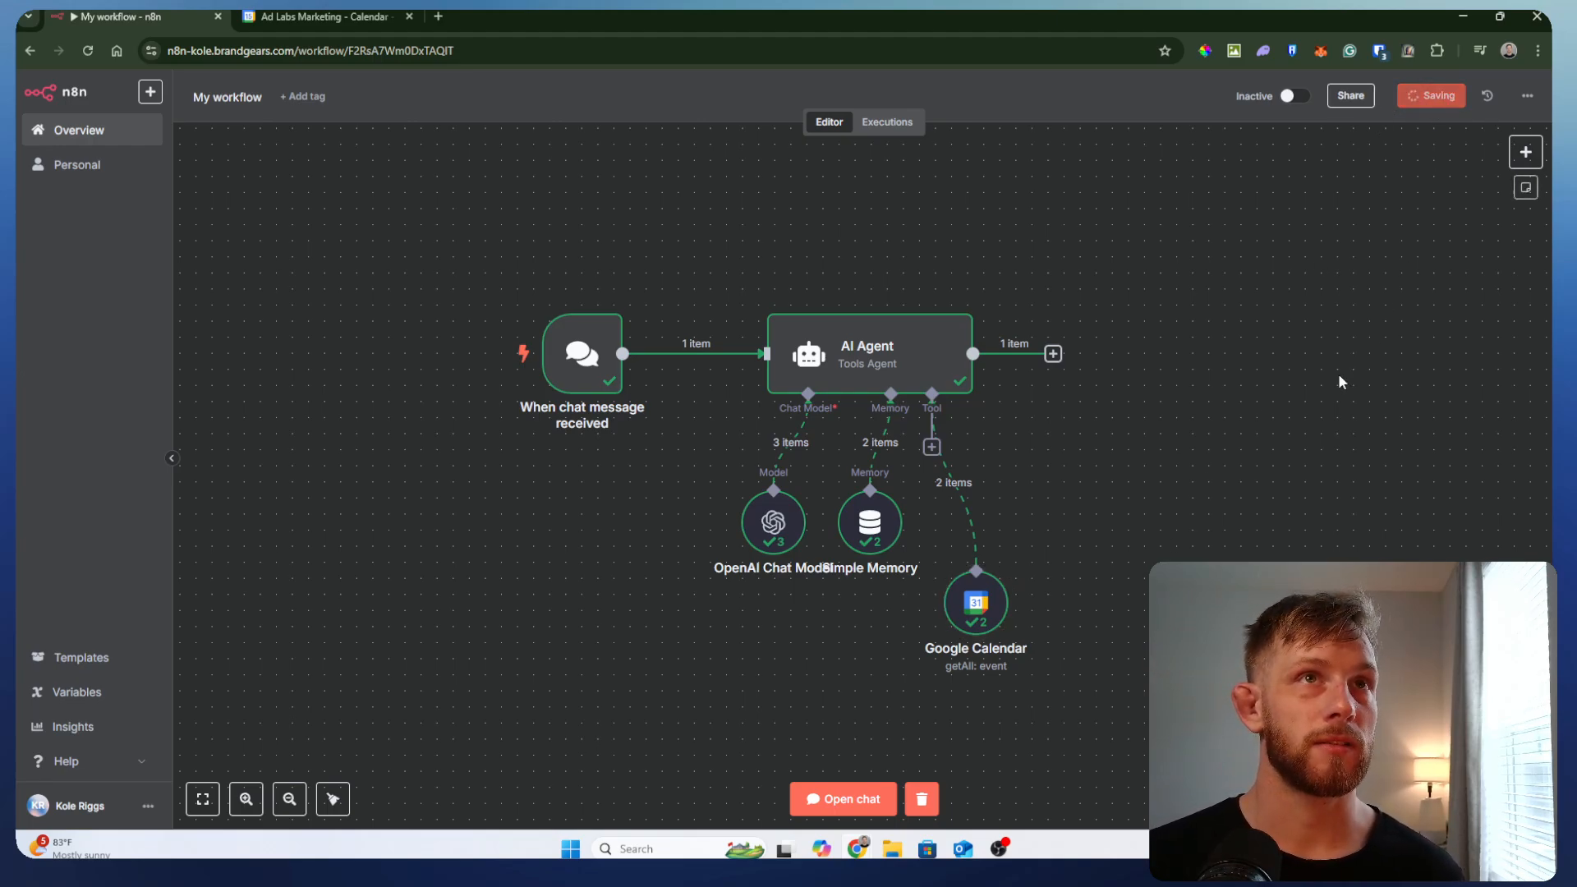
- Add a second Google Calendar tool to the AI Agent
click(932, 446)
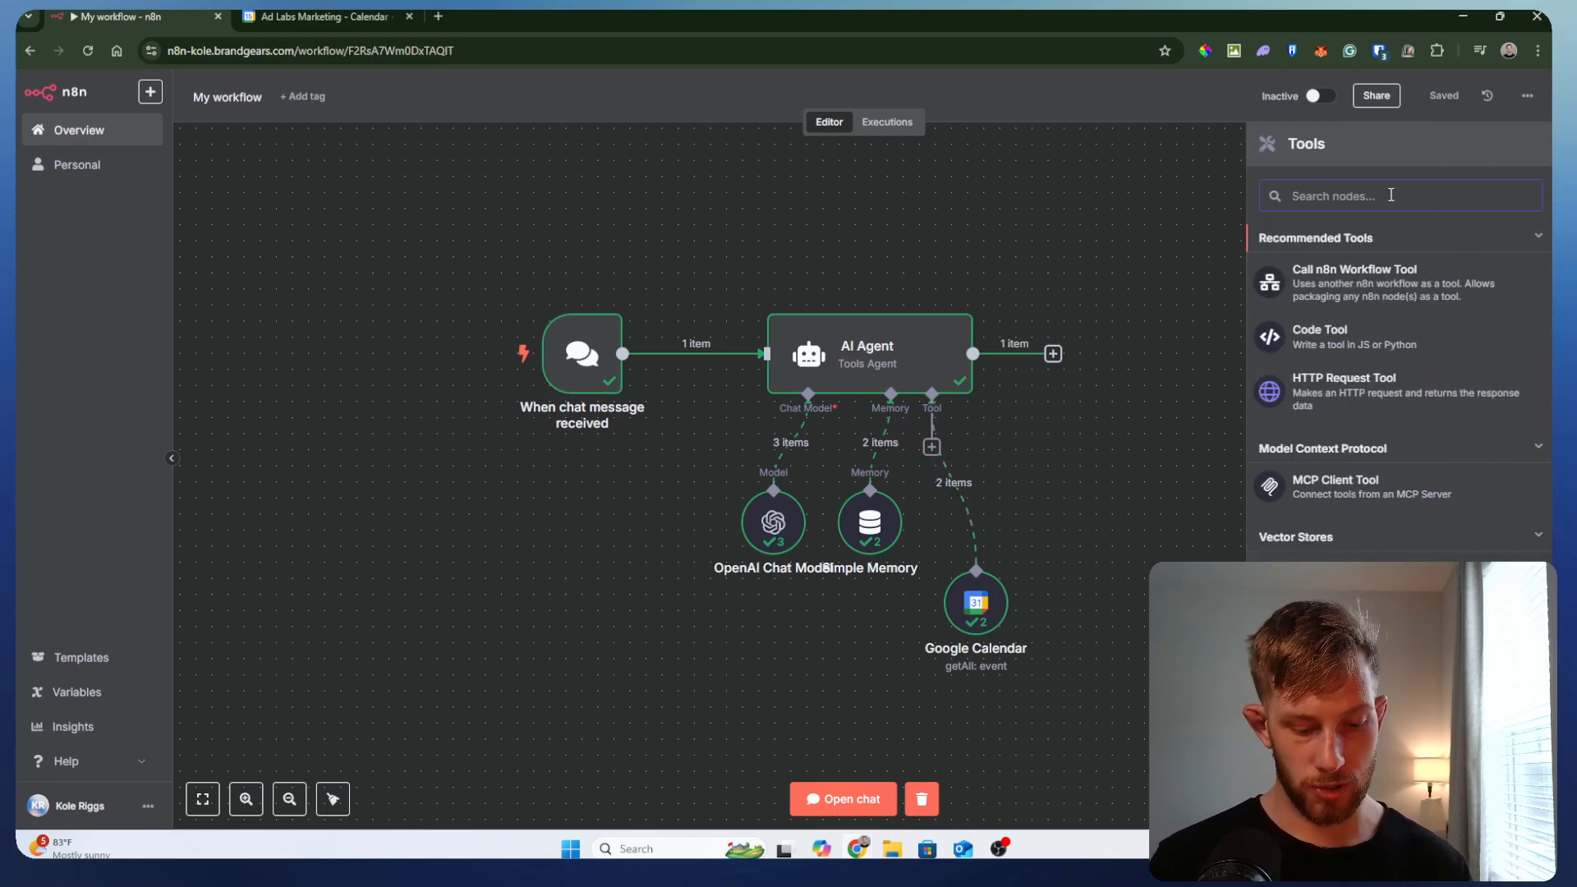
text(g)
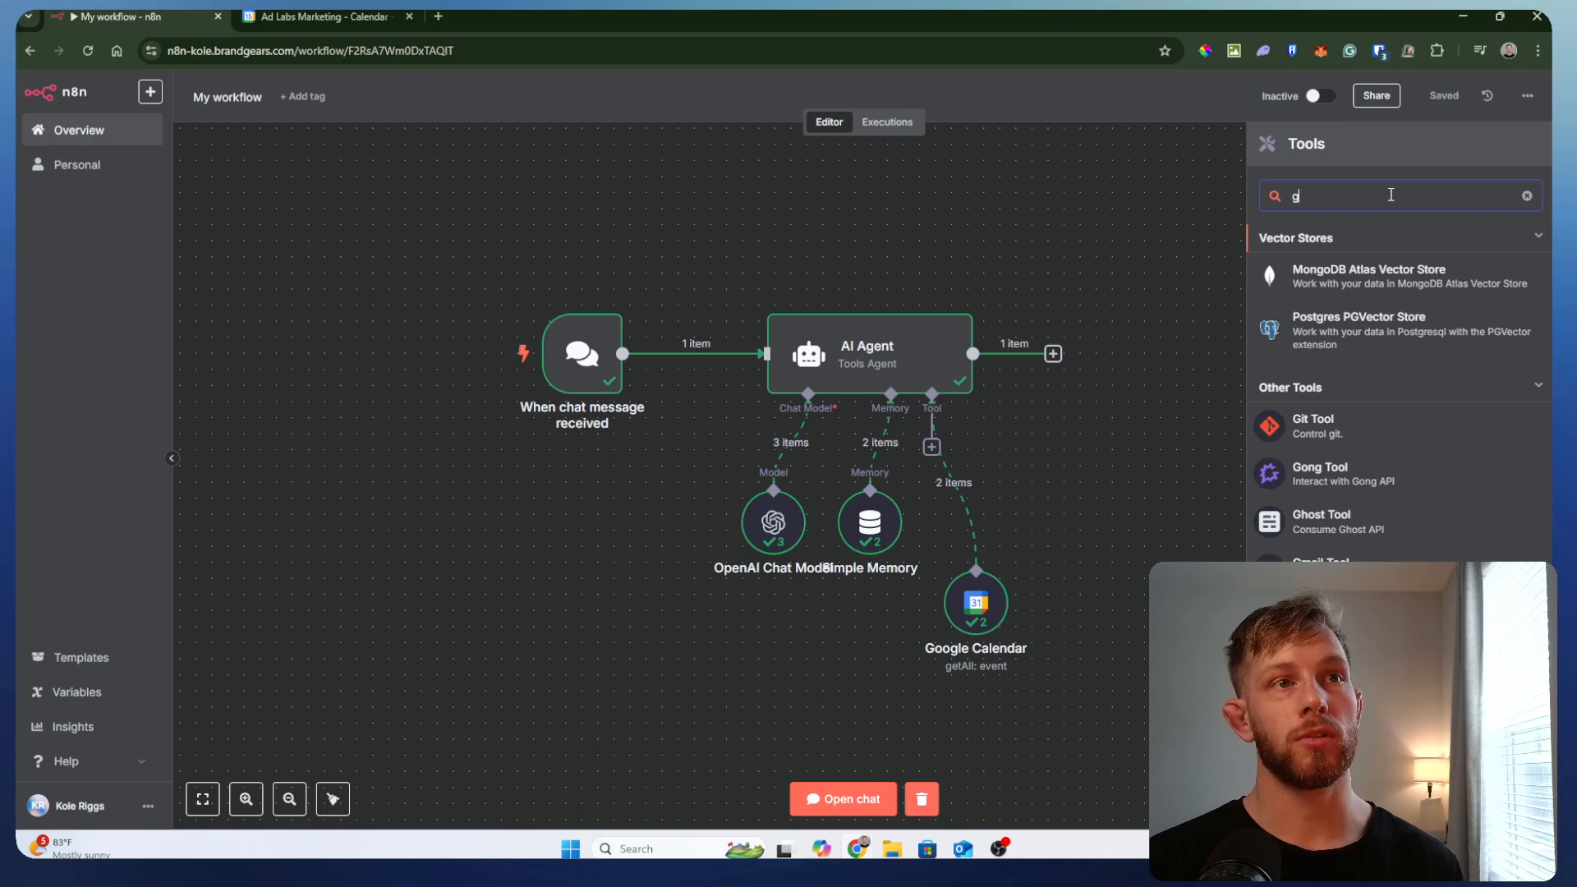
text(oogle)
click(1320, 246)
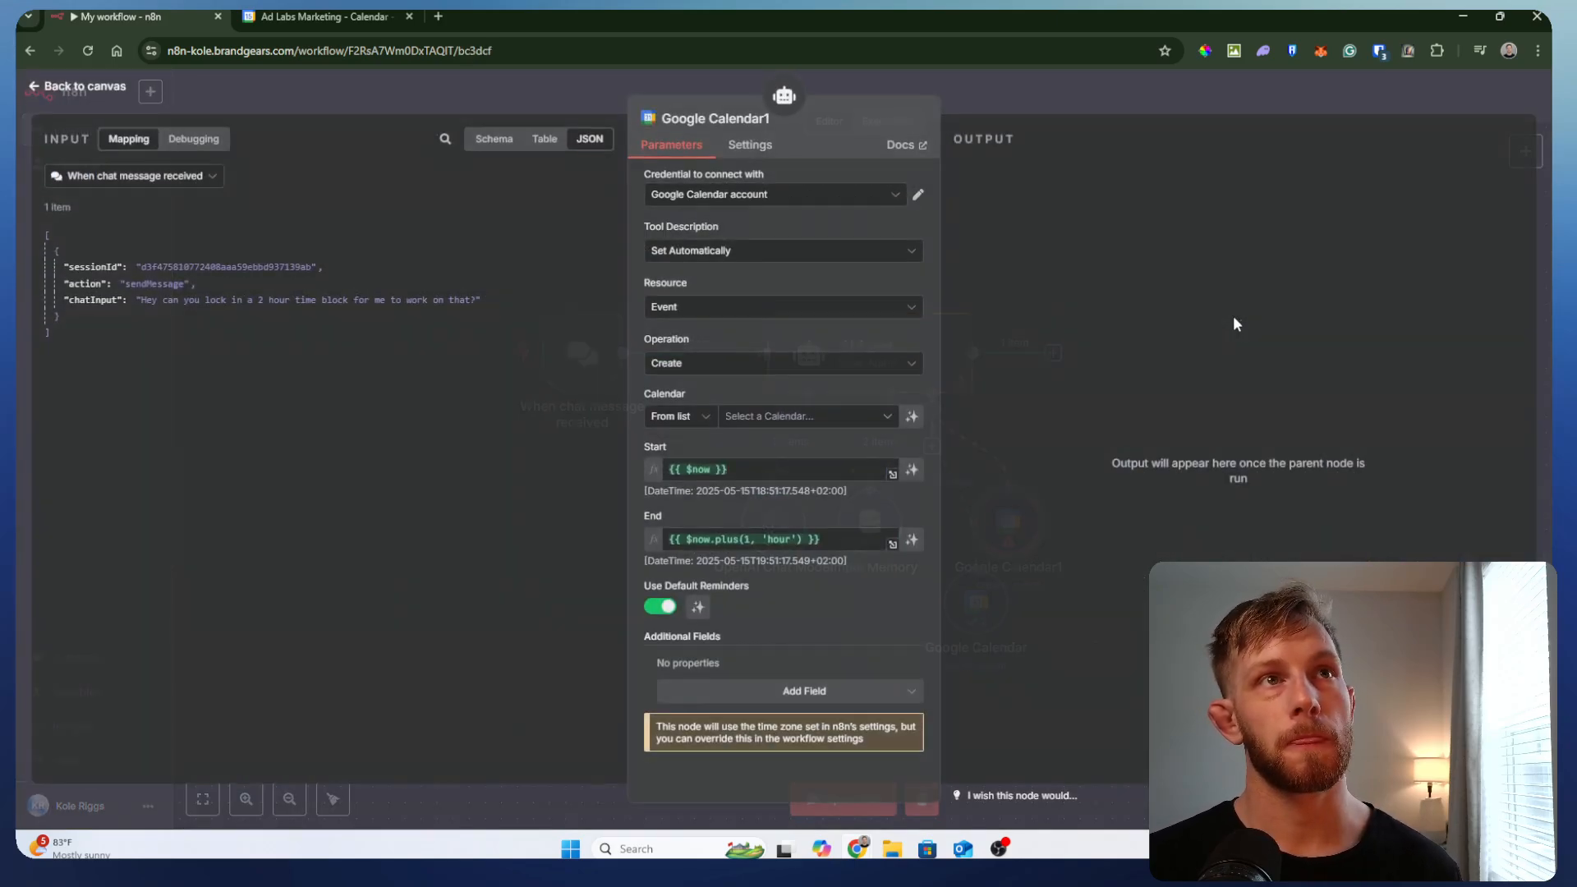
- Keep the event operation on Create and select the owner's BrandGears calendar for the new tool
click(701, 366)
click(846, 375)
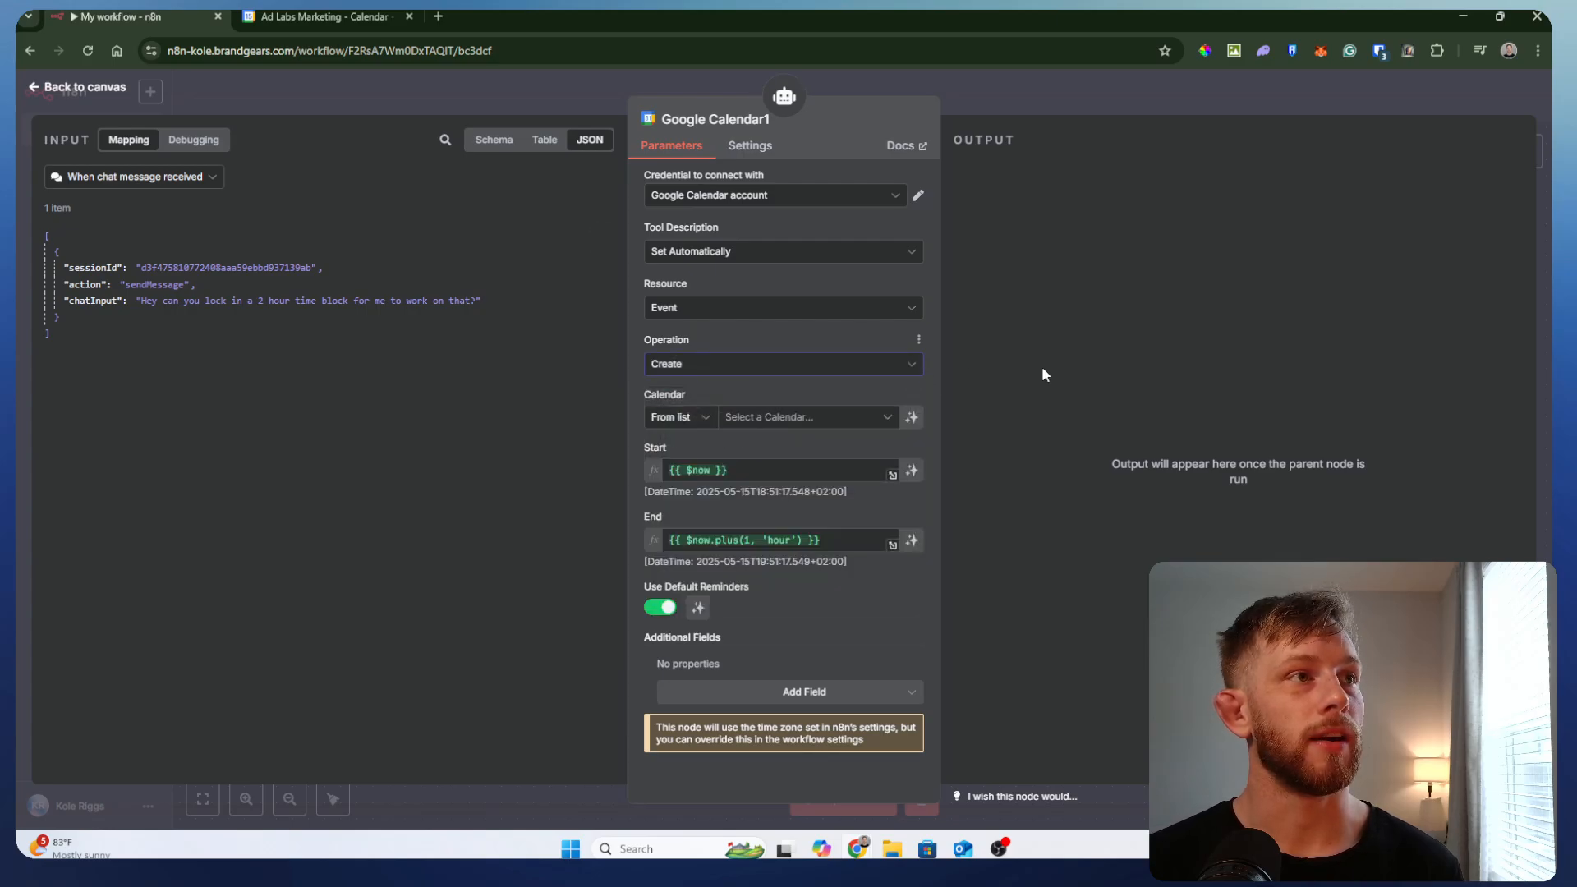
click(763, 416)
click(720, 513)
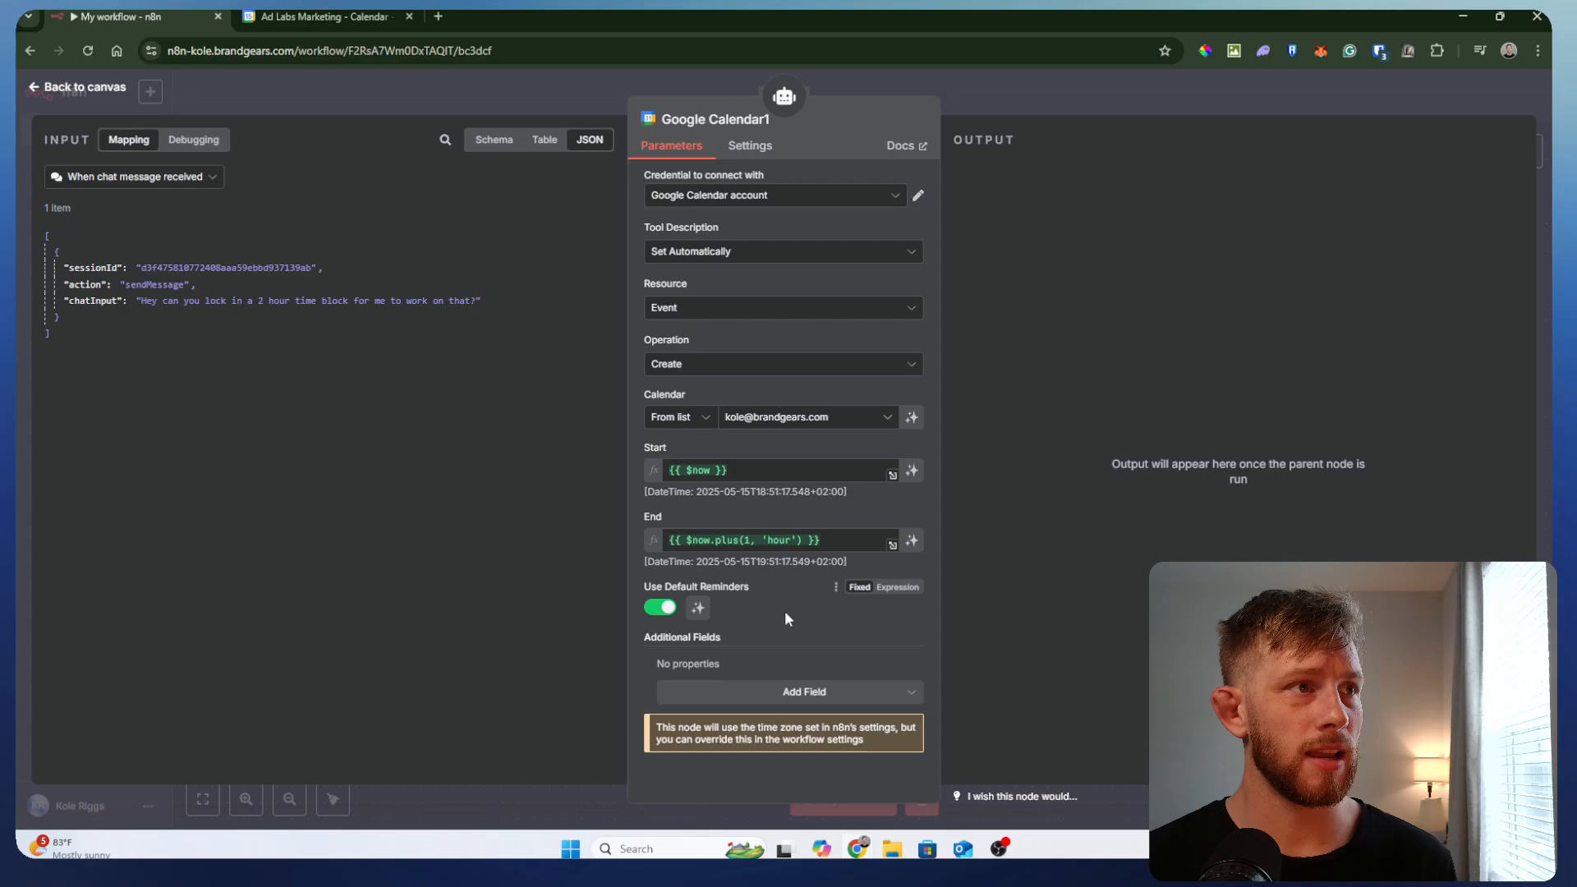
- Try letting the model define Use Default Reminders, and remove that automatic definition again
click(699, 609)
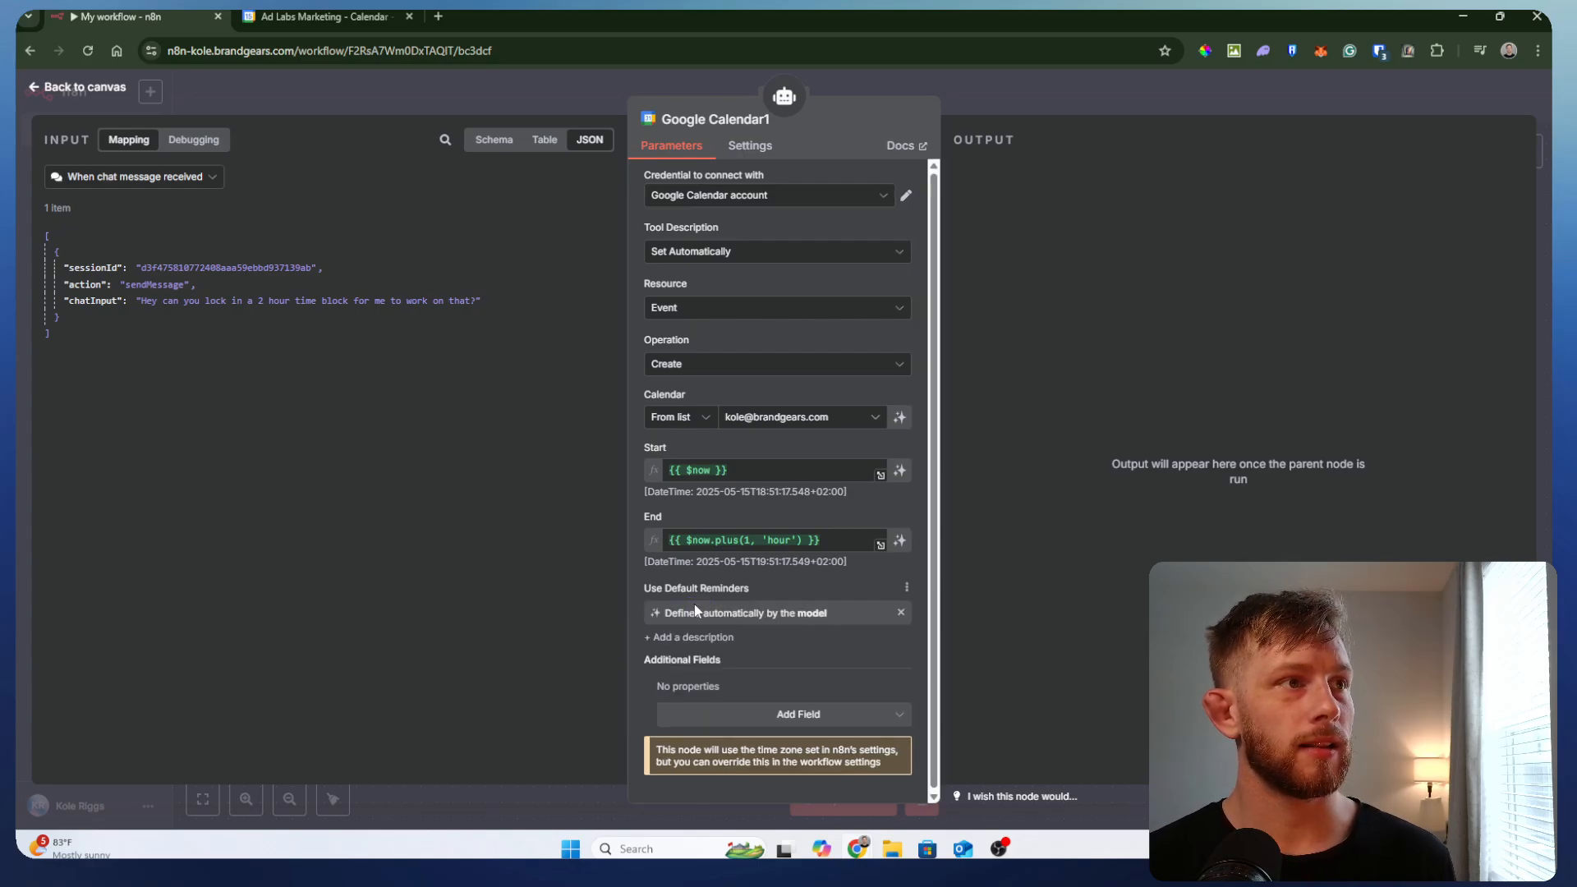
click(901, 614)
click(912, 609)
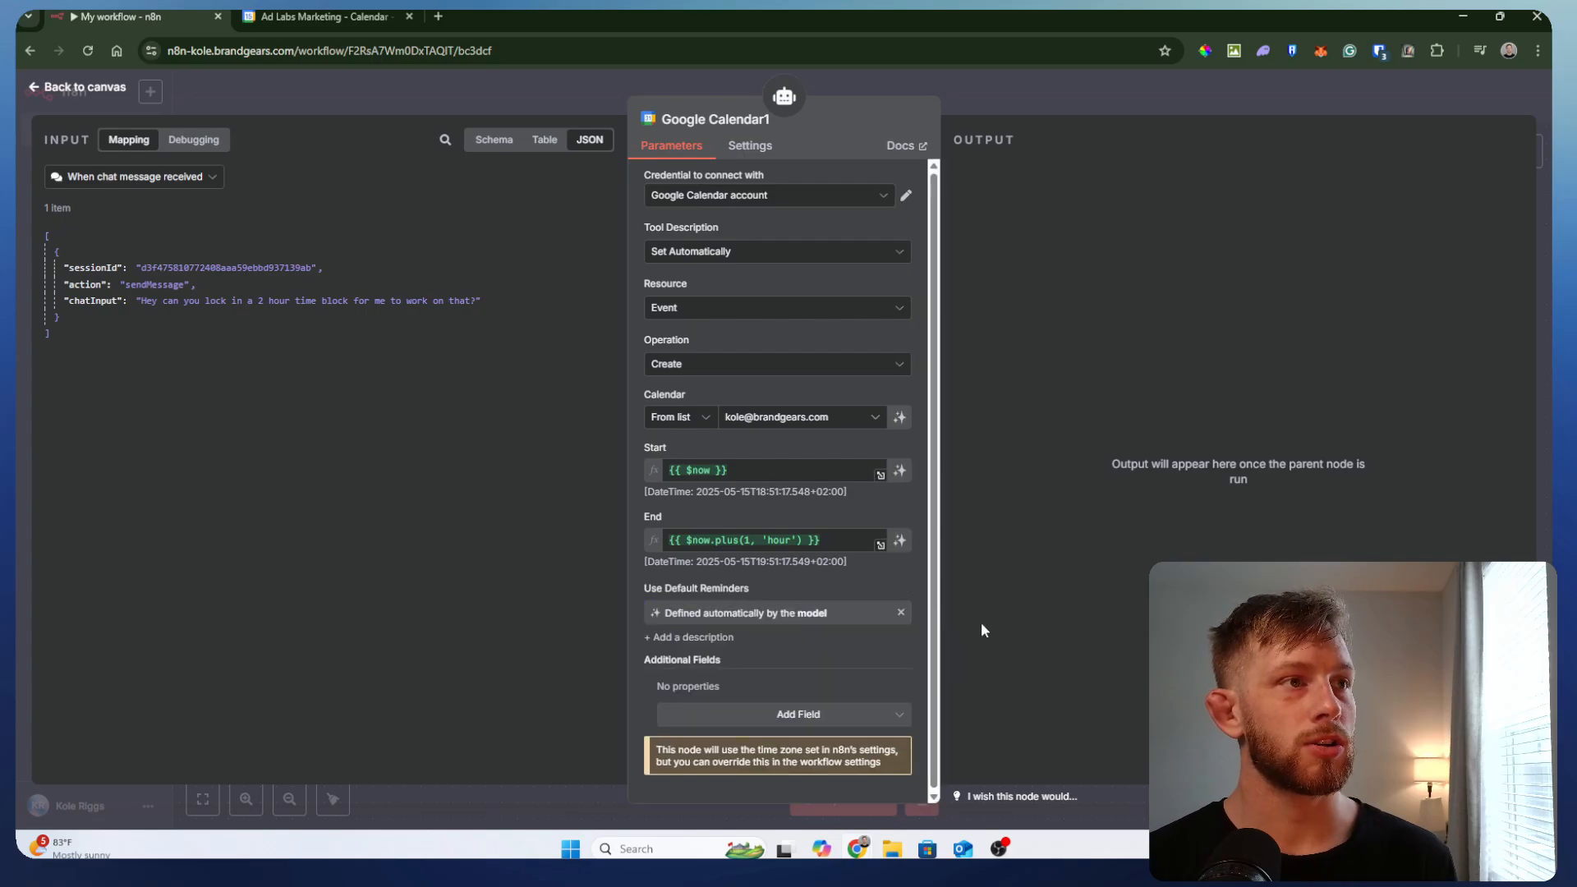
click(901, 614)
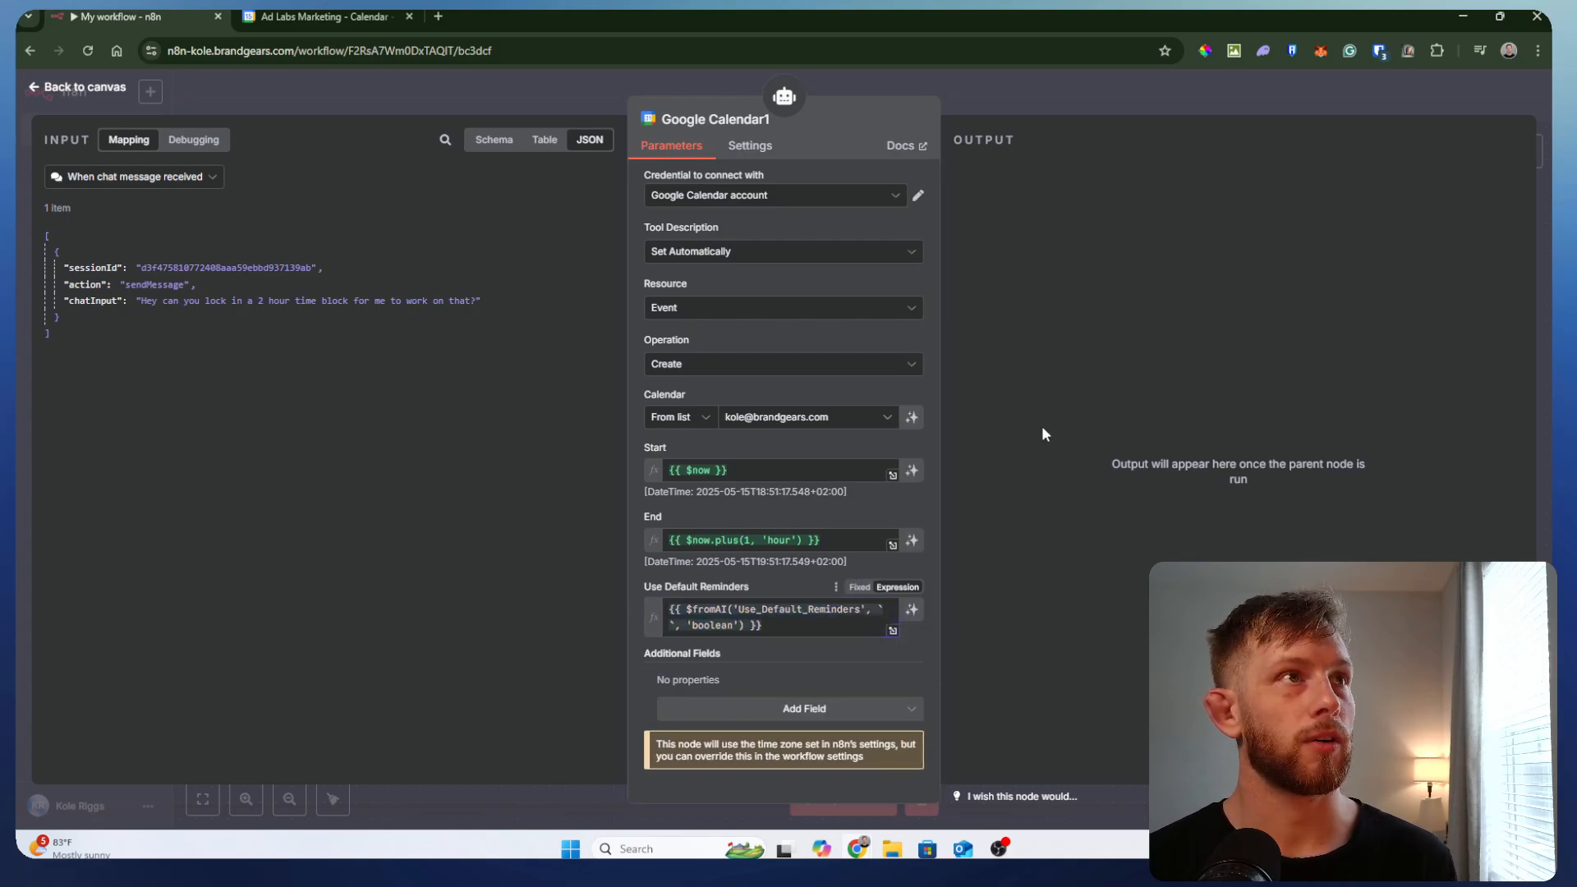
- Move the new Google Calendar tool node farther to the right of the existing one and reopen its parameters
click(1122, 97)
drag(1018, 530, 1161, 530)
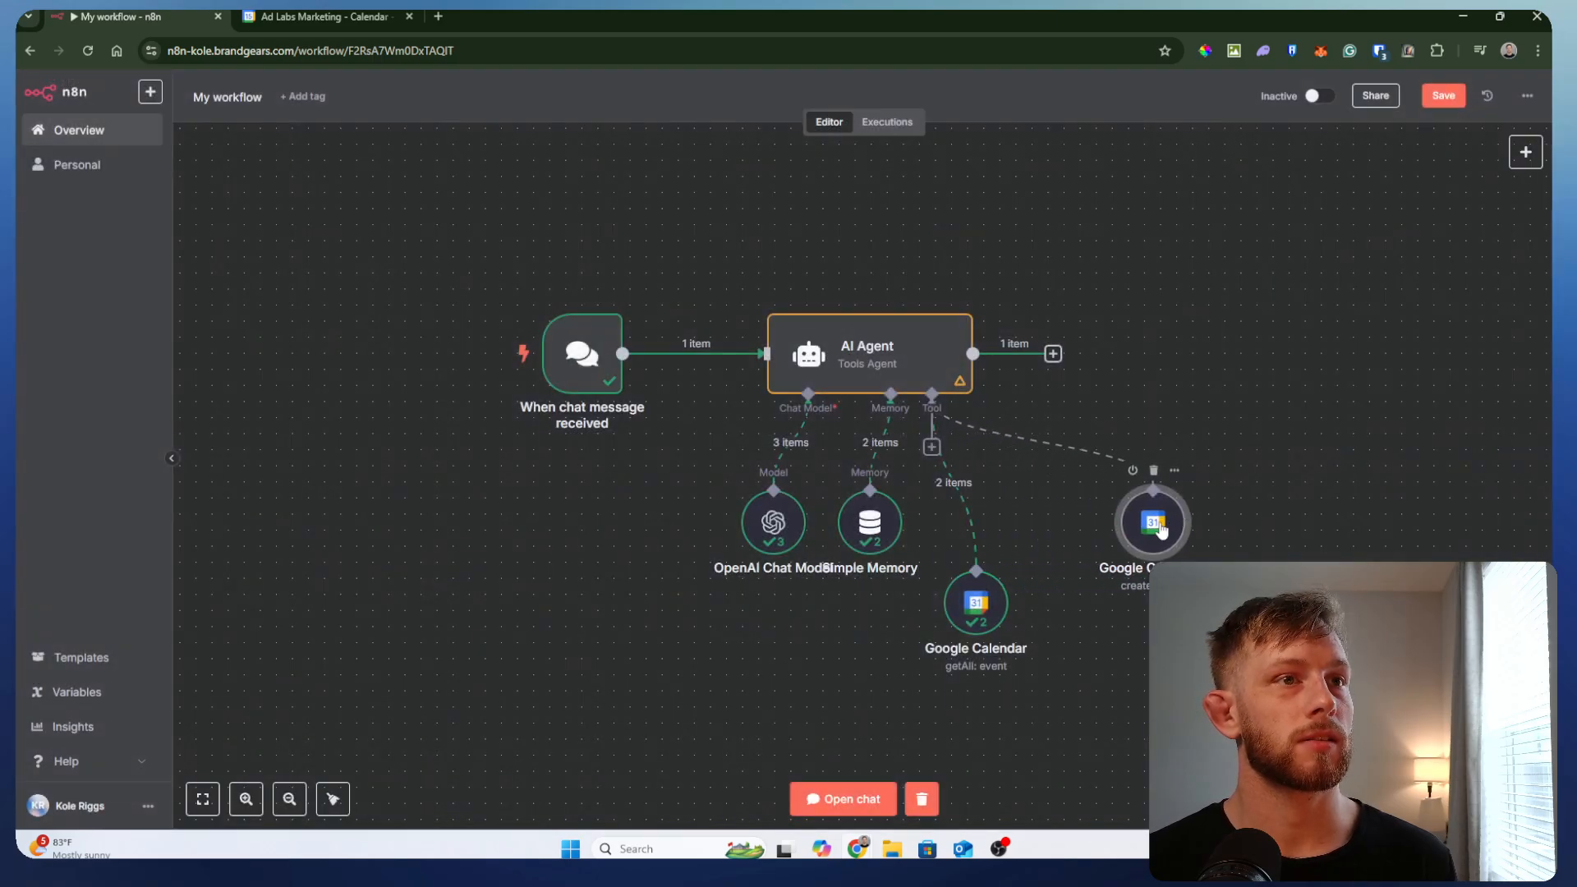
double_click(1161, 529)
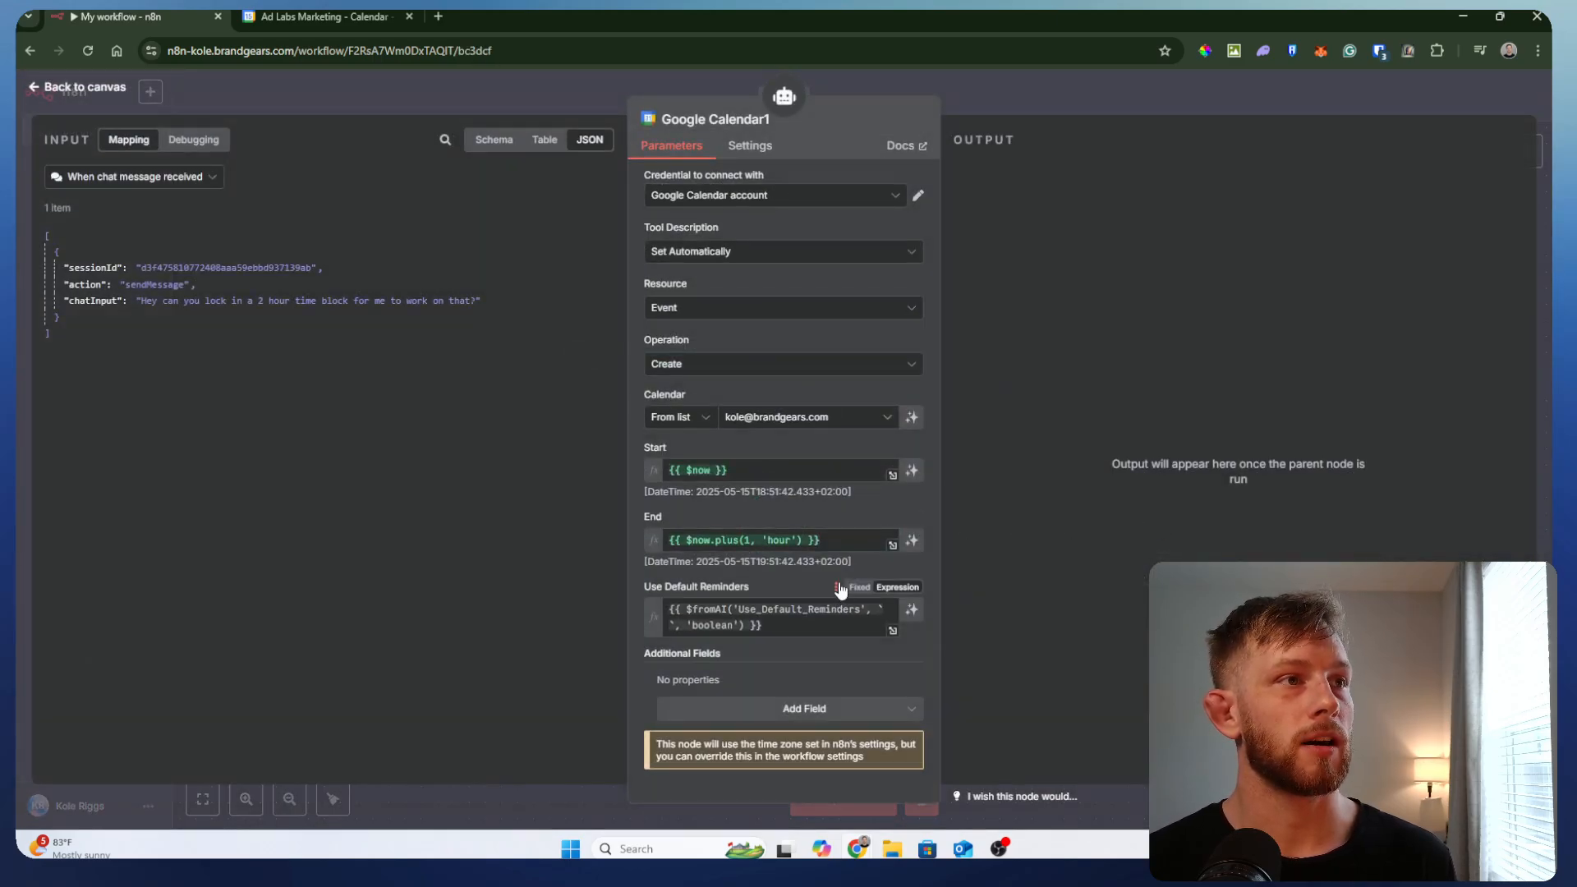
- Clear the leftover expression from Use Default Reminders and return the setting to a fixed value
drag(764, 626, 668, 611)
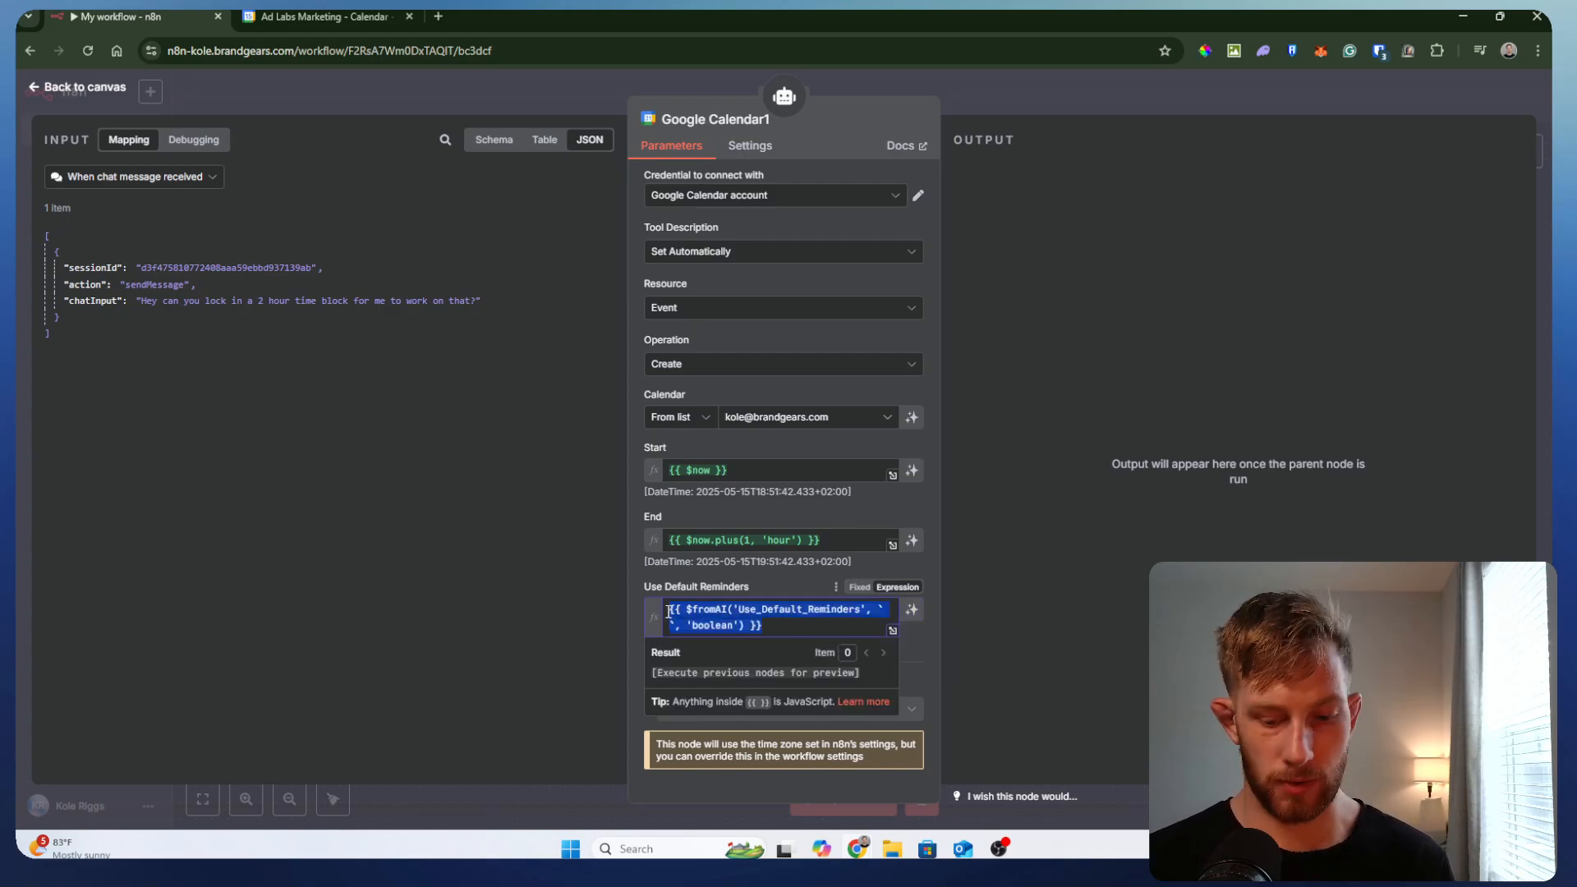
key(BackSpace)
click(856, 587)
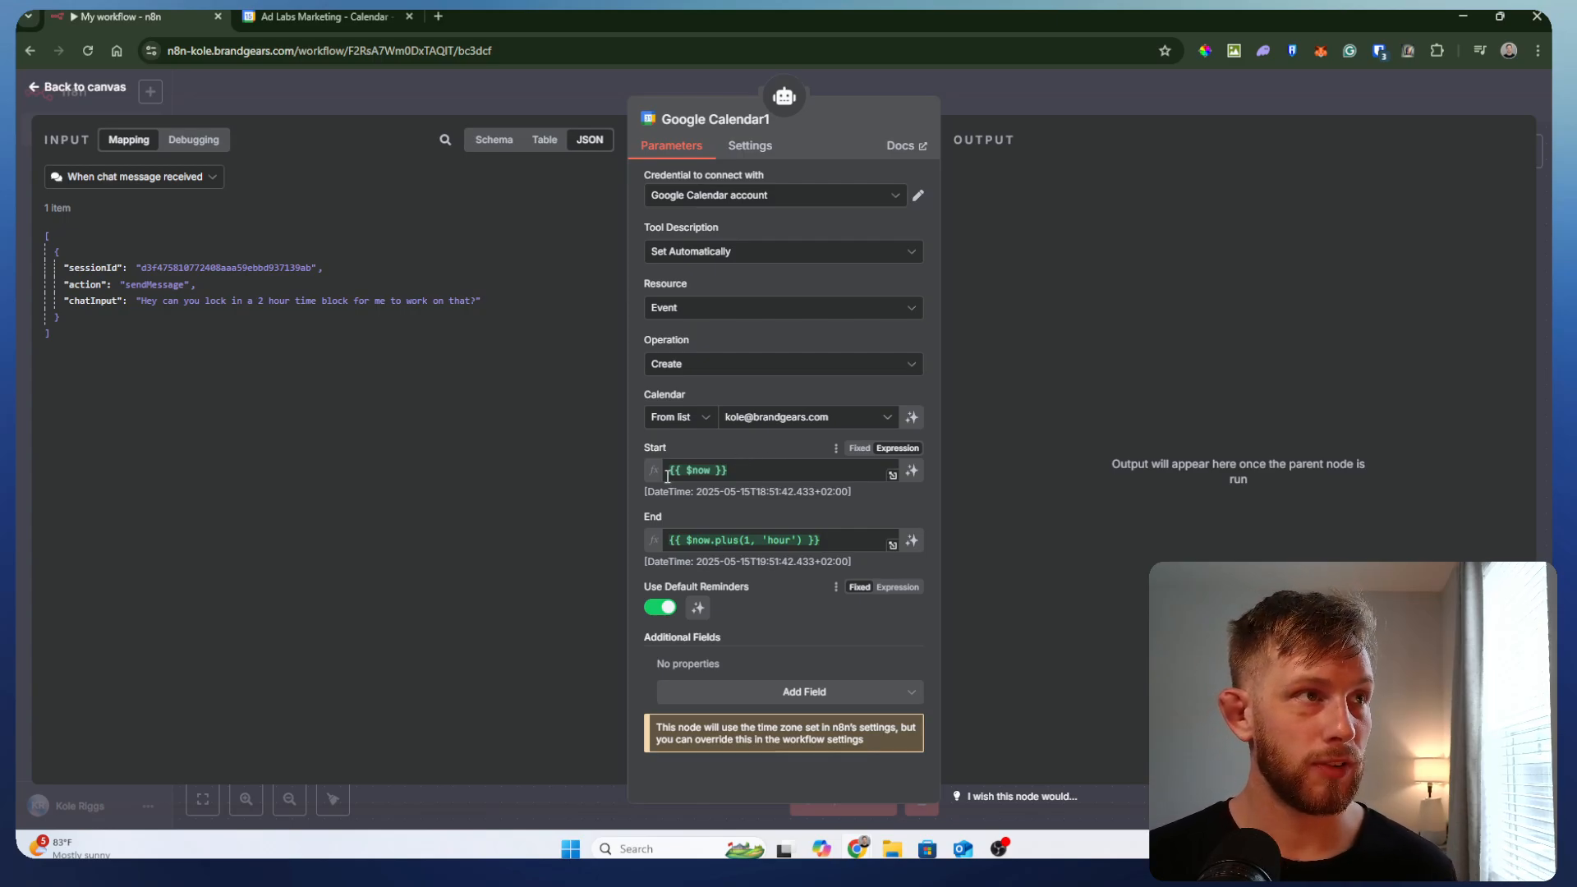
- Let the model automatically define the event's Start, End and Use Default Reminders values
click(748, 470)
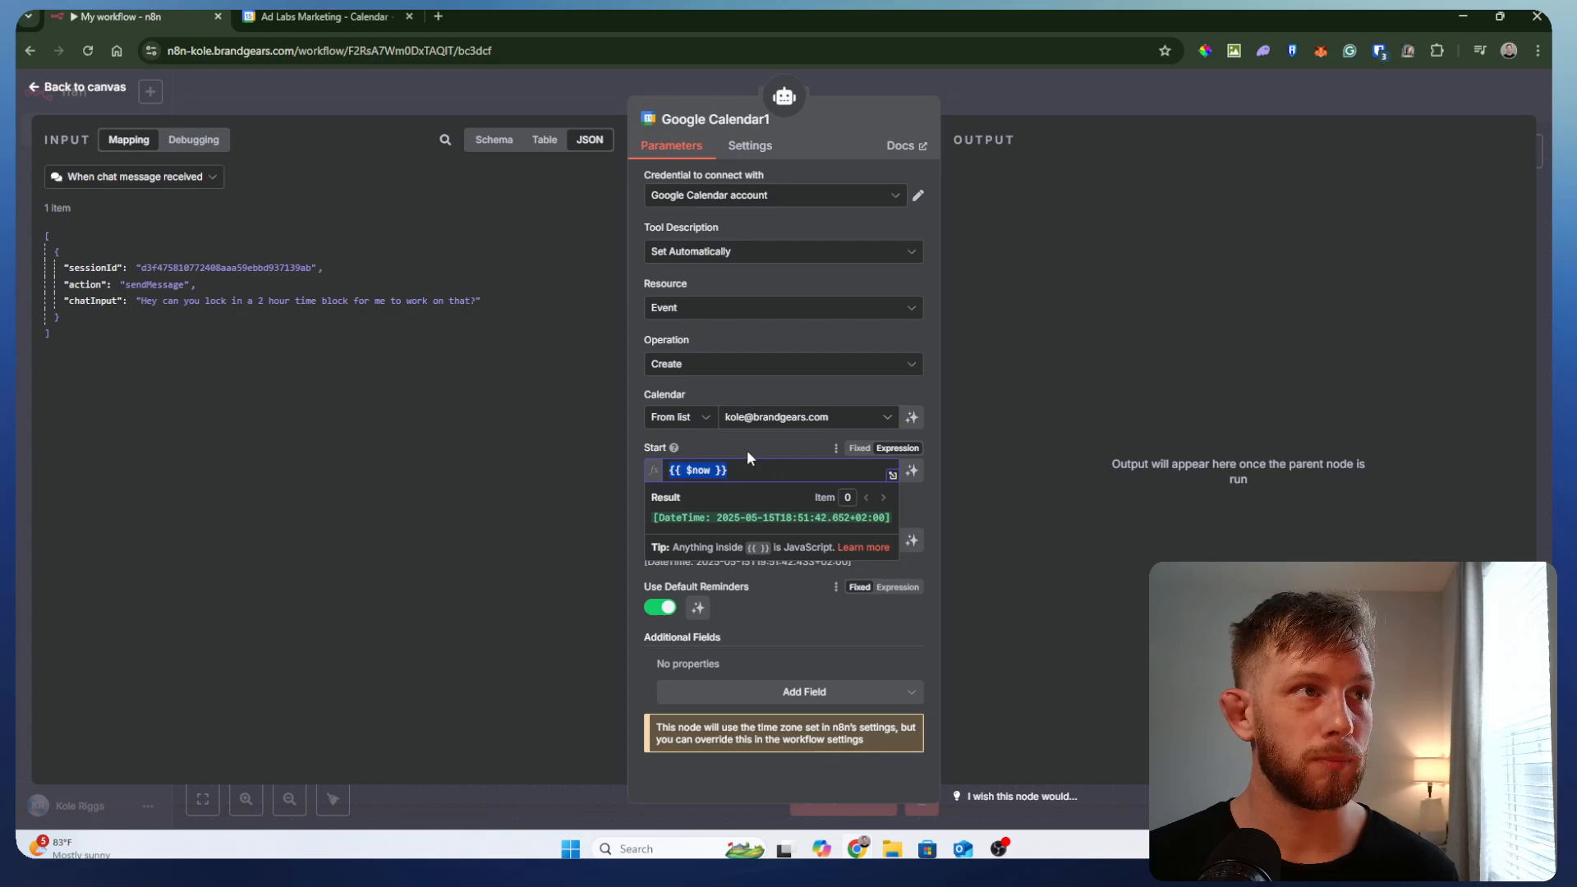
click(745, 449)
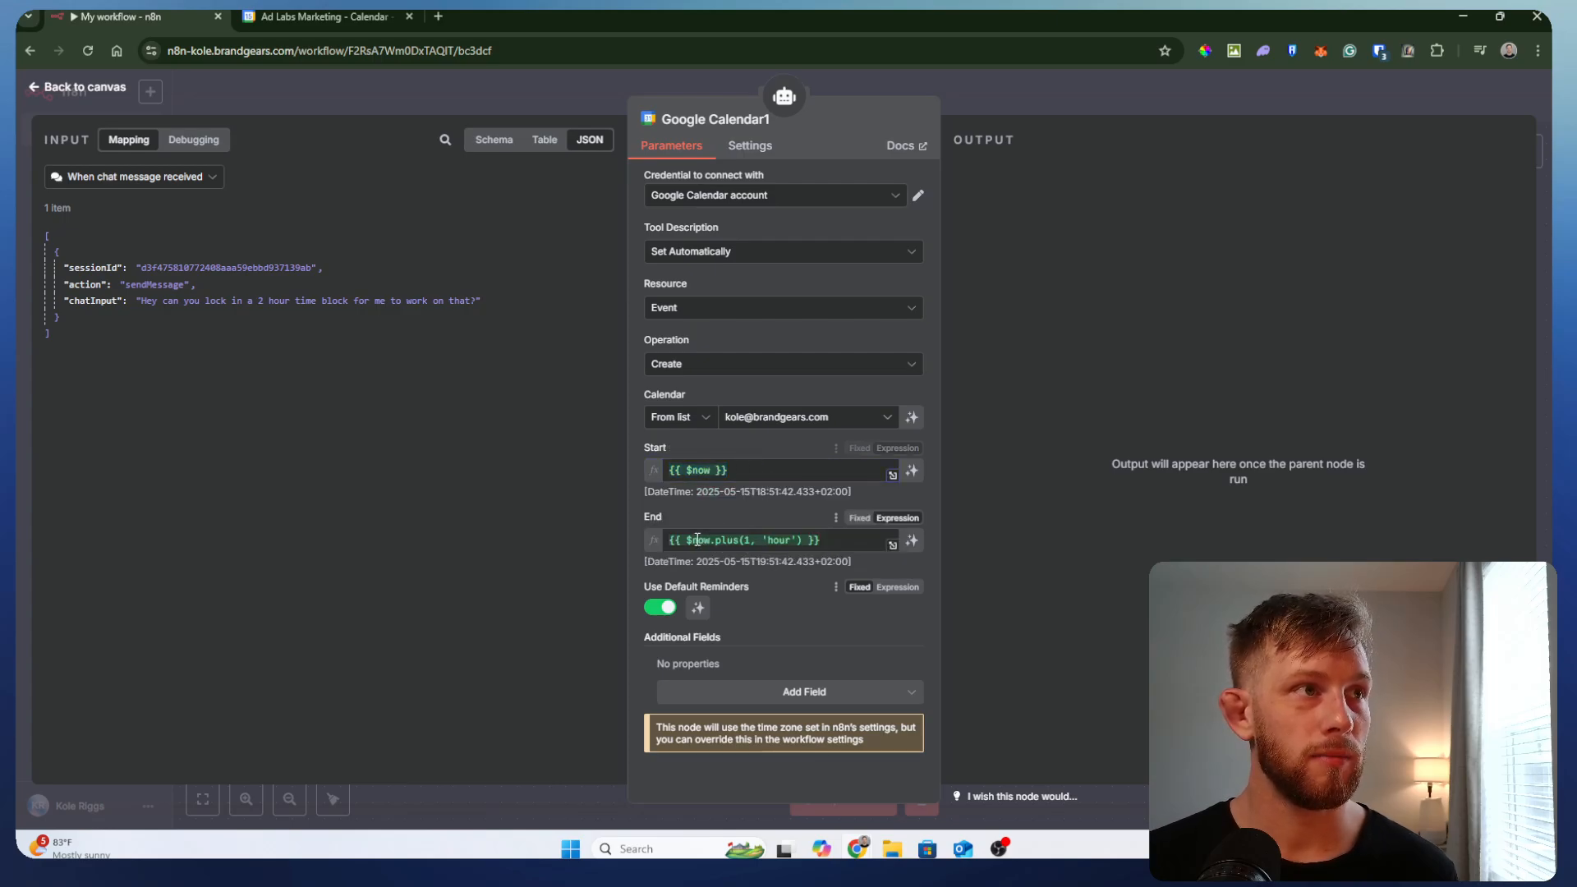
click(862, 546)
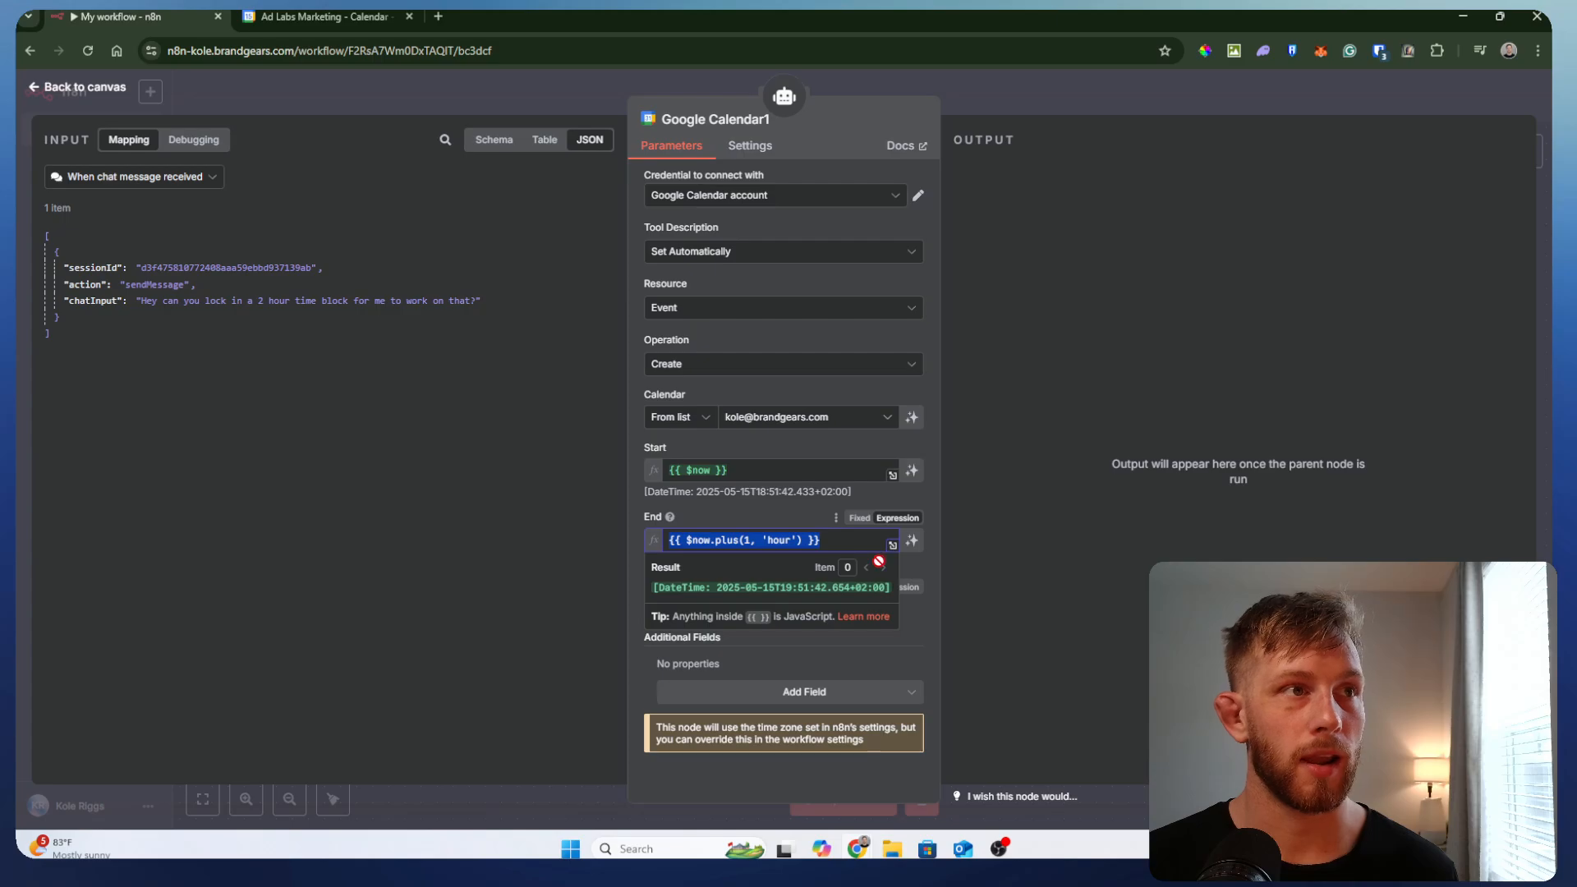
click(908, 561)
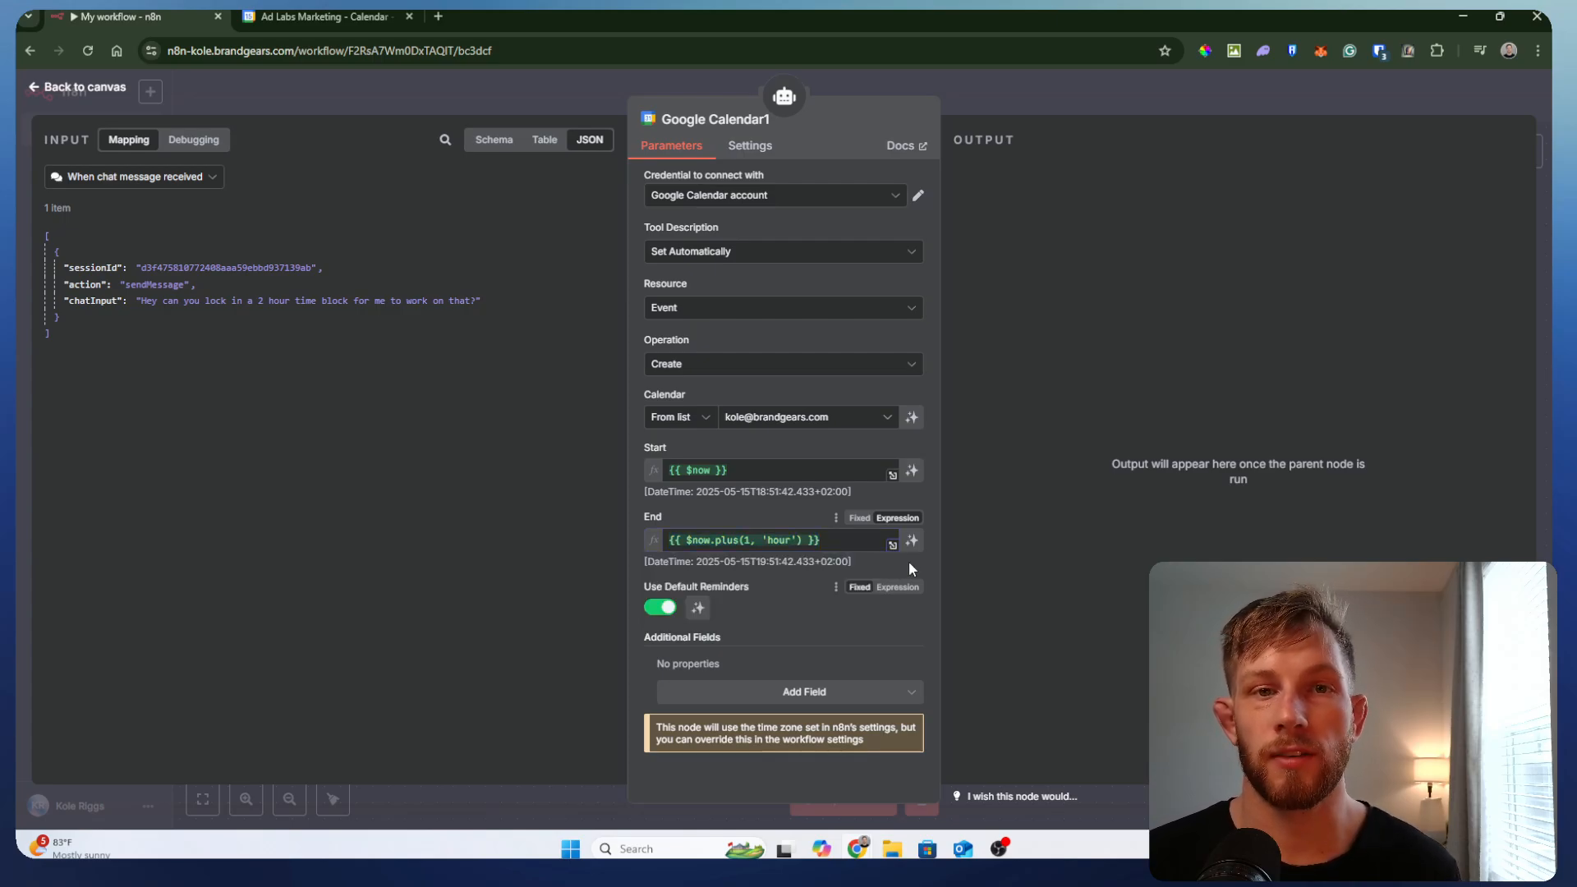
click(912, 471)
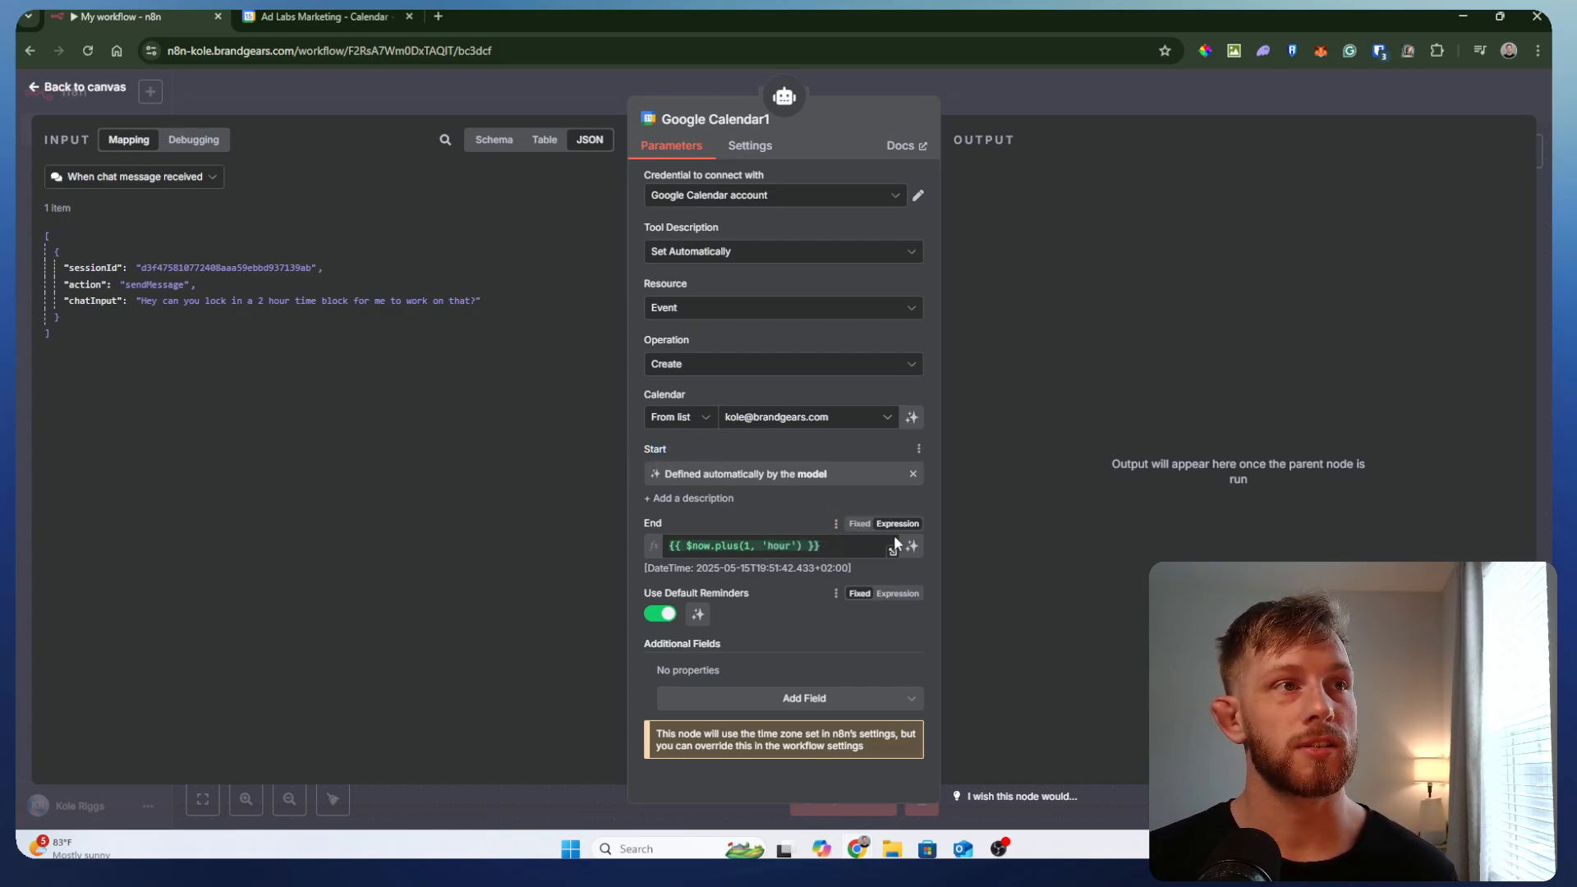
click(911, 545)
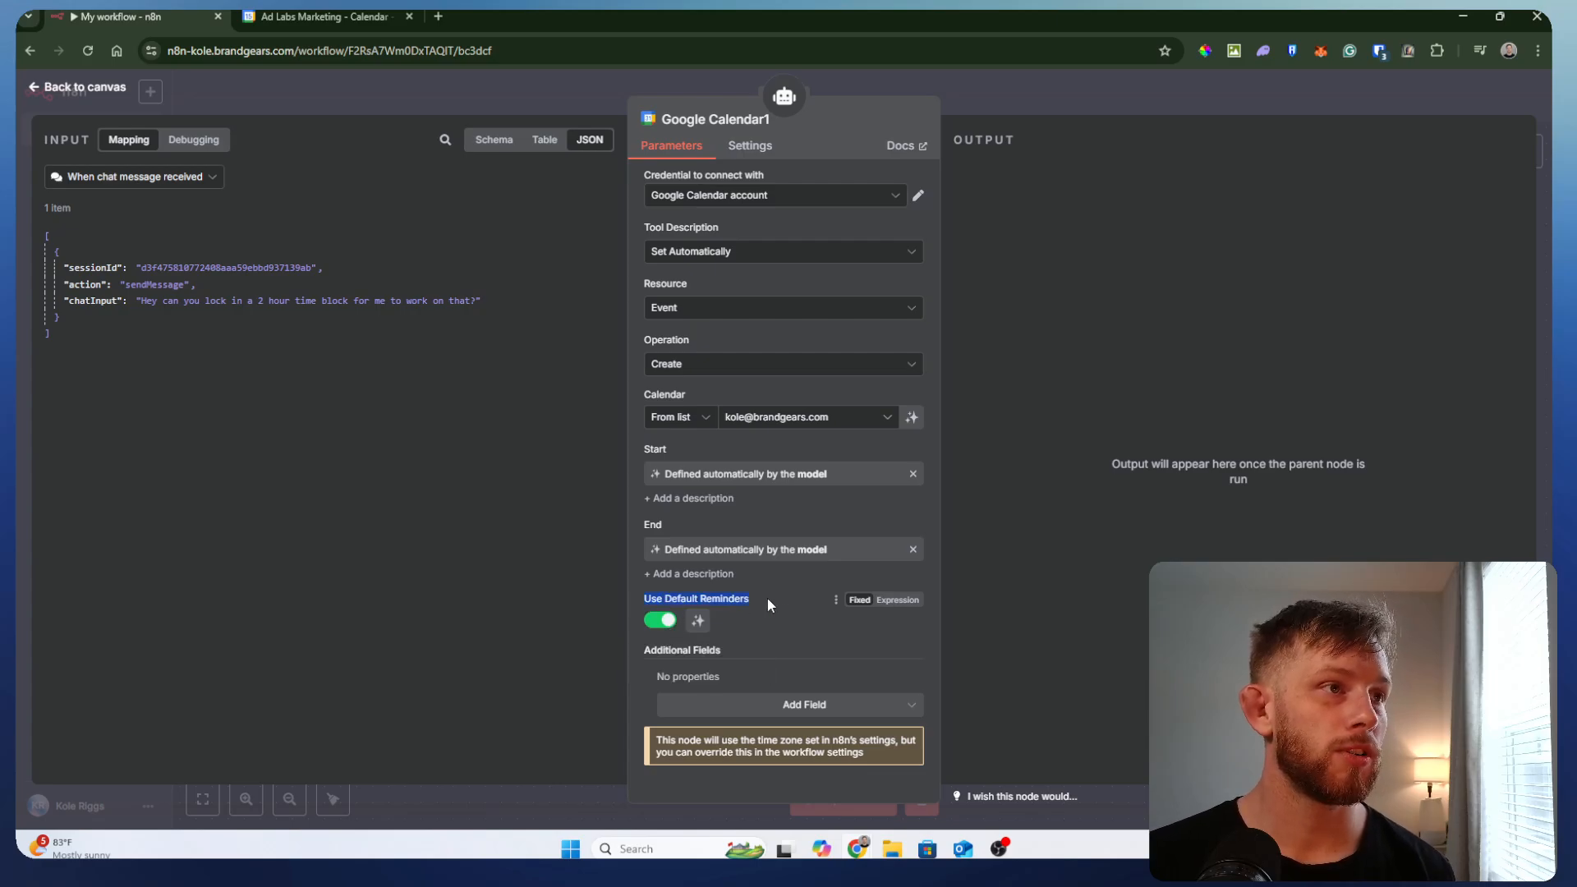
click(697, 620)
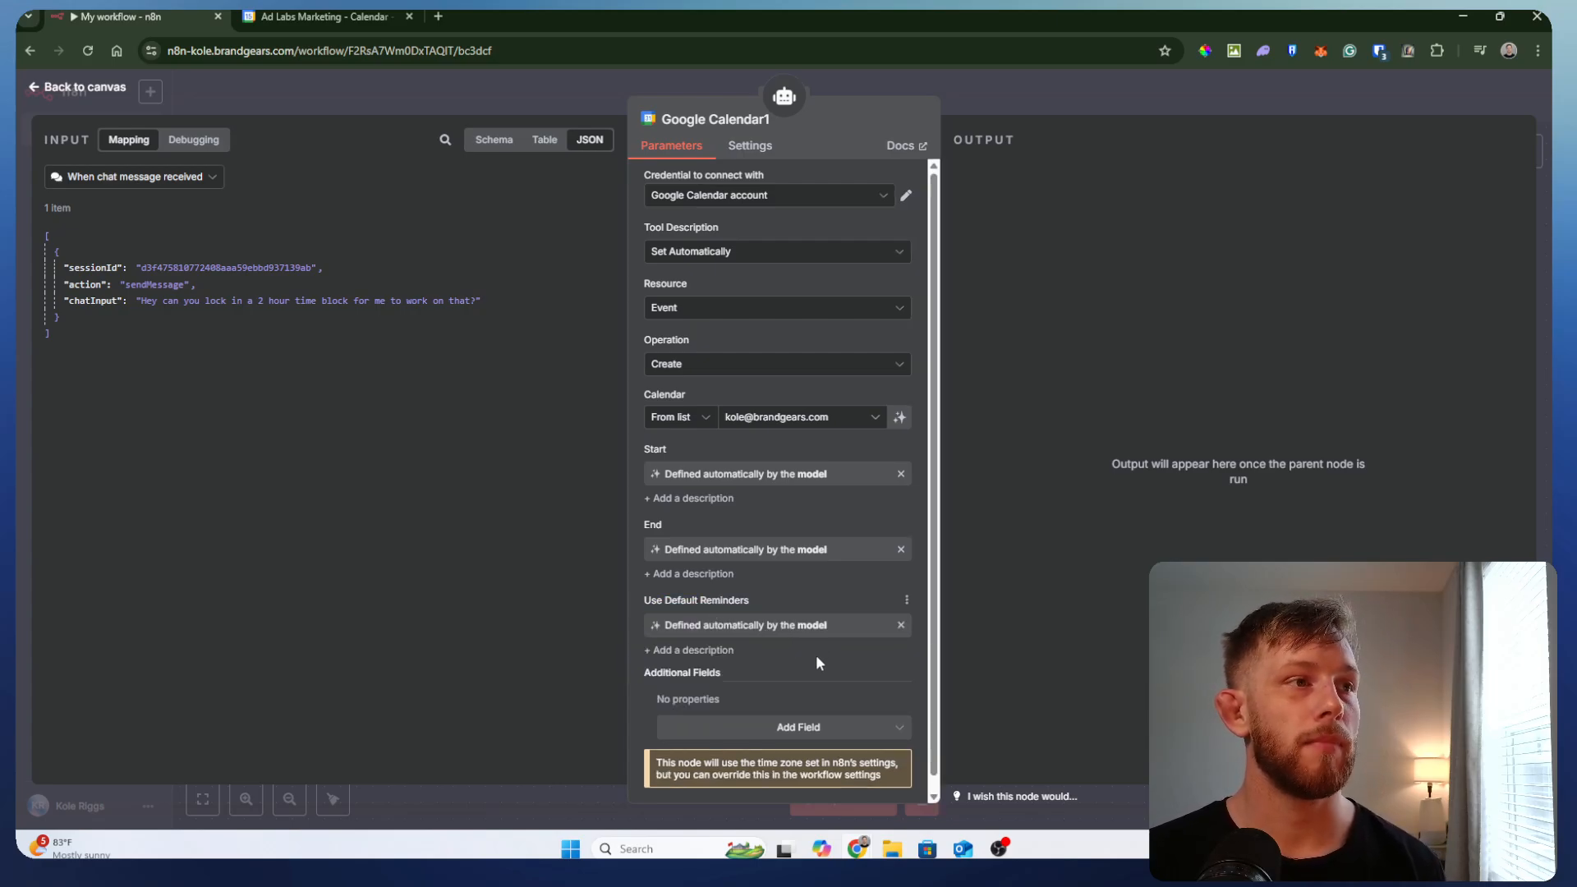
- Add a Summary field to the event and let the model define it automatically
scroll(815, 655, down, 1)
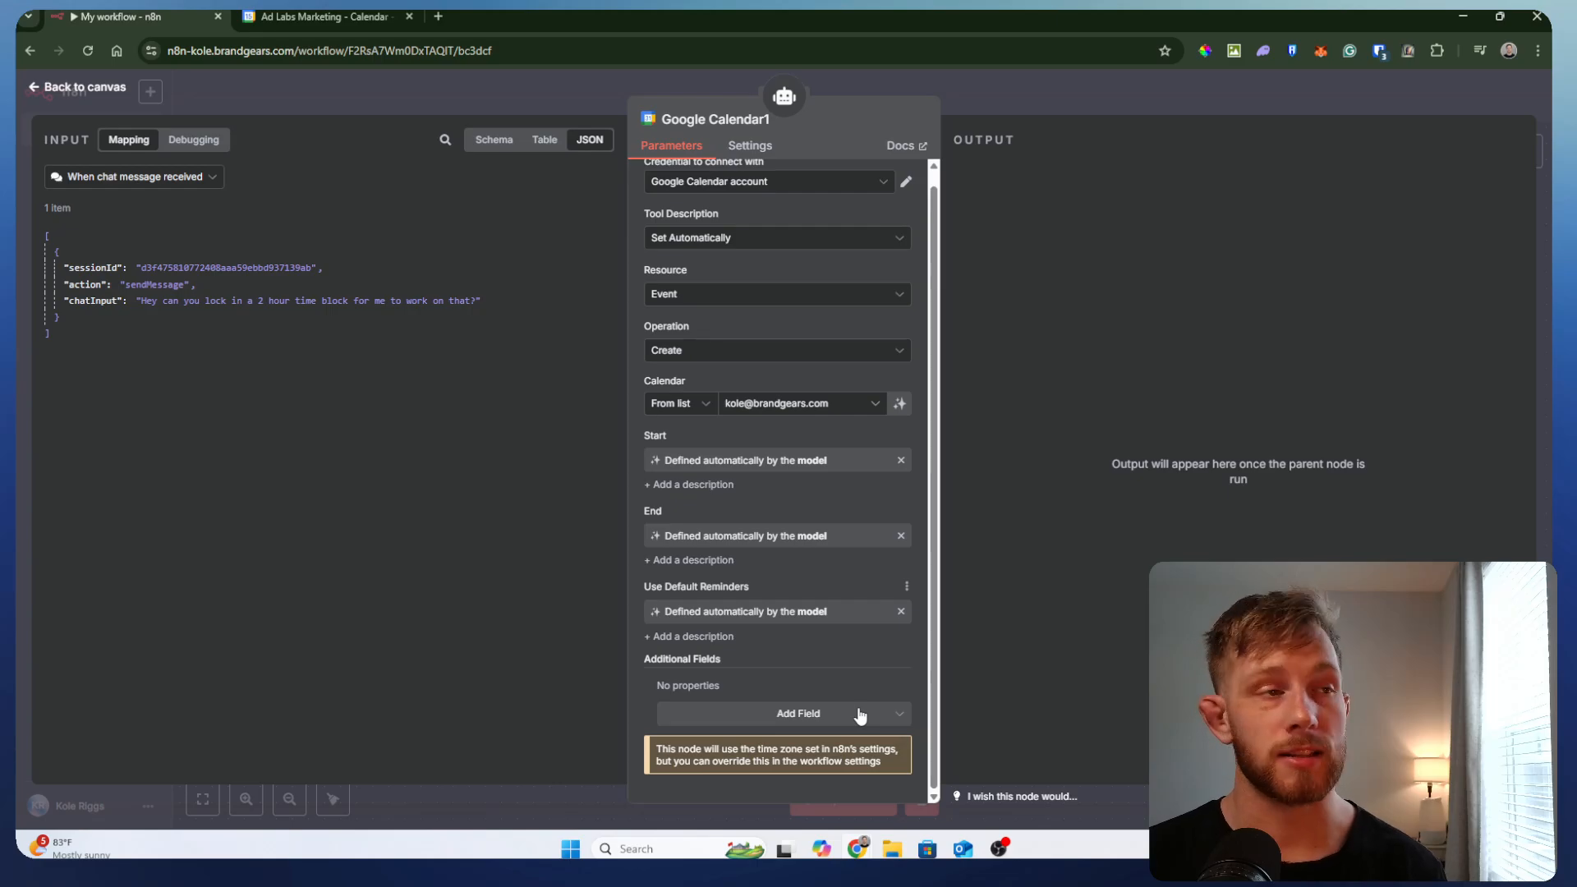
click(798, 714)
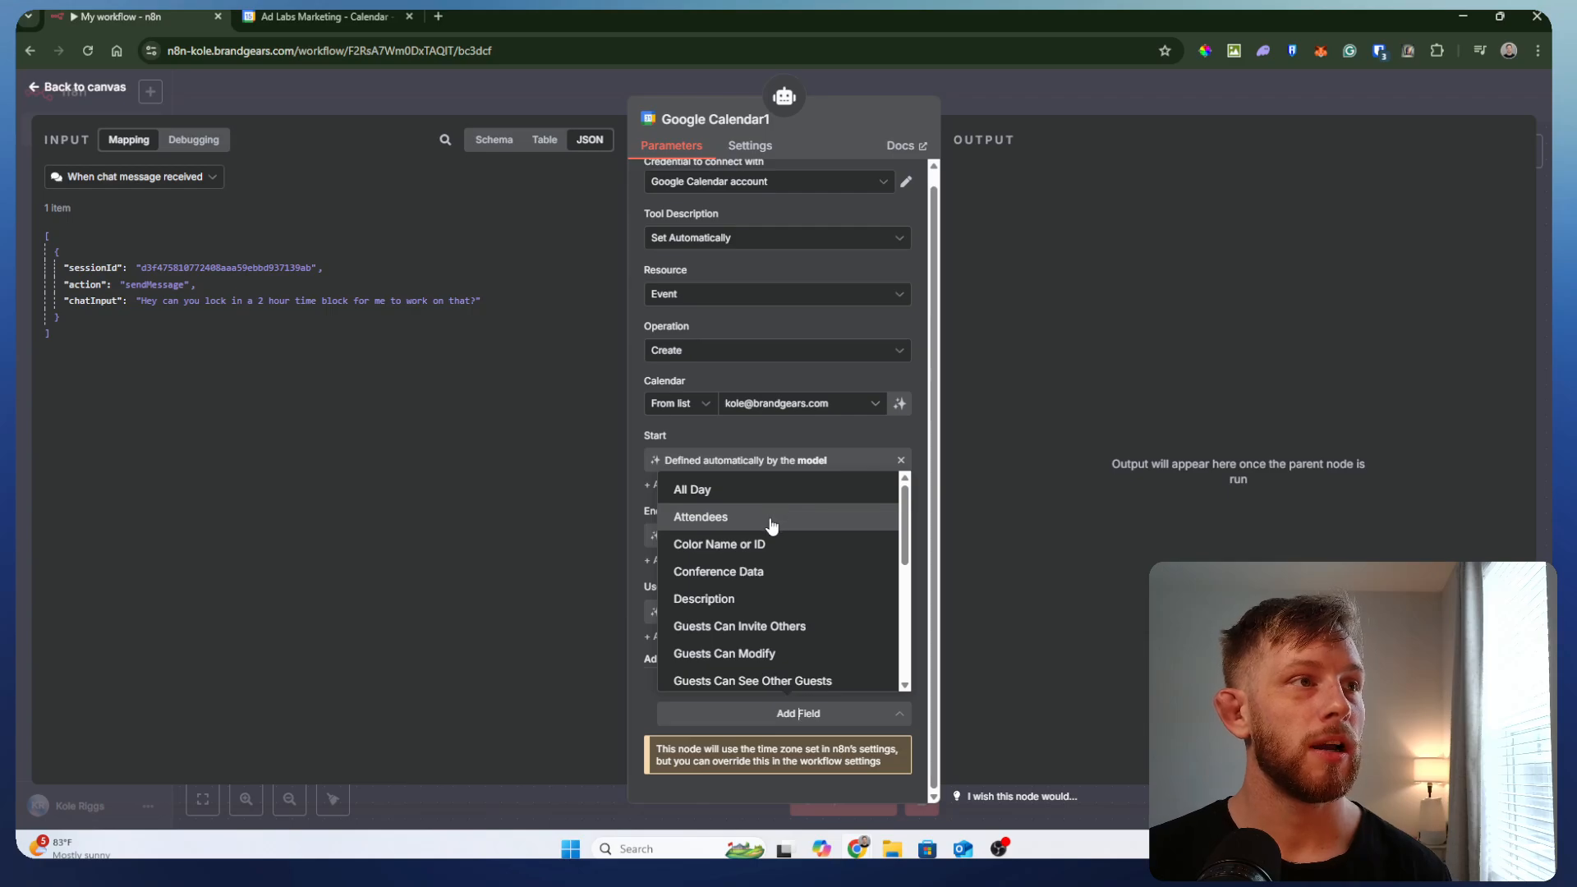
scroll(825, 605, down, 1)
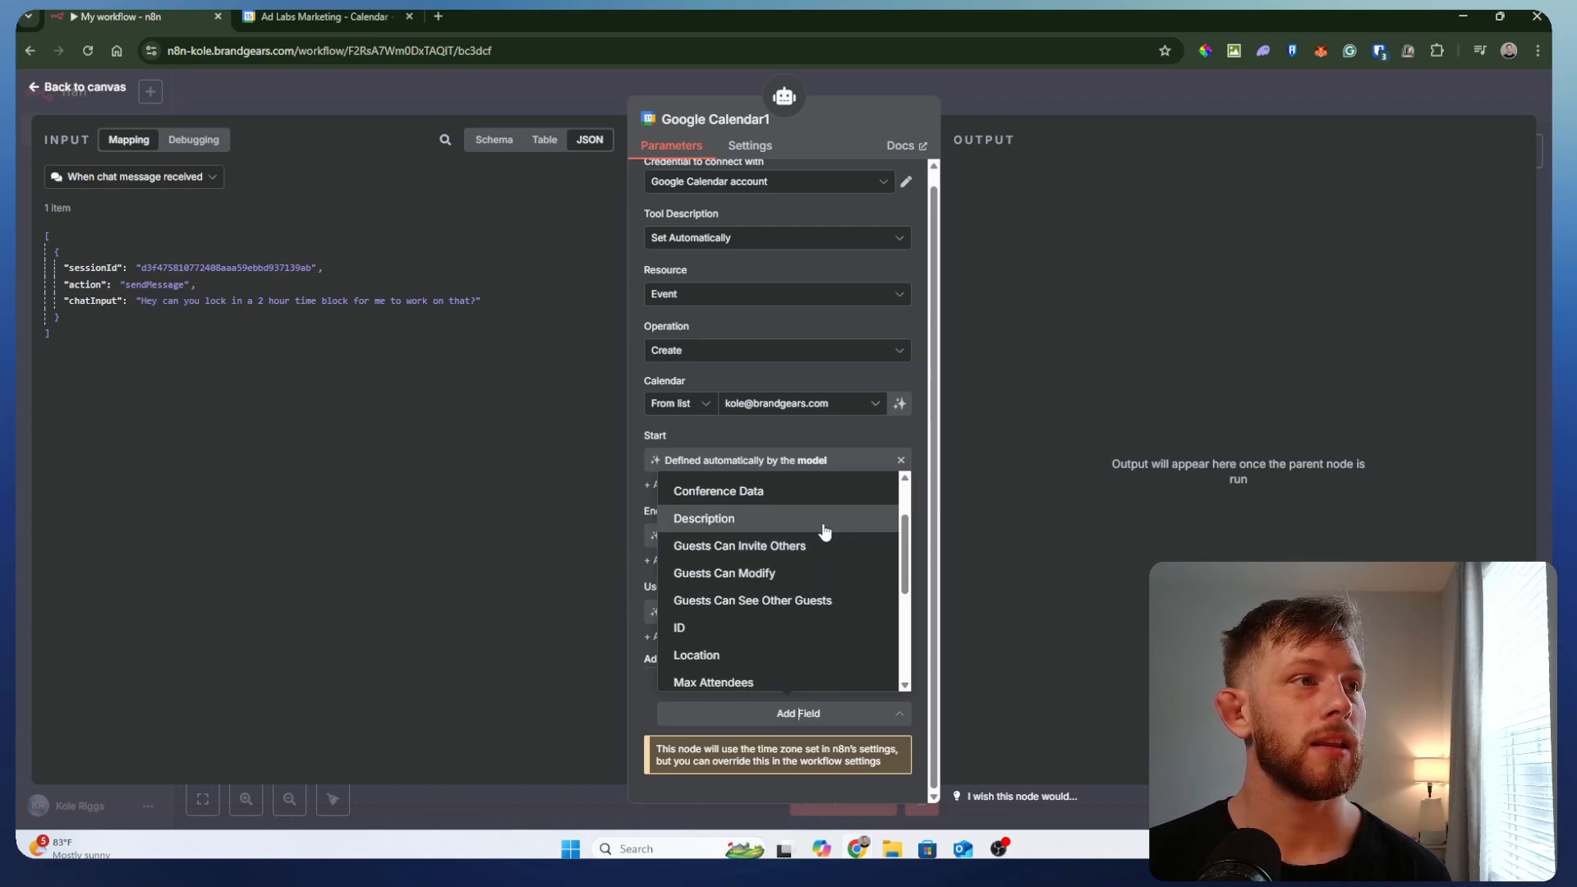
scroll(817, 595, down, 2)
scroll(789, 639, down, 1)
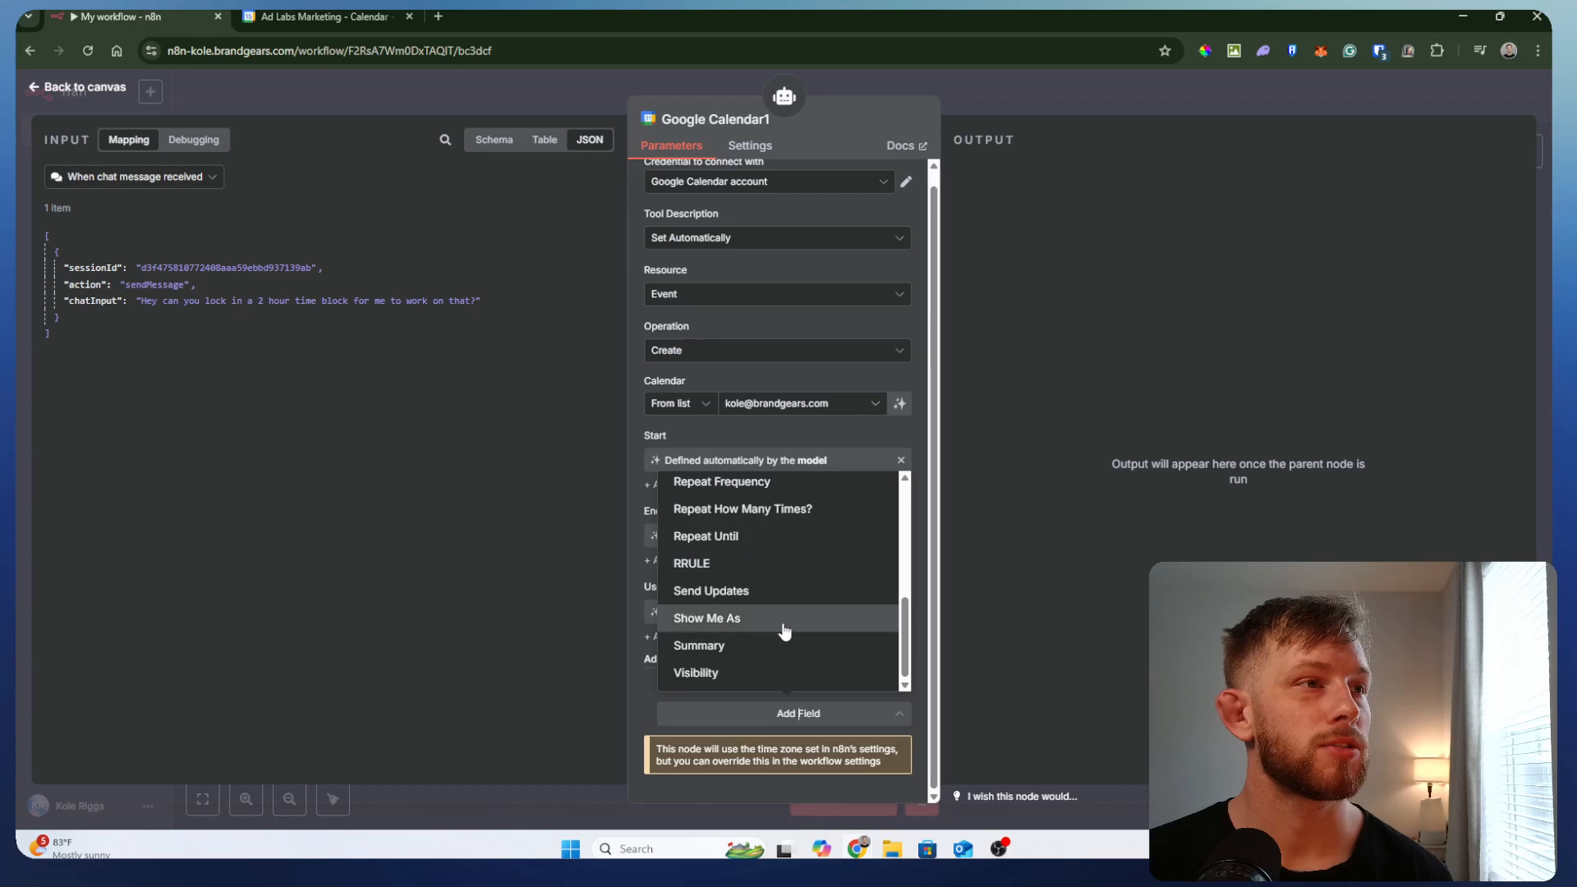
click(766, 647)
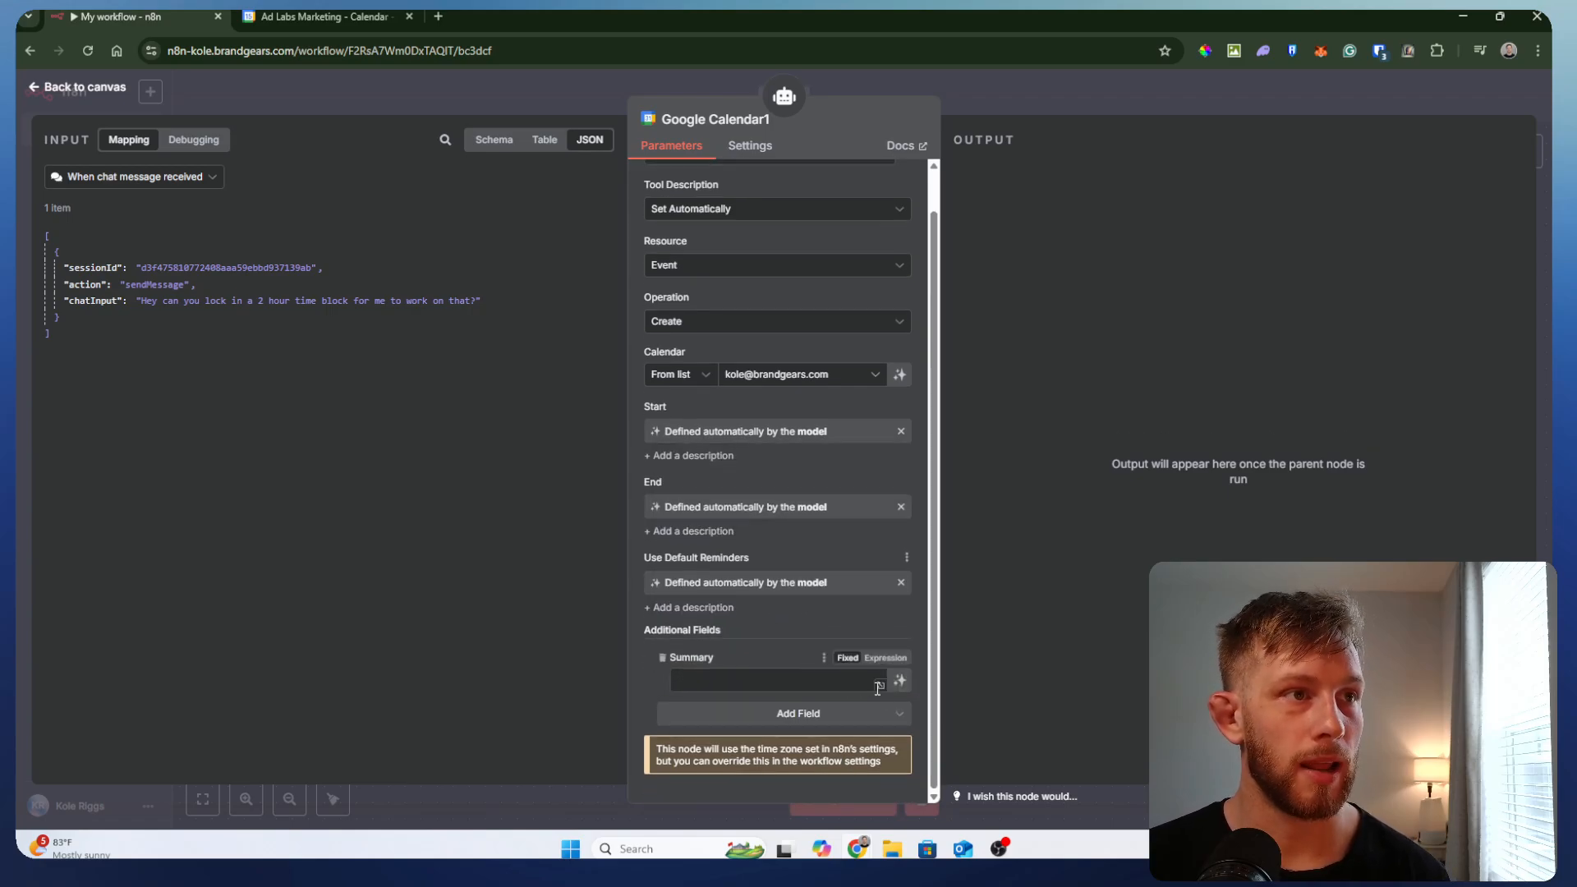
click(892, 683)
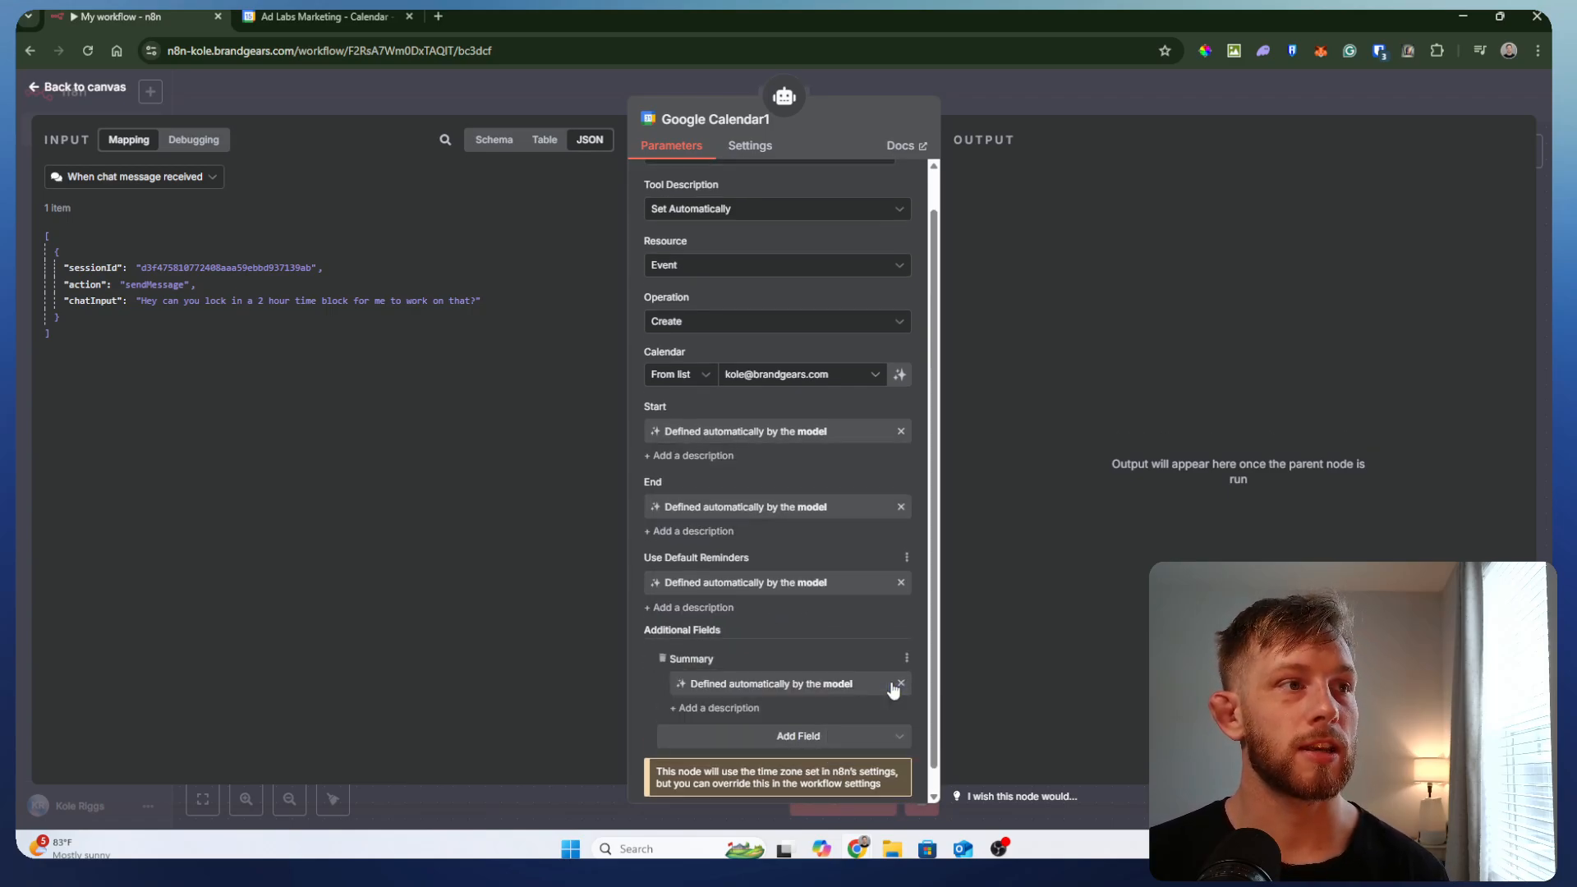
- Add a Location field to the event and let the model define it automatically
click(791, 738)
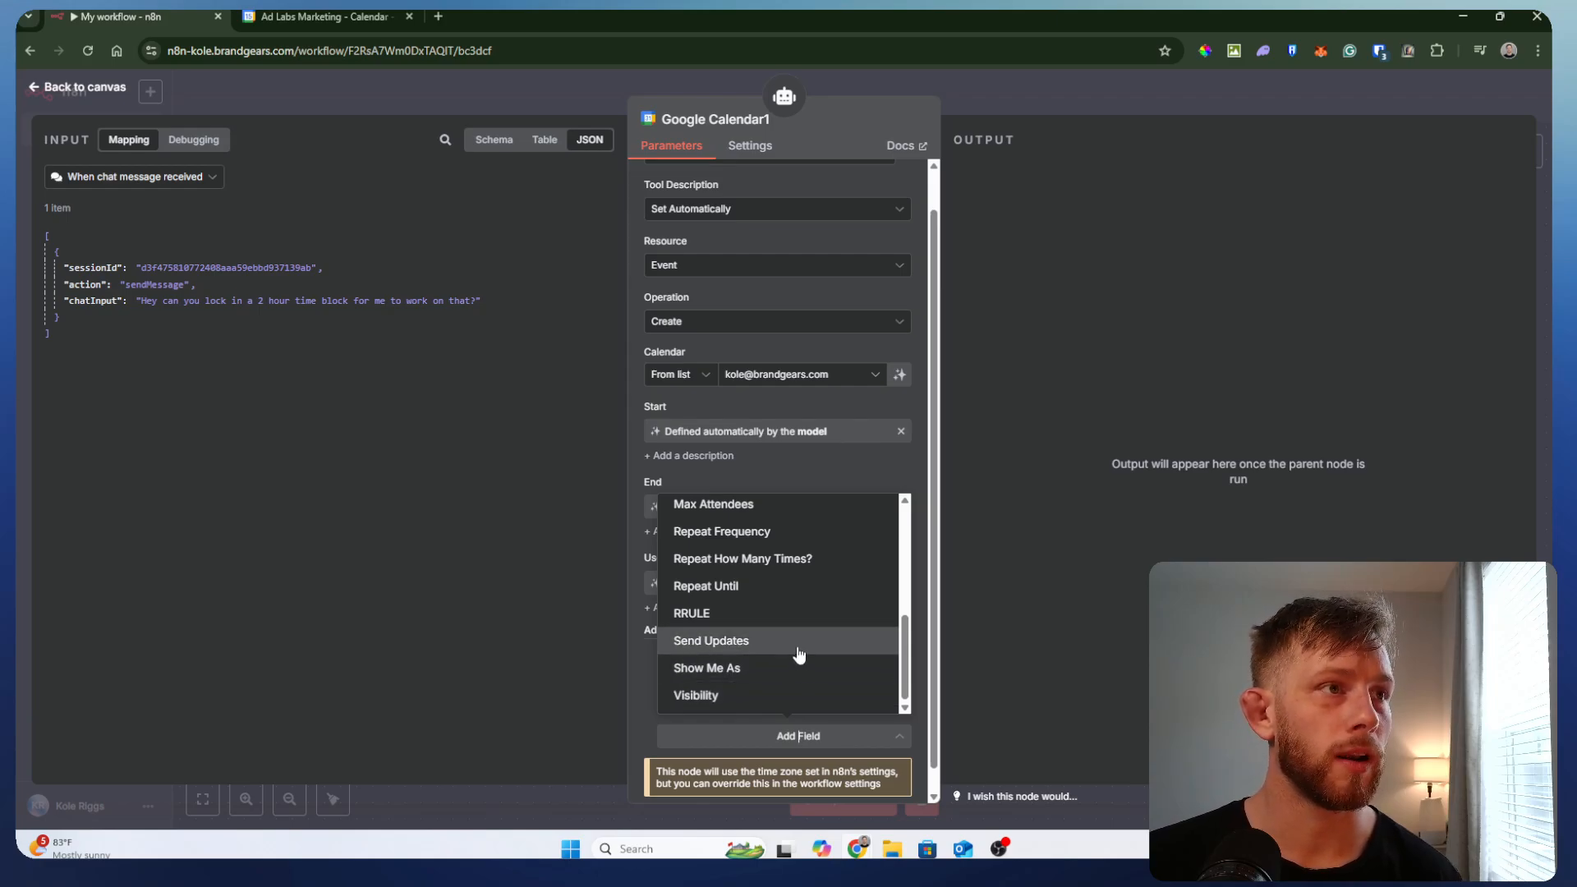
scroll(800, 657, up, 1)
scroll(788, 624, up, 1)
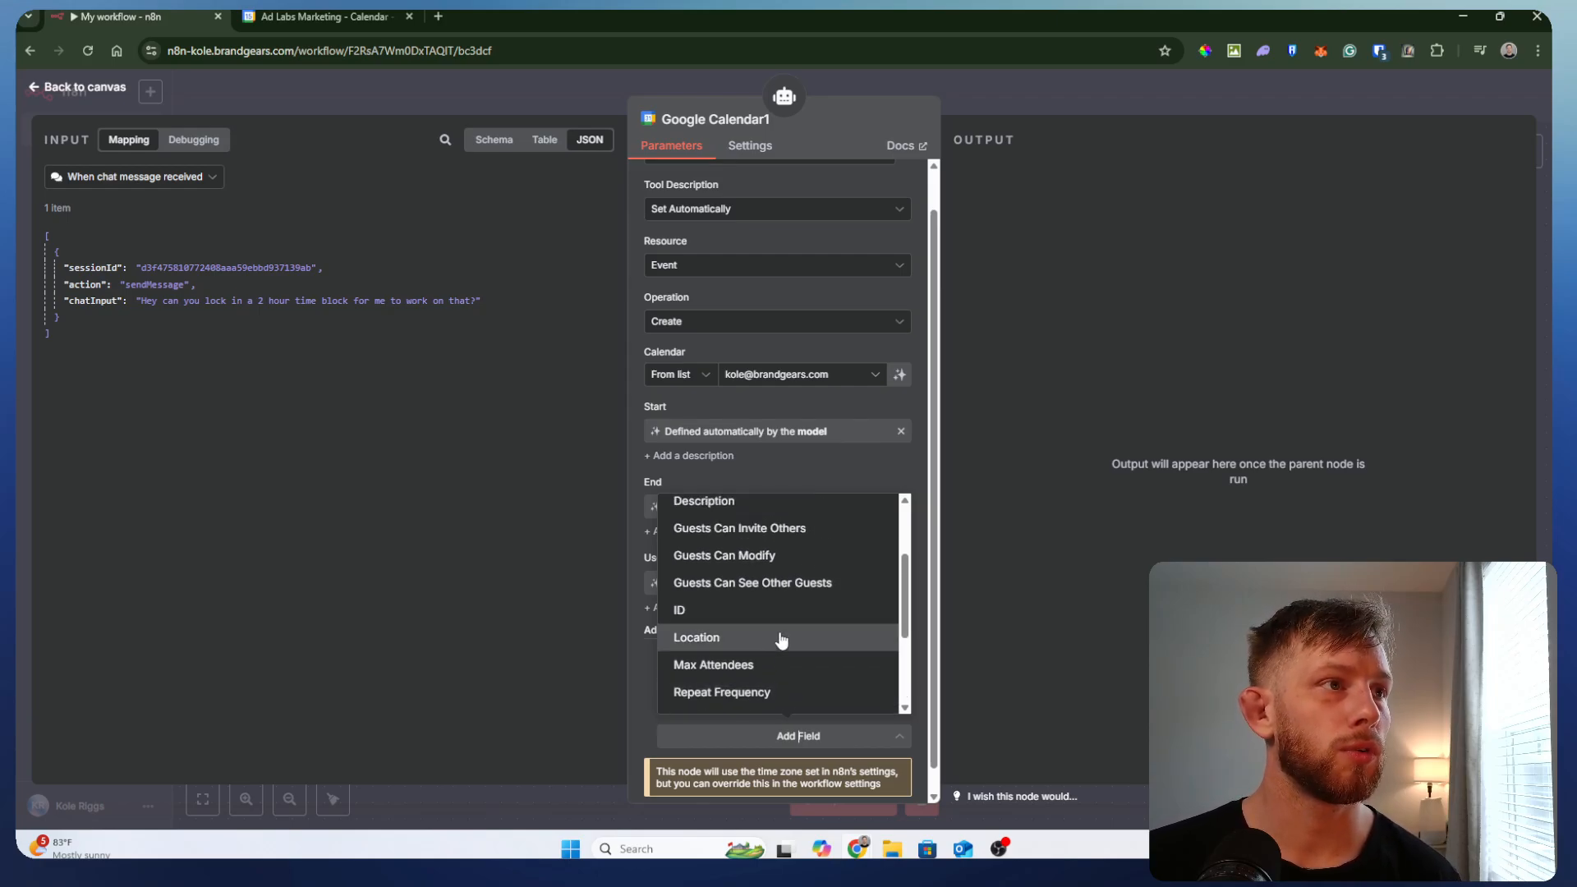
click(780, 640)
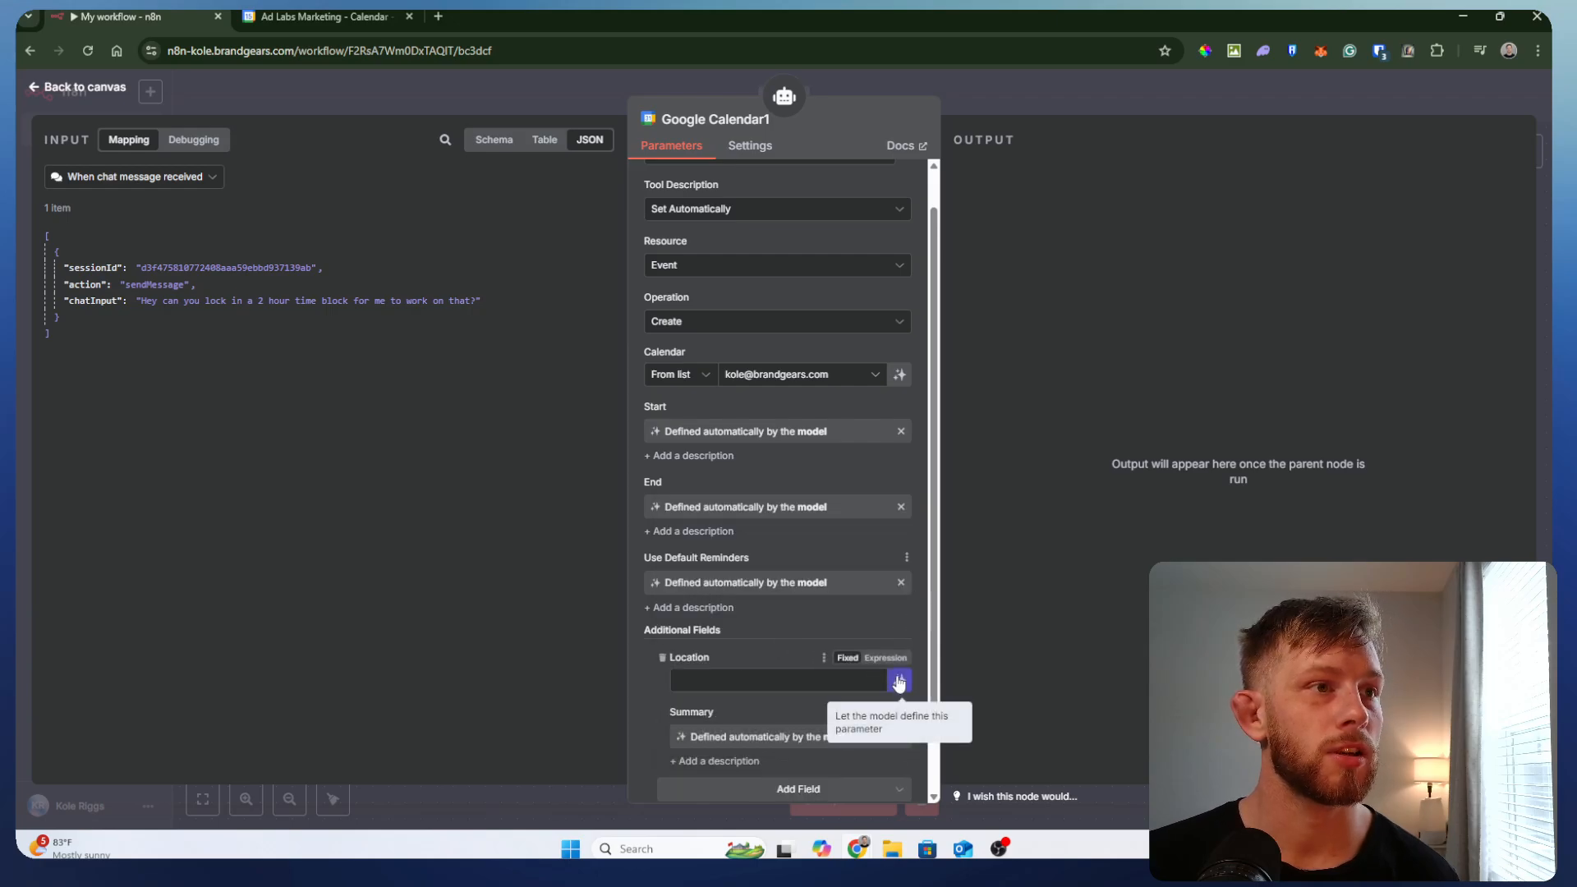
scroll(884, 657, down, 2)
- Add a Description field to the event and let the model define it automatically
click(782, 713)
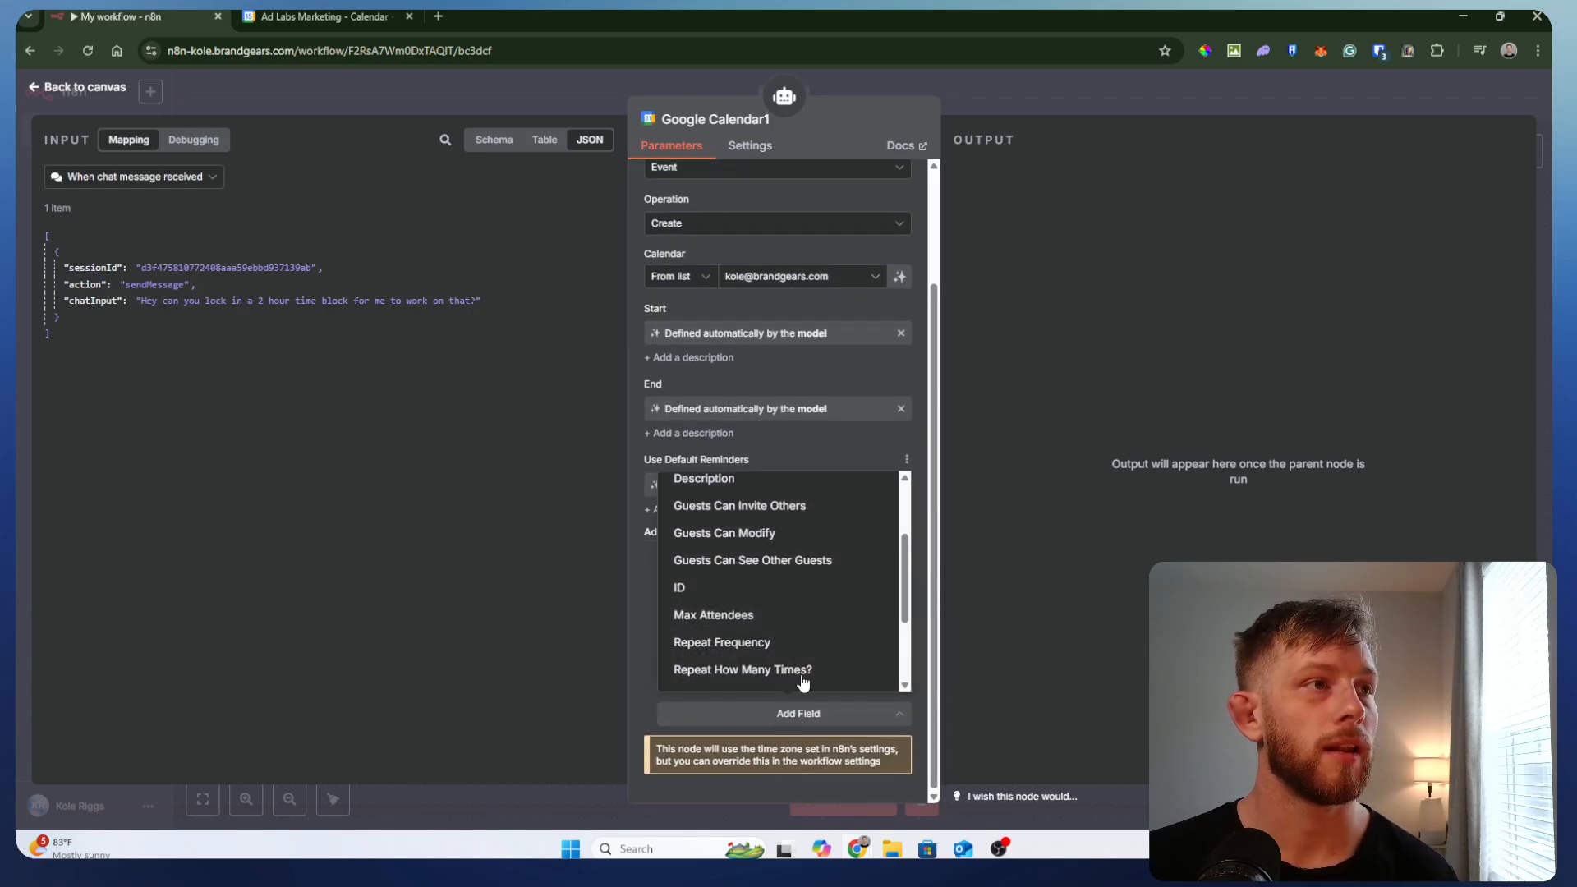
scroll(825, 588, up, 1)
click(868, 562)
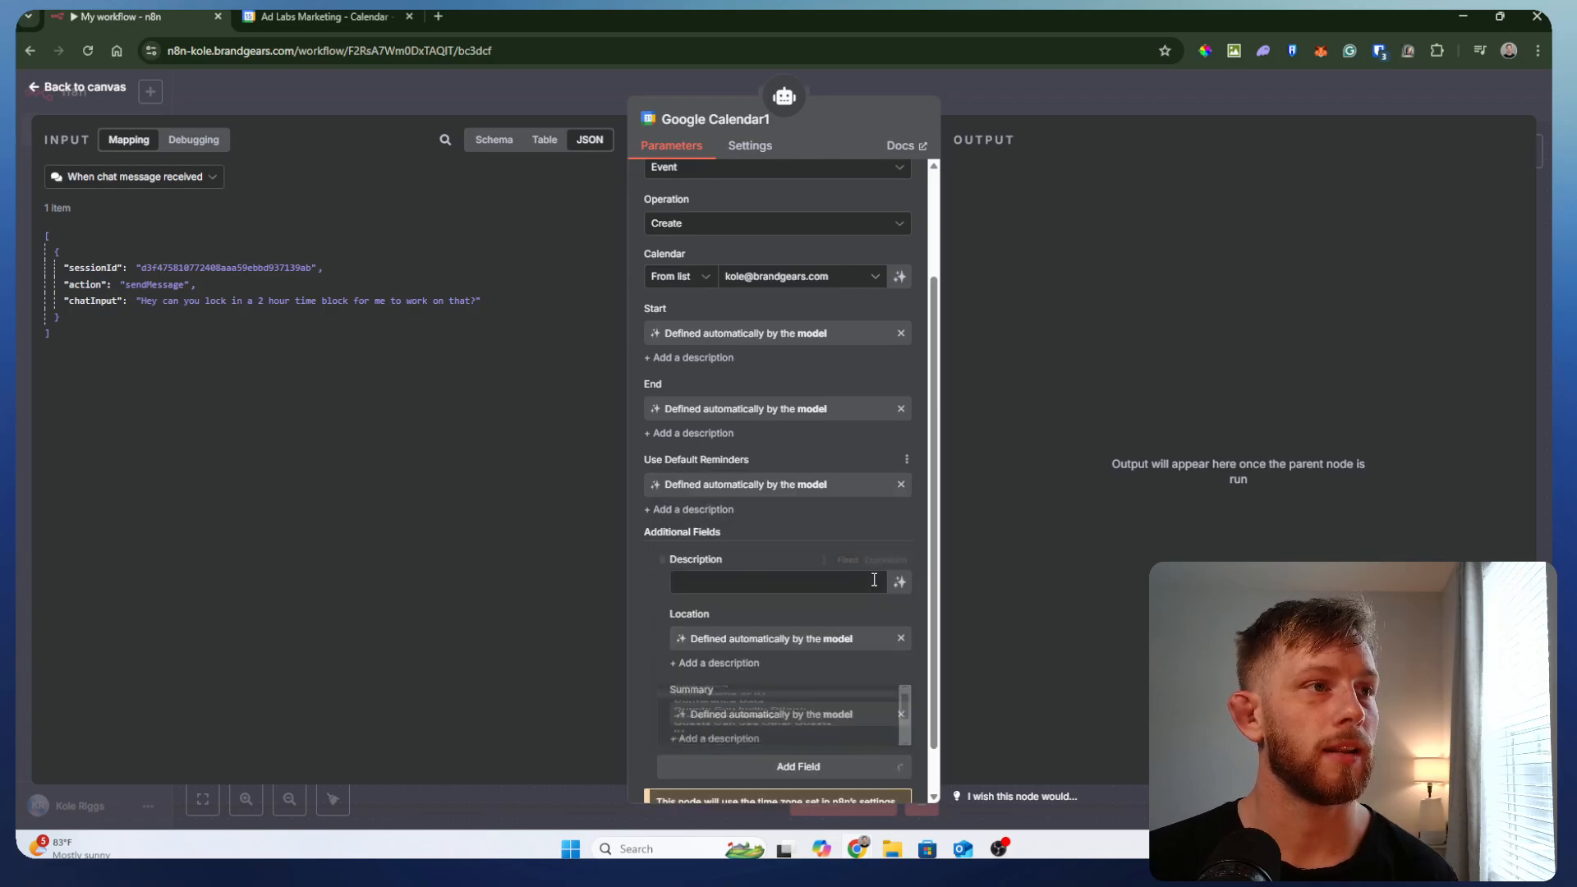
scroll(883, 664, down, 1)
click(899, 529)
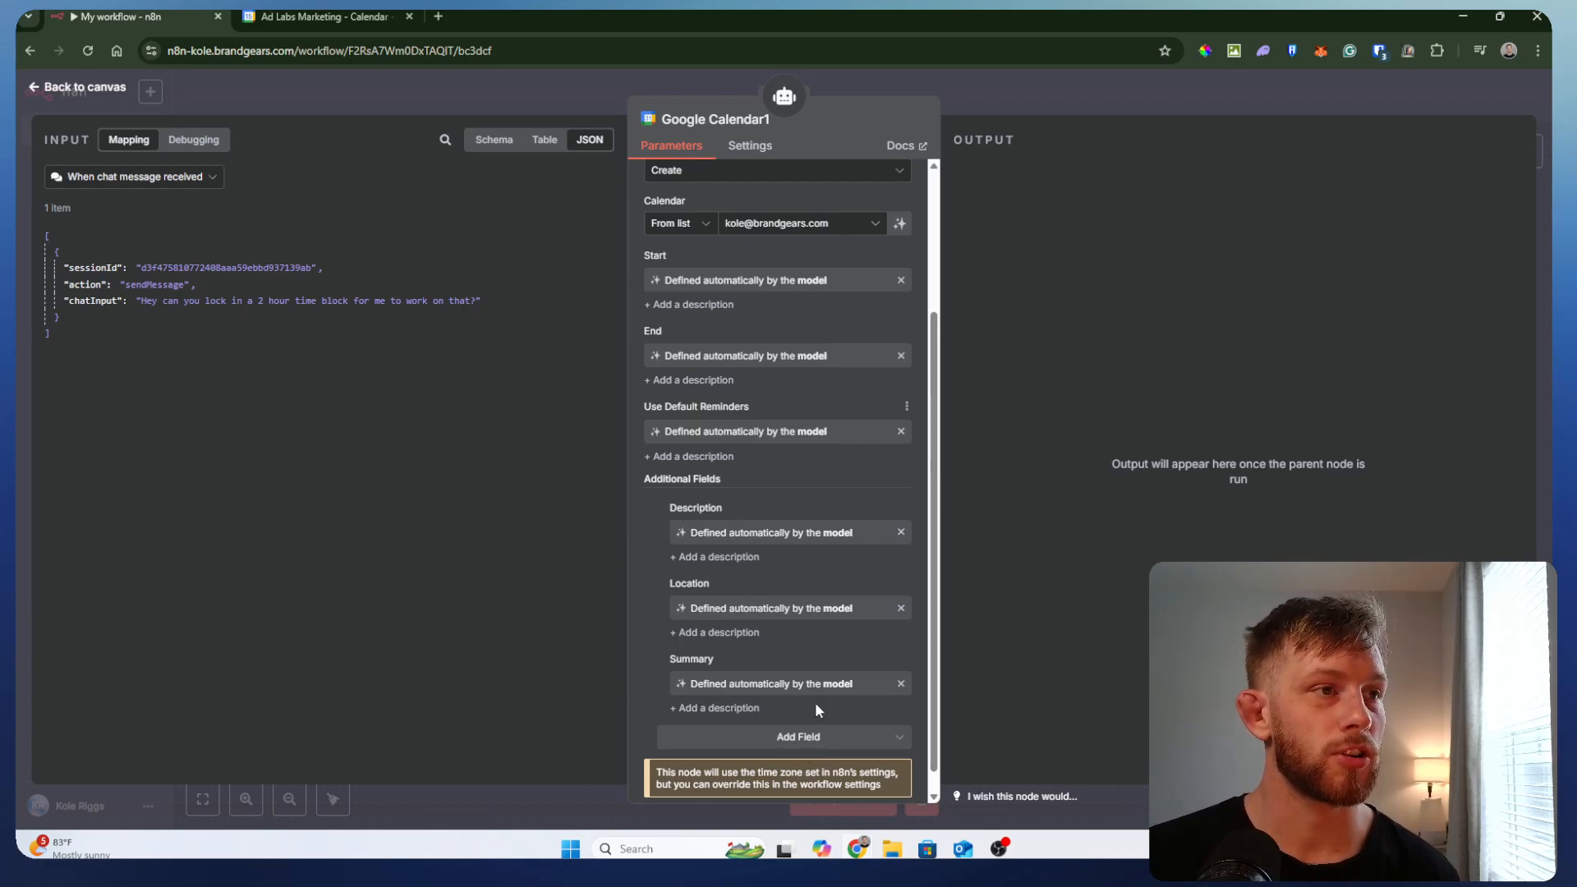
- Add an Attendees field to the event and let the model define its first attendee entry
click(809, 736)
scroll(801, 625, up, 1)
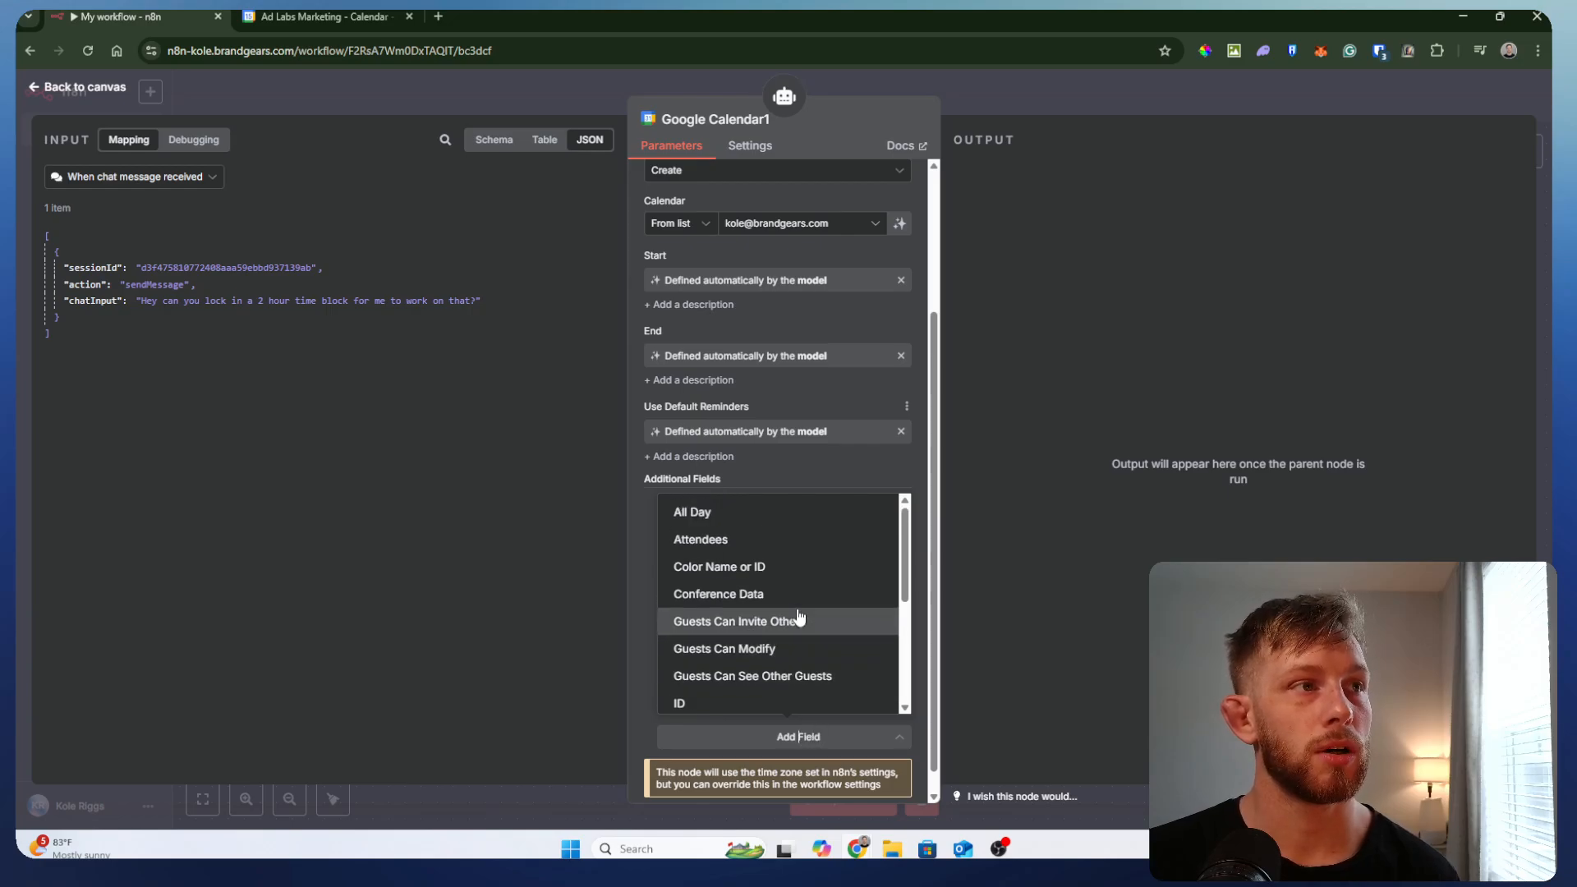
click(725, 539)
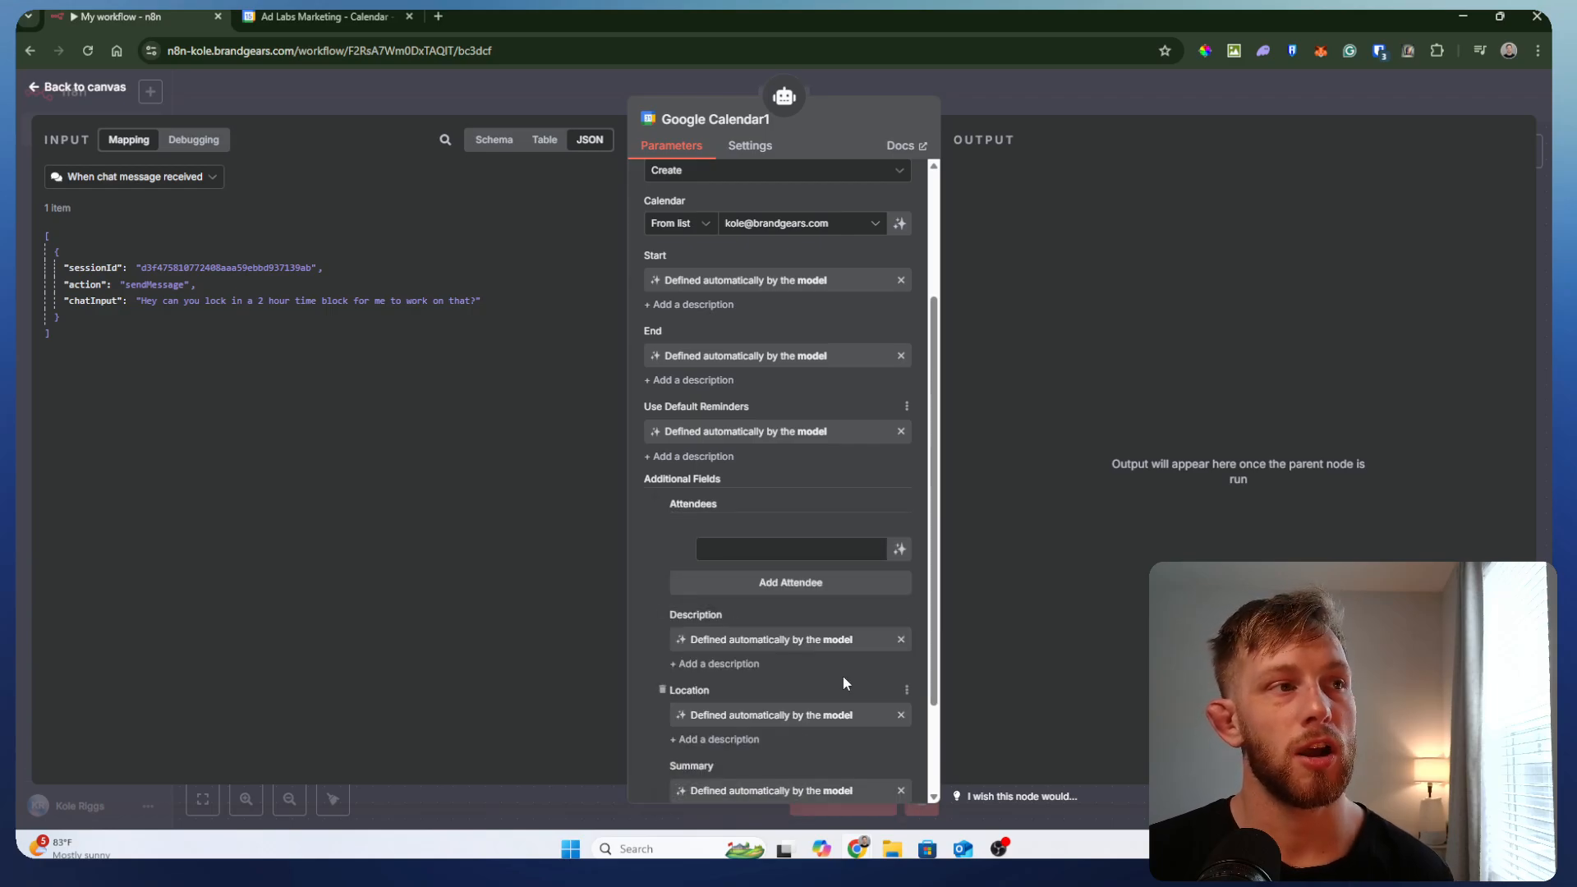
scroll(843, 681, down, 2)
click(900, 418)
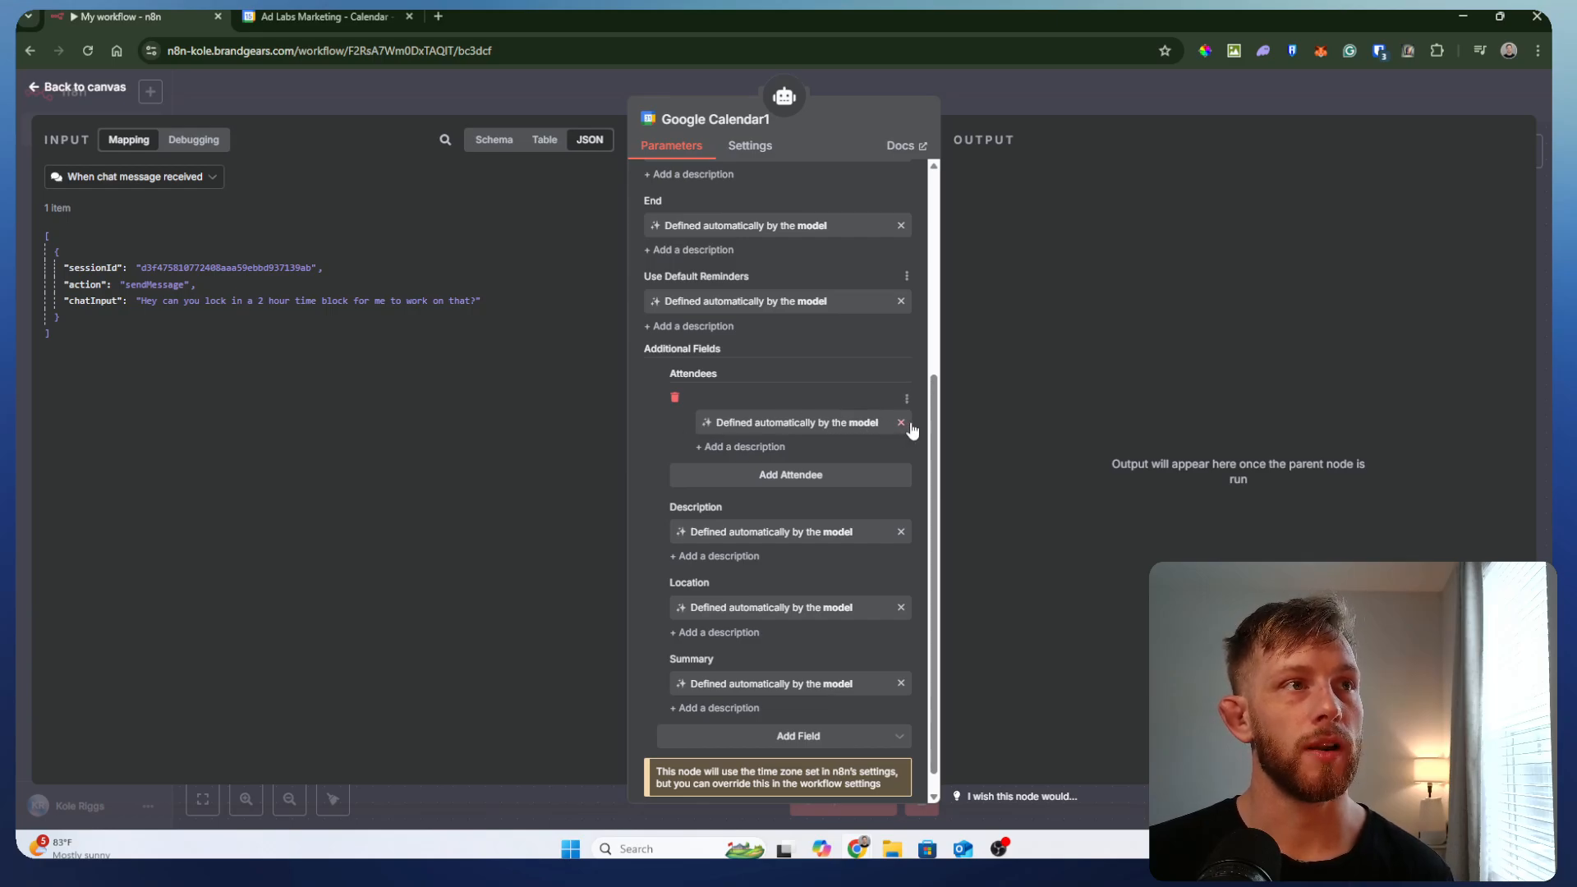
click(788, 480)
click(784, 523)
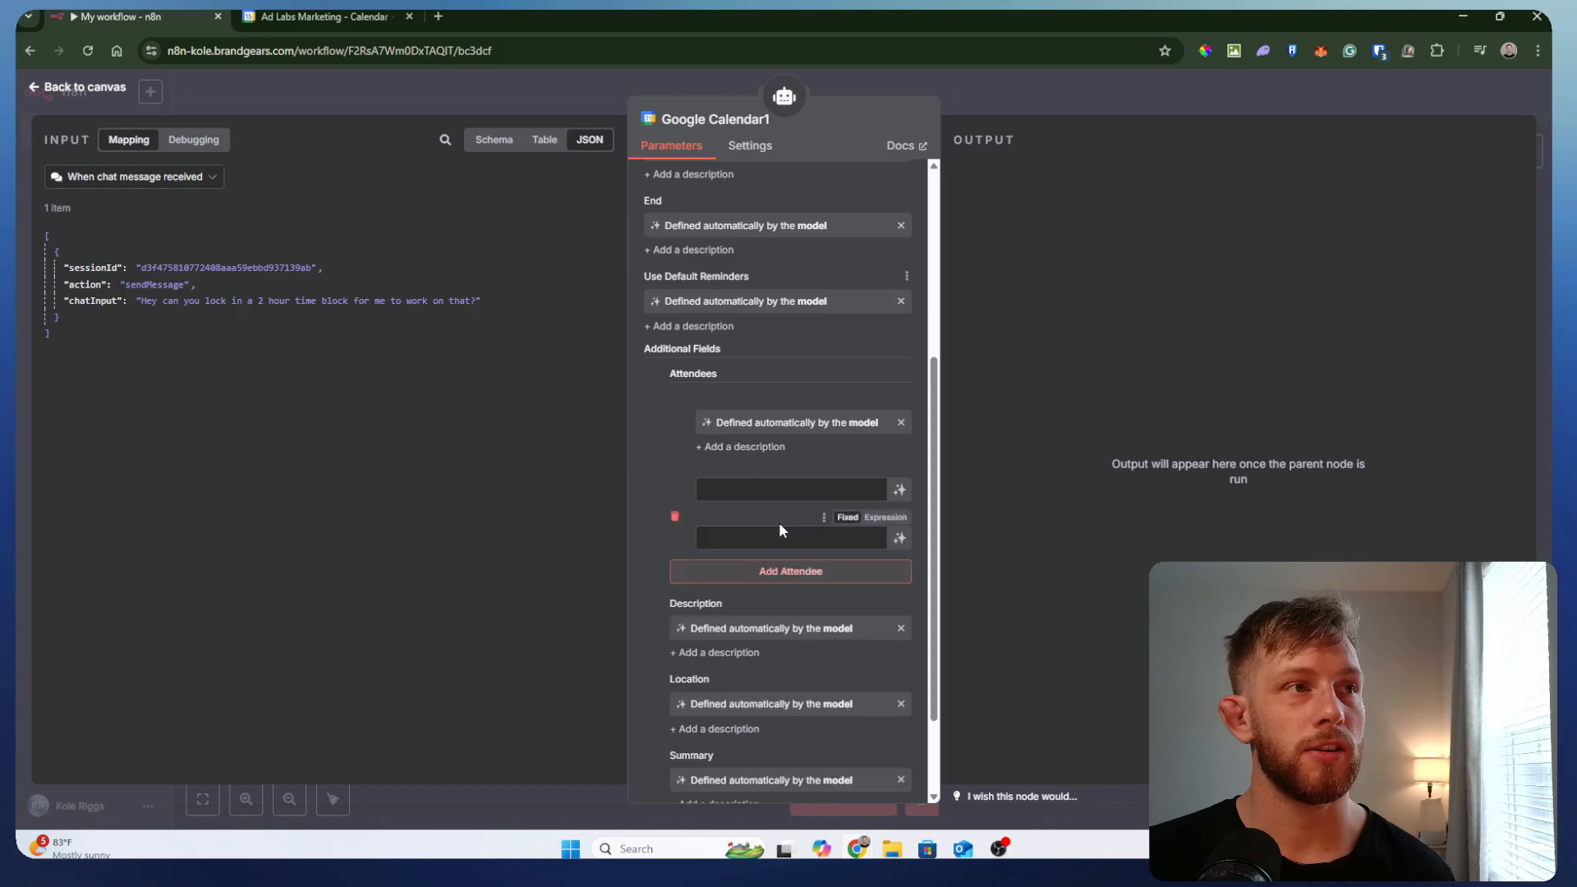
click(772, 571)
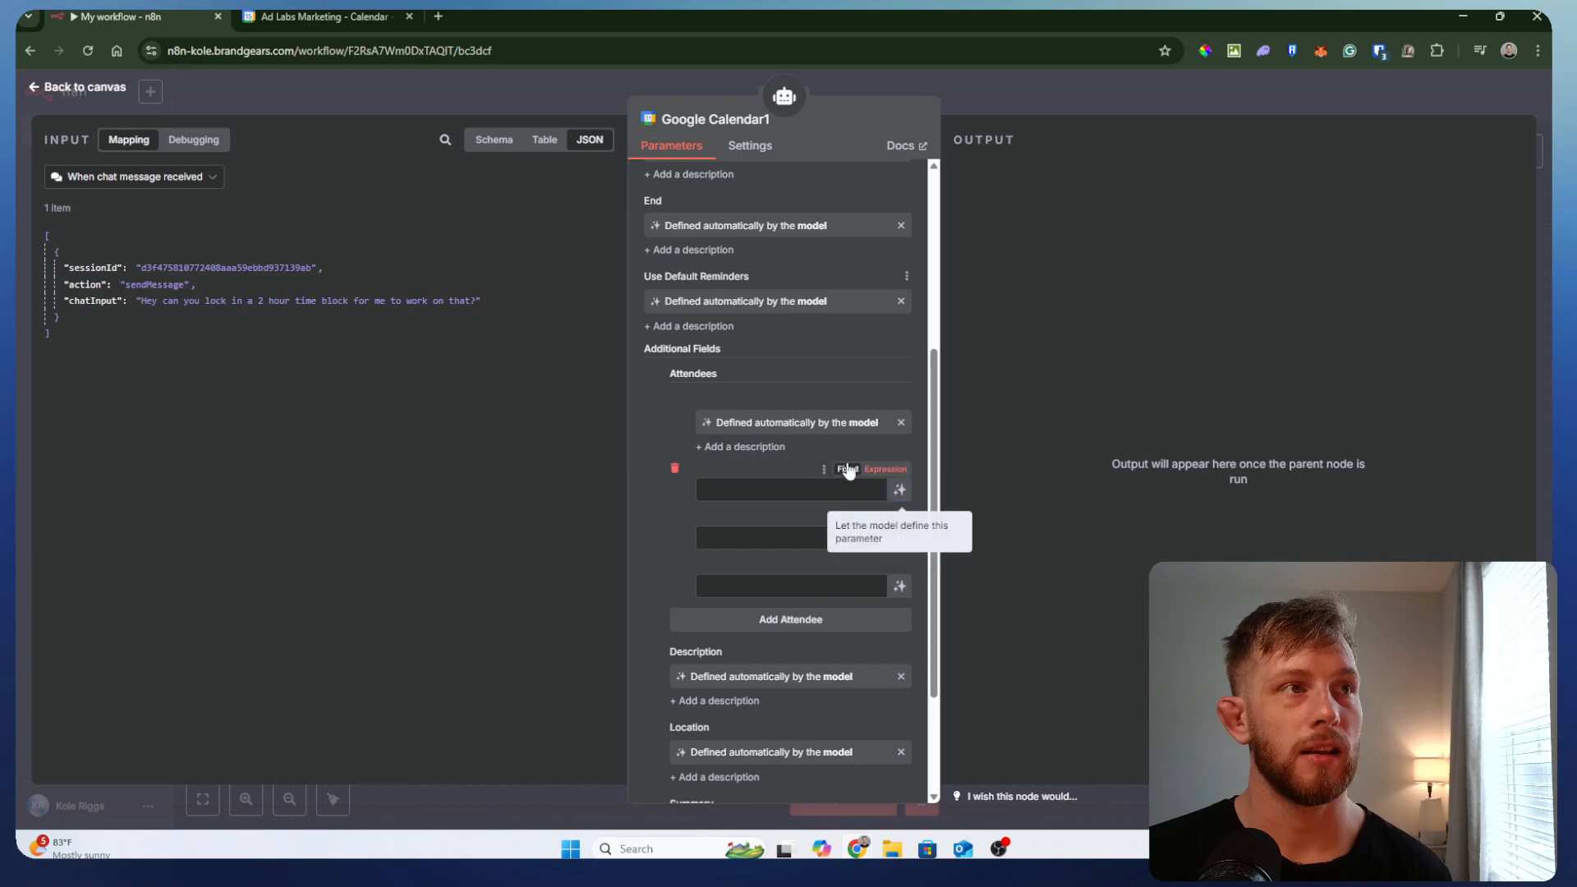
click(674, 471)
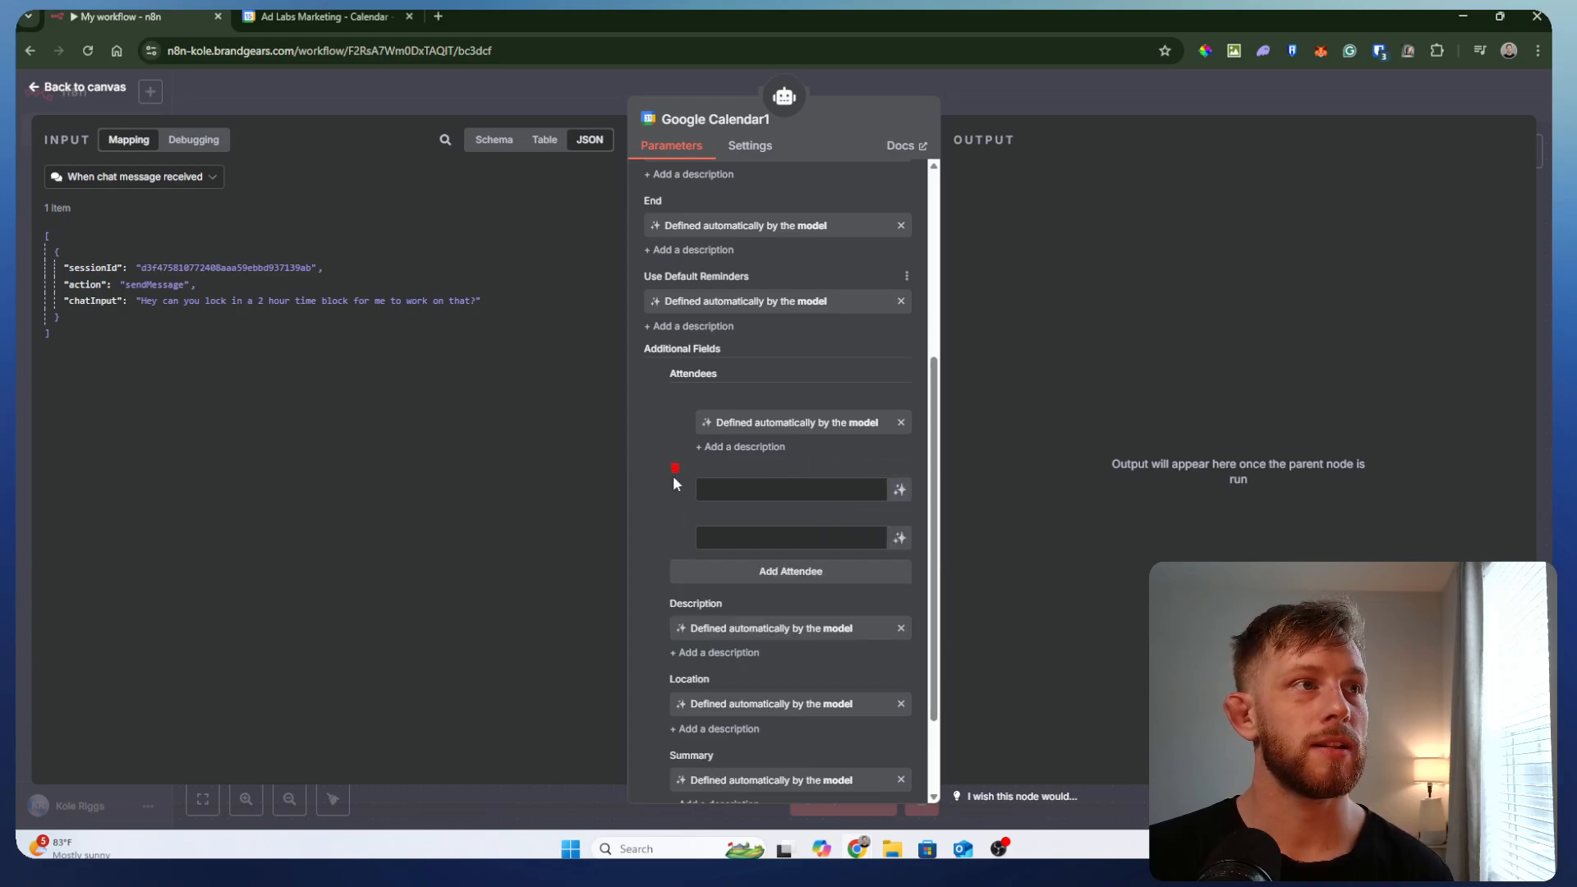
click(675, 475)
click(673, 472)
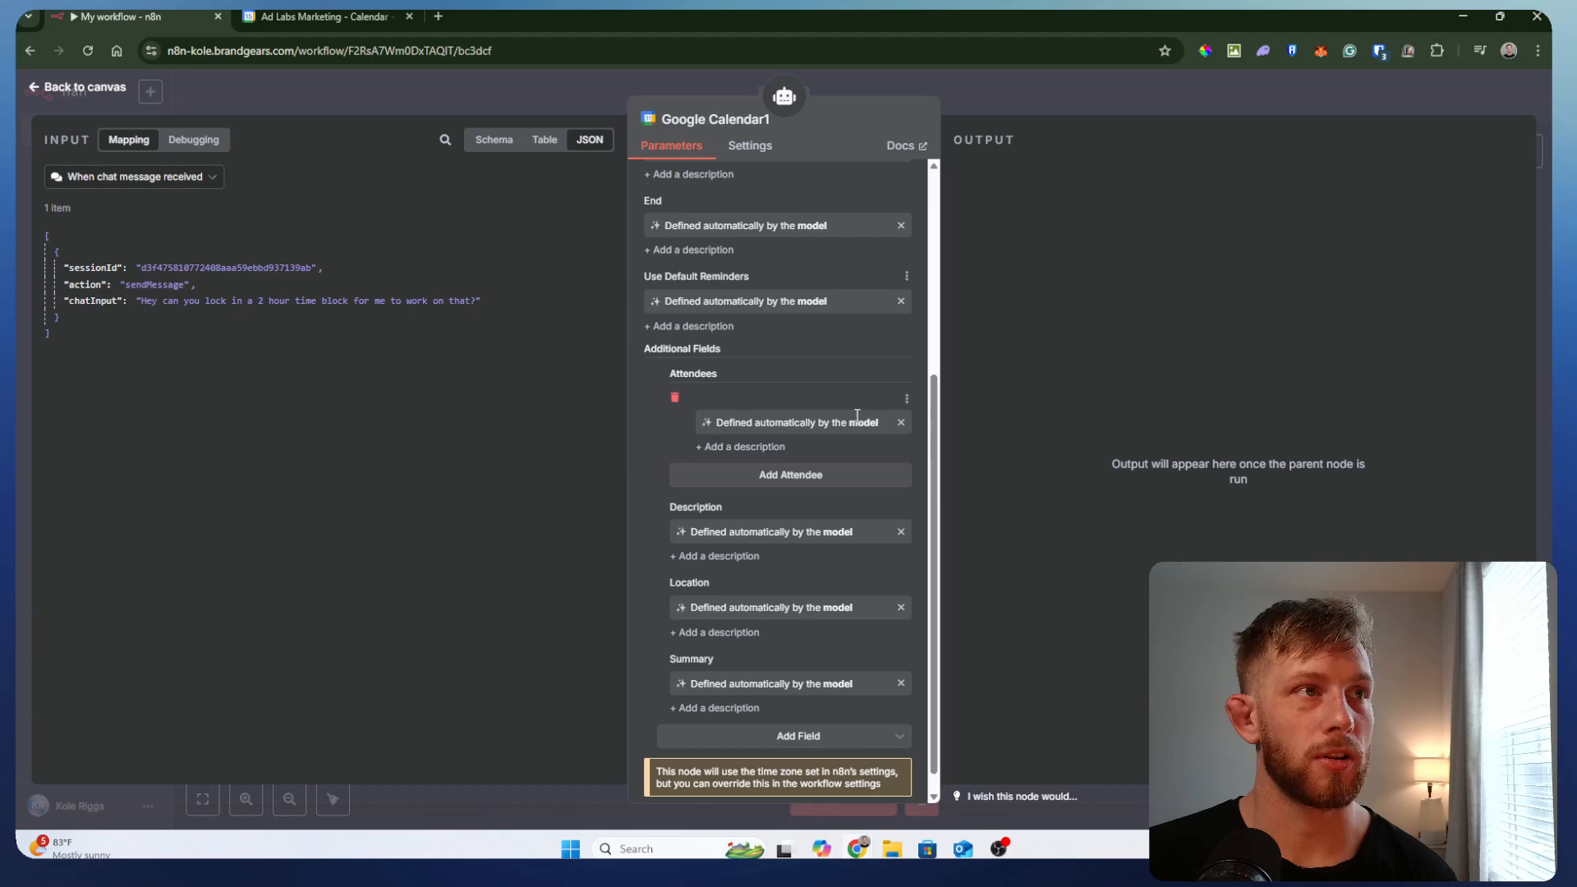
- Delete the model-defined attendee entry from the Attendees field, then return to the canvas and save the workflow
click(674, 396)
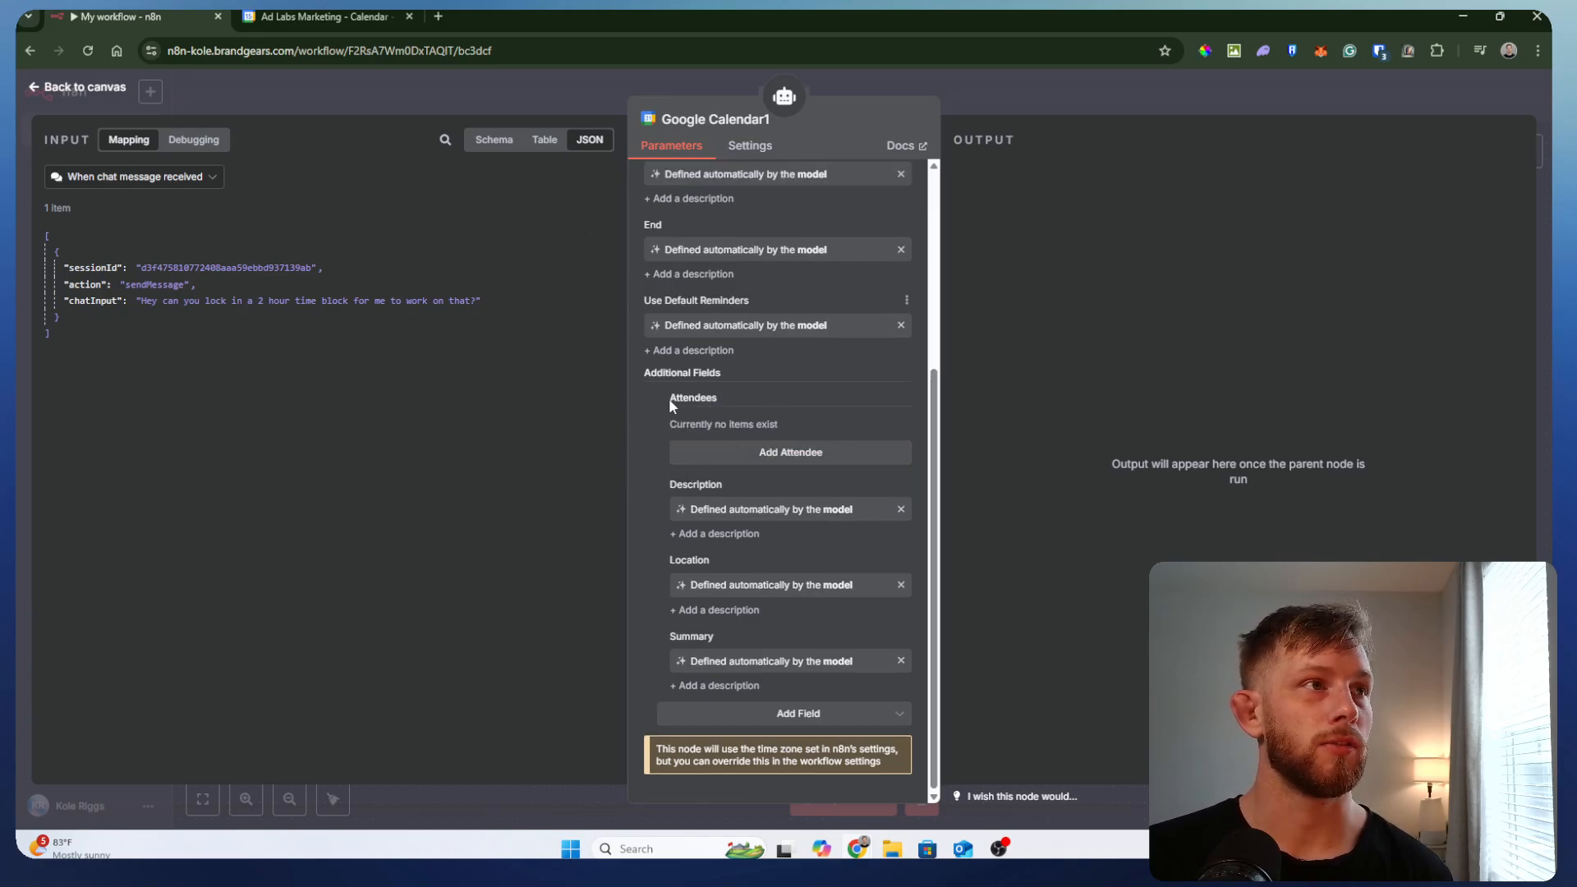
drag(668, 398, 687, 427)
click(788, 423)
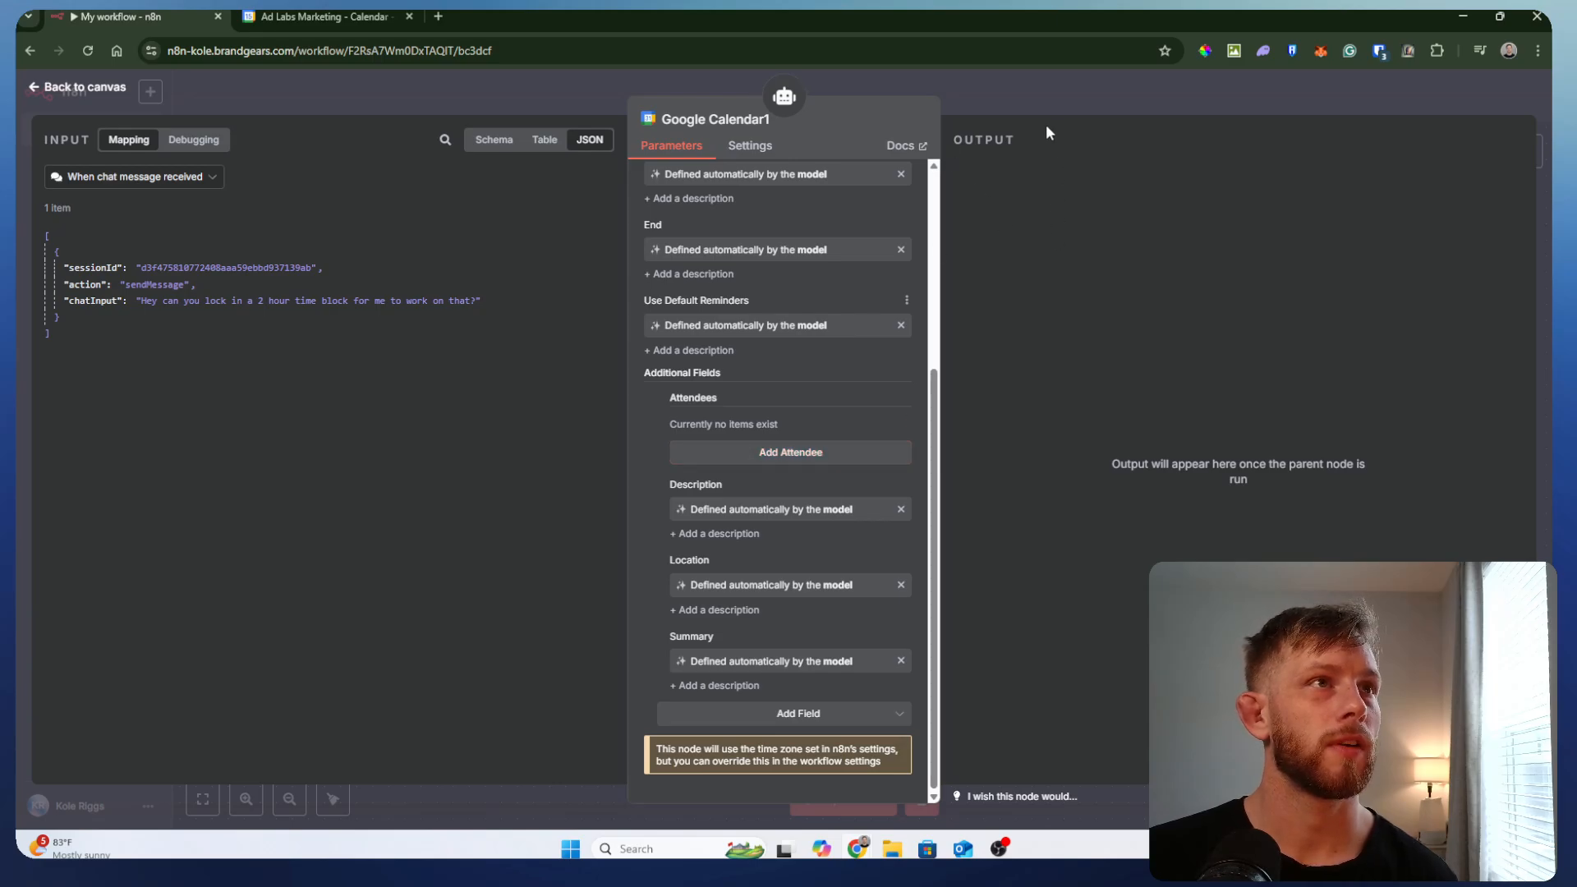
key(Escape)
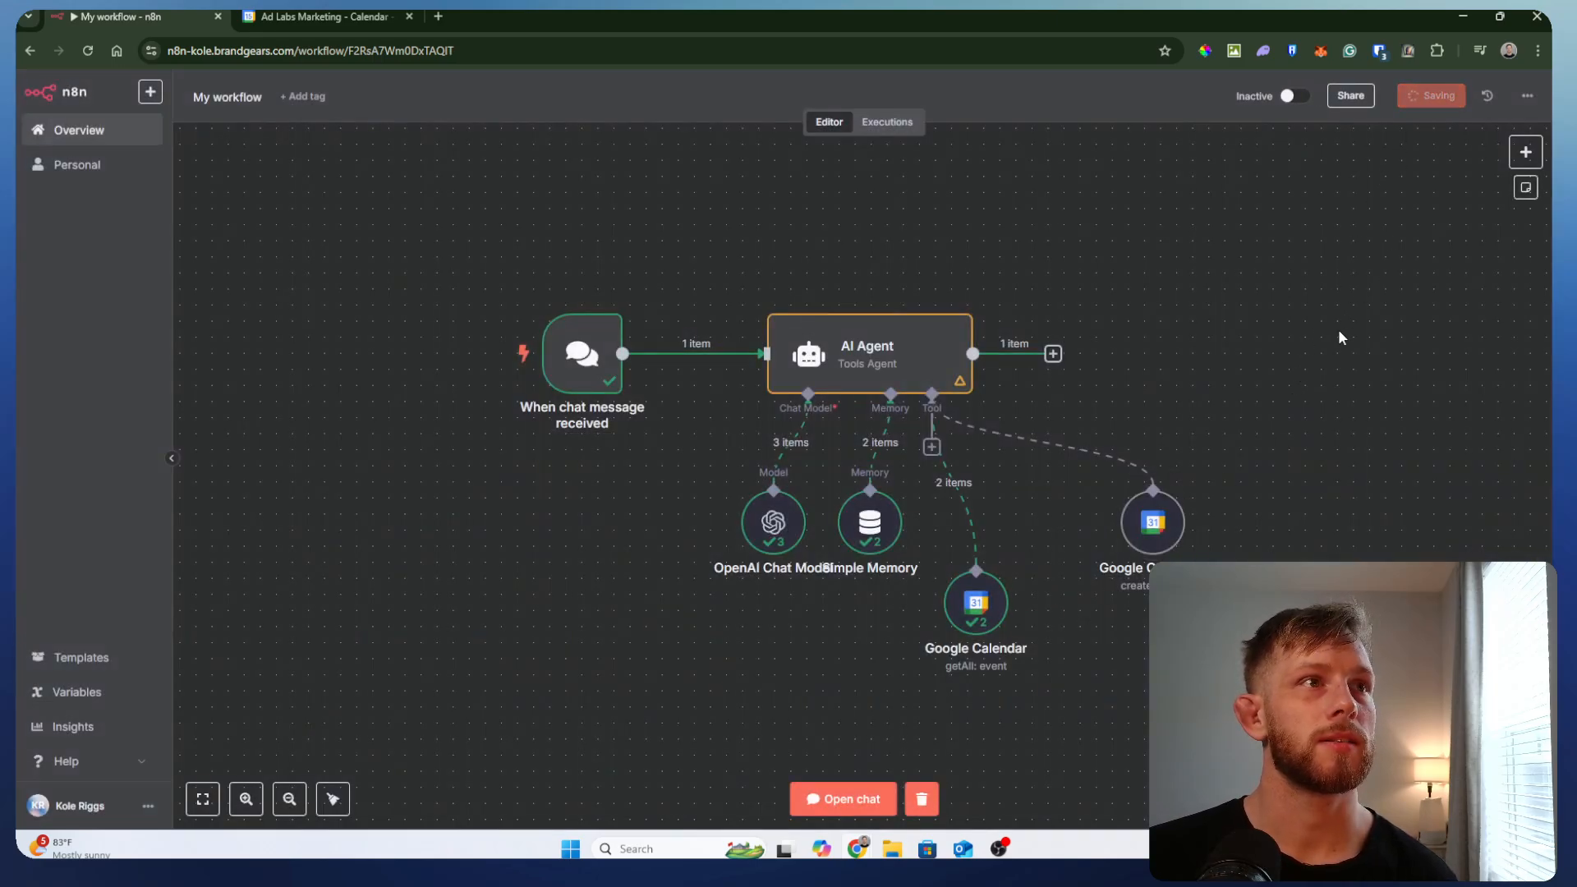
- Clear the previous execution data from the workflow and start a fresh chat session
click(328, 16)
key(ctrl+shift+Tab)
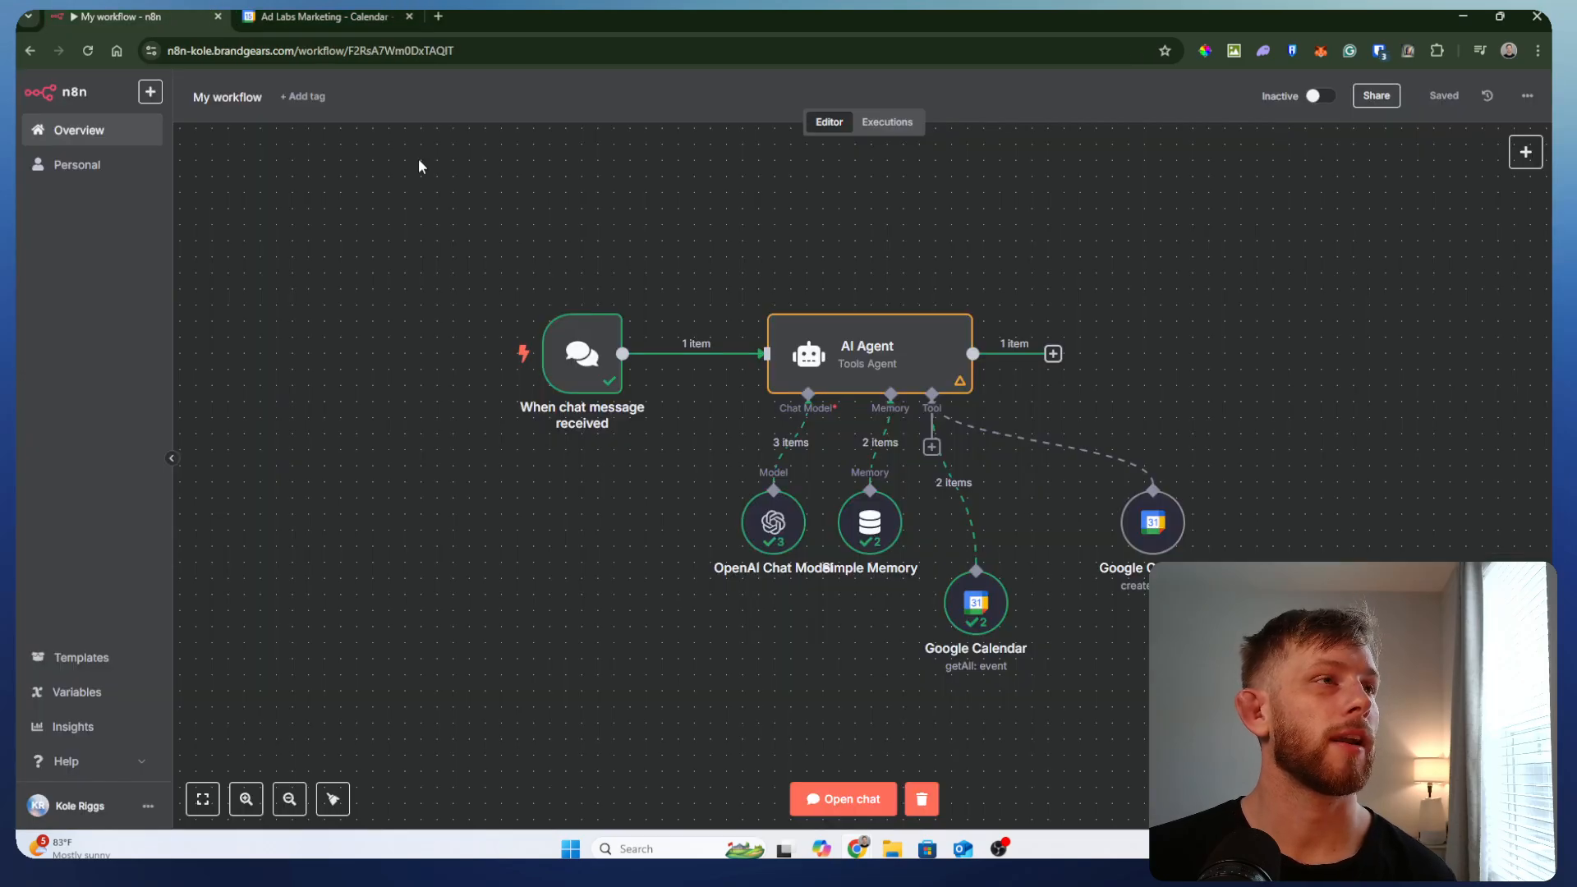
click(922, 799)
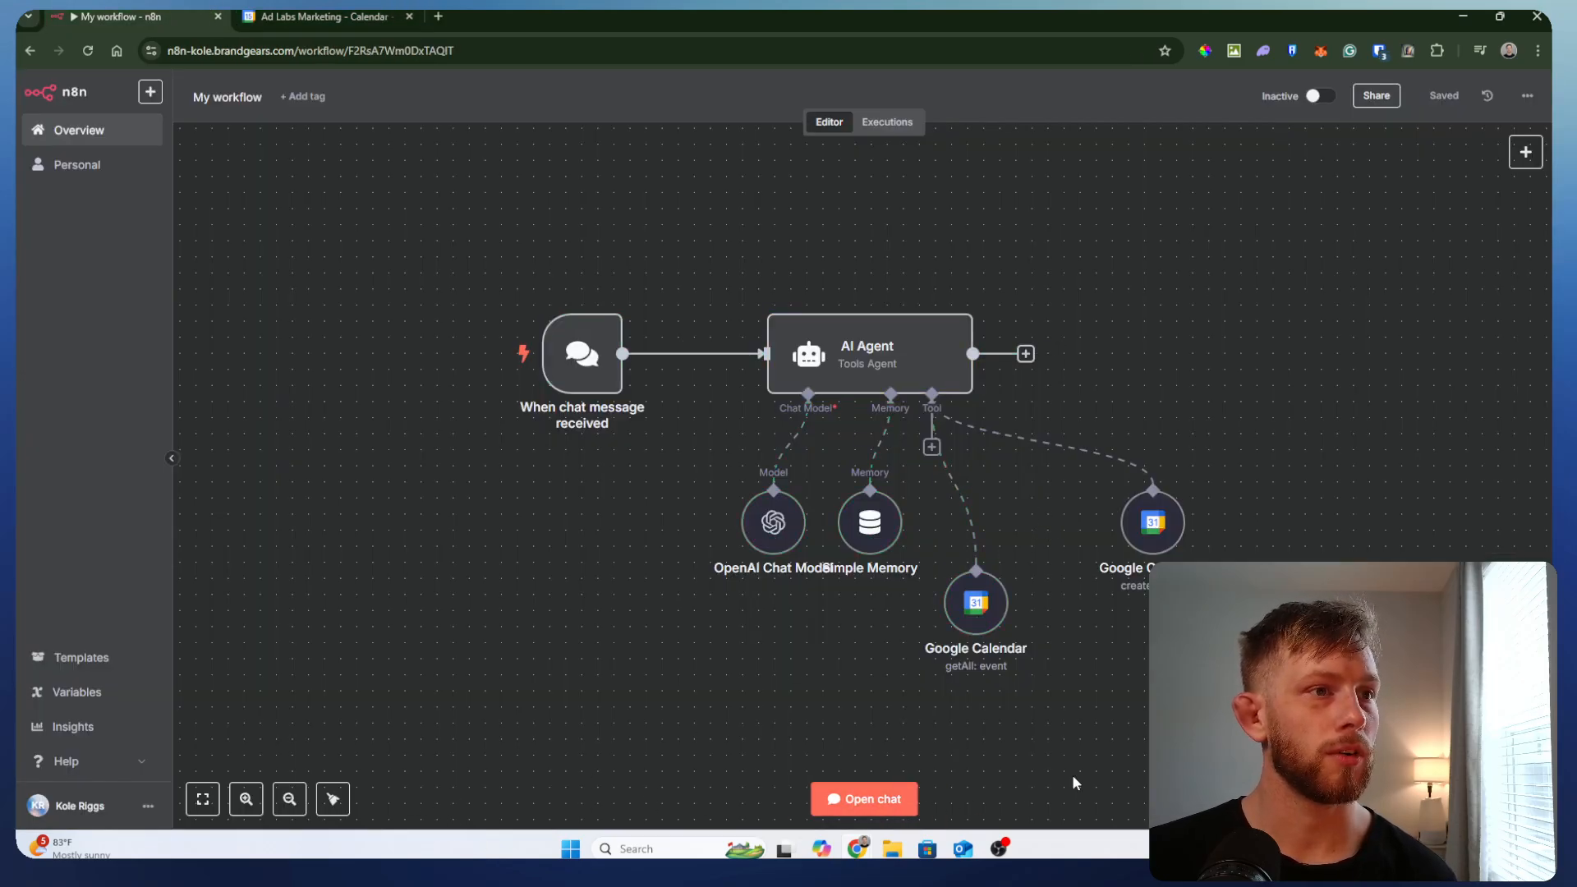
click(860, 799)
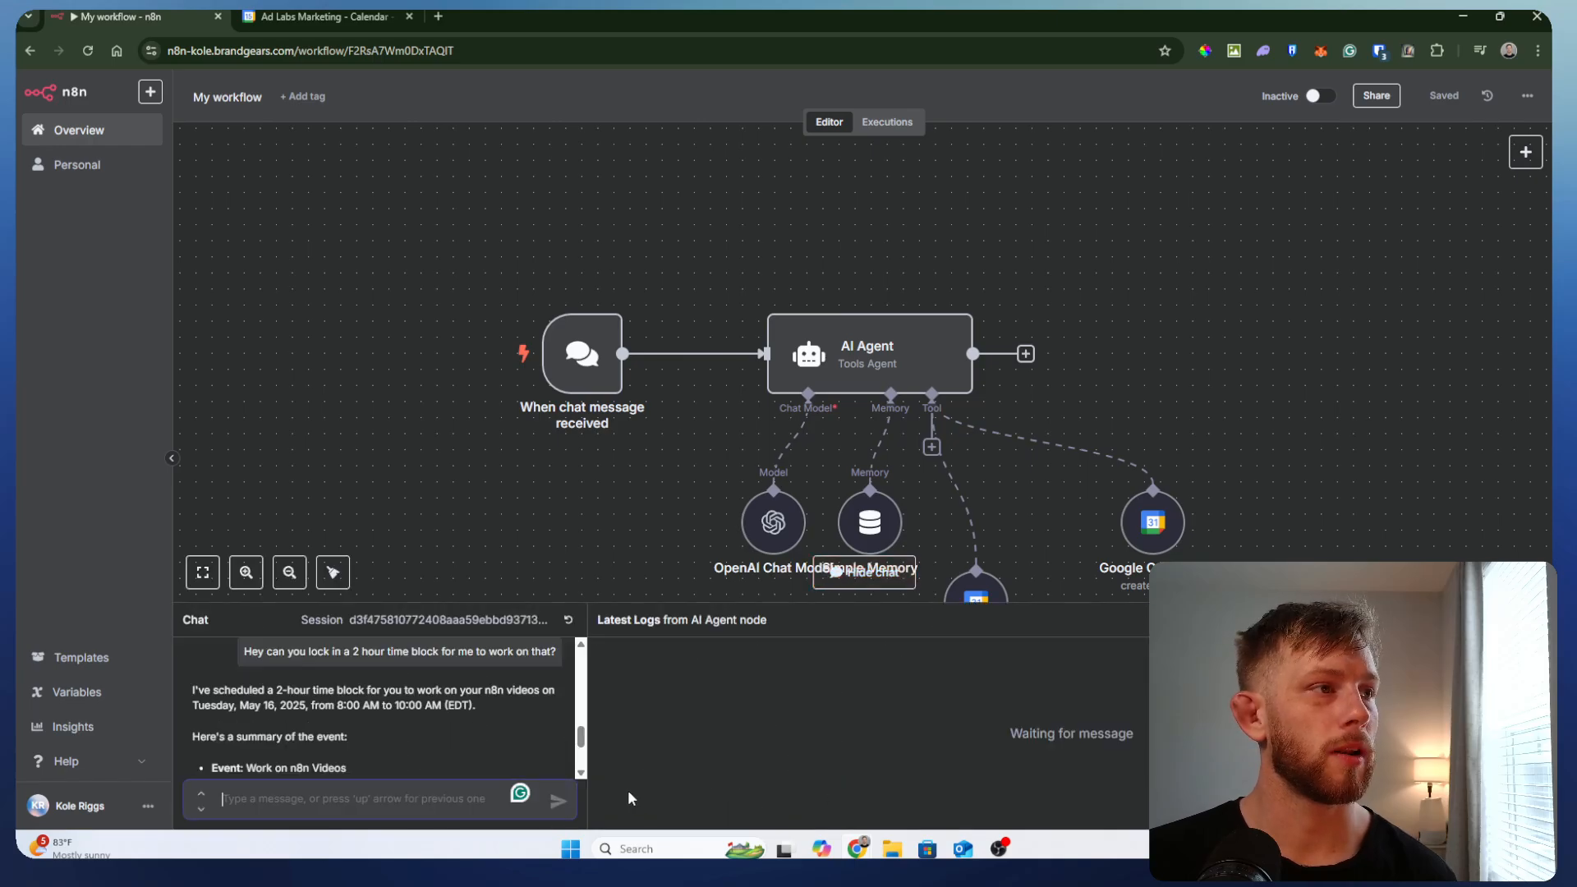
click(568, 619)
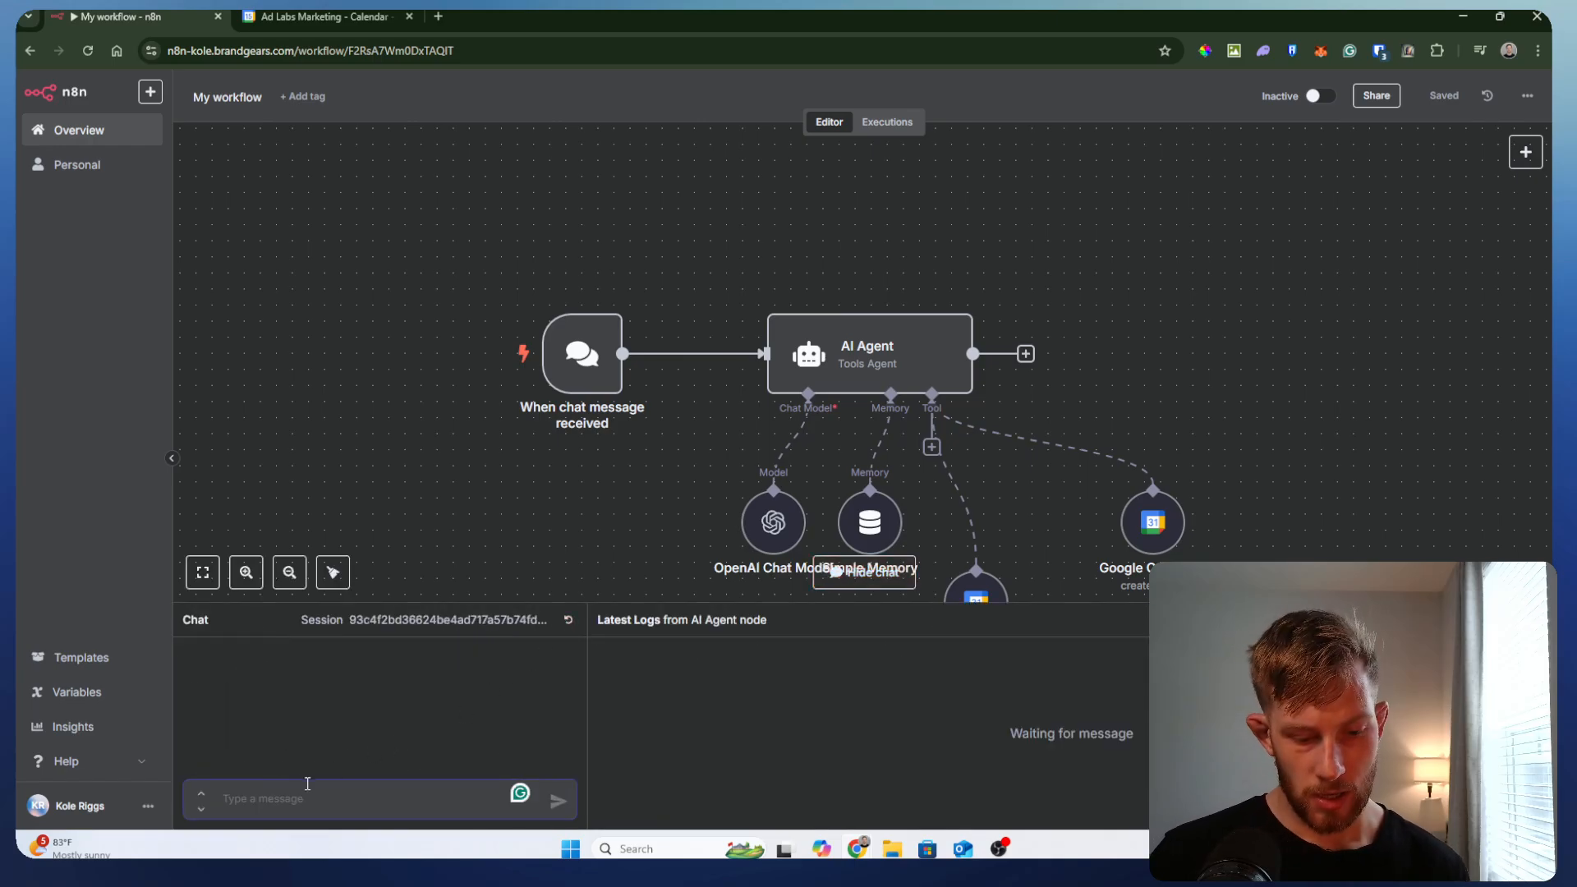
- Ask the agent in chat: "Hey do i have availability on tuesday at 10am for me to do n8n videos for 2 hours?"
text(Hey do)
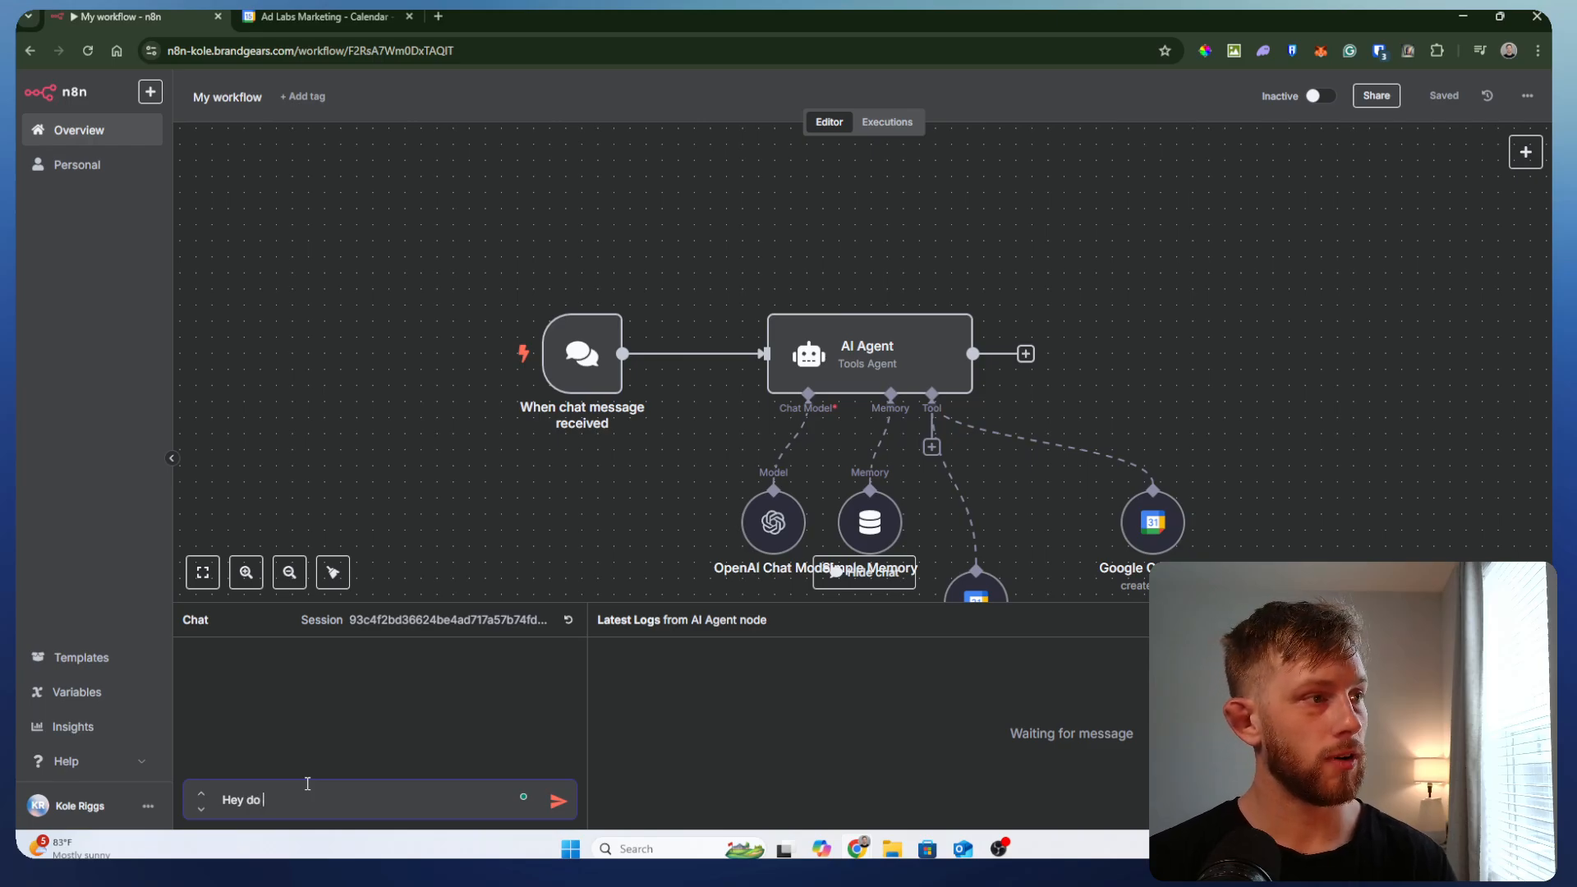
text( i have availabil)
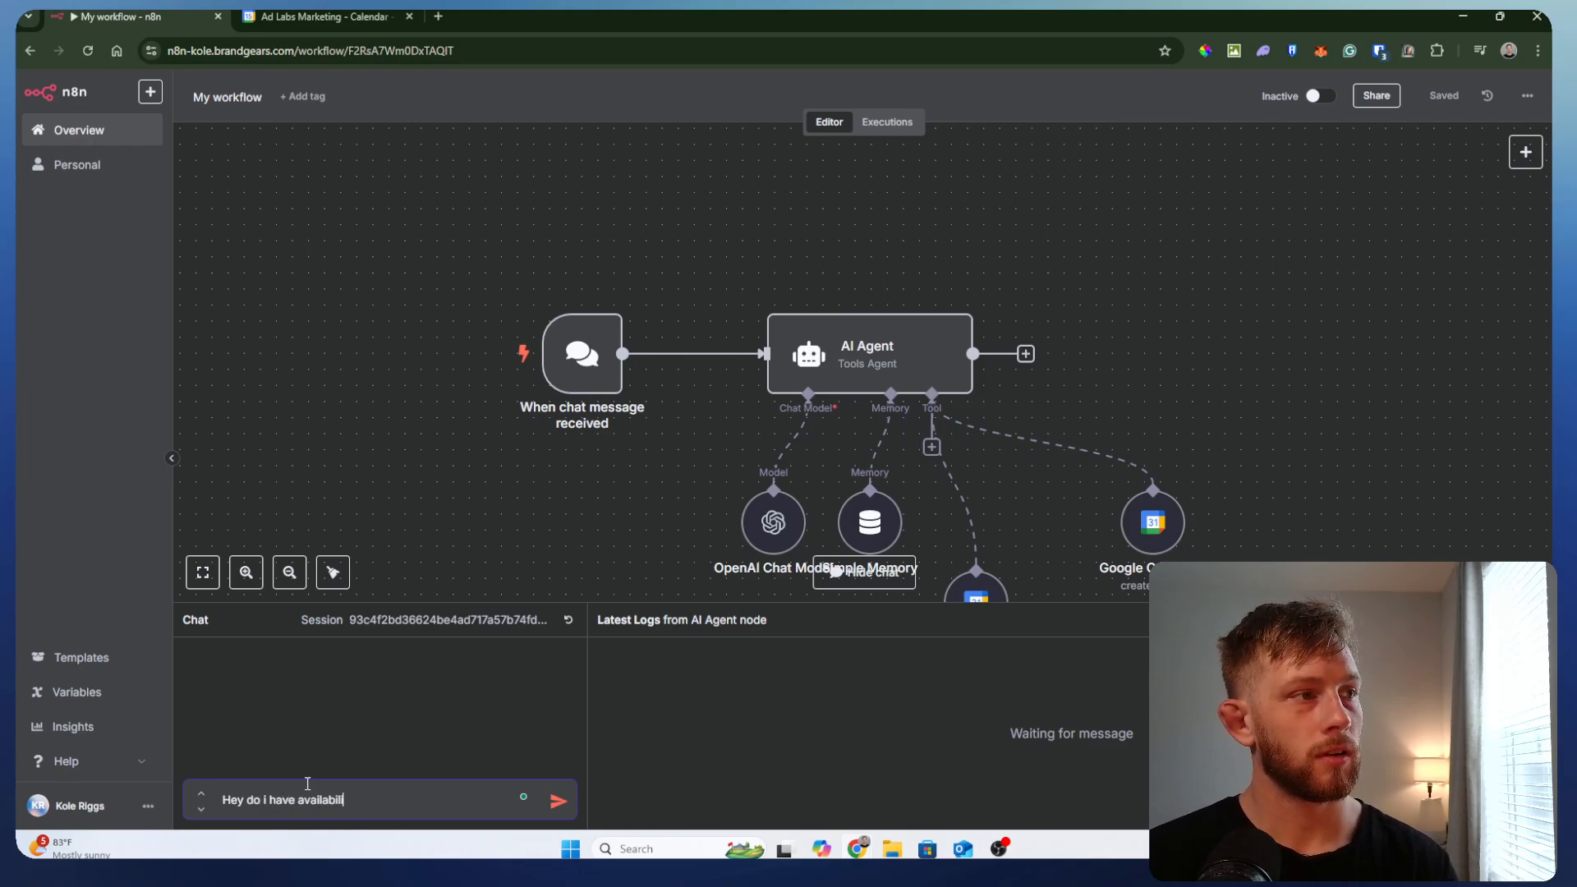
text(ity on turs)
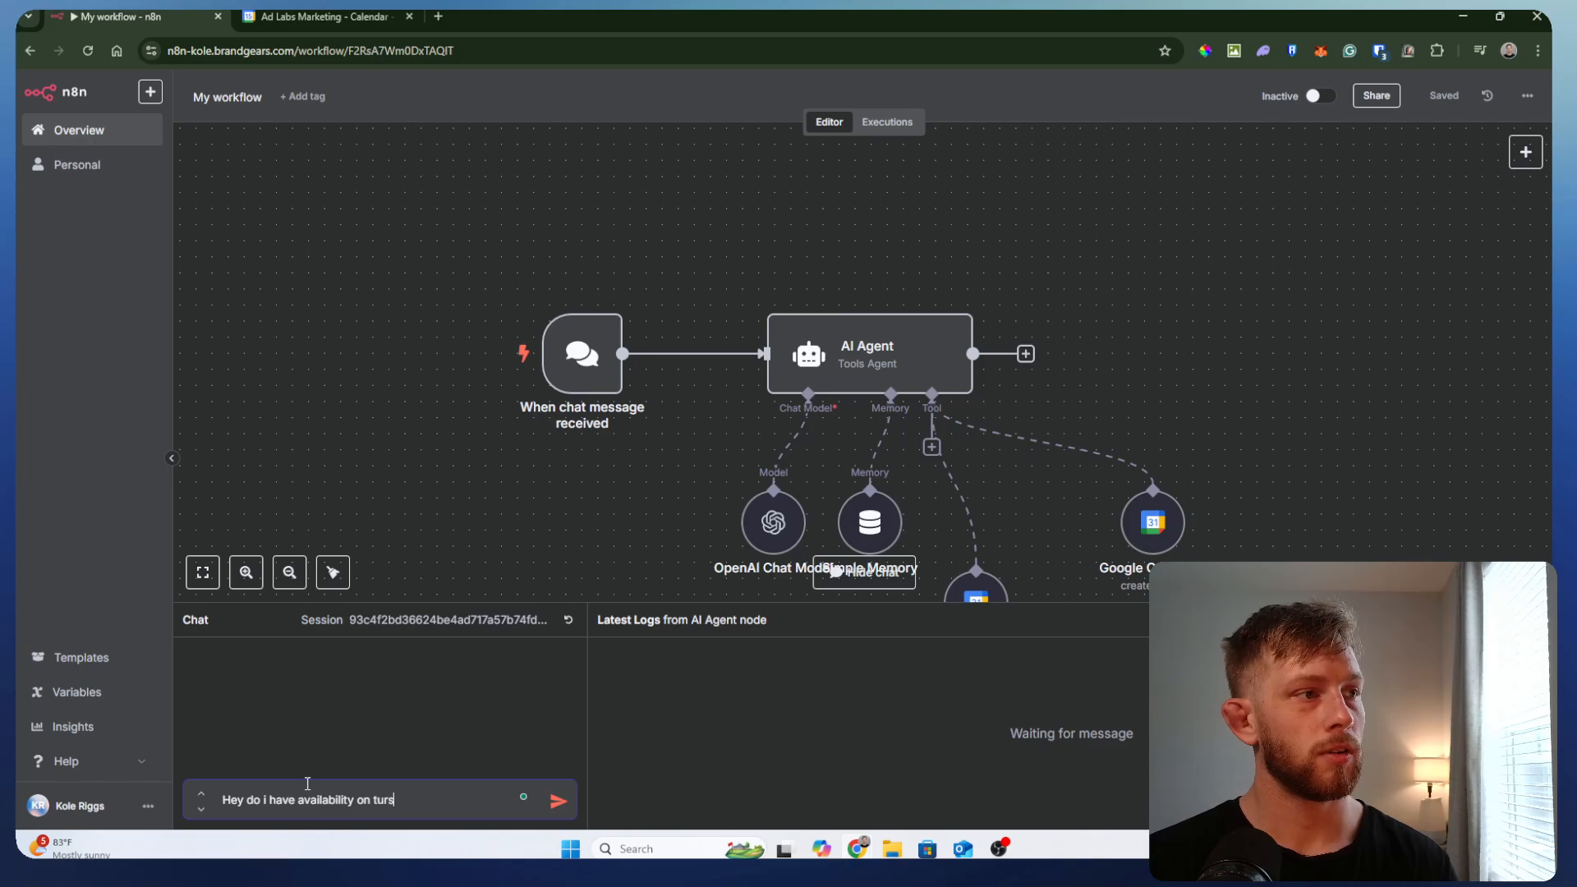
text(es)
key(BackSpace)
key(BackSpace)
key(BackSpace)
text(esday at)
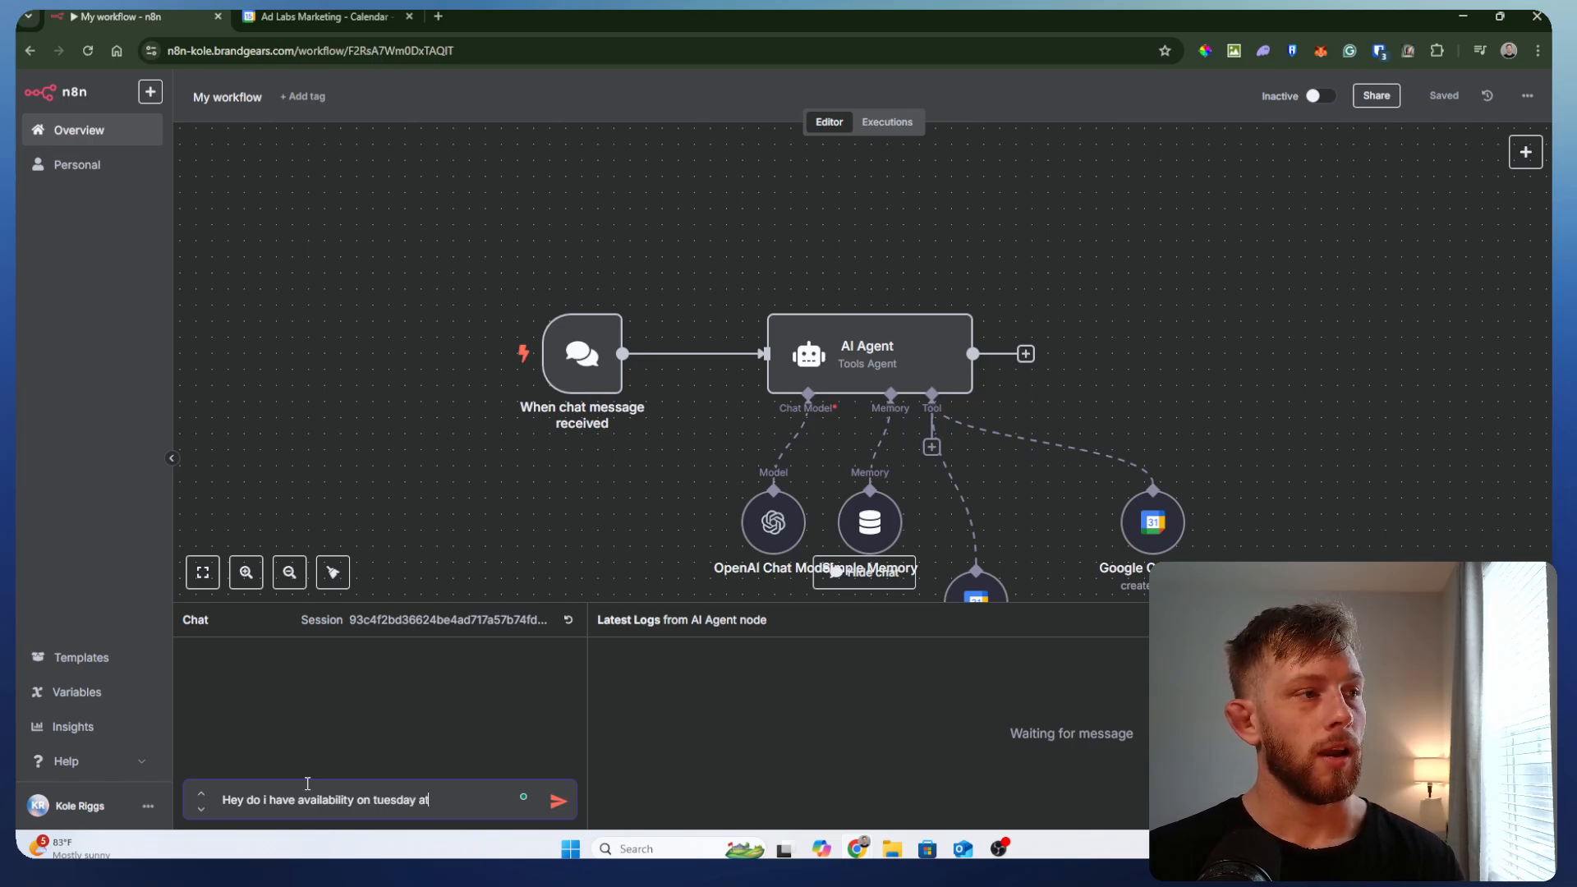
text( 10am fo)
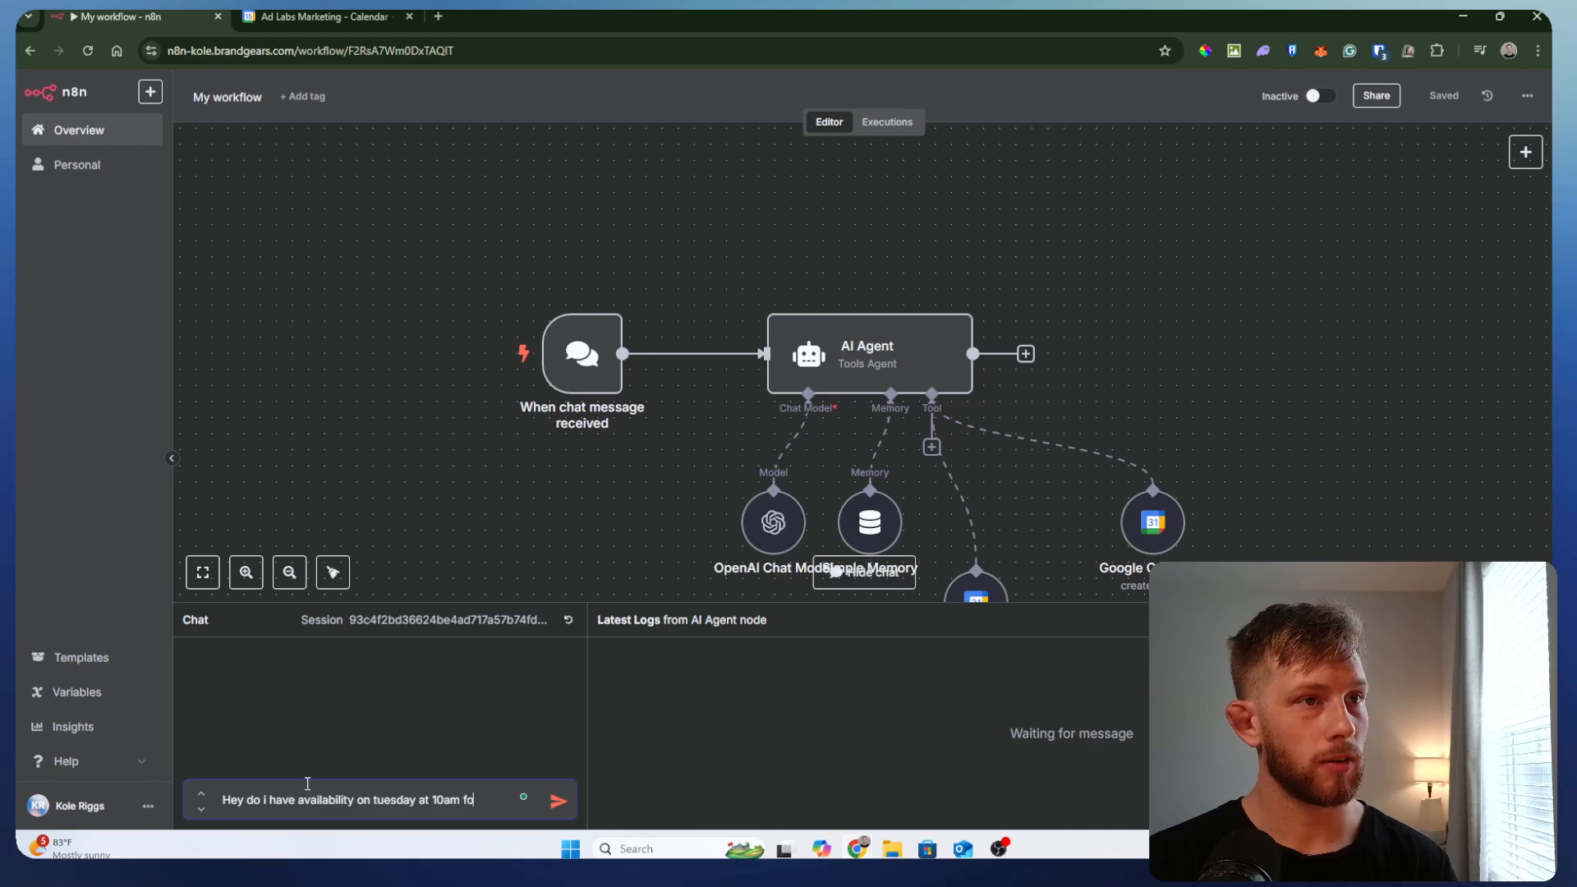
text(r my do)
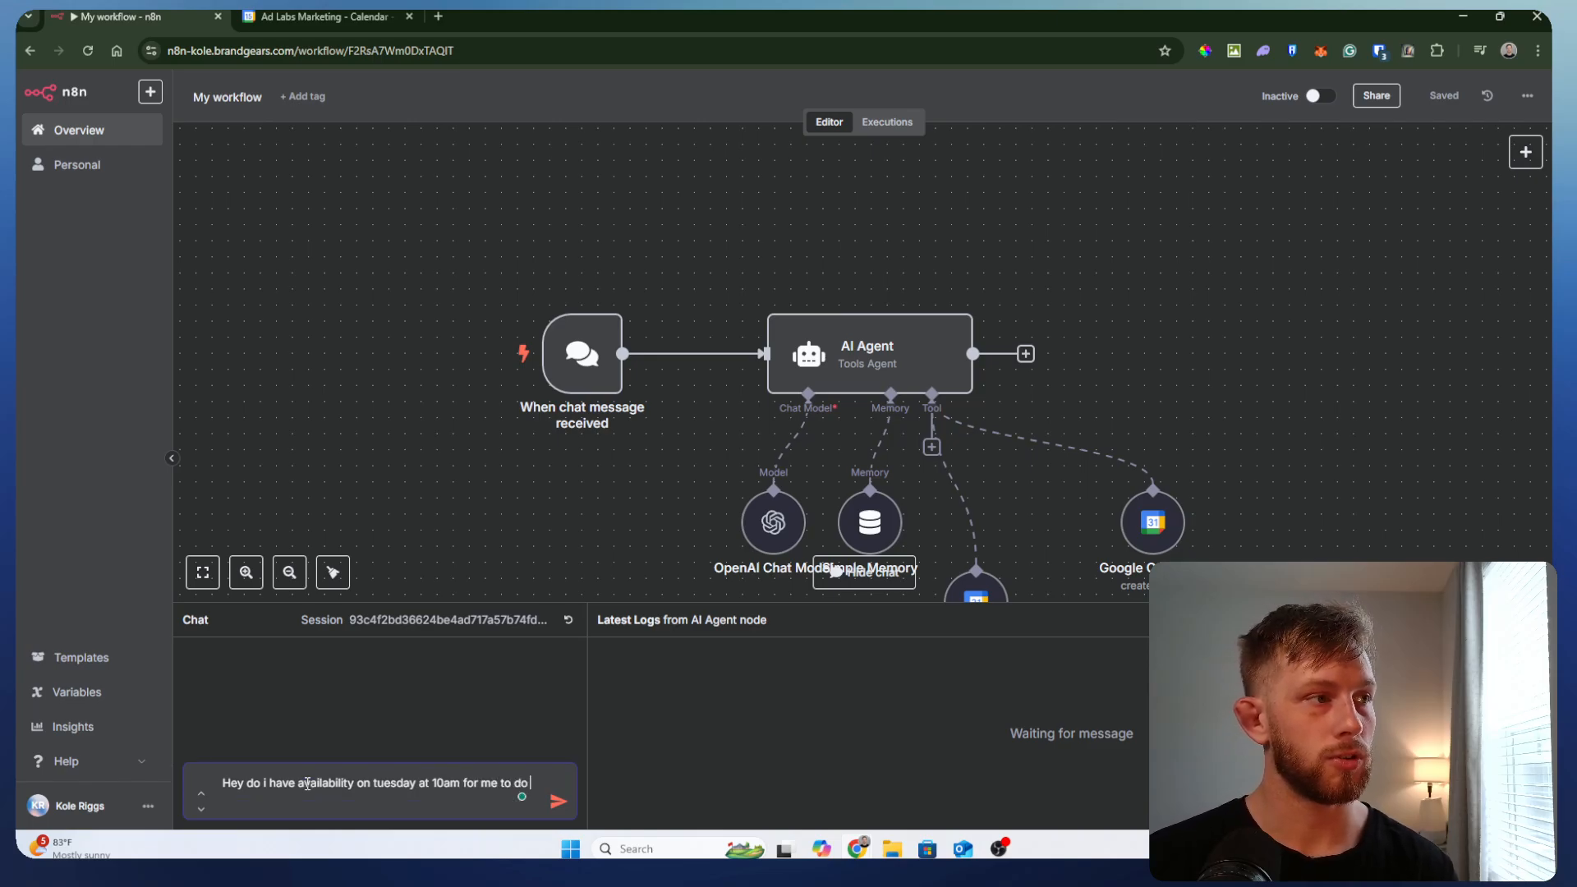
text(n8n vide)
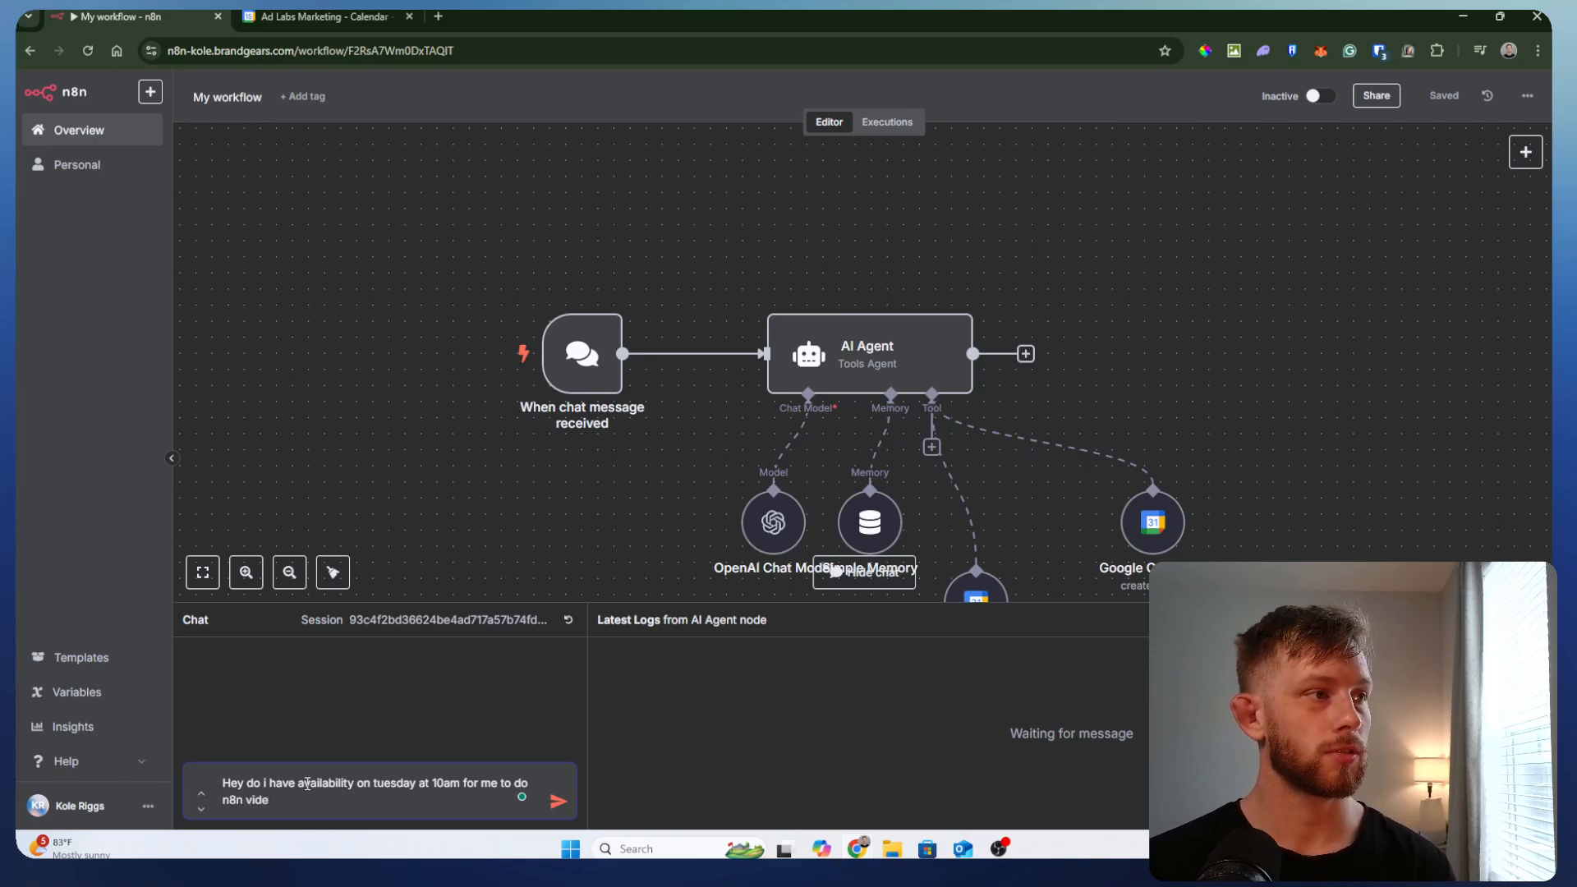
text(os for 2 h)
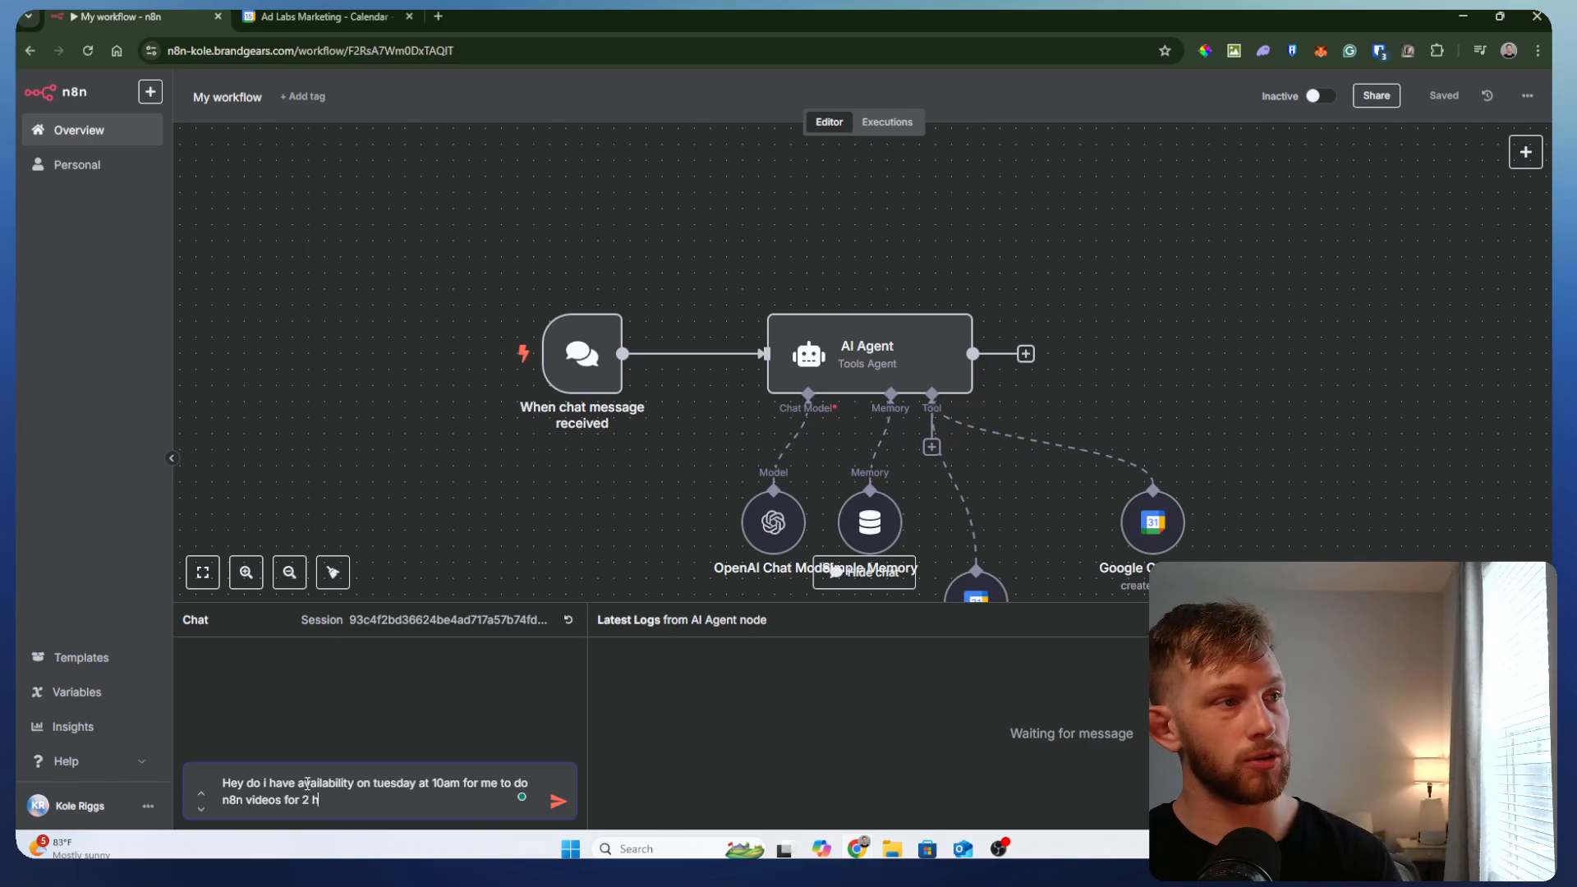
text(ours)
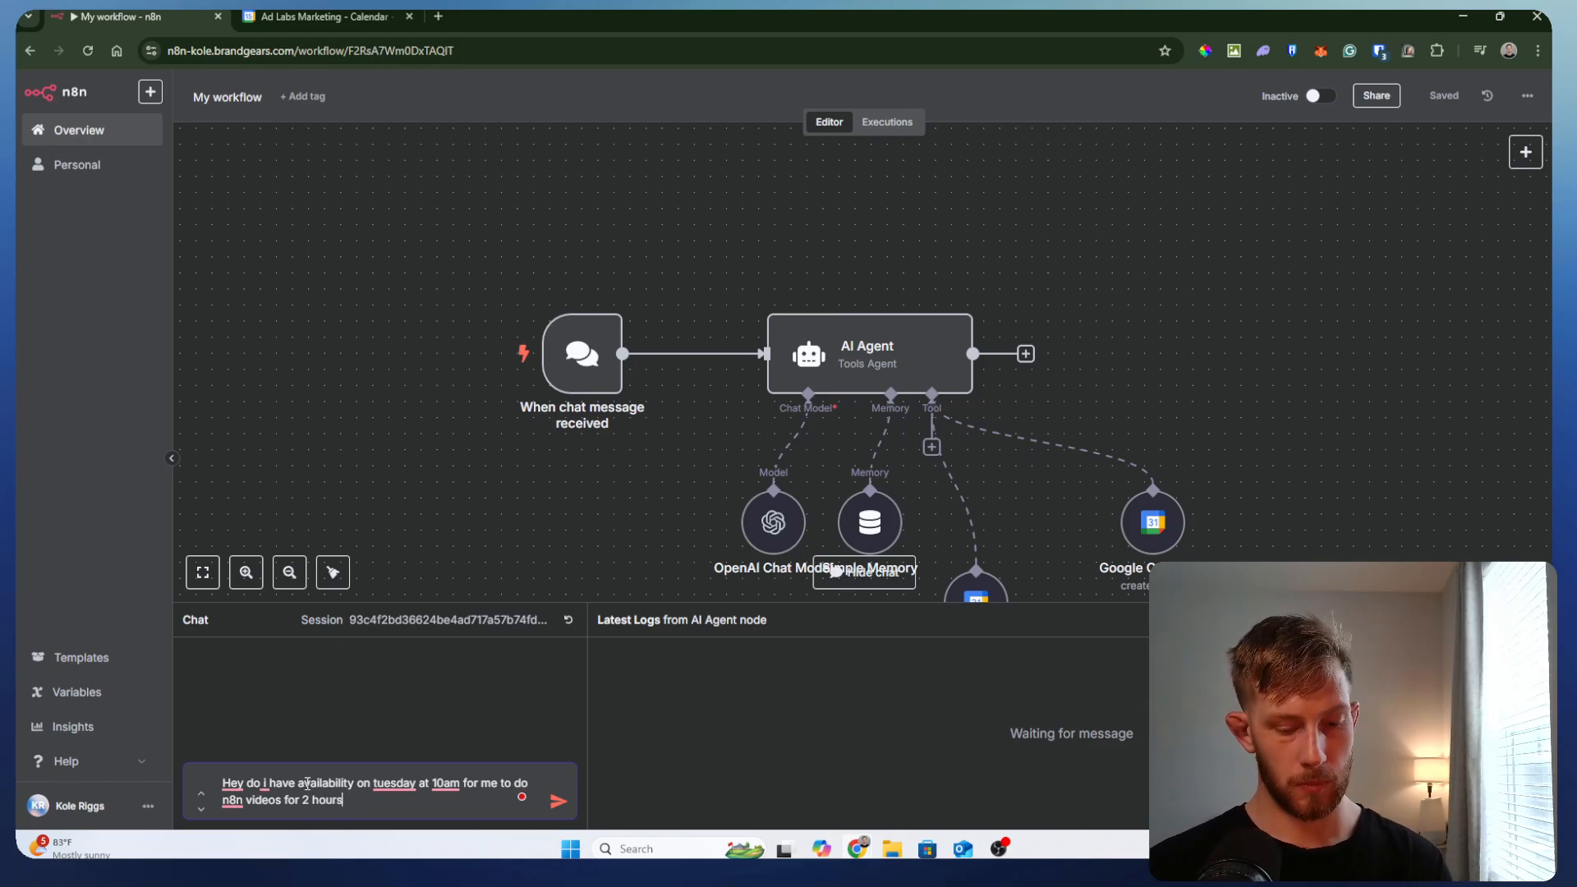
text(??)
key(Return)
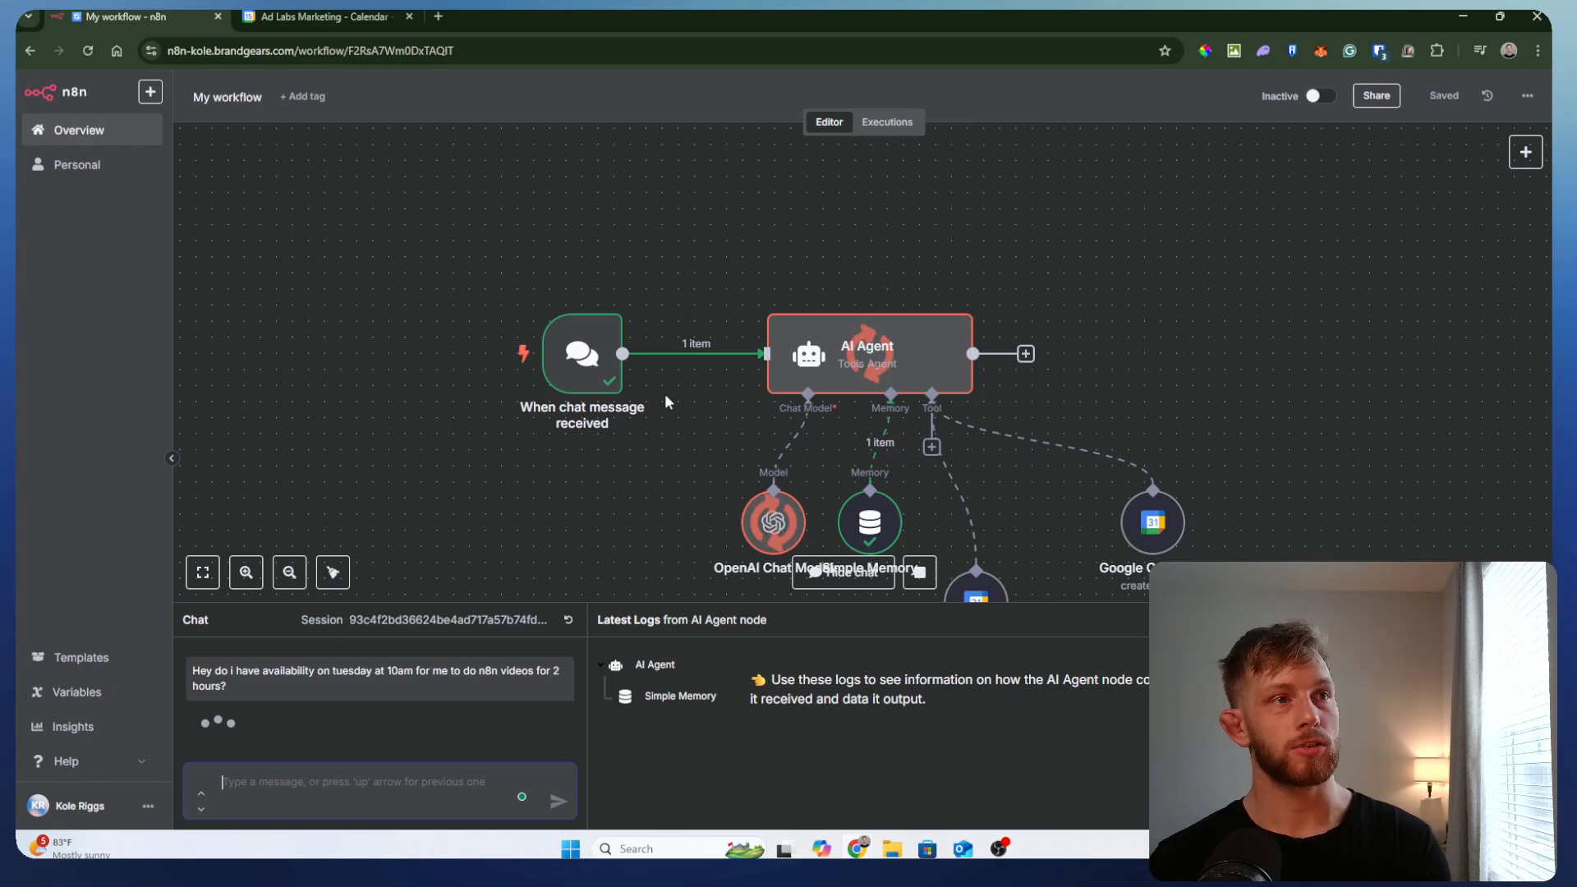
- Move the event-creating Google Calendar tool node slightly to the left and read the agent's availability reply in the chat
scroll(1141, 332, down, 2)
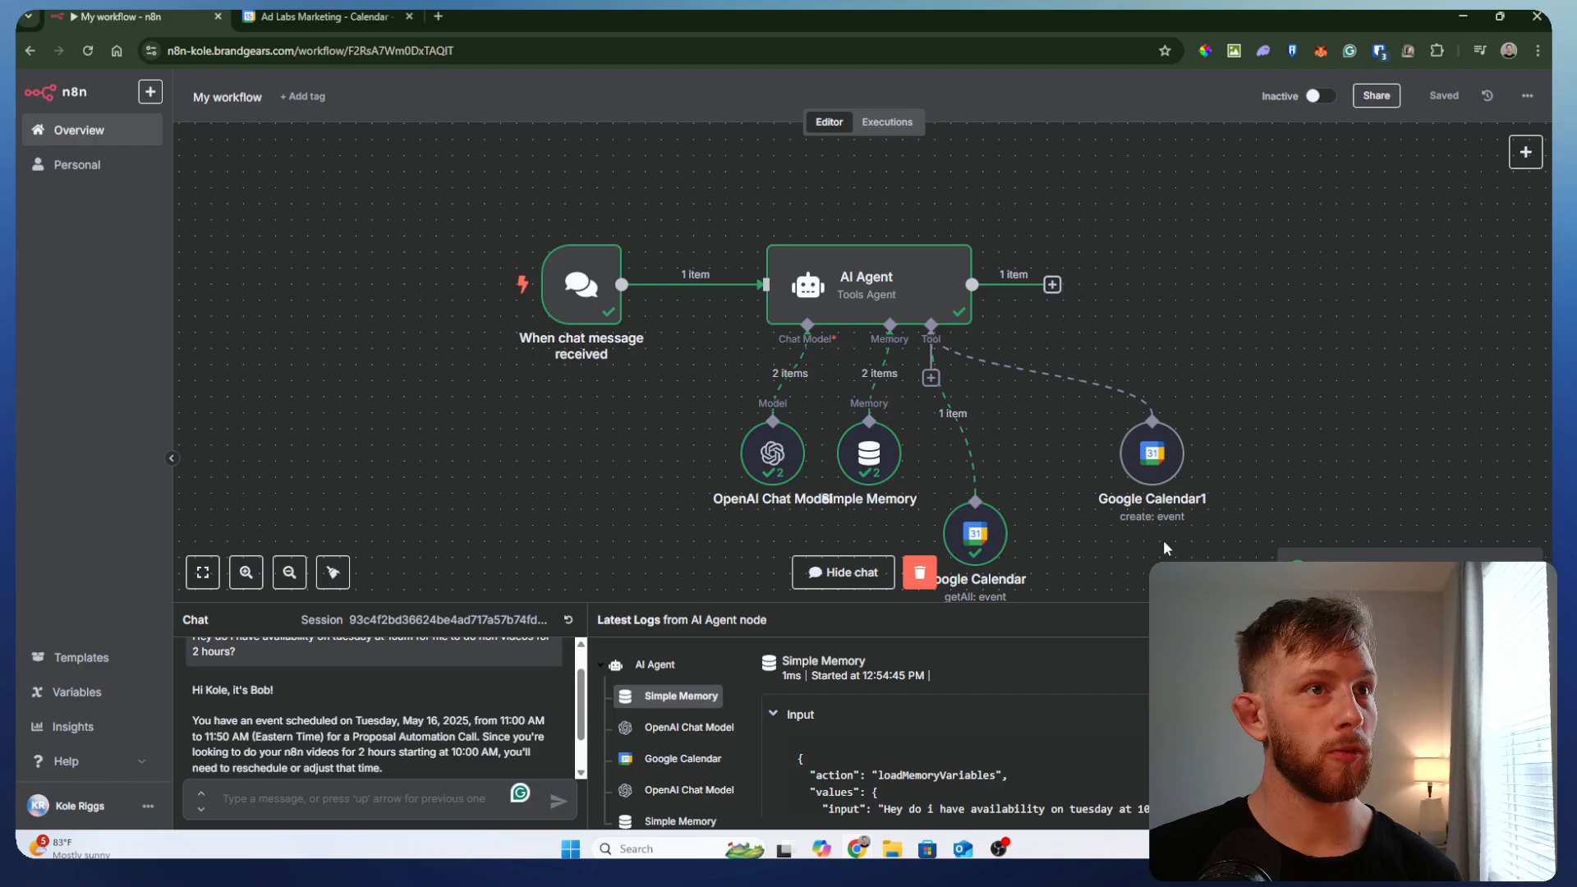
drag(1148, 475, 1132, 475)
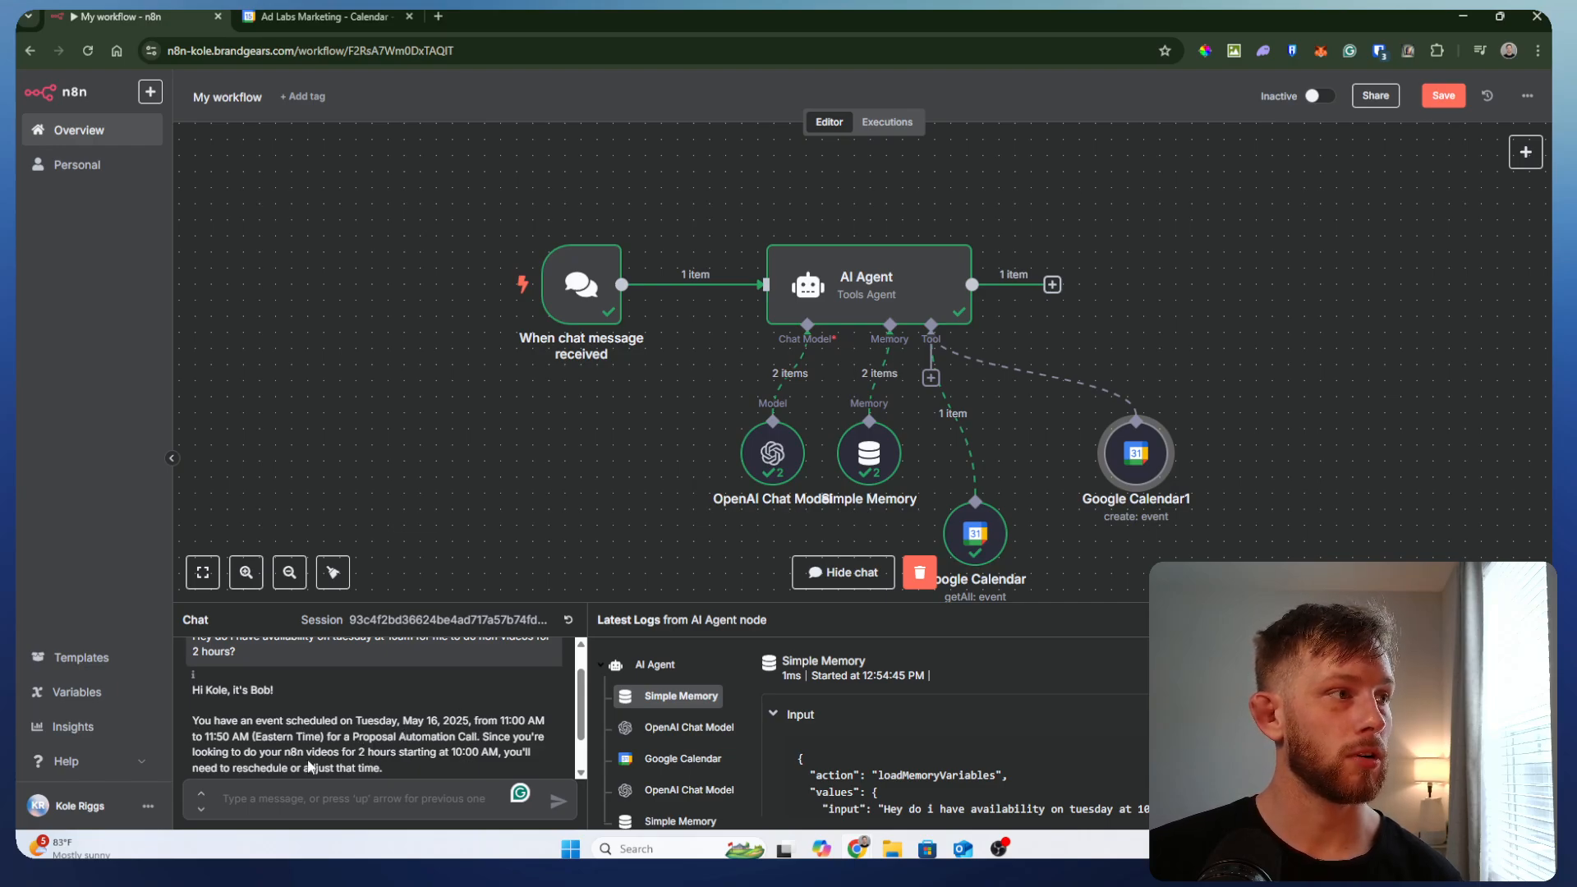
scroll(374, 750, down, 1)
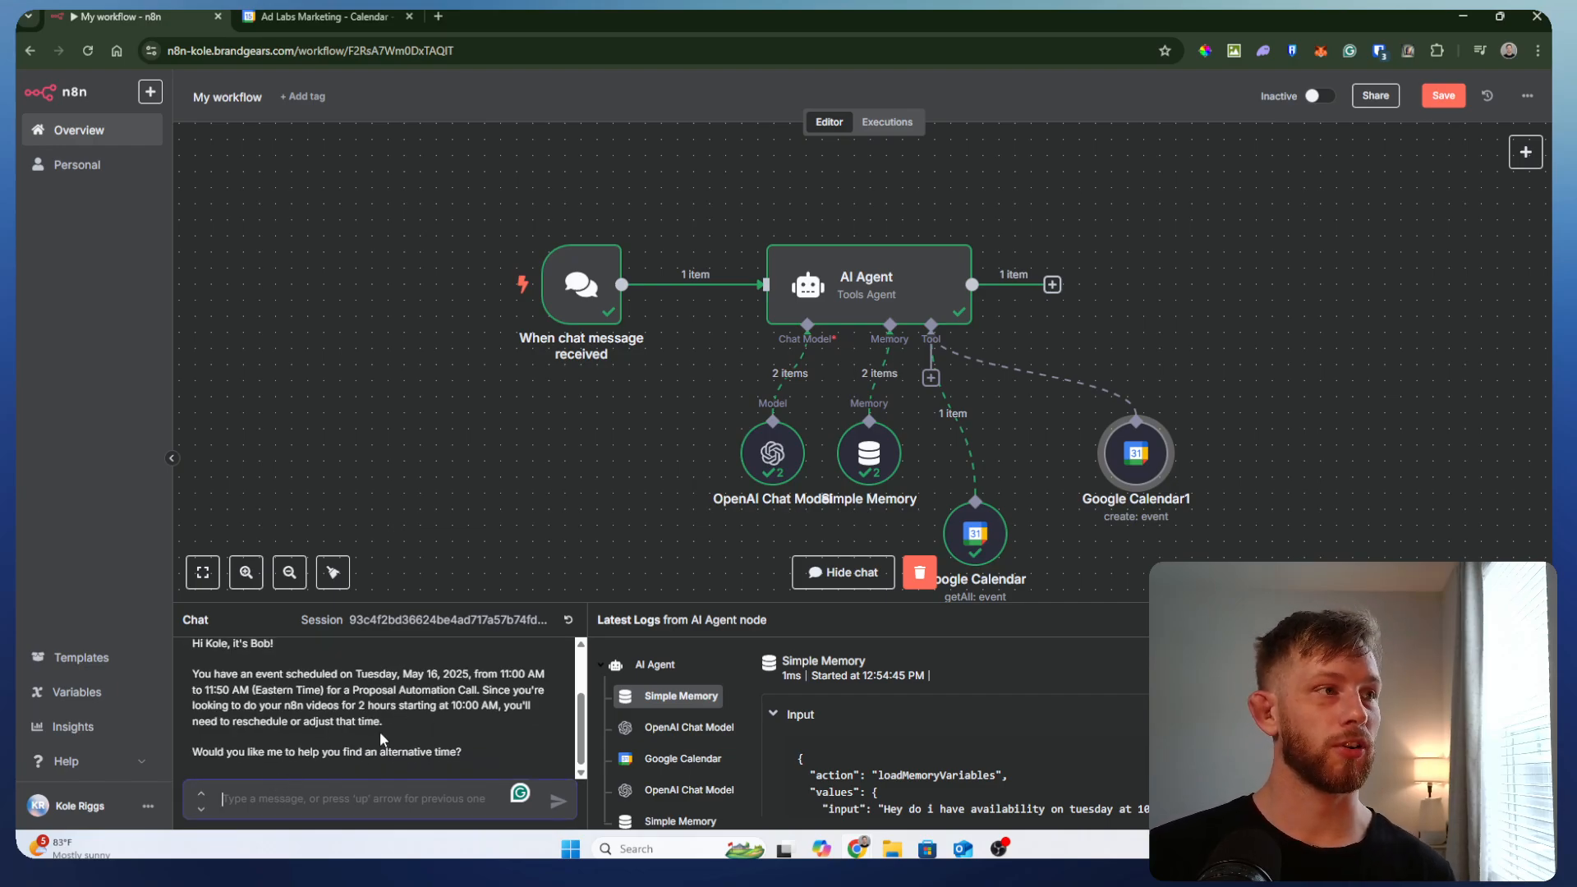
- Switch to Google Calendar and check the May 18–24 week for events on Tuesday around 10 AM
click(324, 17)
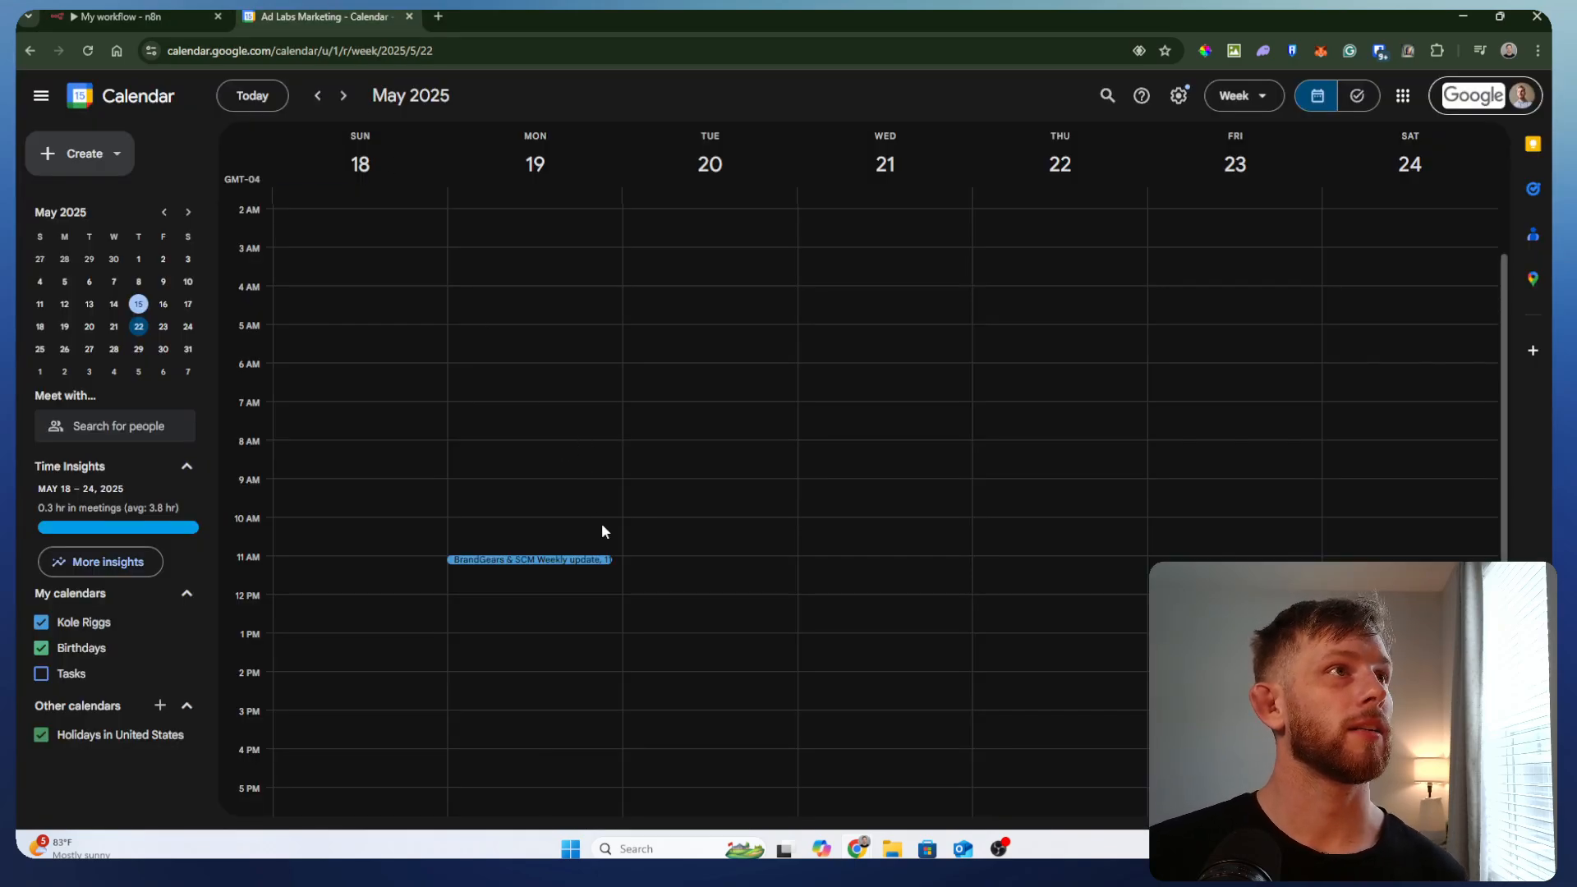
scroll(624, 546, down, 1)
scroll(641, 552, up, 2)
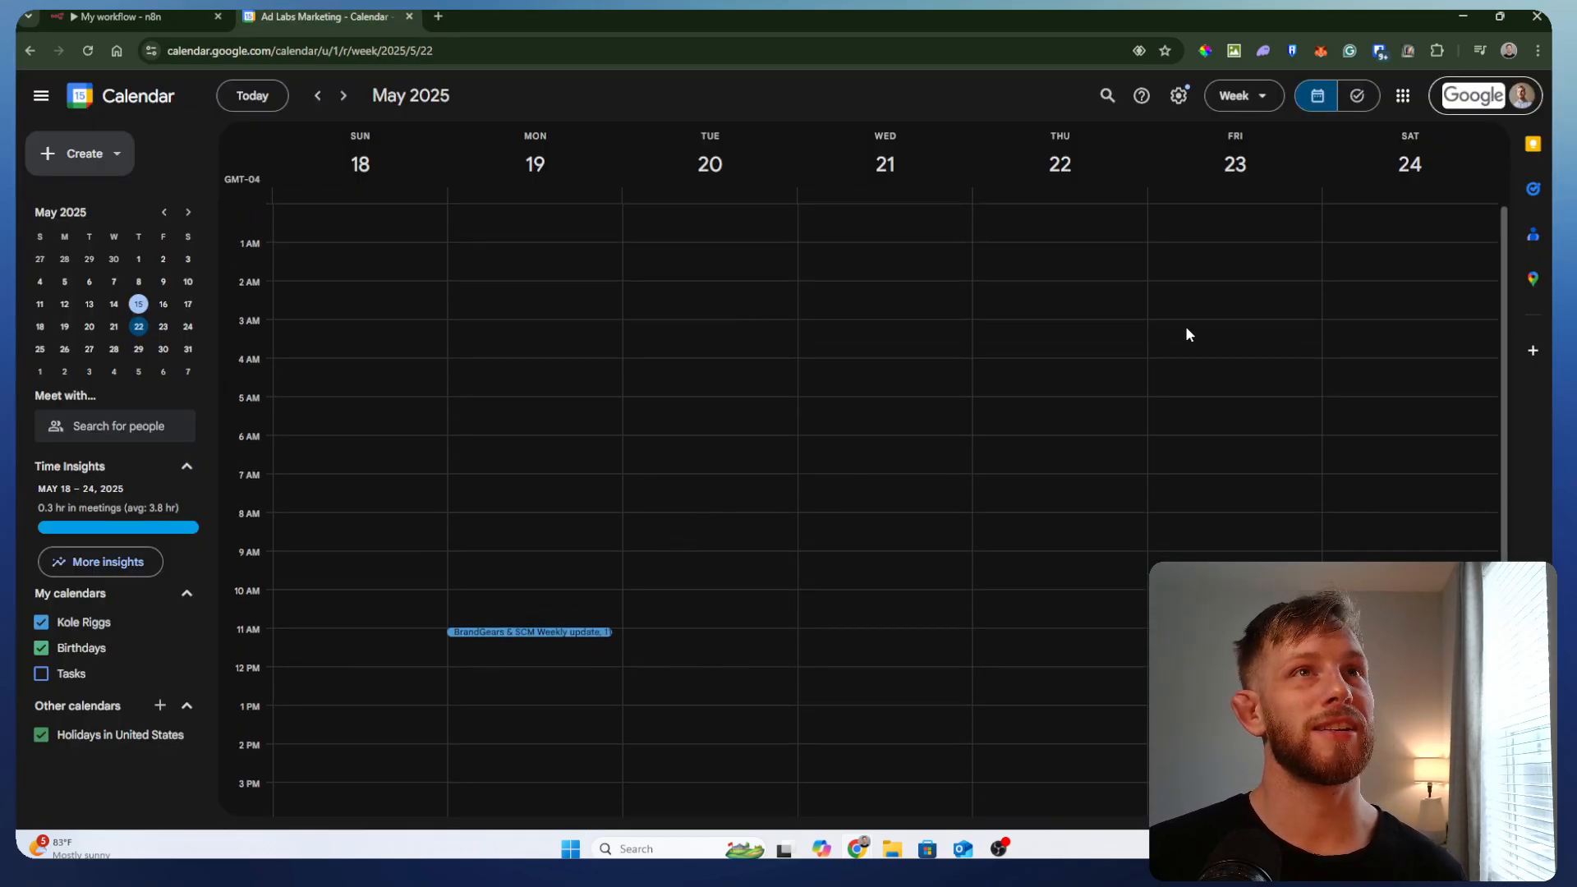
- Refresh the calendar and look through the May 11–17 week for scheduled events, returning to the following week
click(85, 50)
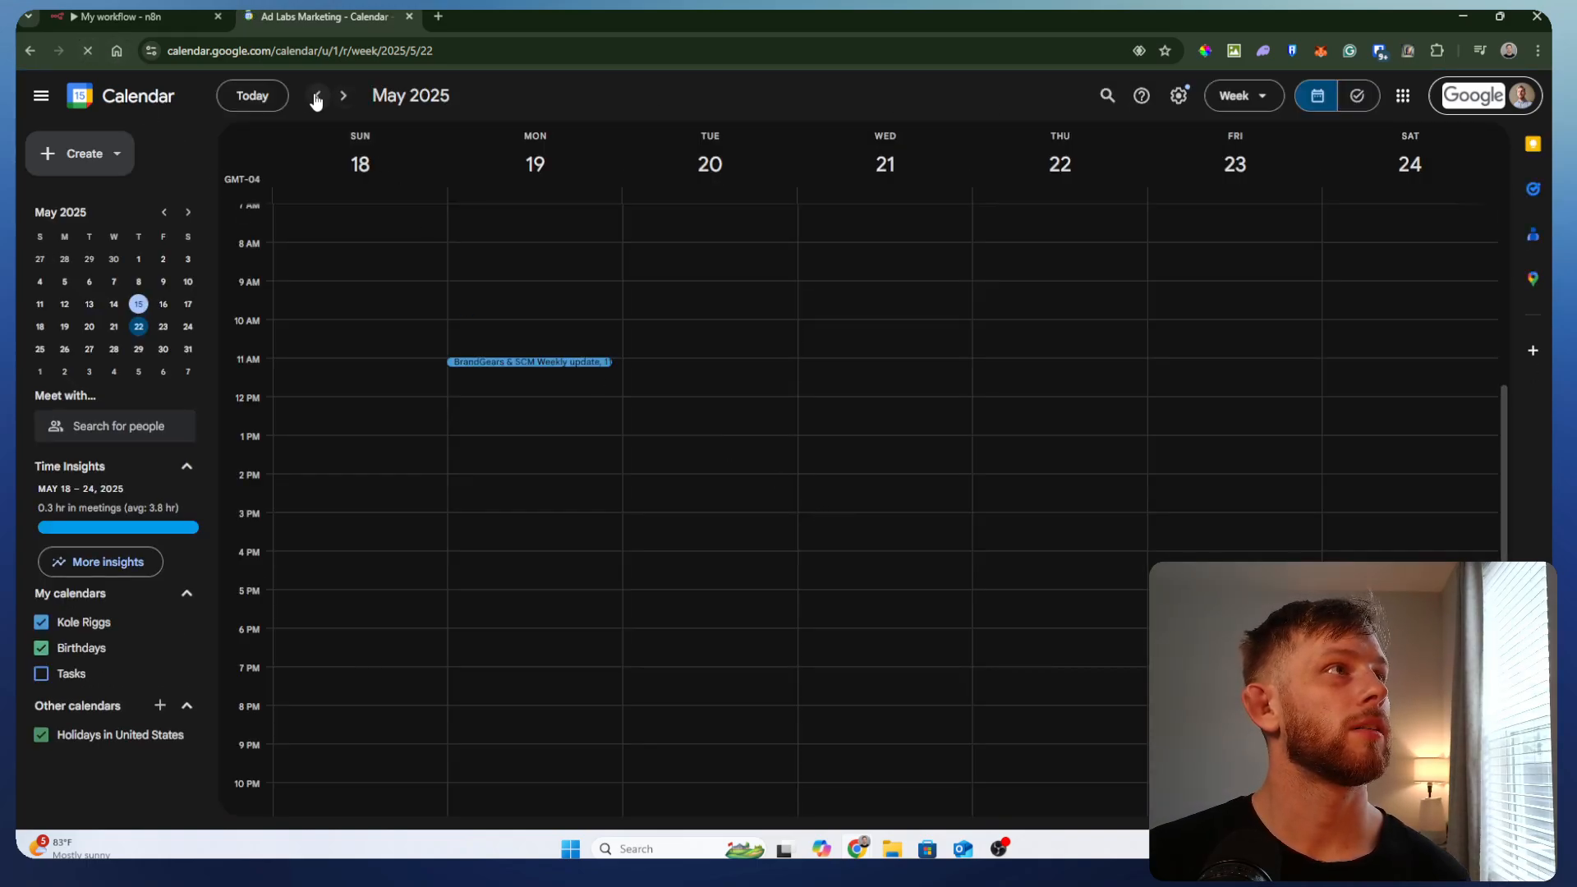
click(317, 96)
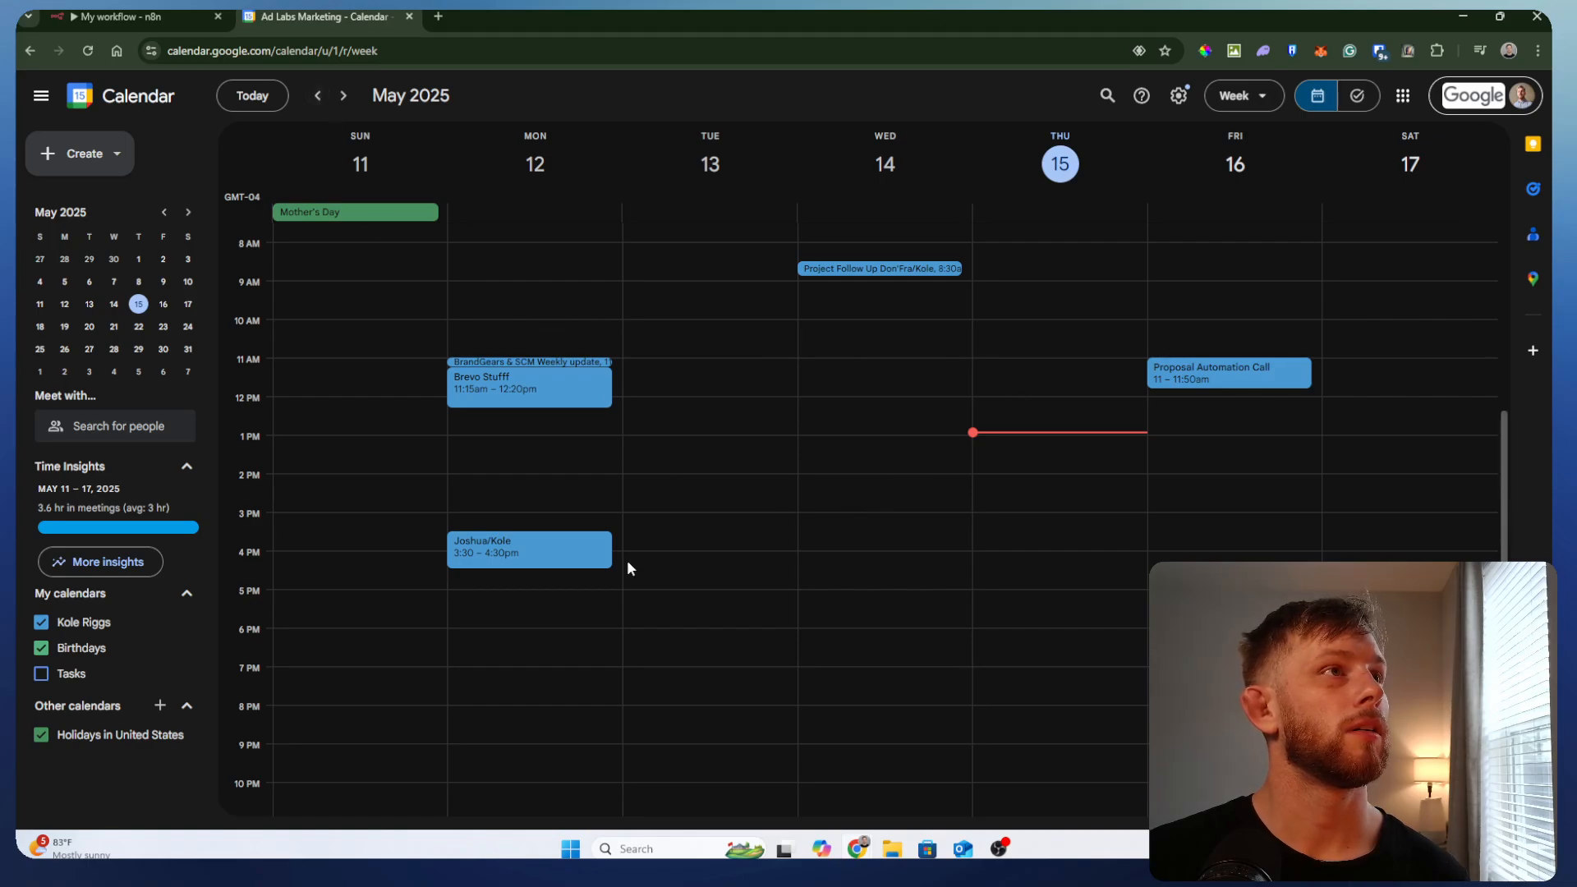
click(344, 97)
- Switch to n8n and reply in chat, declining alternatives and asking to book two hours for n8n videos at any free time, with no other attendees
click(132, 16)
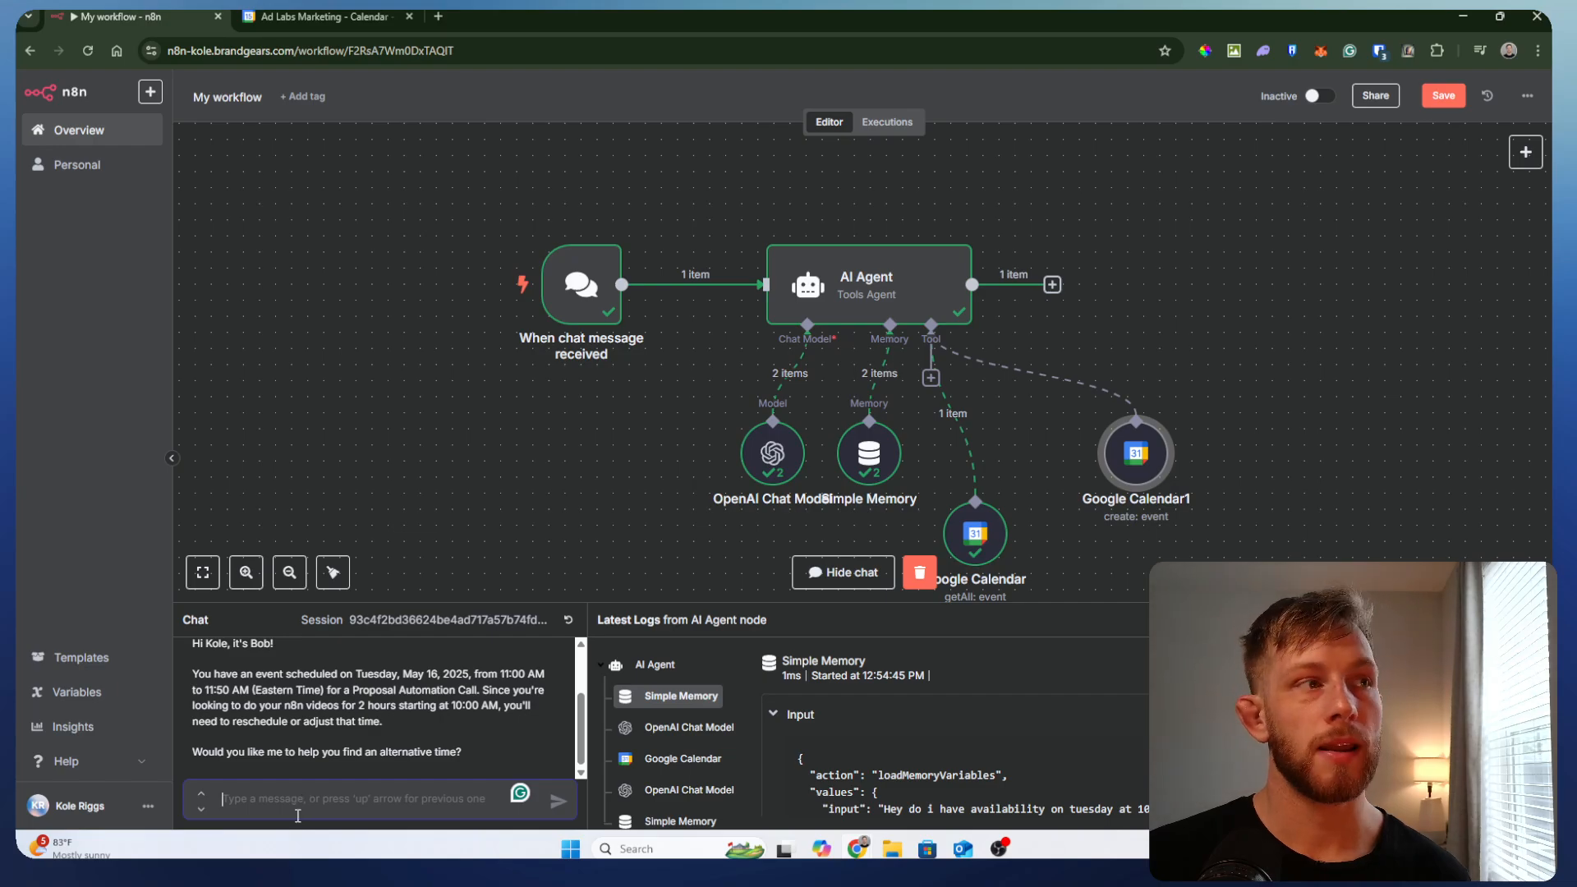
text(No)
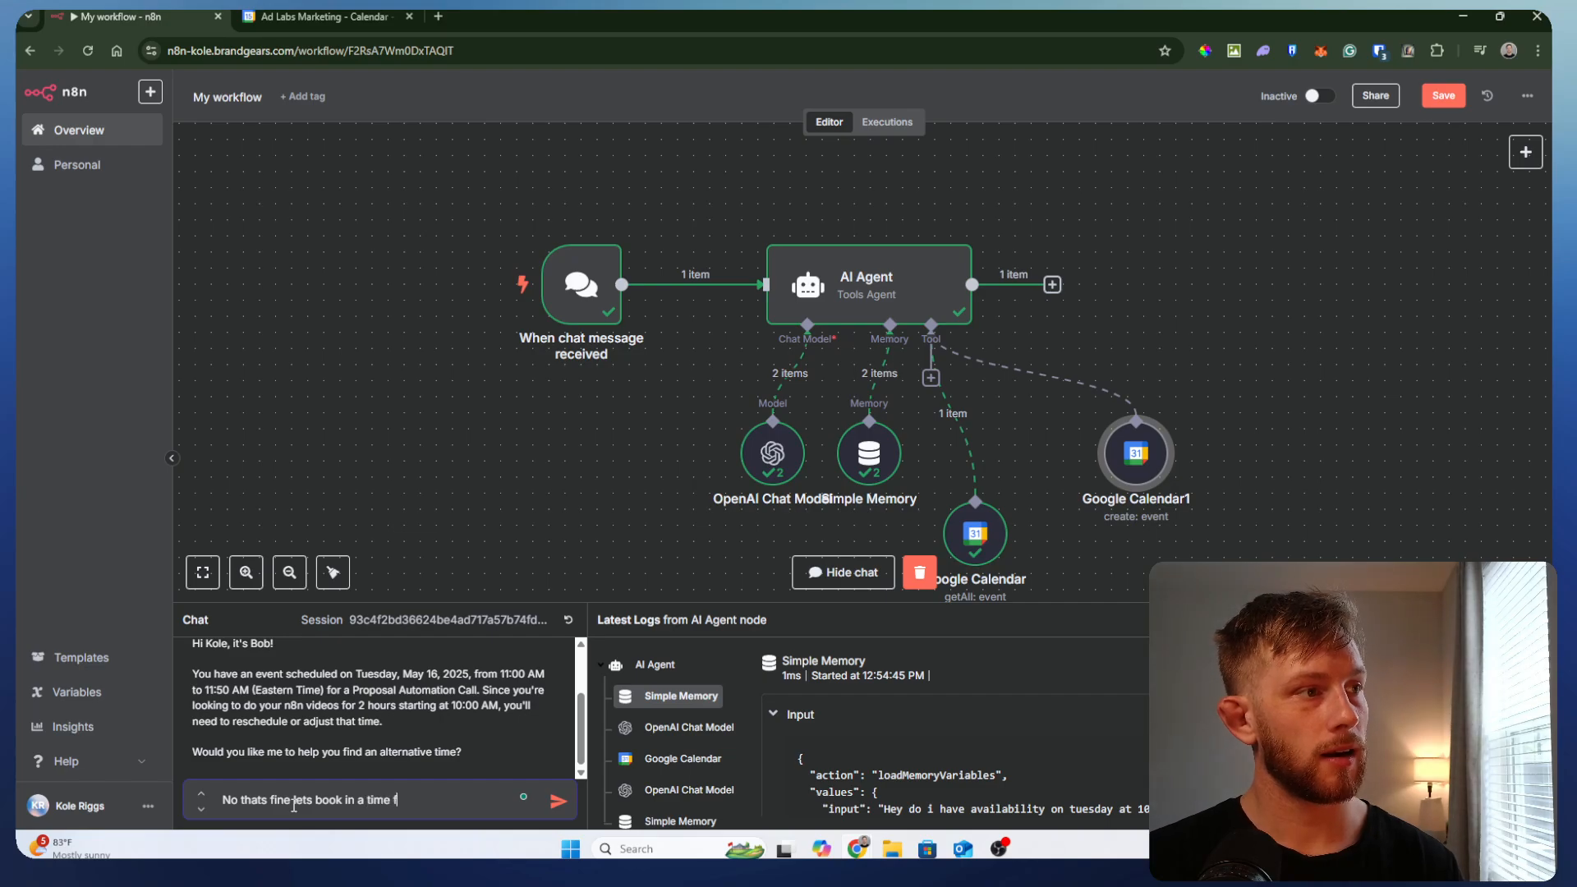
text(or m)
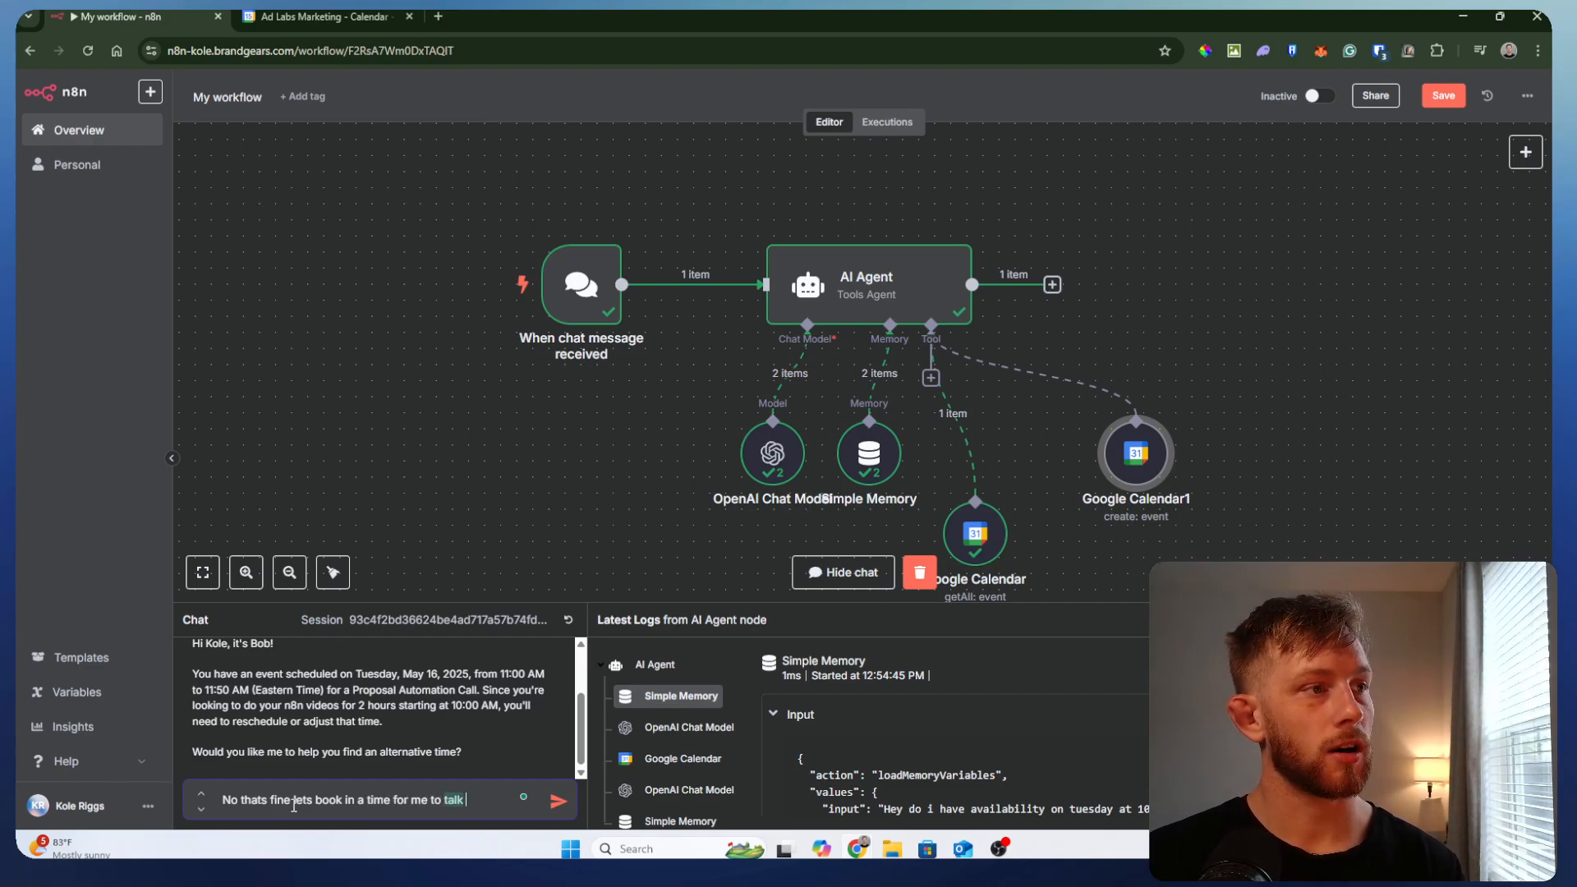
text(e to talk)
key(BackSpace)
key(BackSpace)
key(BackSpace)
key(BackSpace)
text(work o)
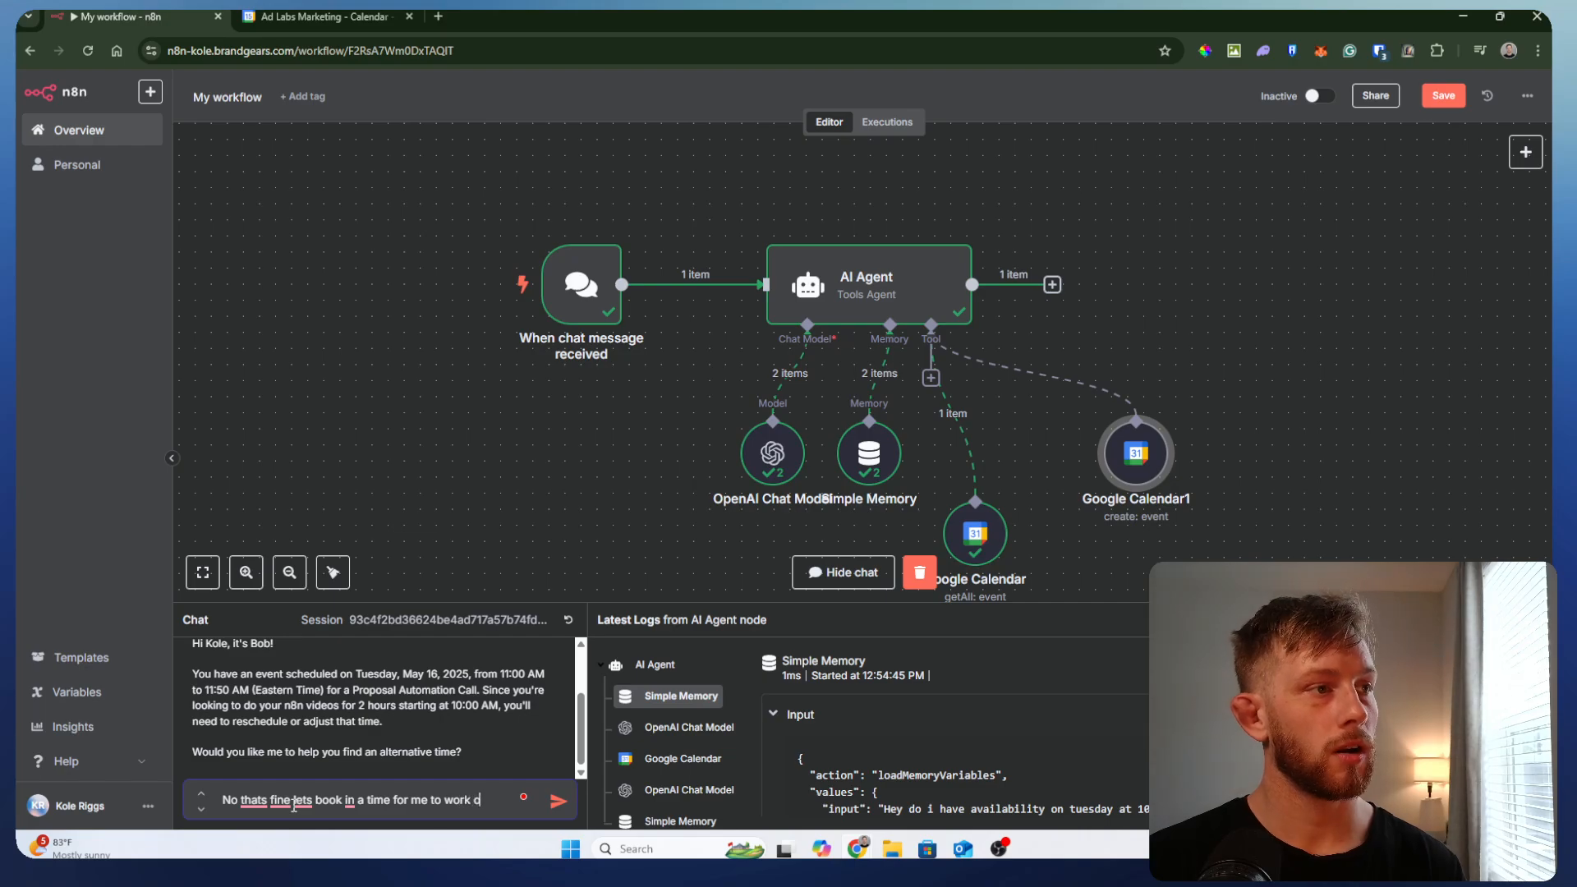
text(n n8n videos at any time I am free for two hours. I will be t)
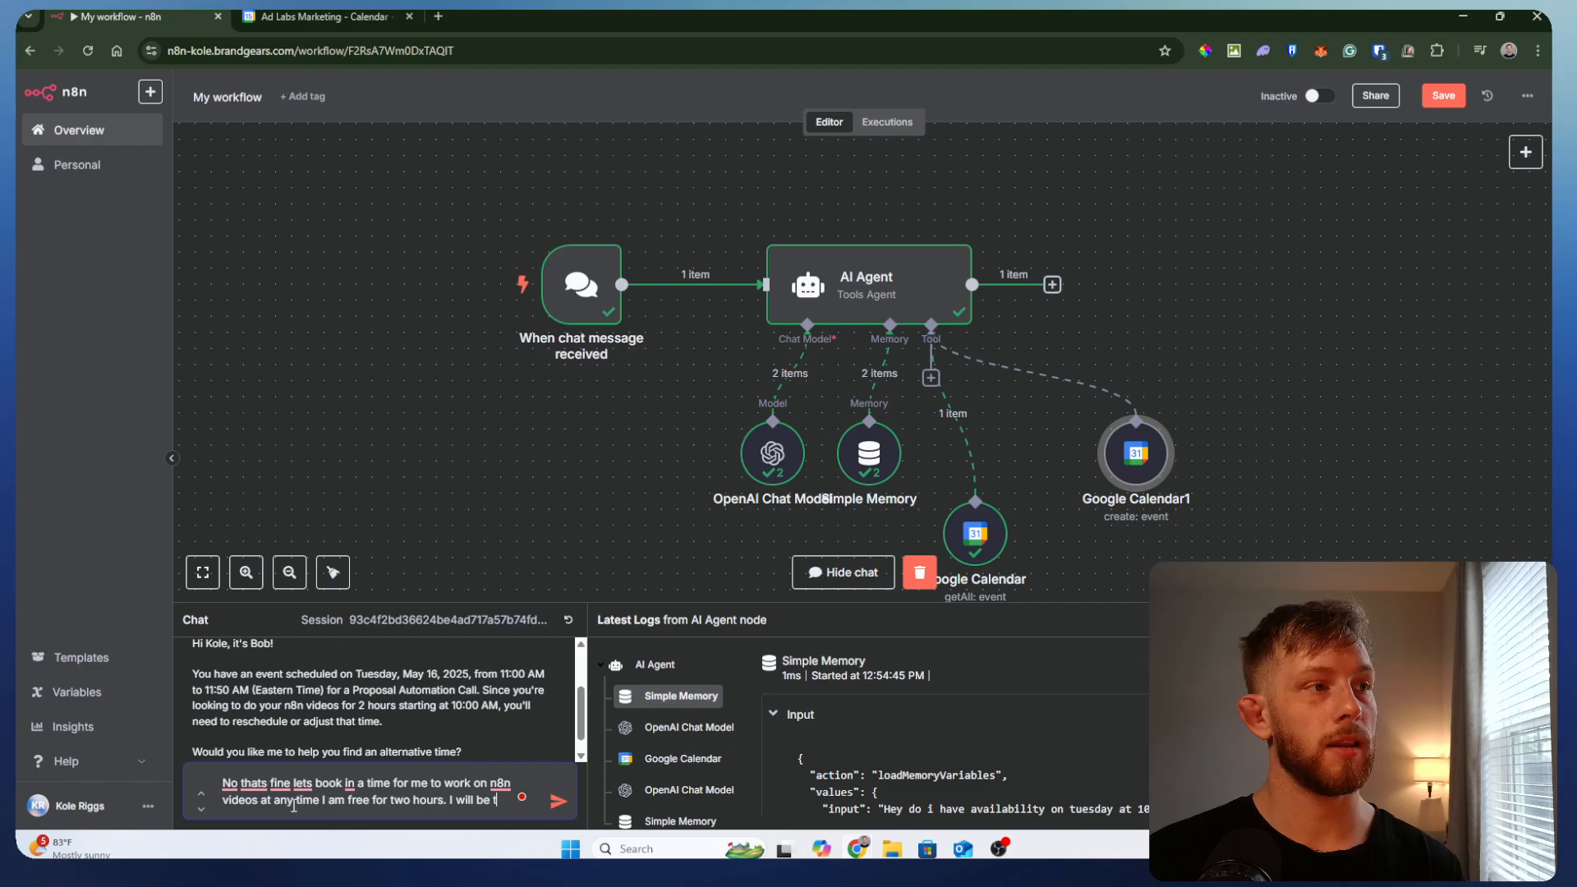
text(he only one in the event)
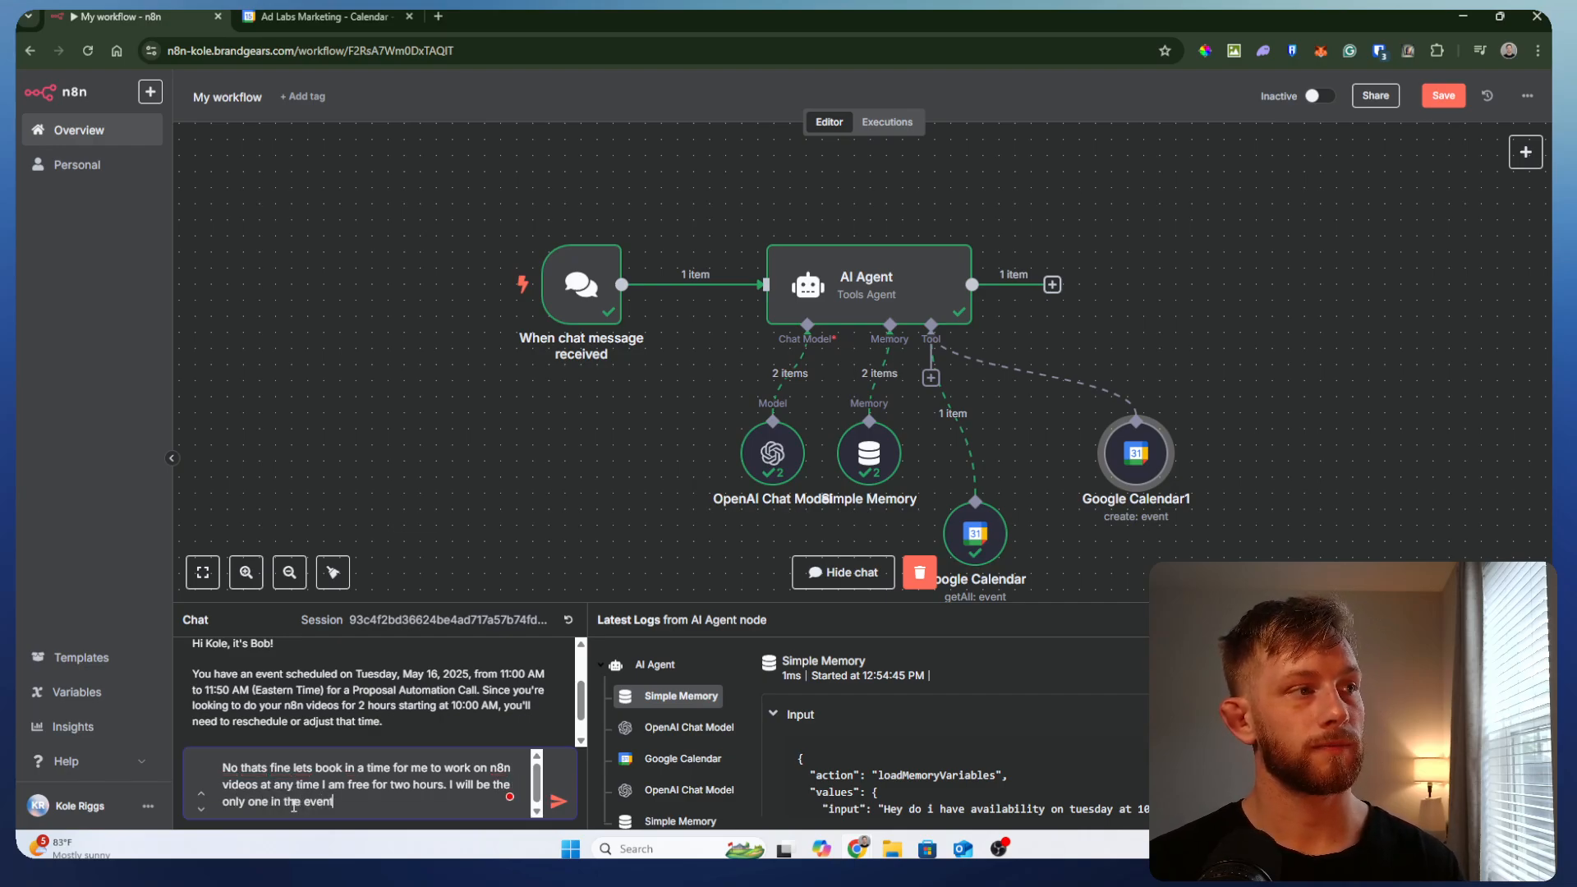
key(Return)
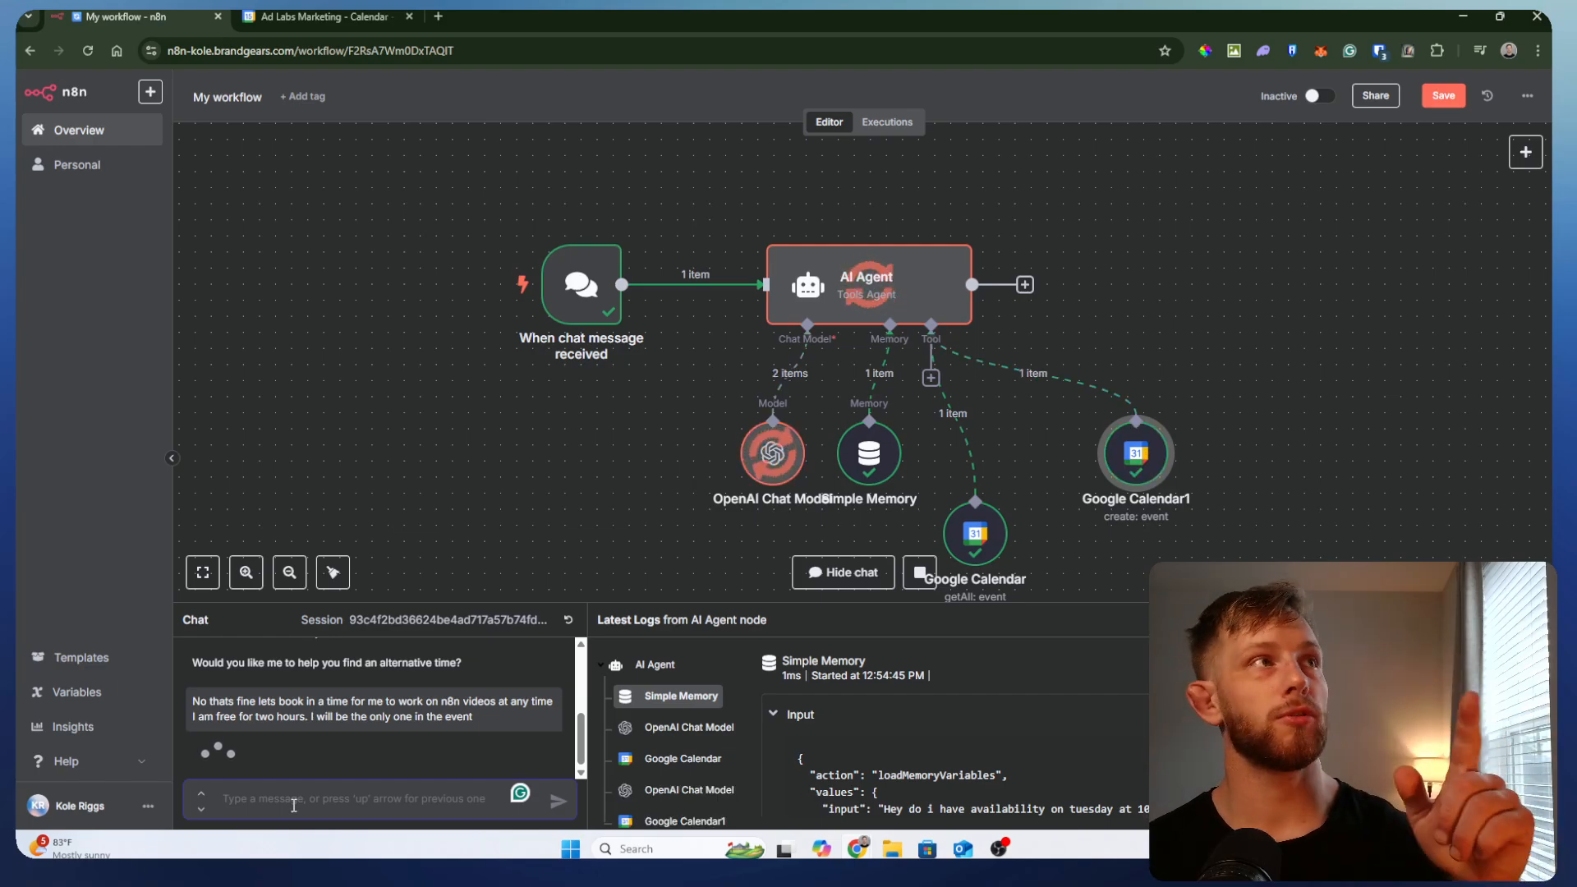
- Switch to Google Calendar, refresh it, and look for the booked session in the May 18–24 and May 11–17 weeks
click(328, 18)
scroll(1073, 501, down, 1)
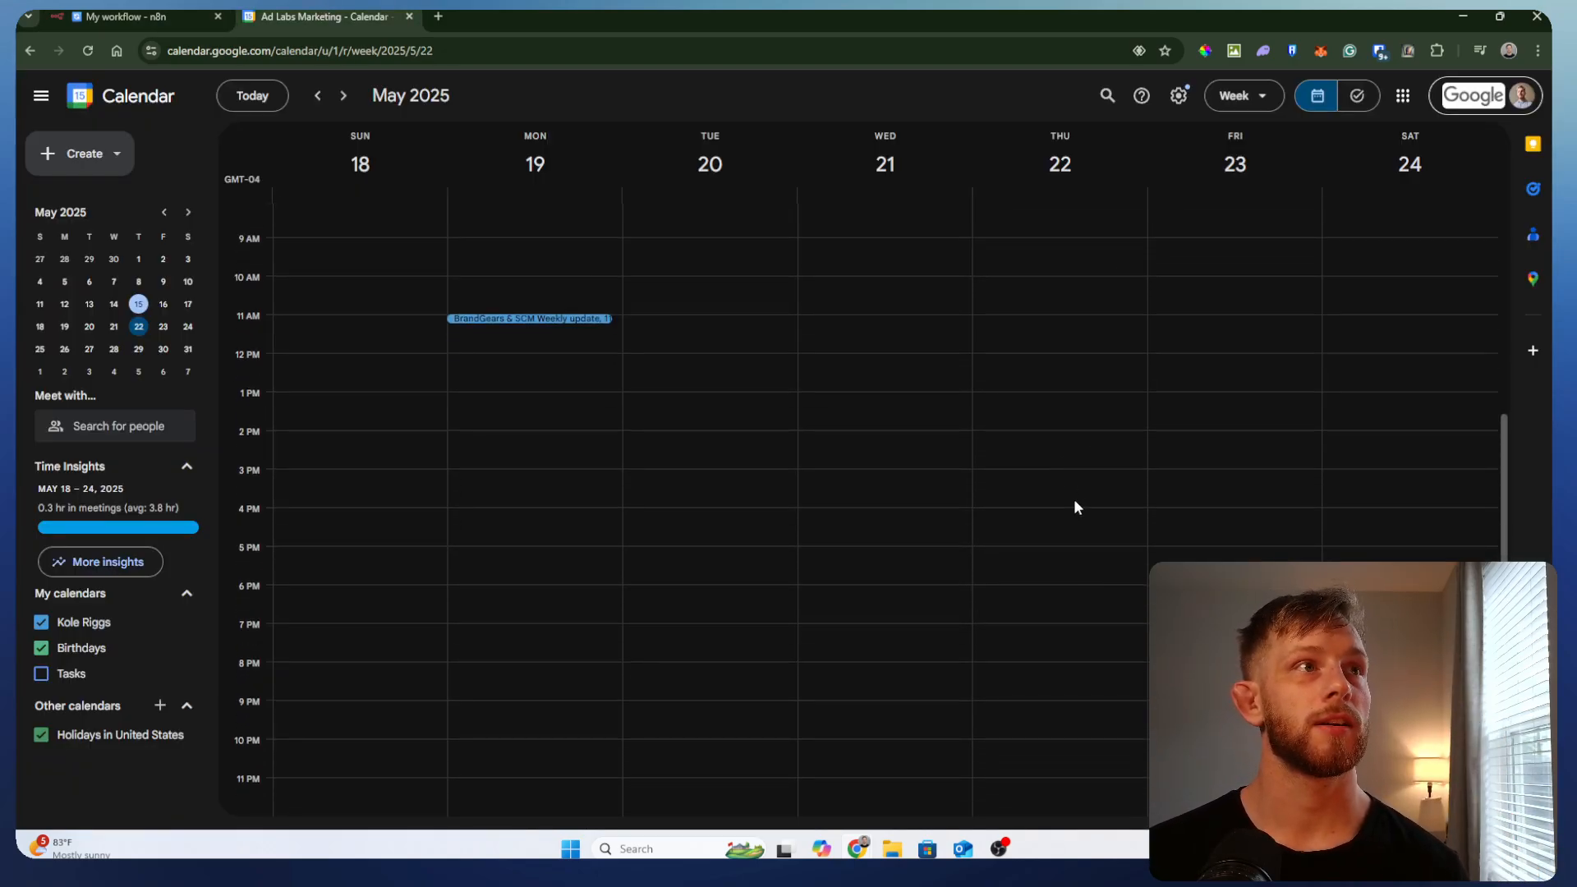
scroll(1067, 513, up, 4)
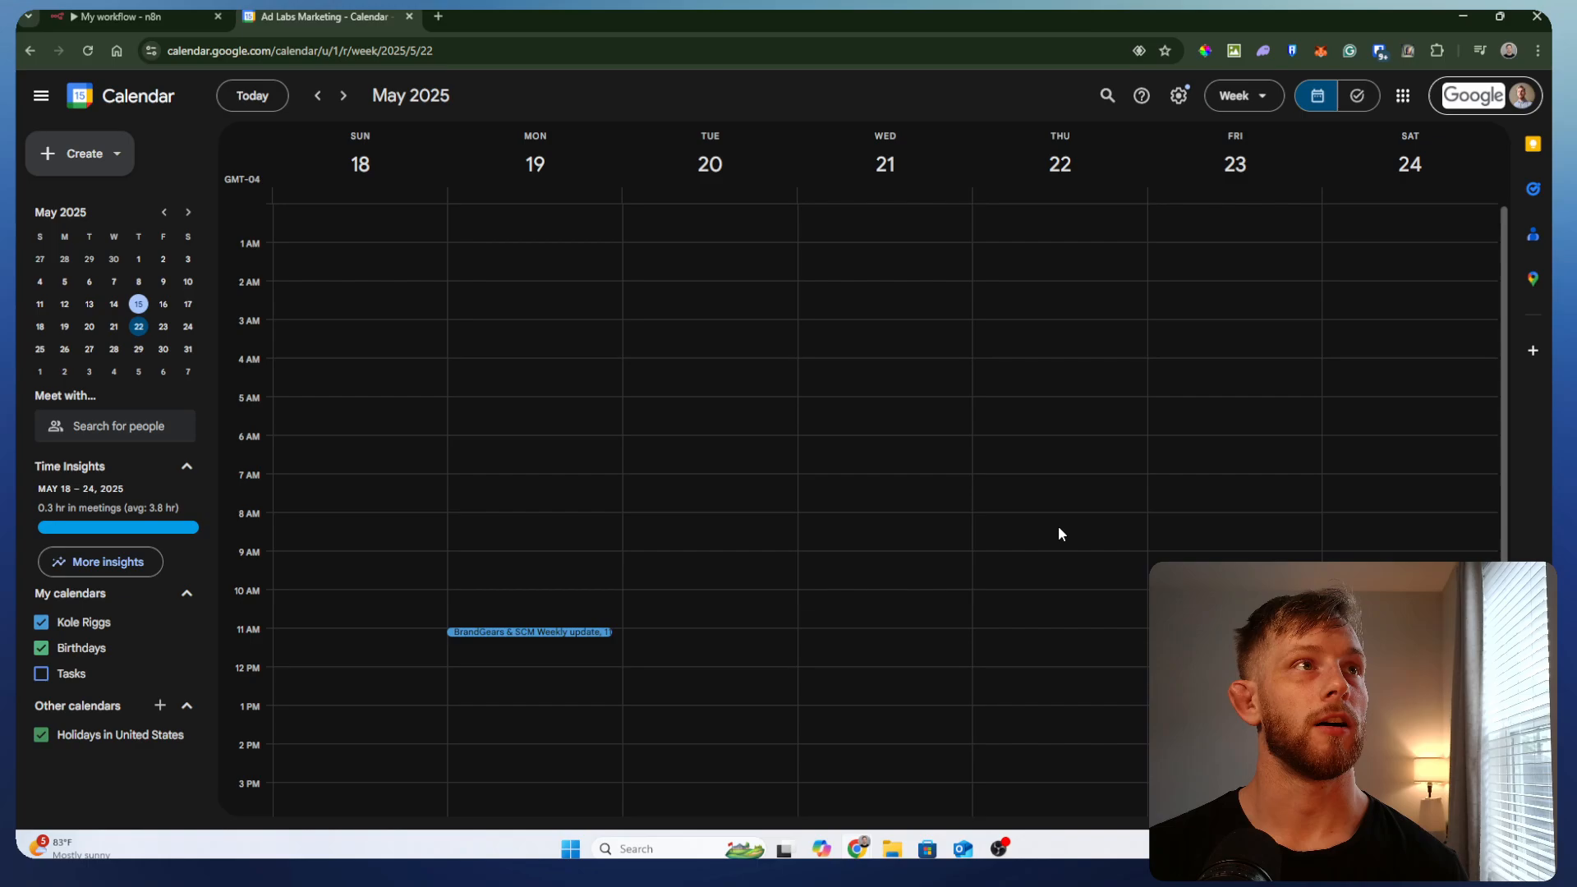
click(85, 51)
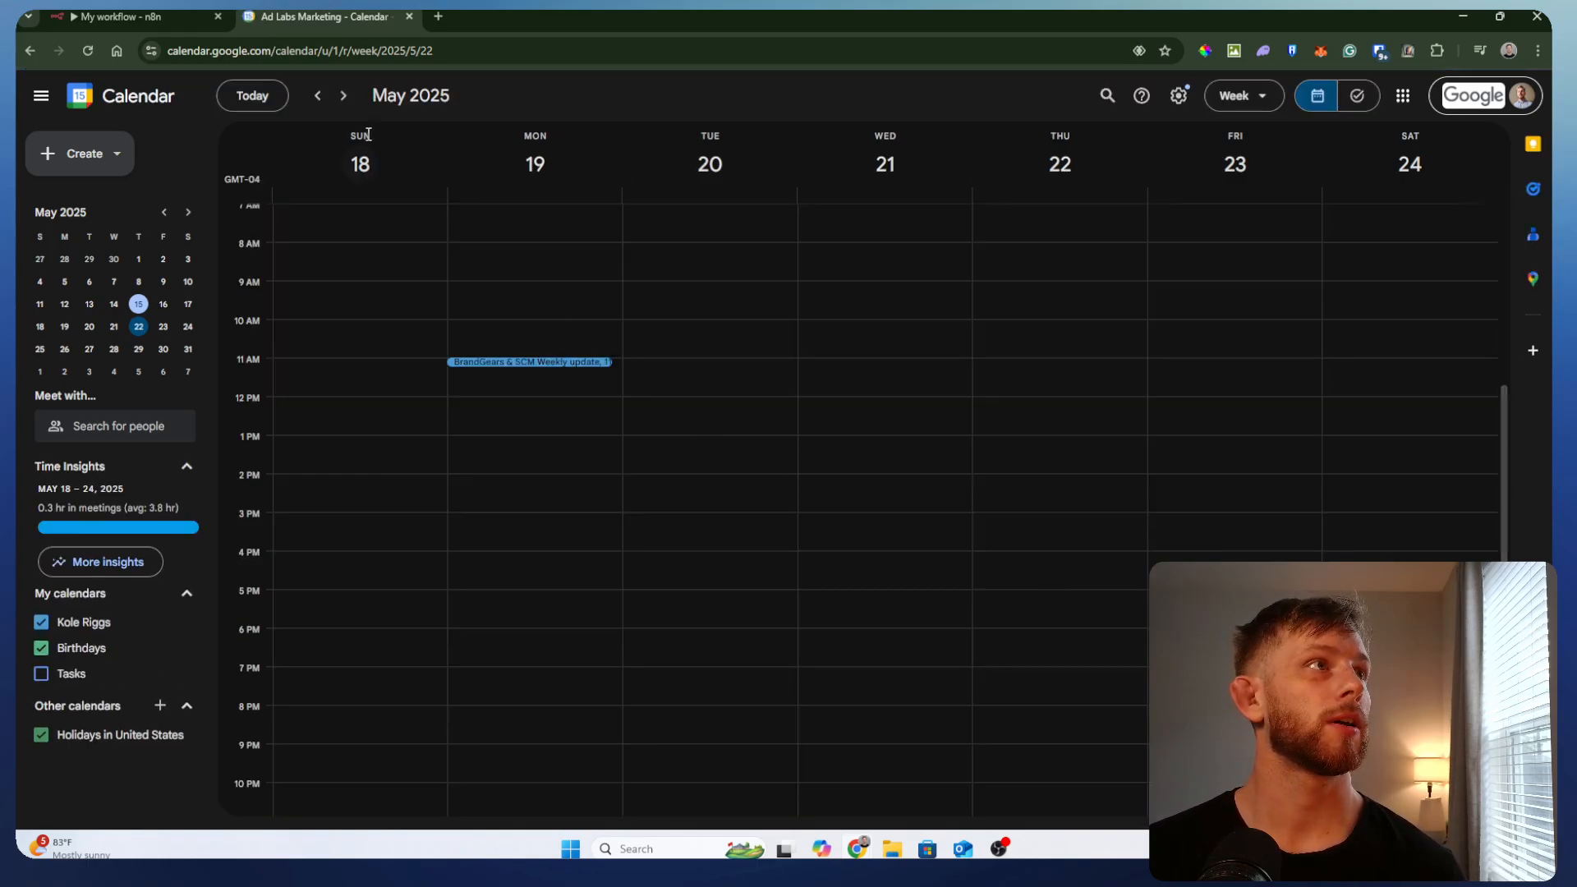
click(317, 95)
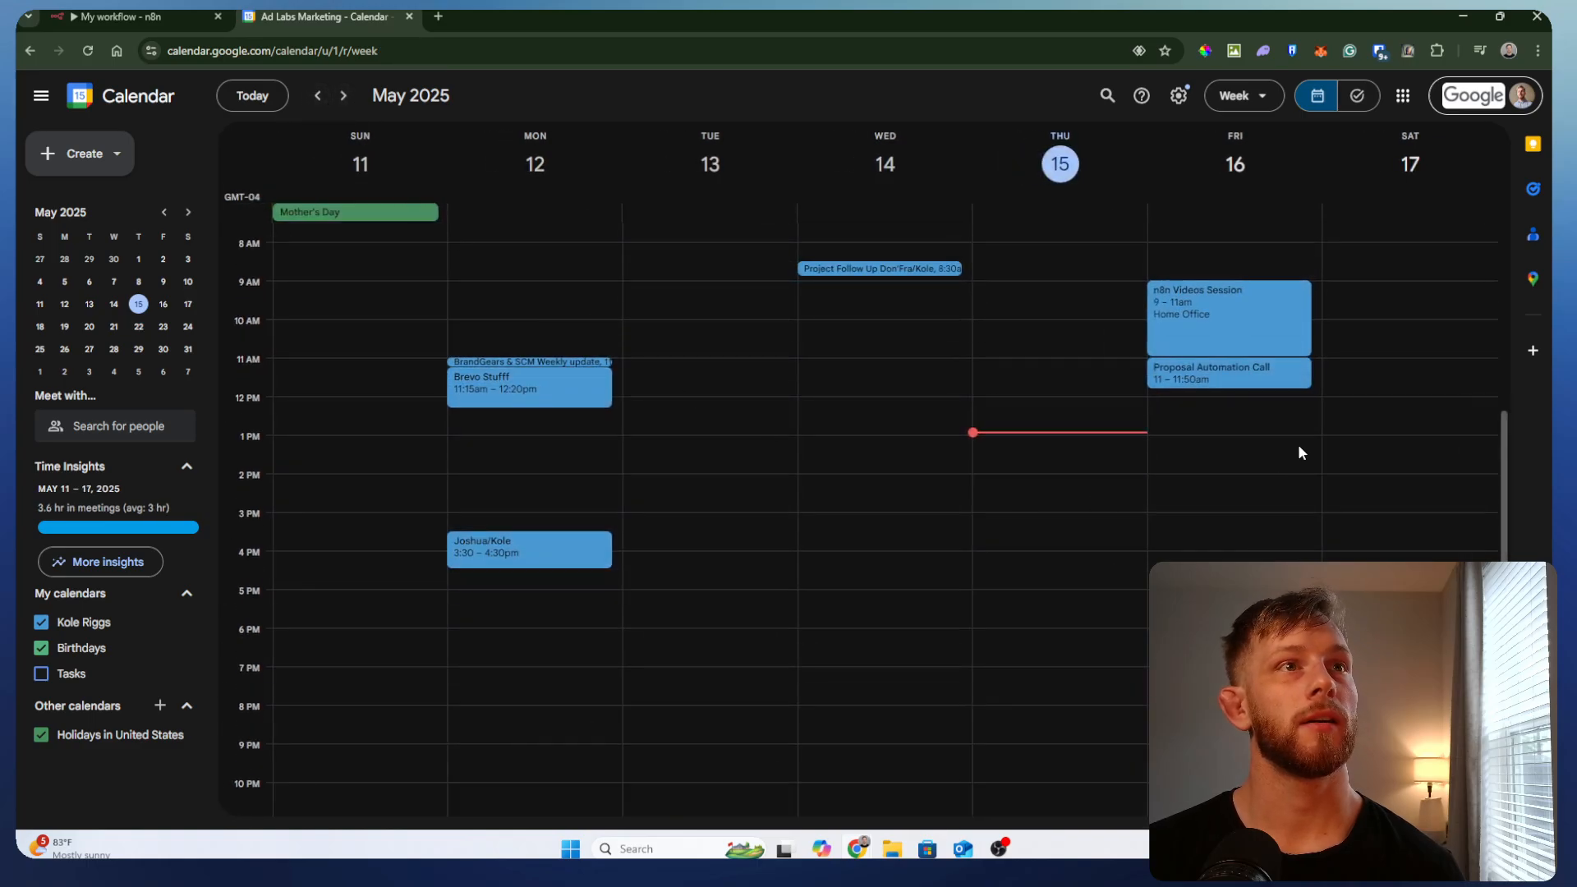
- Open the n8n Videos Session event on Friday, May 16, review its time, description, location and title, and close its details
click(1247, 308)
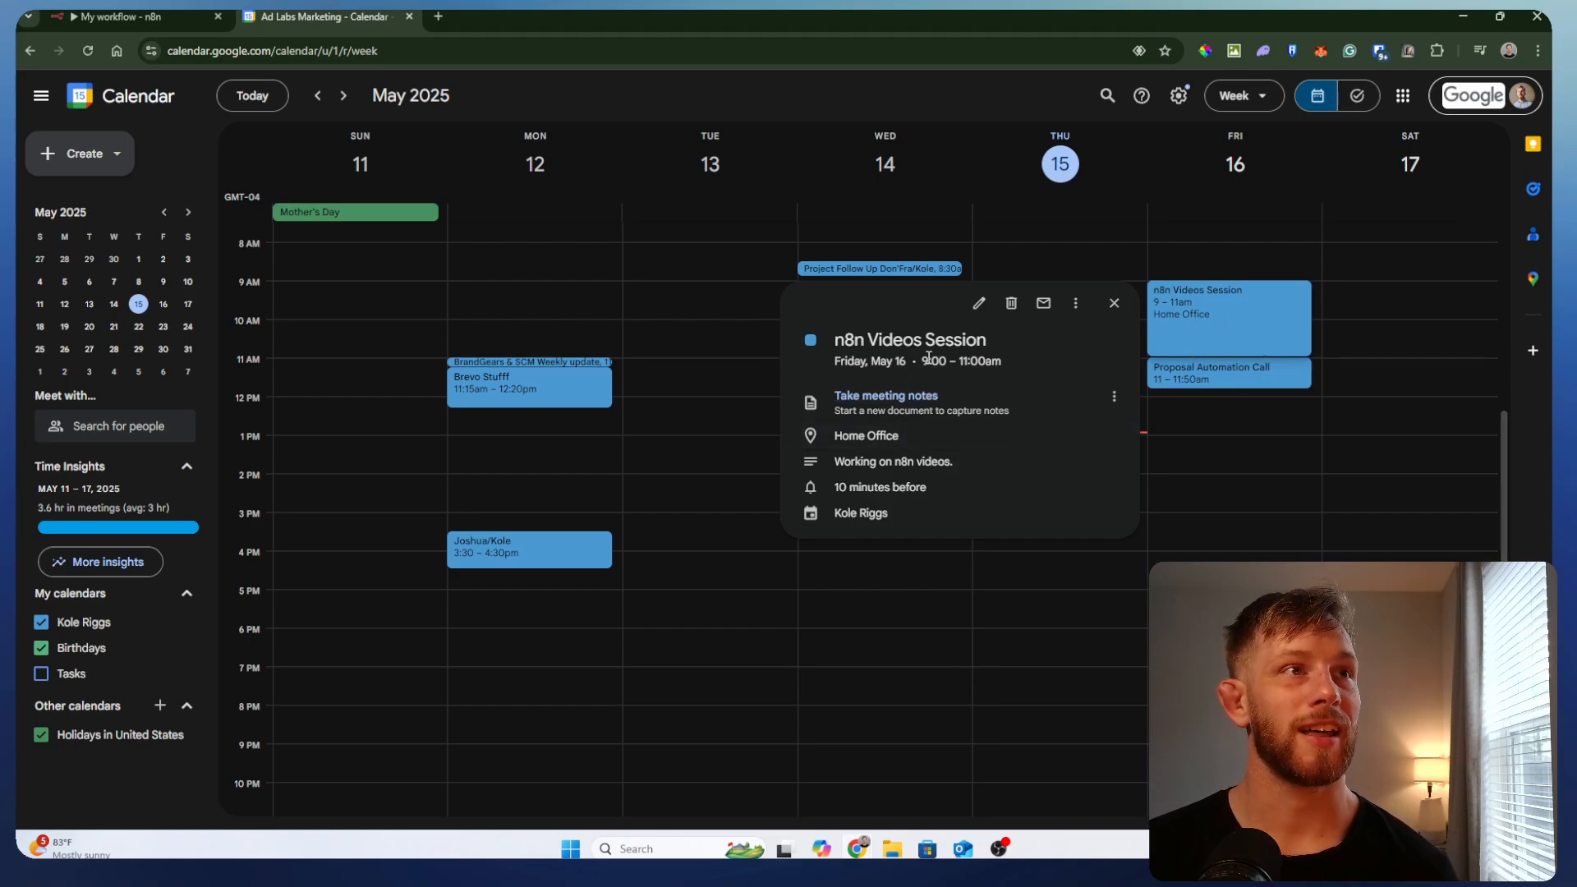
drag(928, 359, 1036, 358)
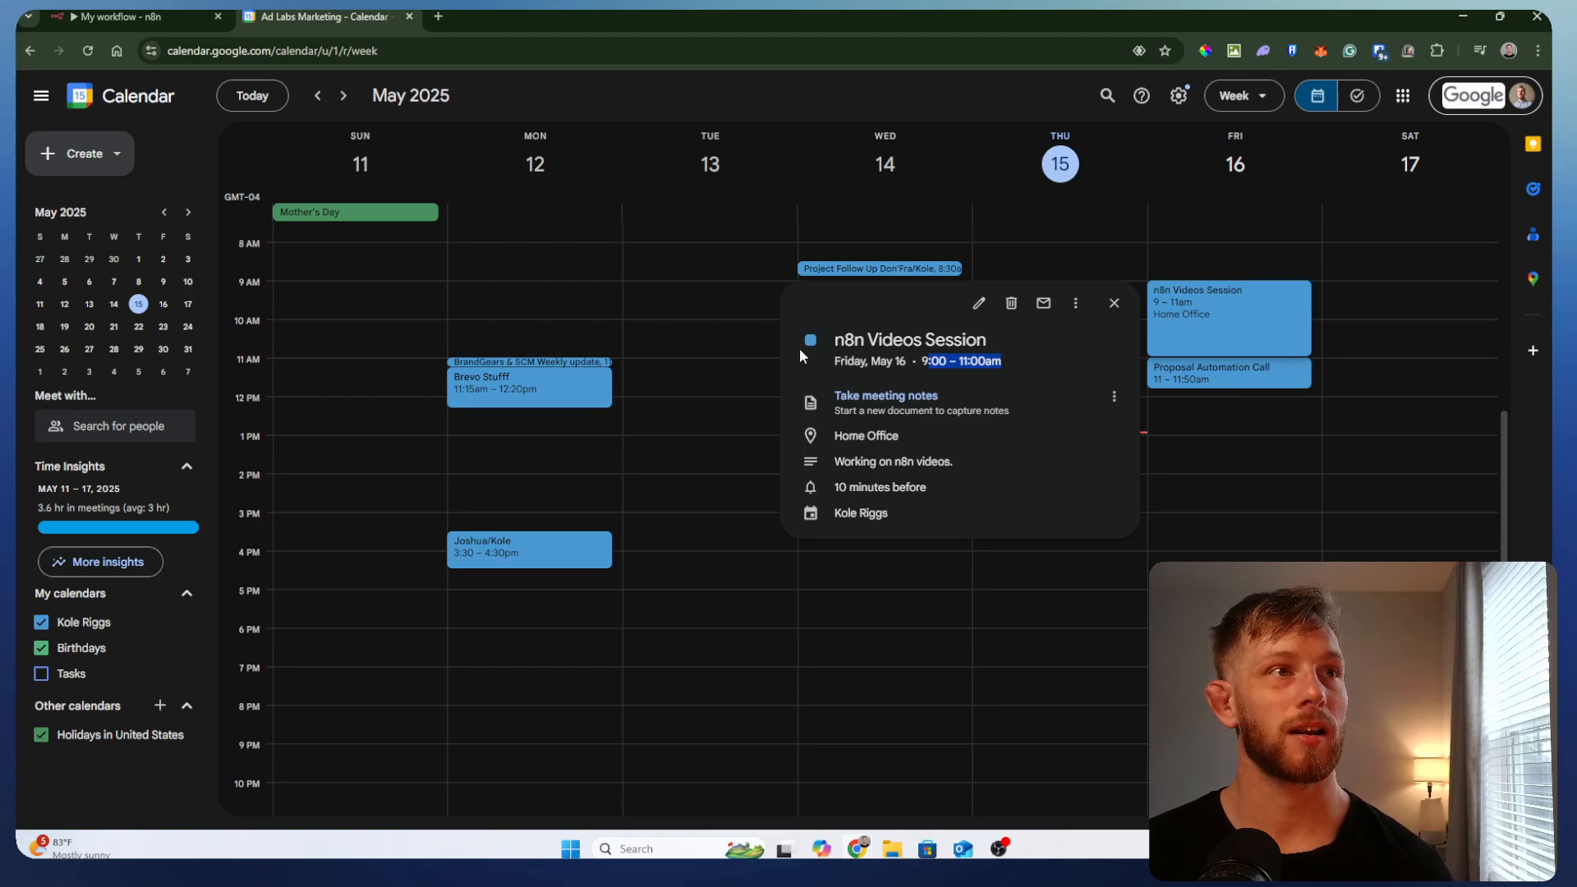
drag(831, 461, 985, 465)
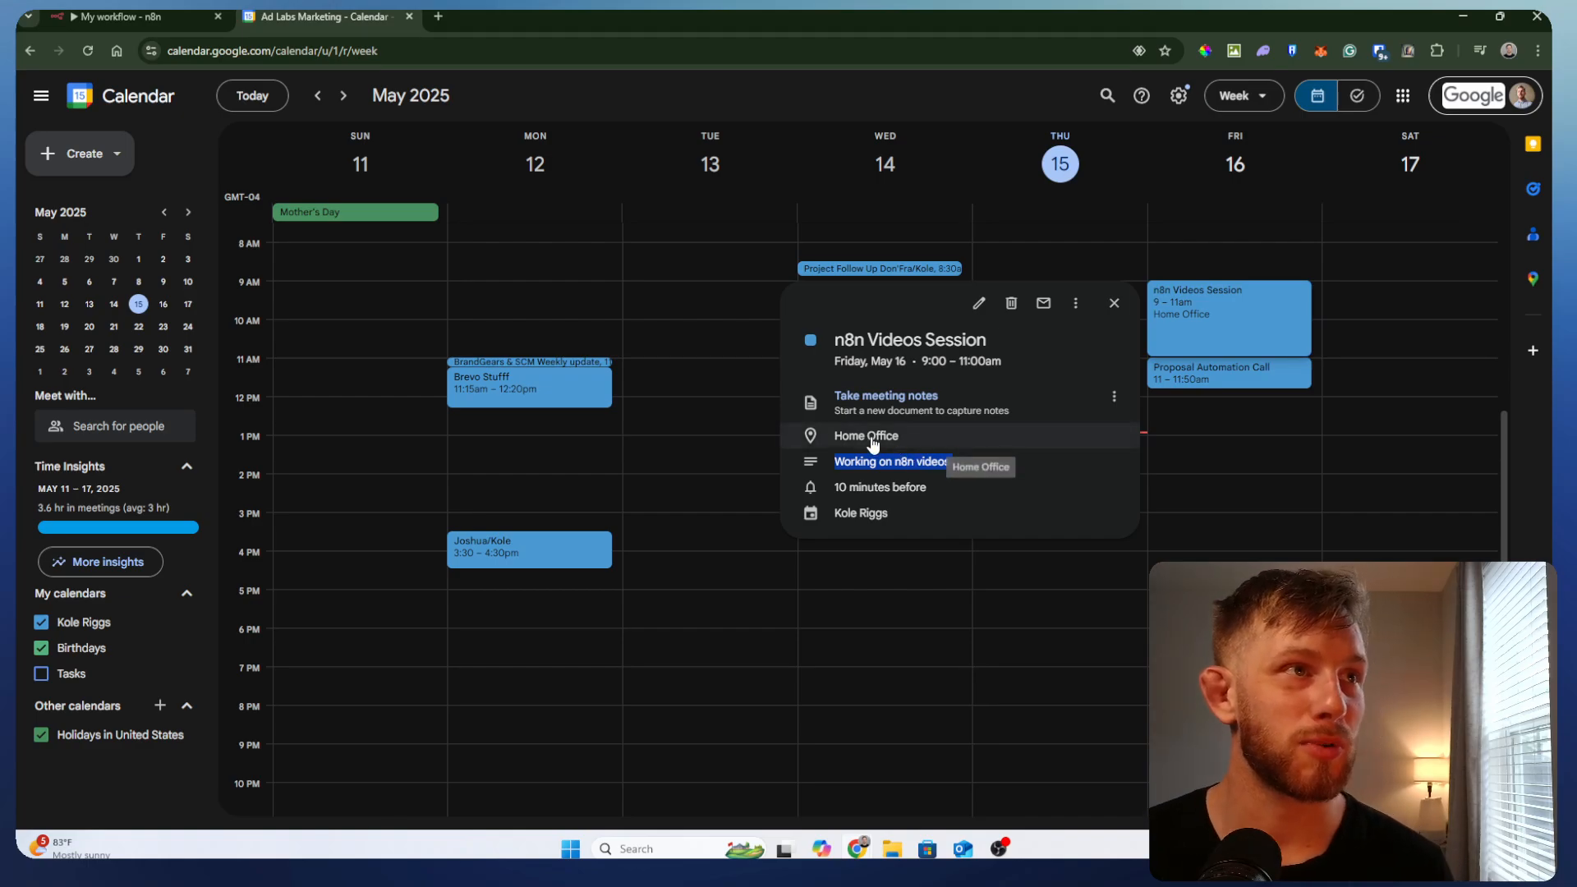
click(841, 339)
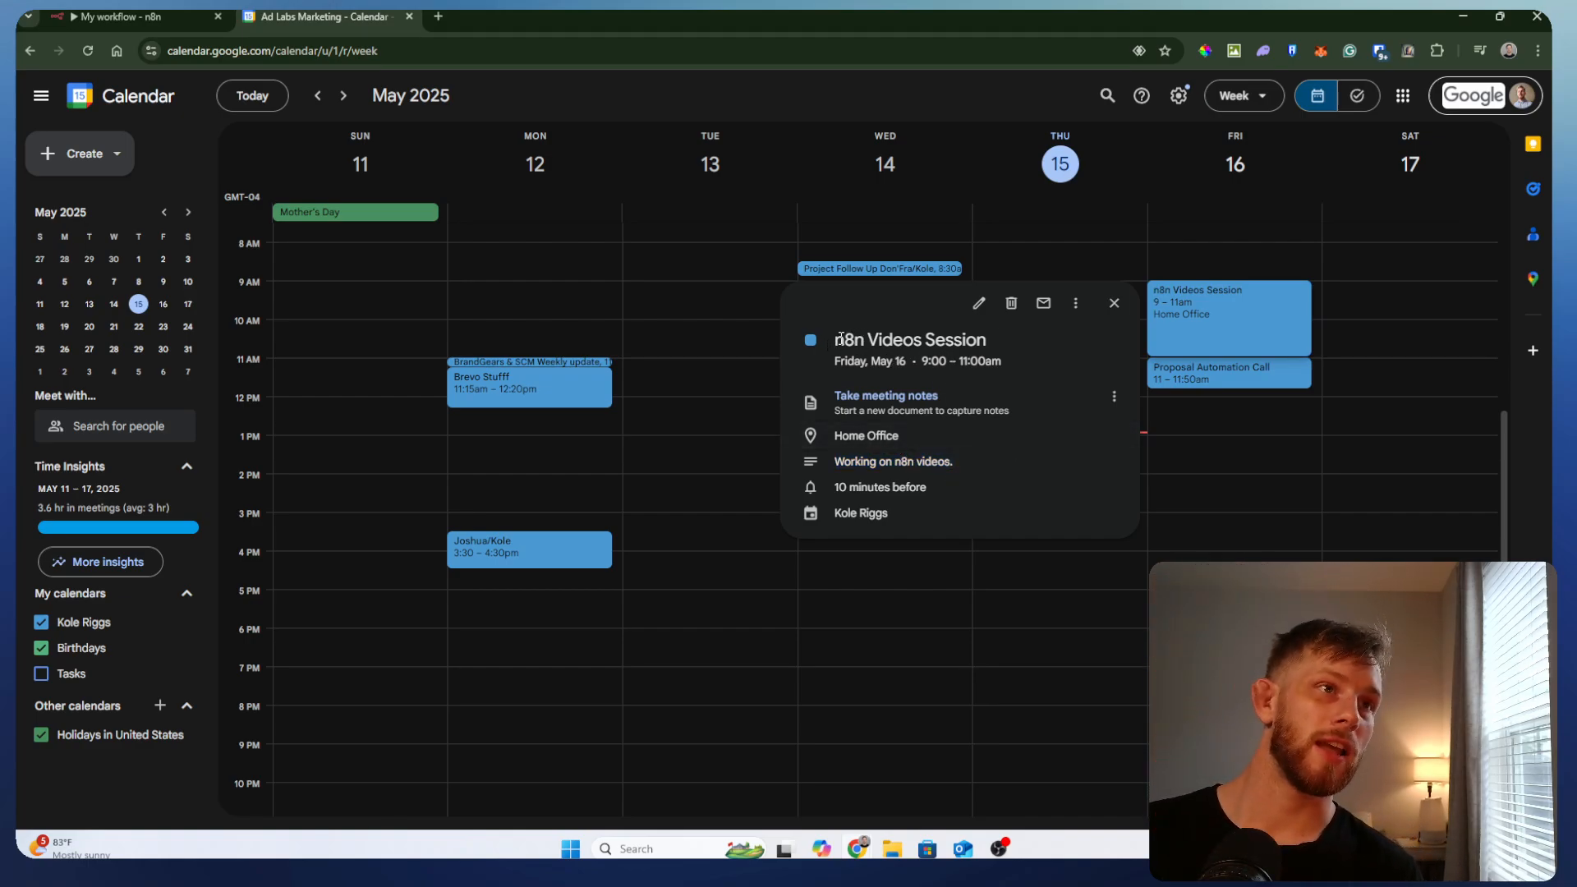
drag(841, 338, 1075, 331)
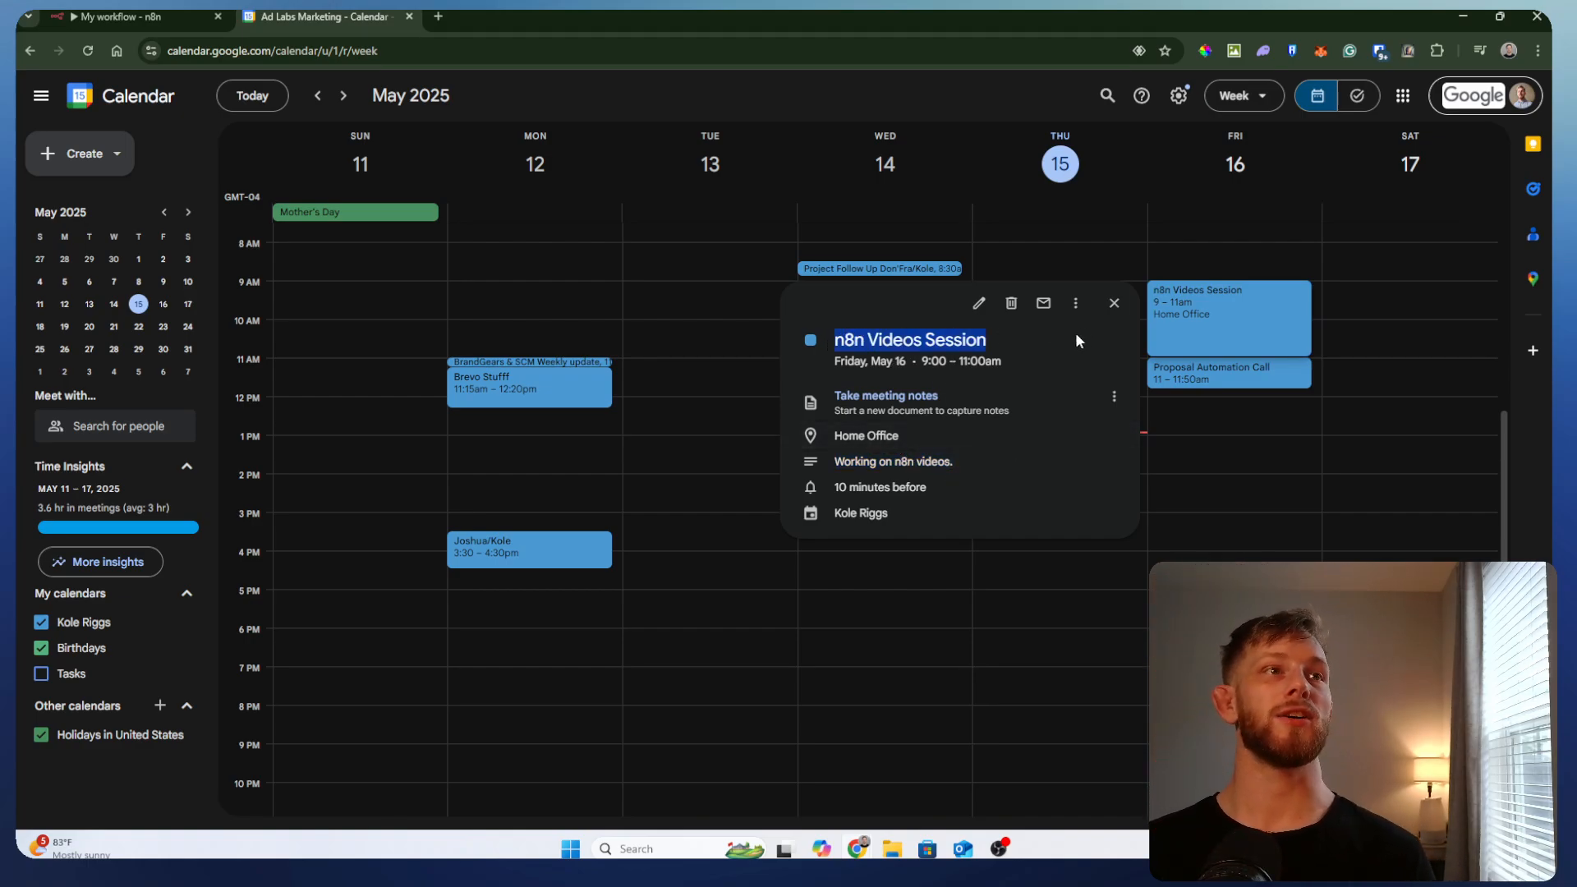
click(1114, 310)
click(992, 580)
- Switch to n8n and review the parameters, input and output of the event-creating Google Calendar1 tool node
click(140, 16)
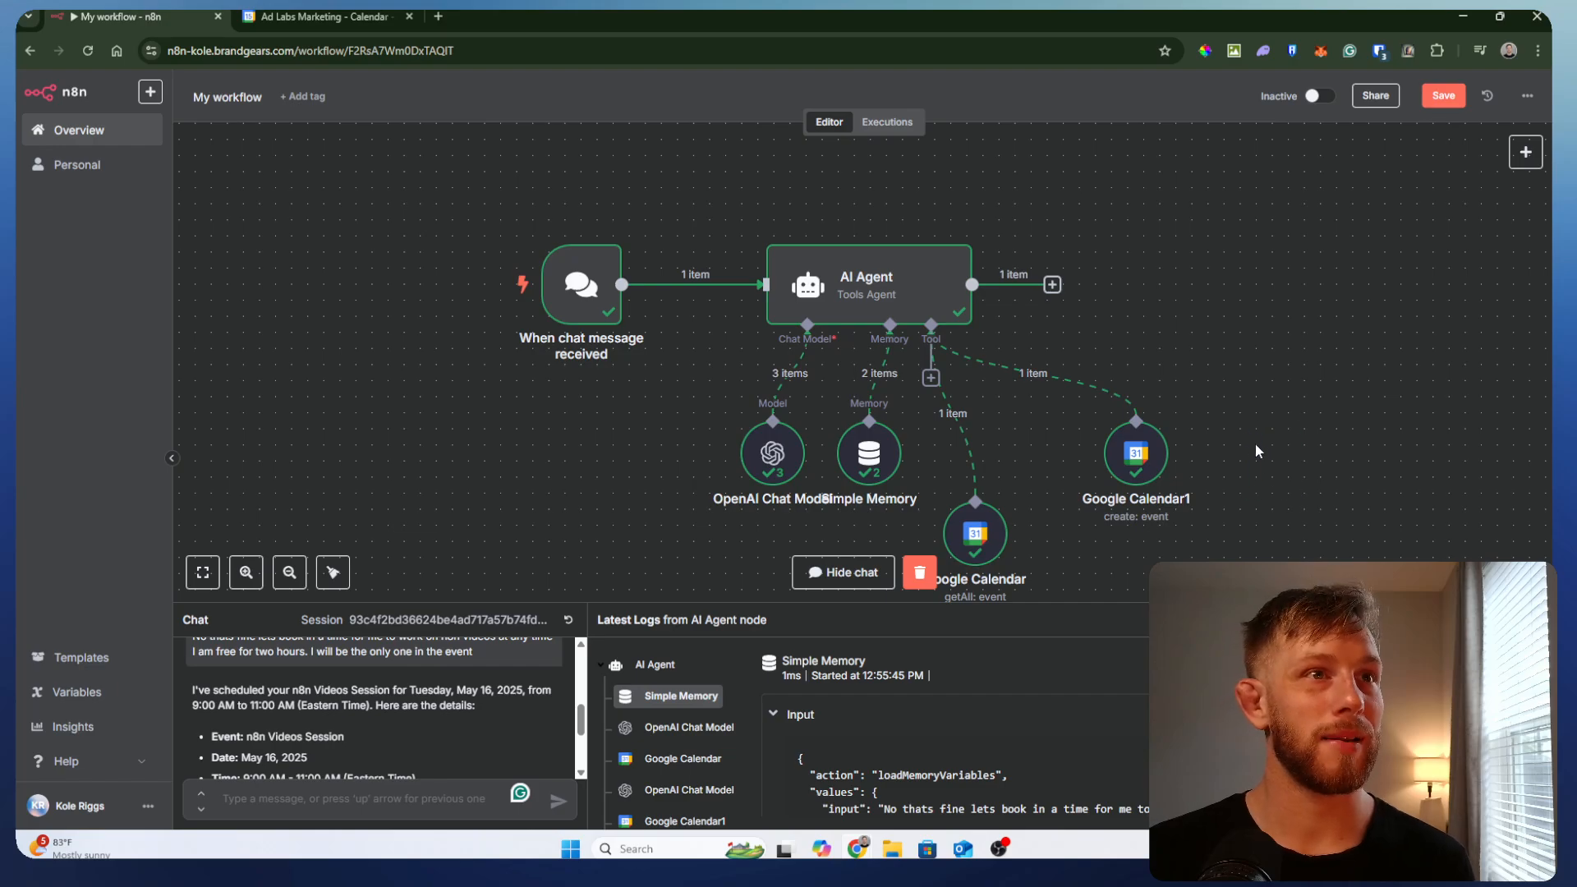
double_click(1105, 491)
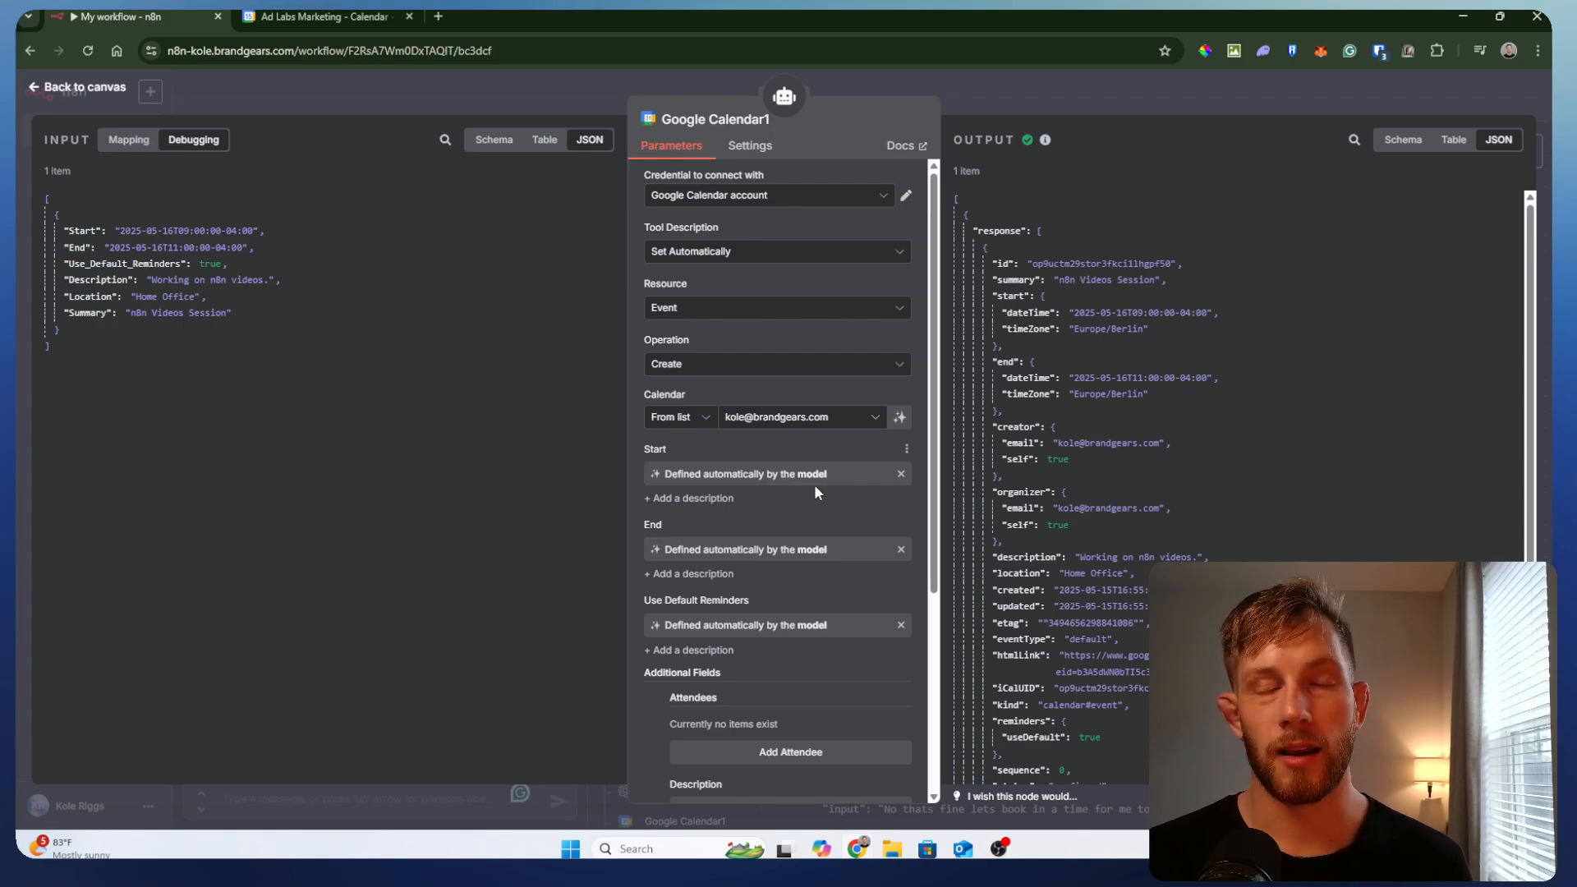
scroll(812, 575, down, 3)
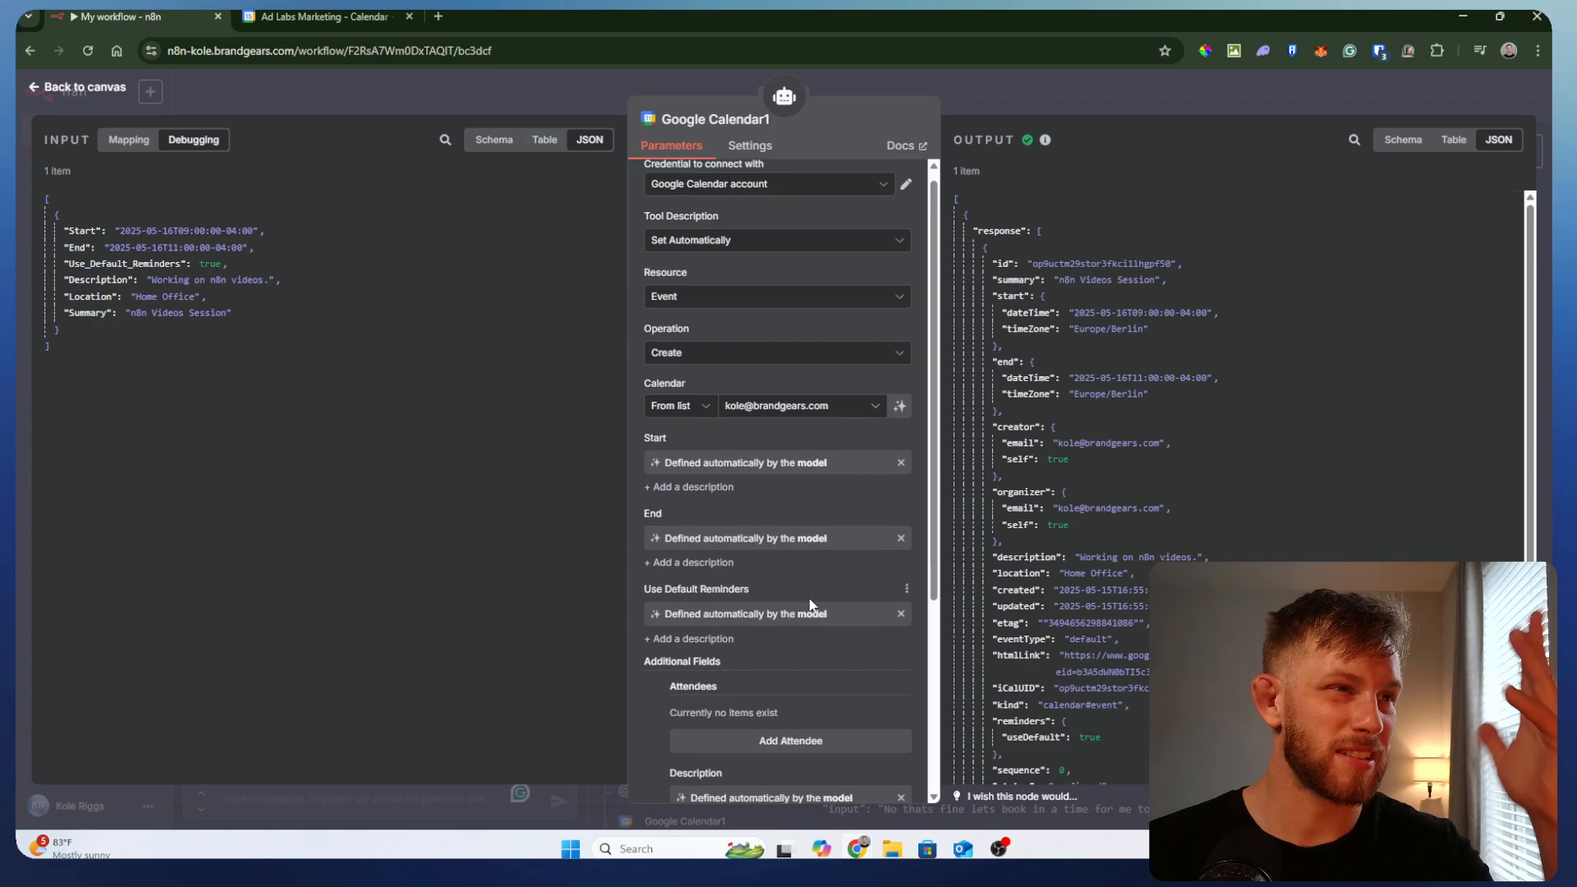
click(1170, 95)
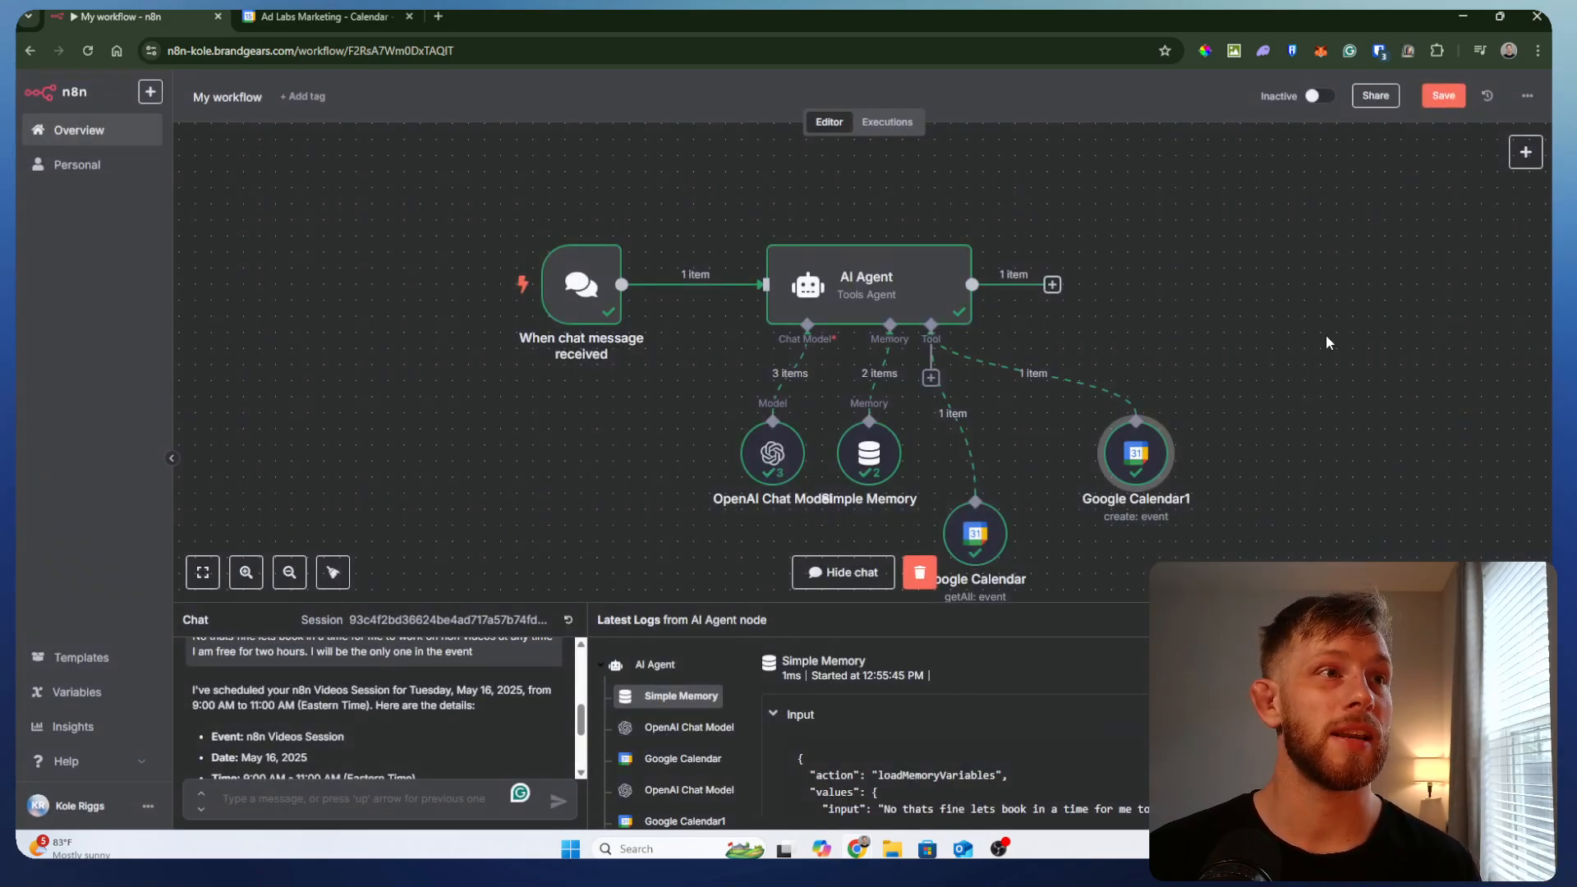
- Ask the agent in chat which tasks would grow the business and to add time on May 16th for each of those tasks when free
click(364, 794)
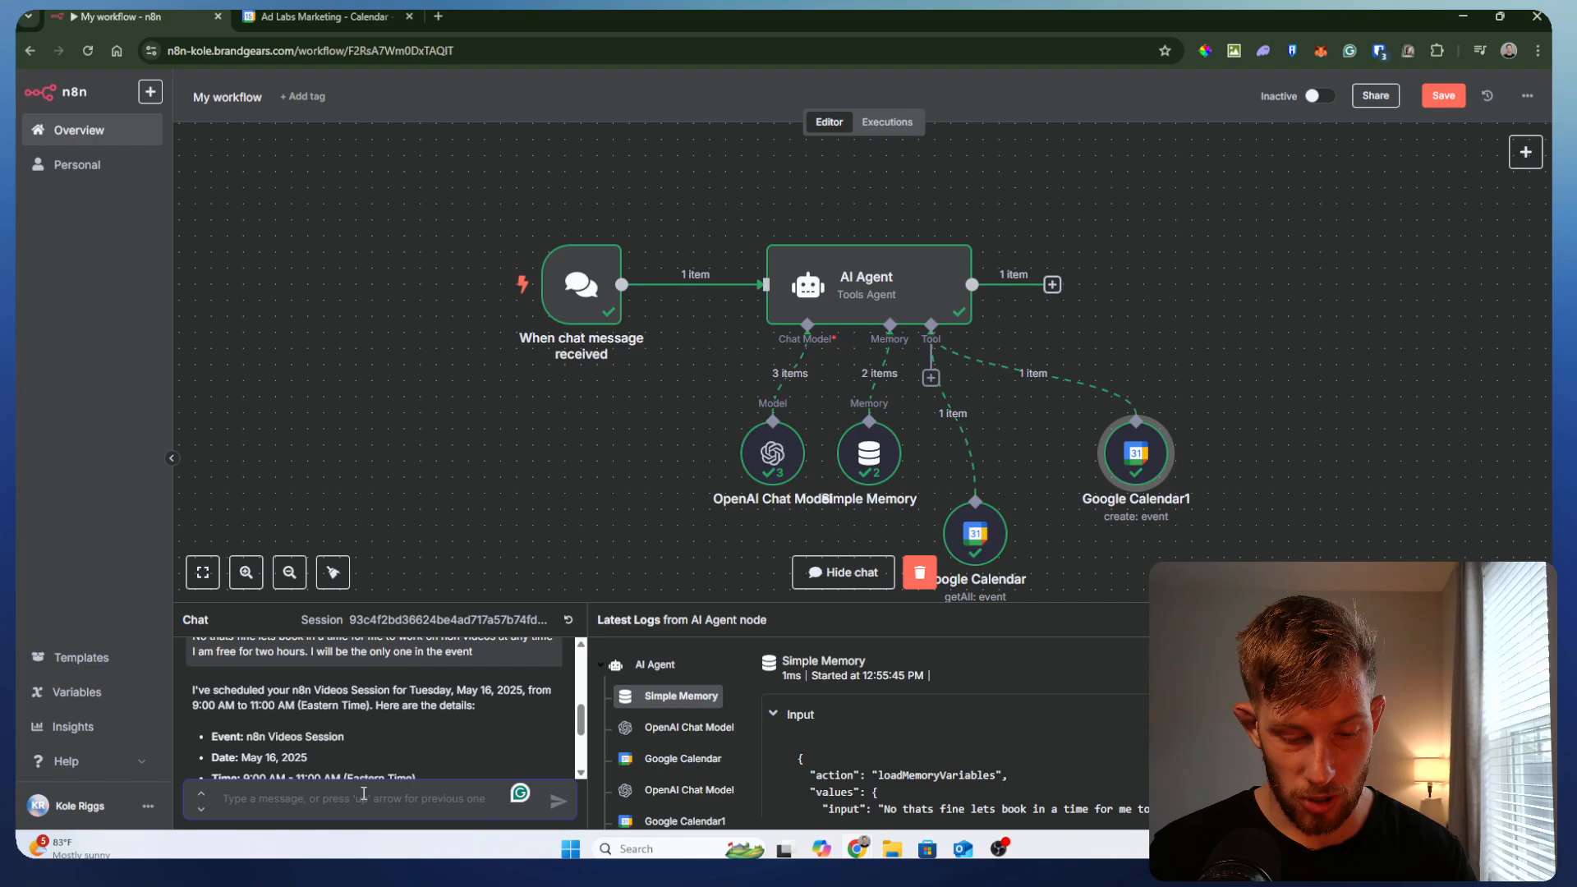
text(Hey)
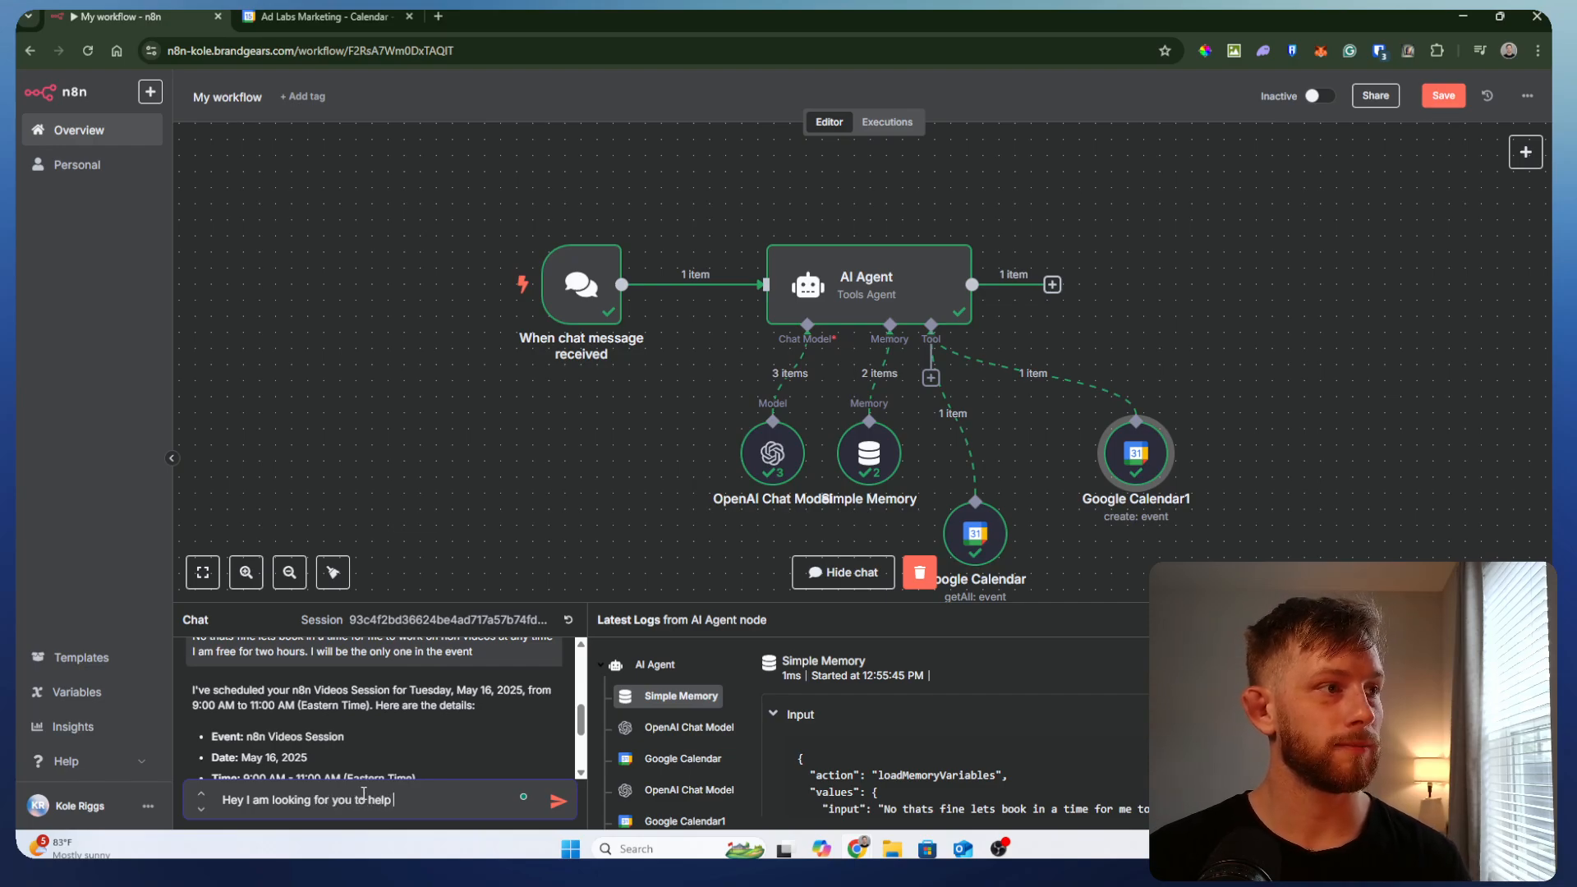
text(I am looking for you to help me understand)
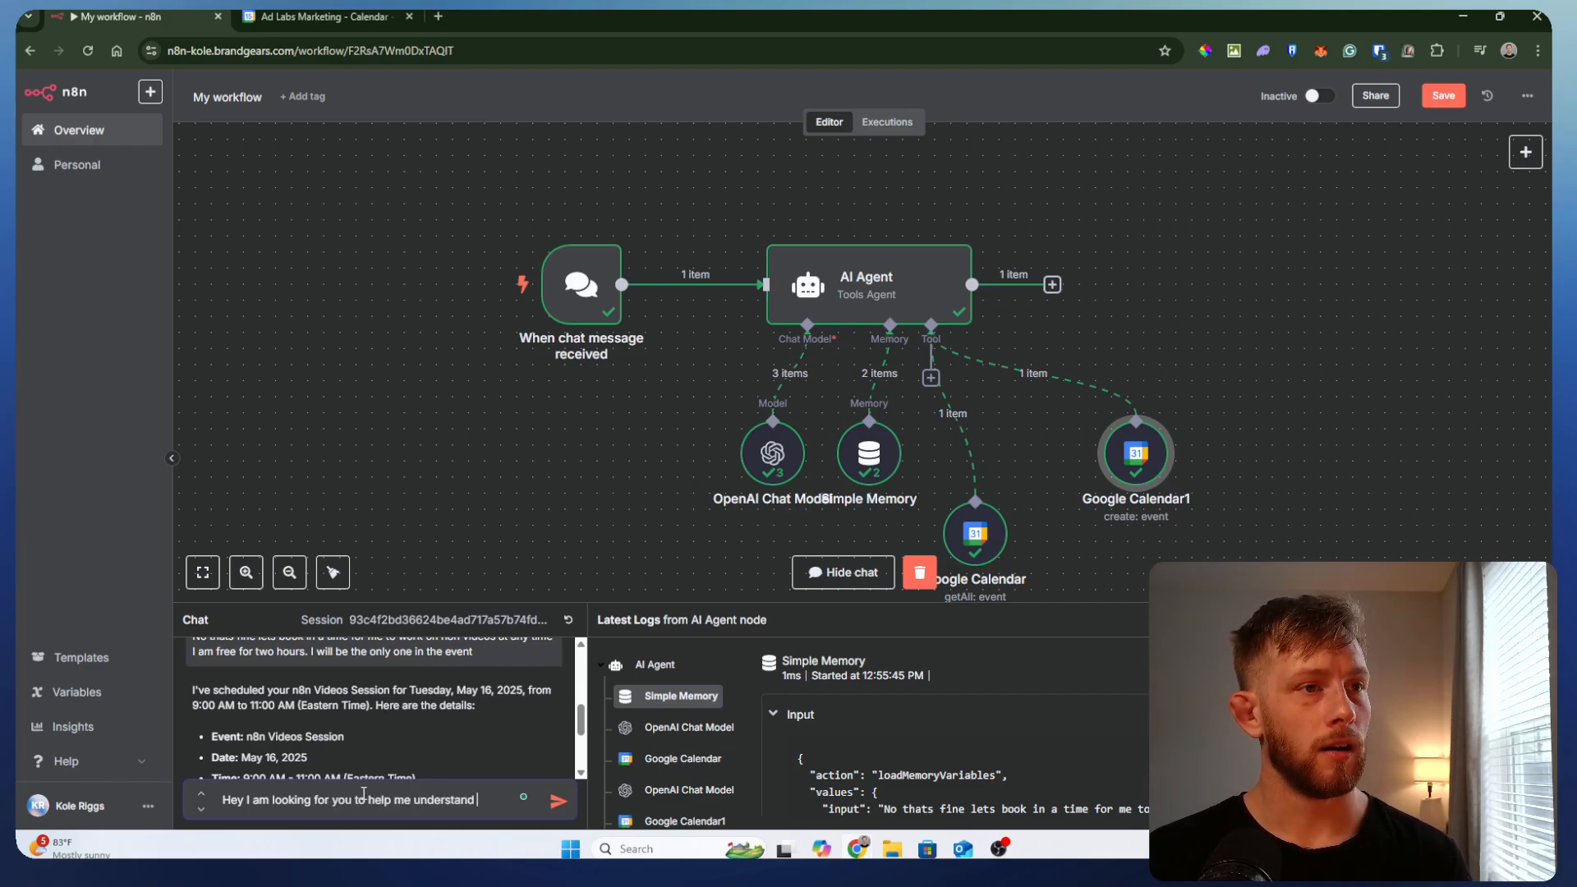
text( all of the )
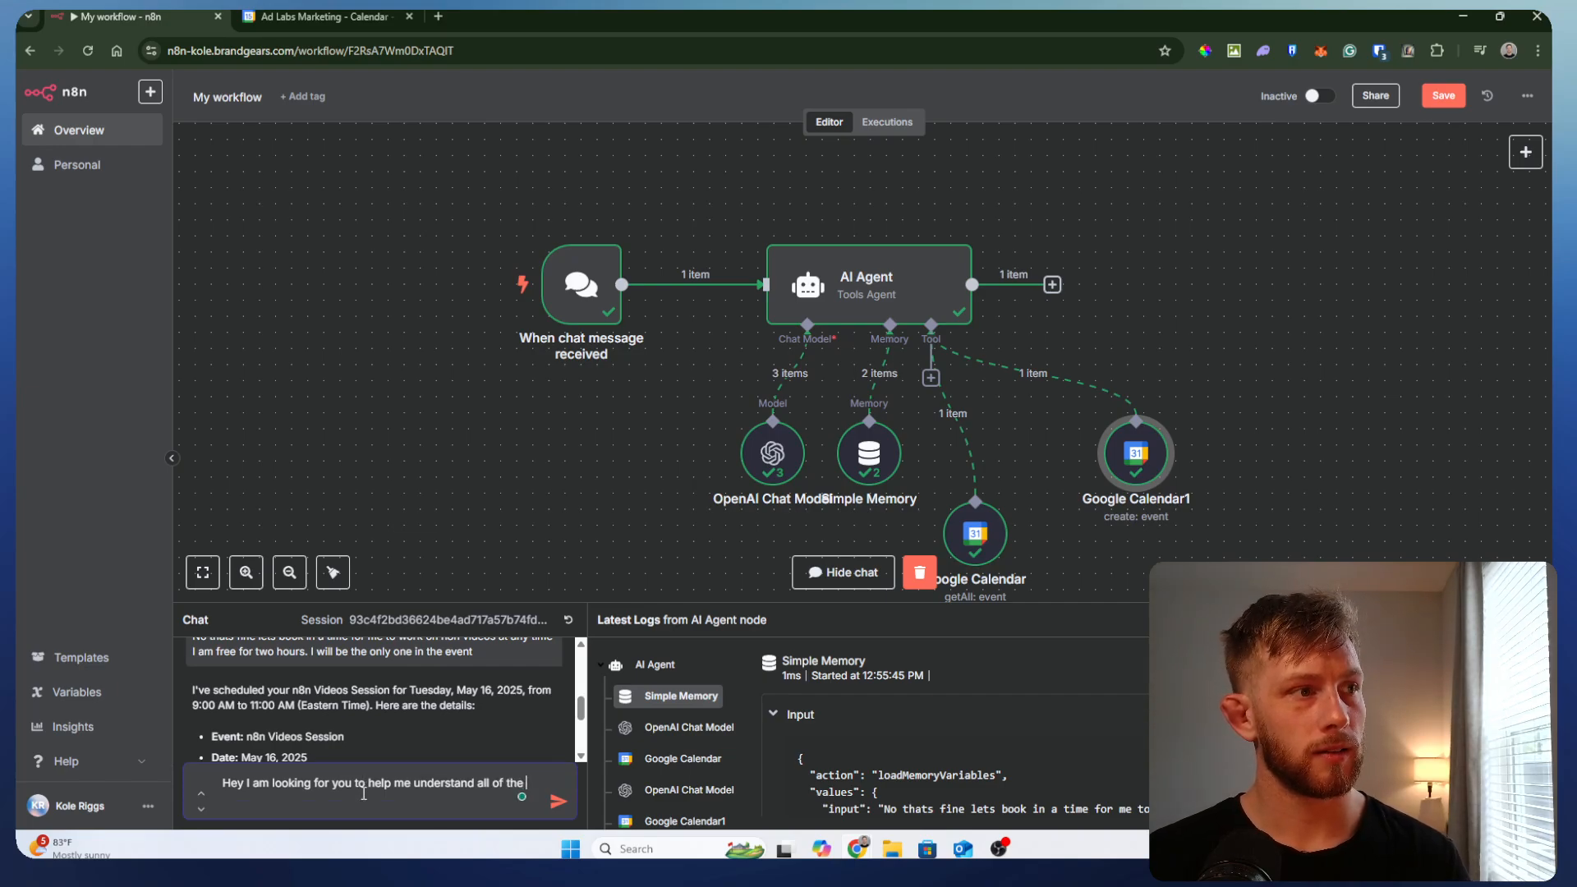
text(kinds of tasks I should do to grow my business)
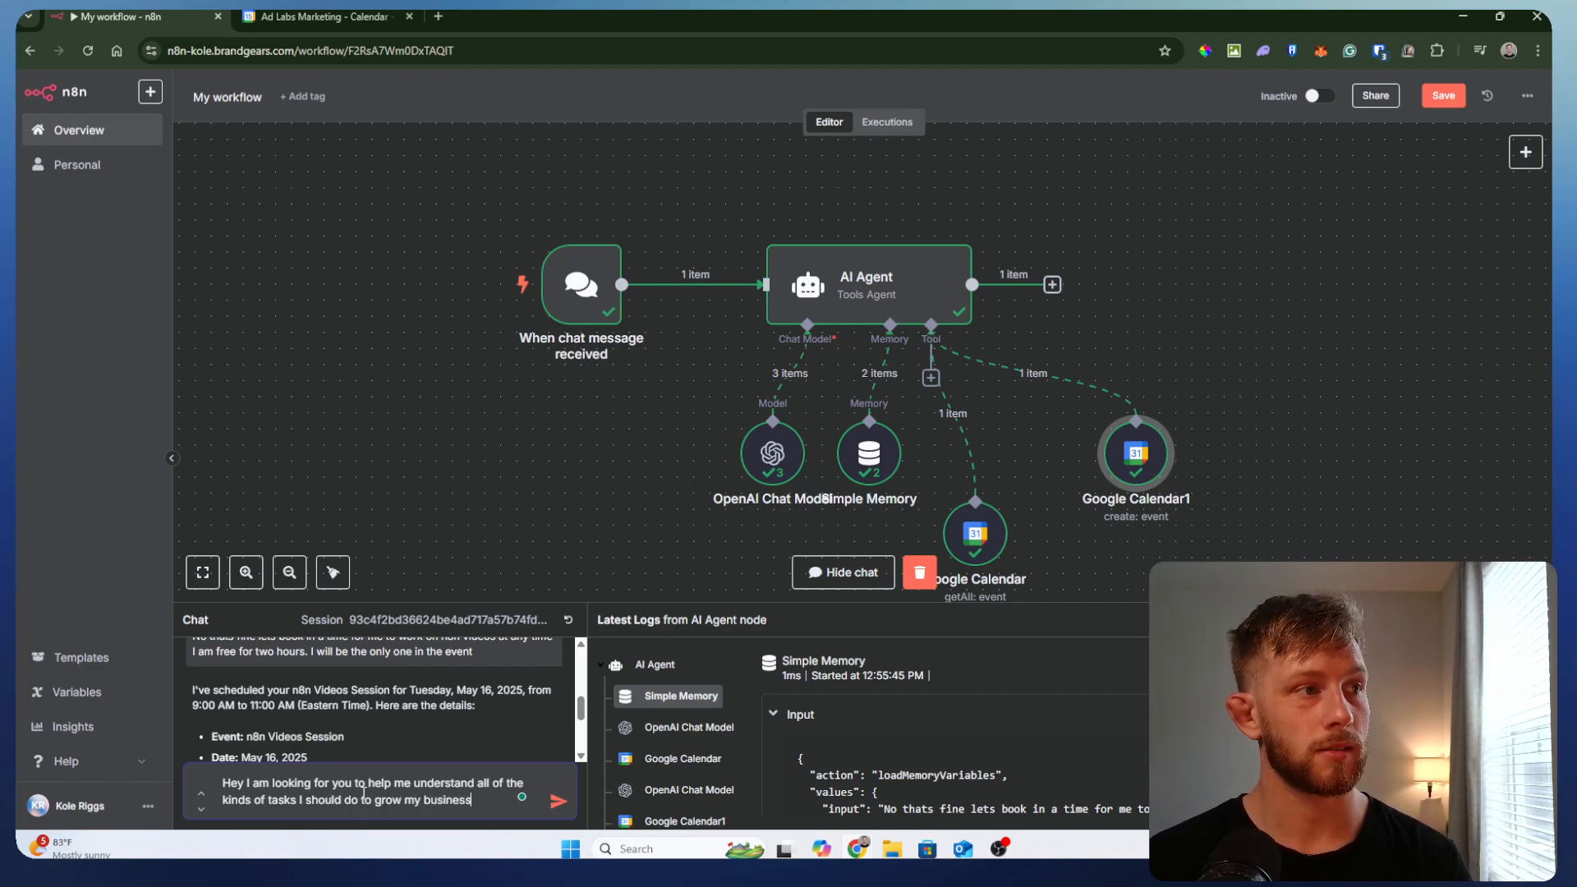
text(th)
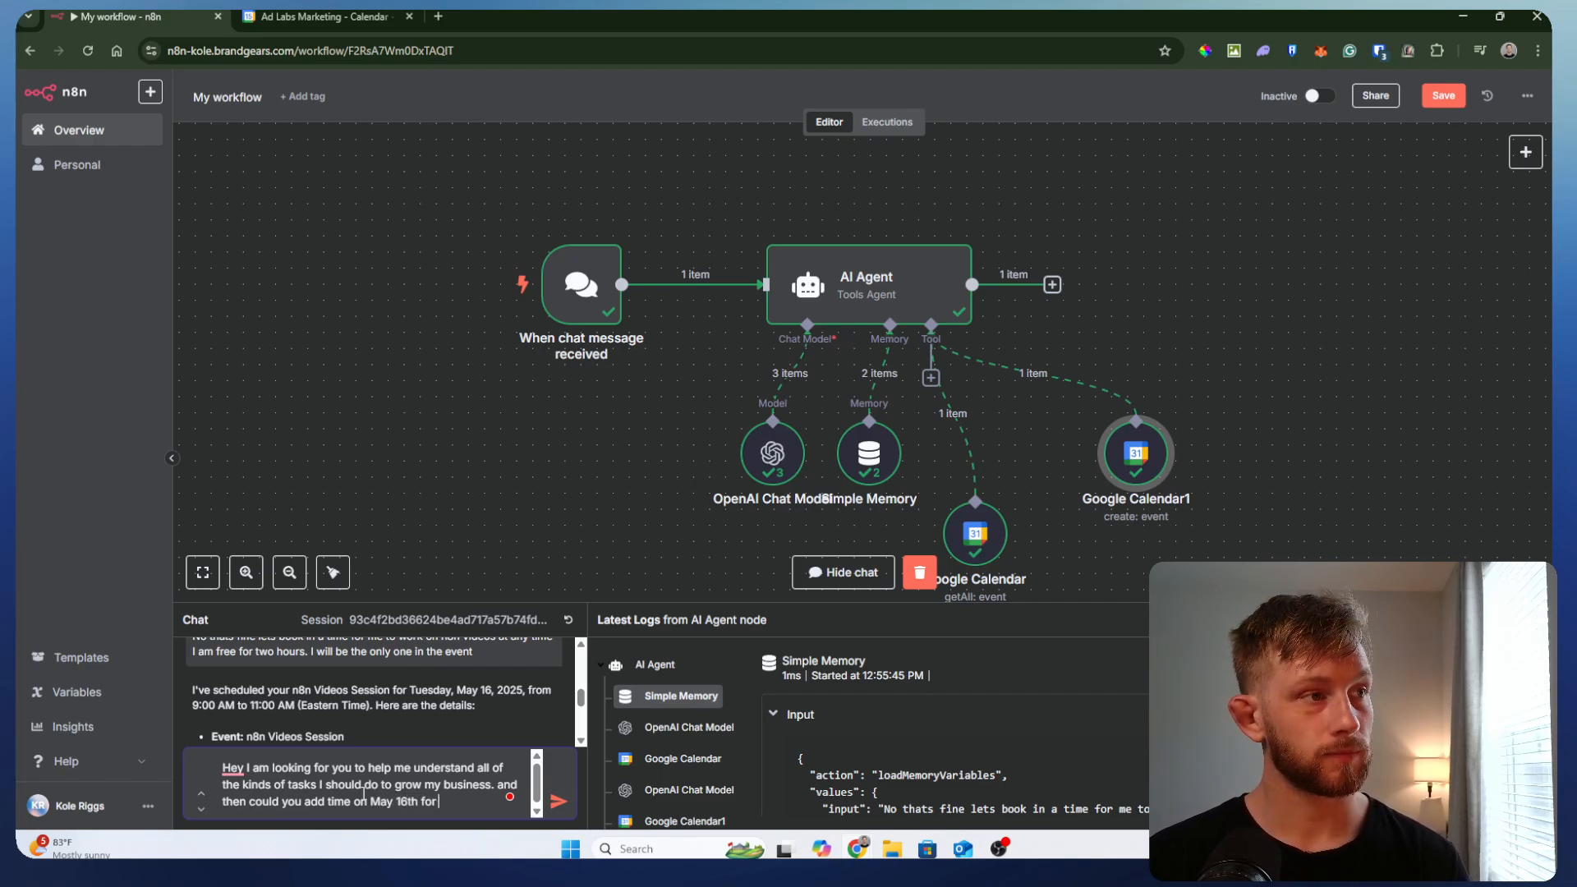
text(on e)
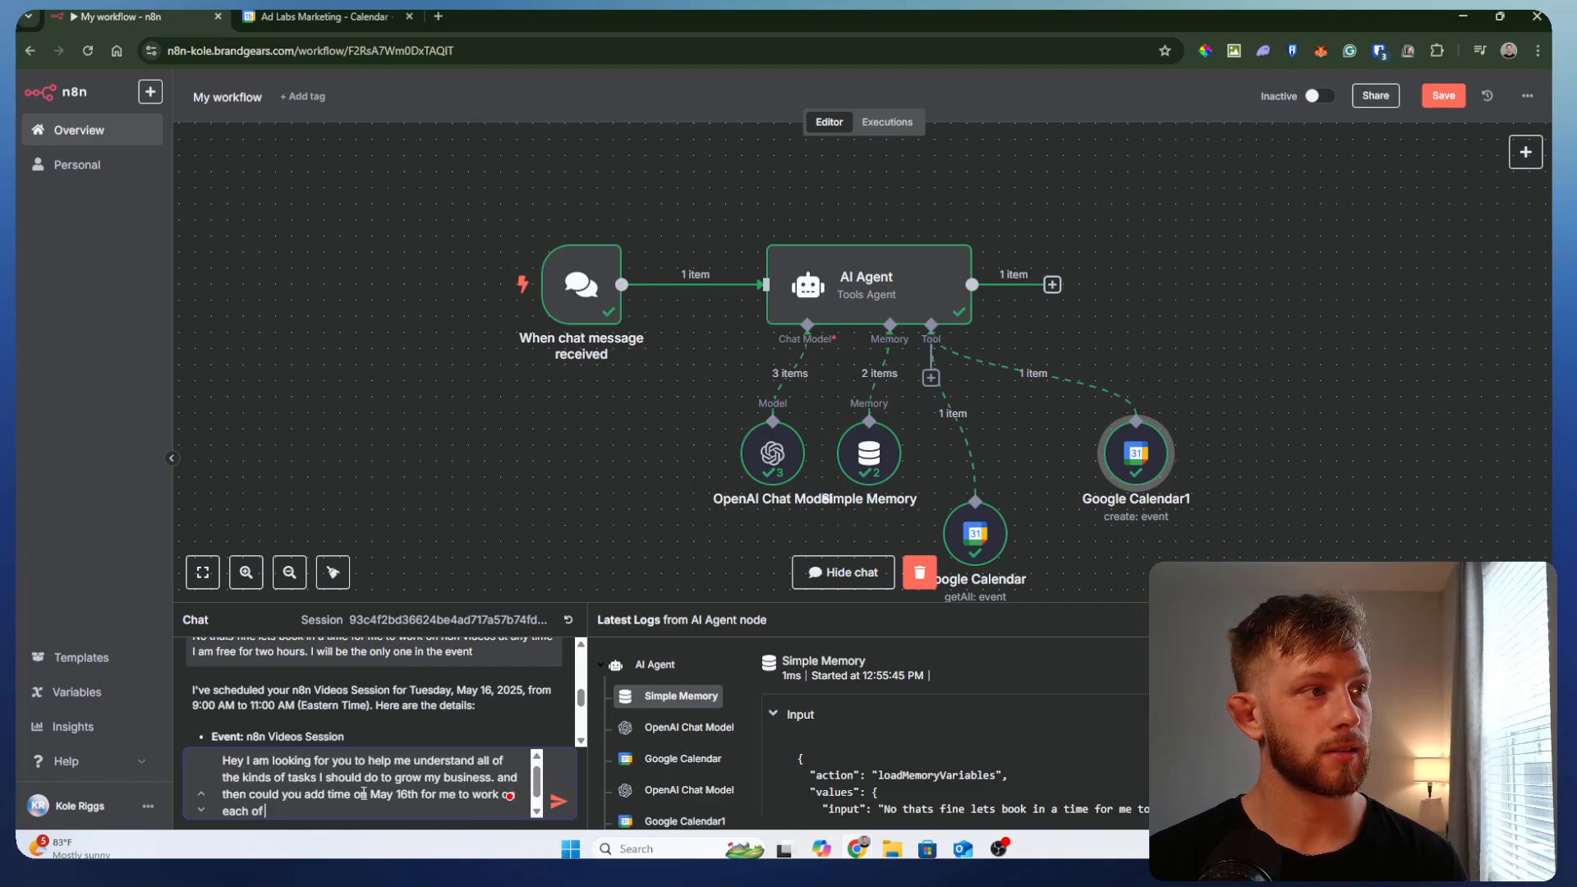
text(ach of those tasks?)
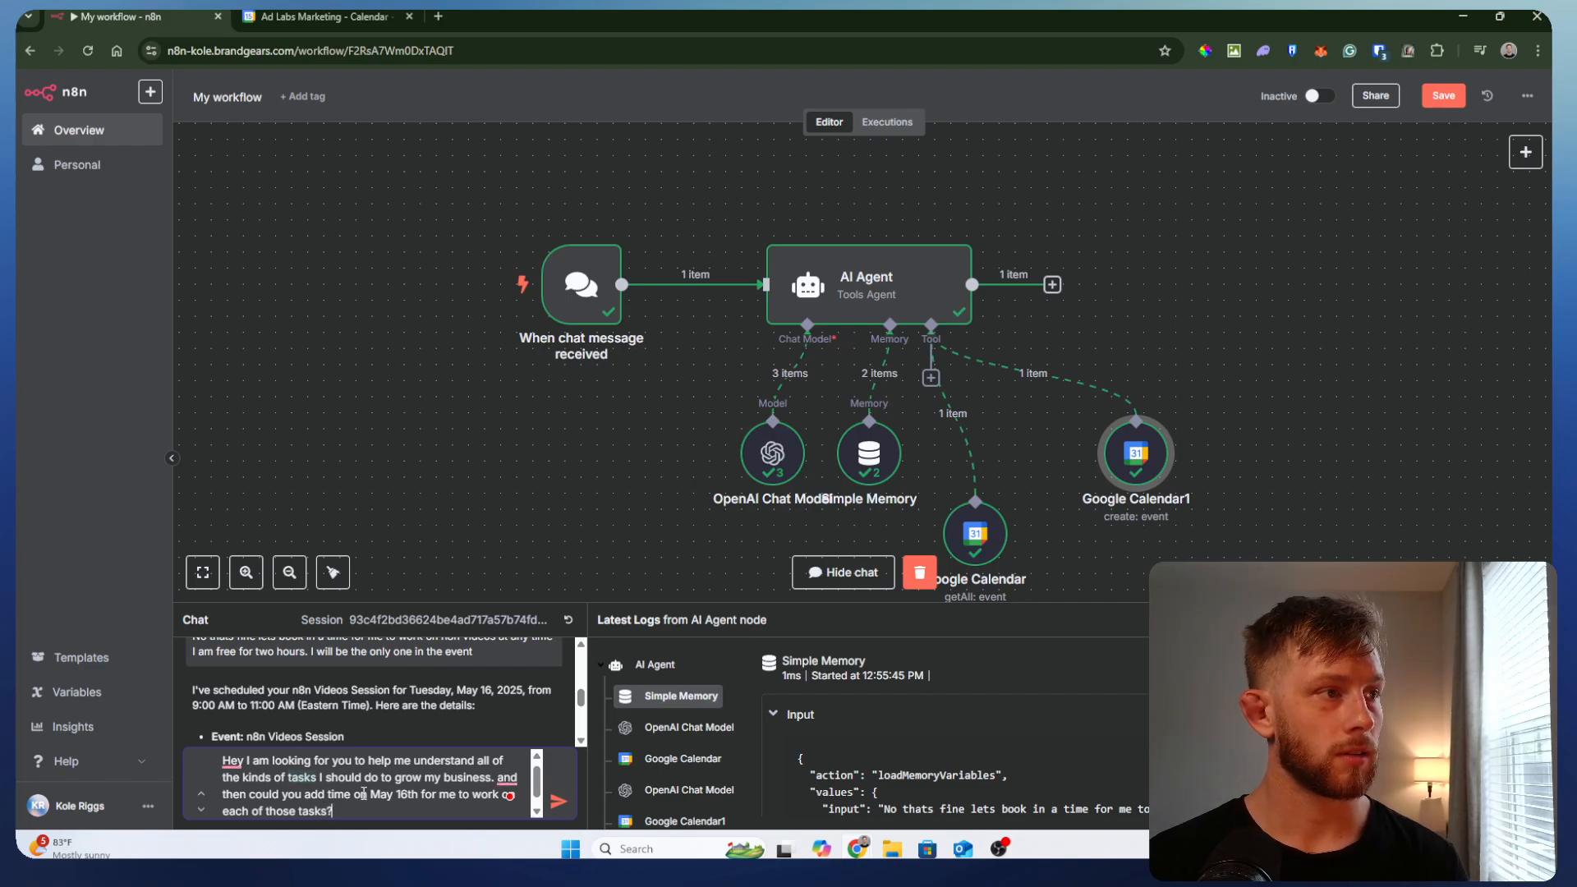
key(BackSpace)
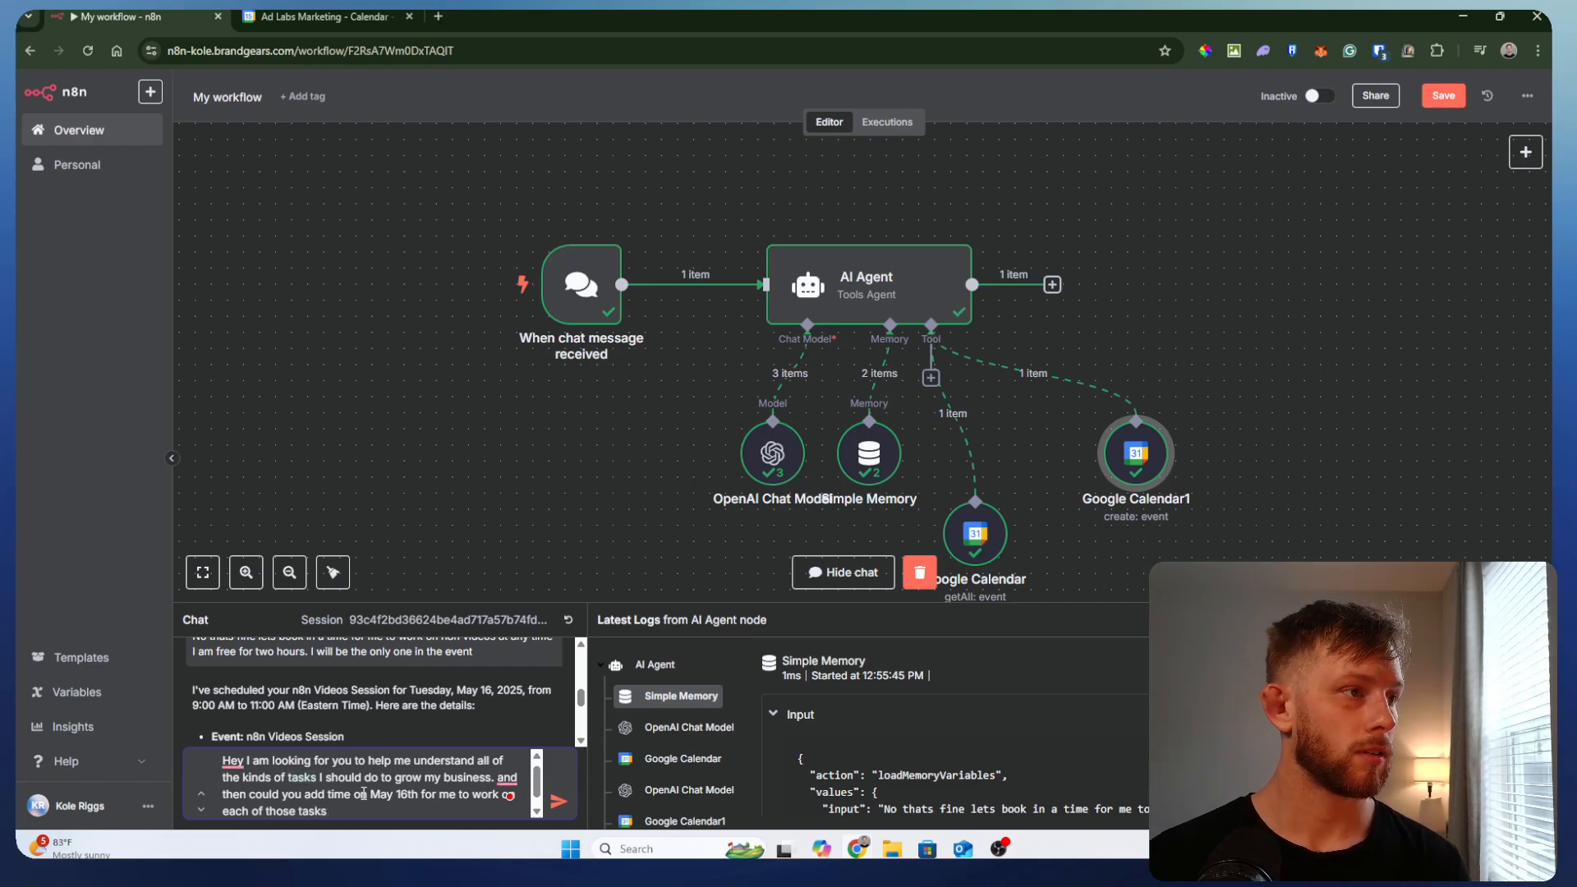
text(when I am free)
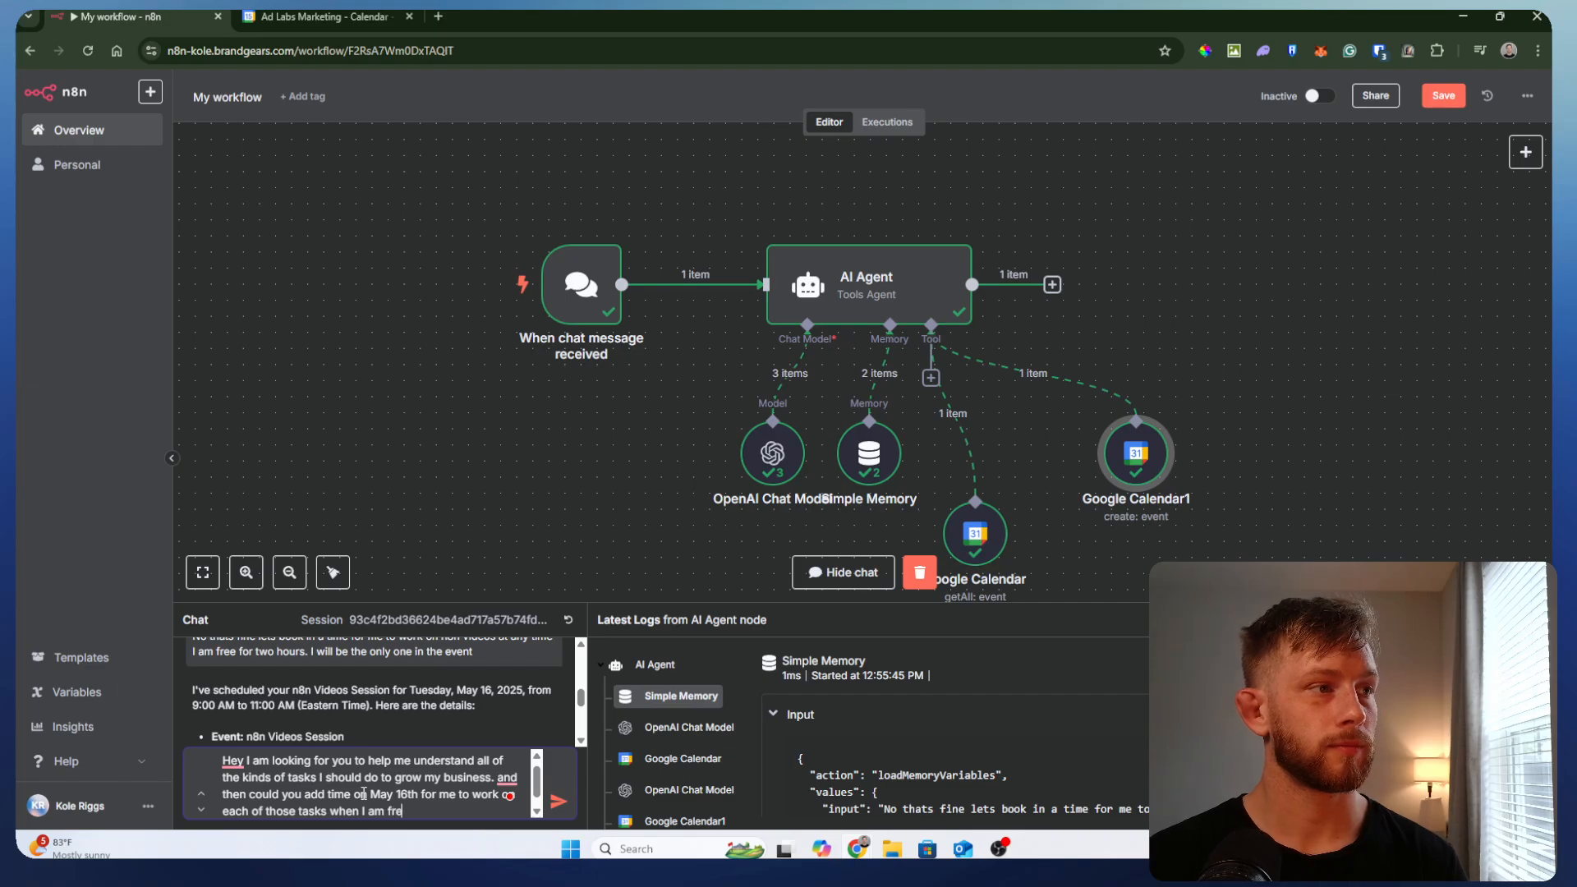
key(Return)
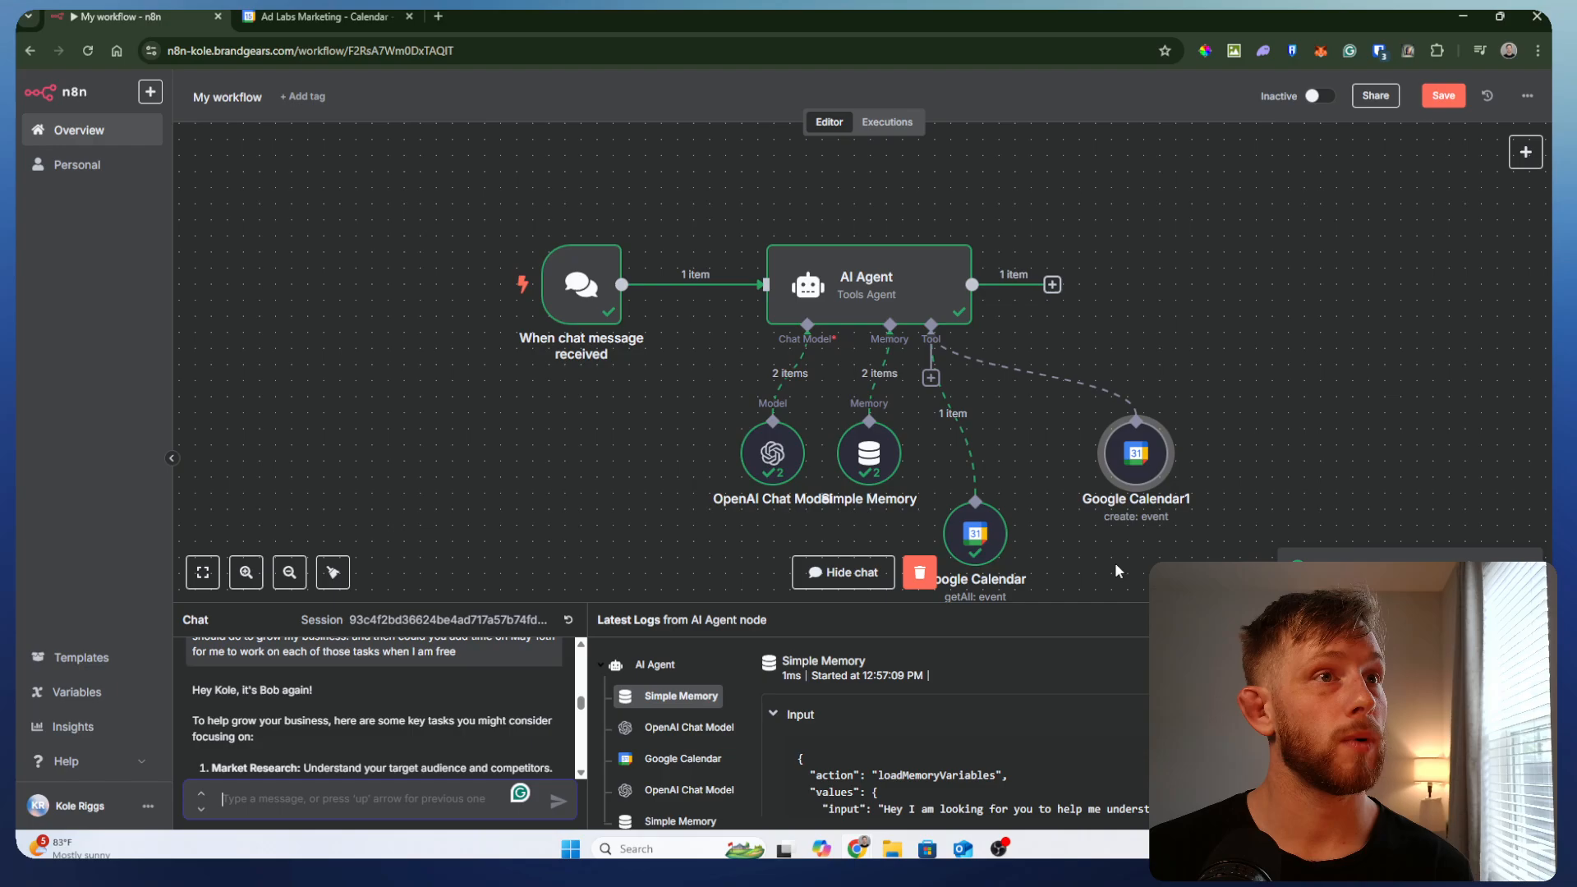
- Read the agent's task suggestions and proposed May 16 schedule, and reply "yes lets add those" in the chat
scroll(312, 722, down, 3)
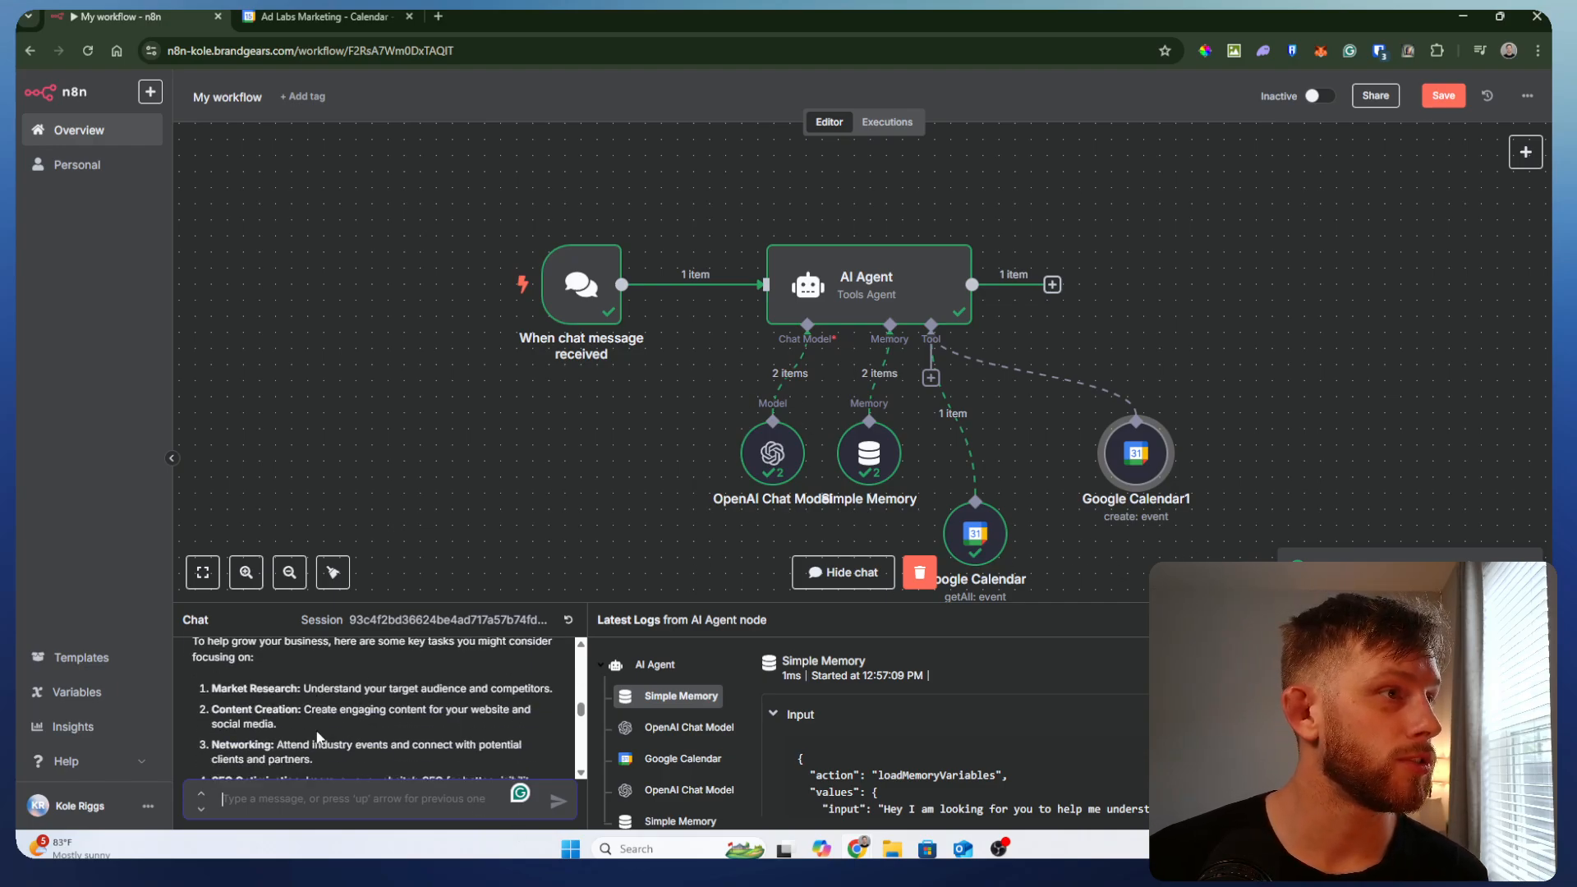
scroll(308, 698, down, 5)
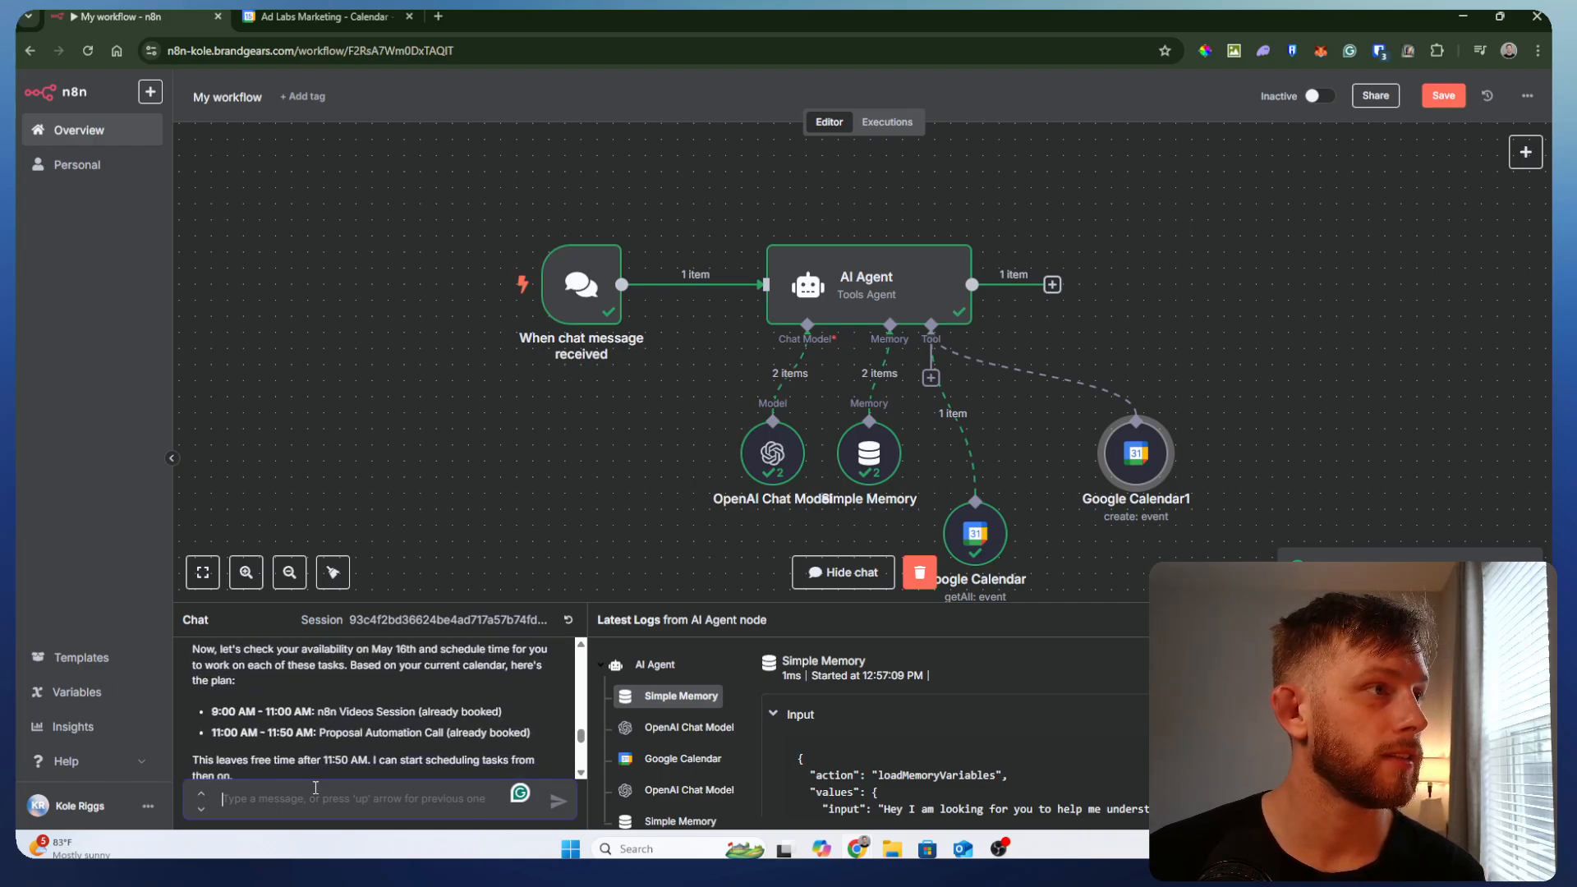
scroll(312, 795, down, 2)
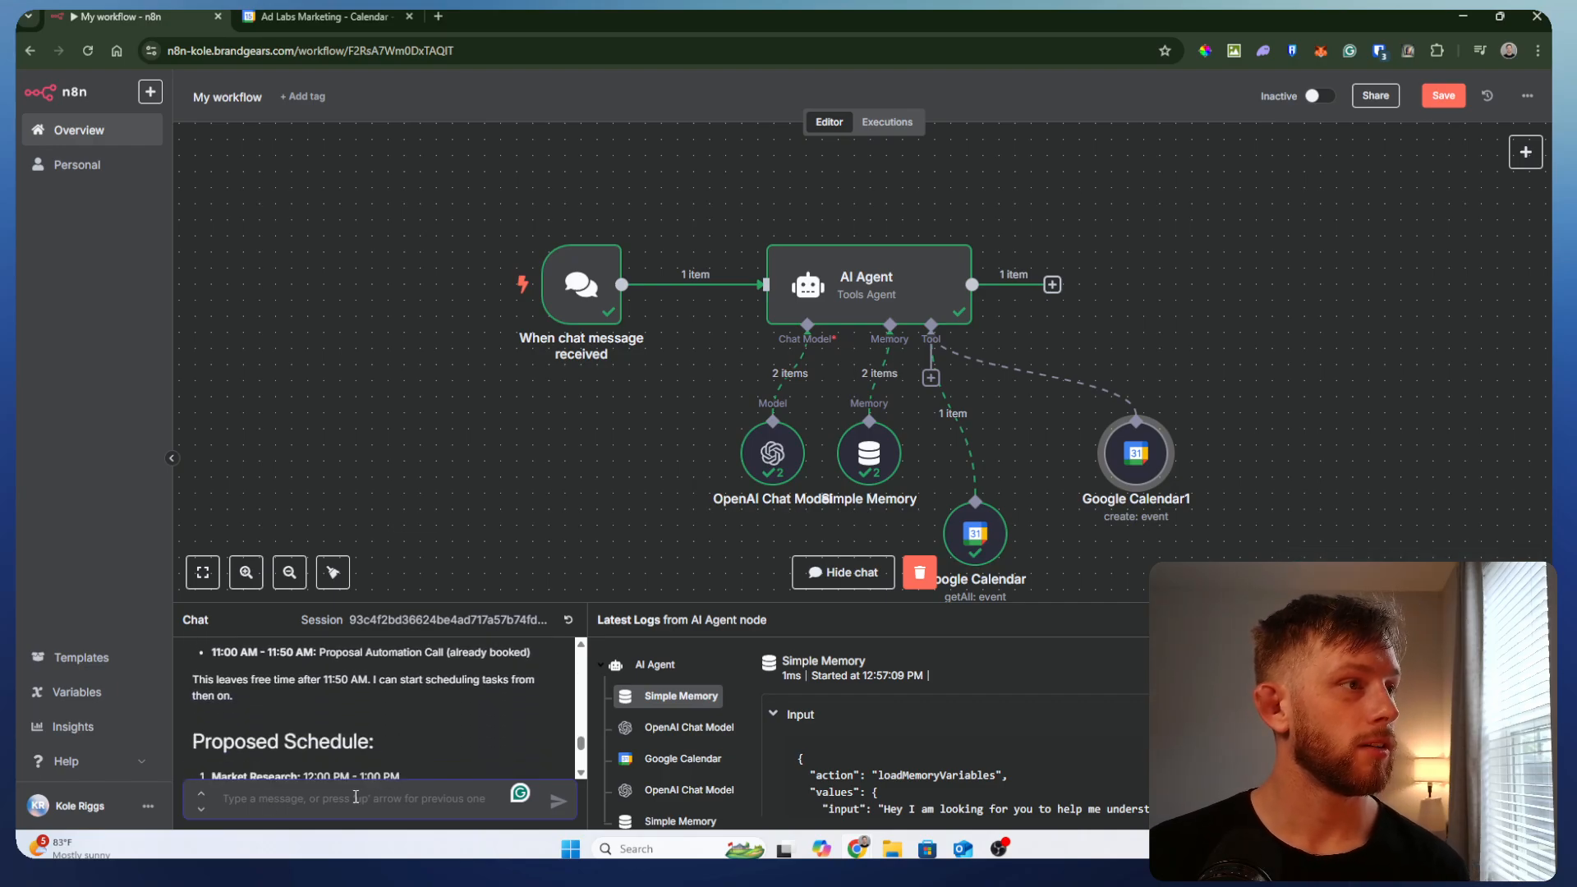
text(yes le)
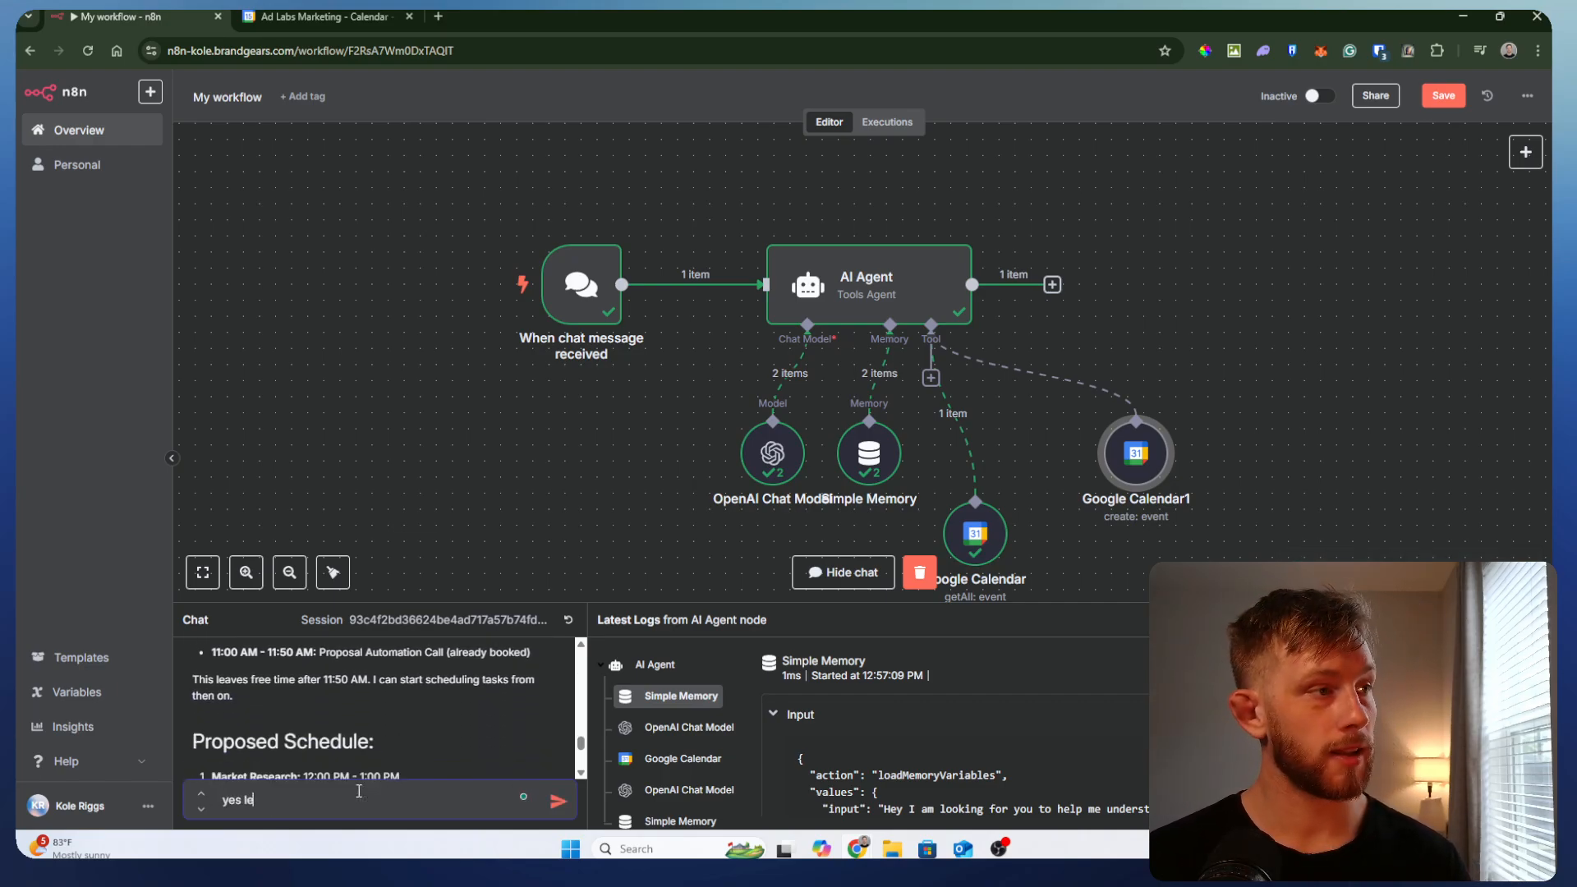
text(ts add those)
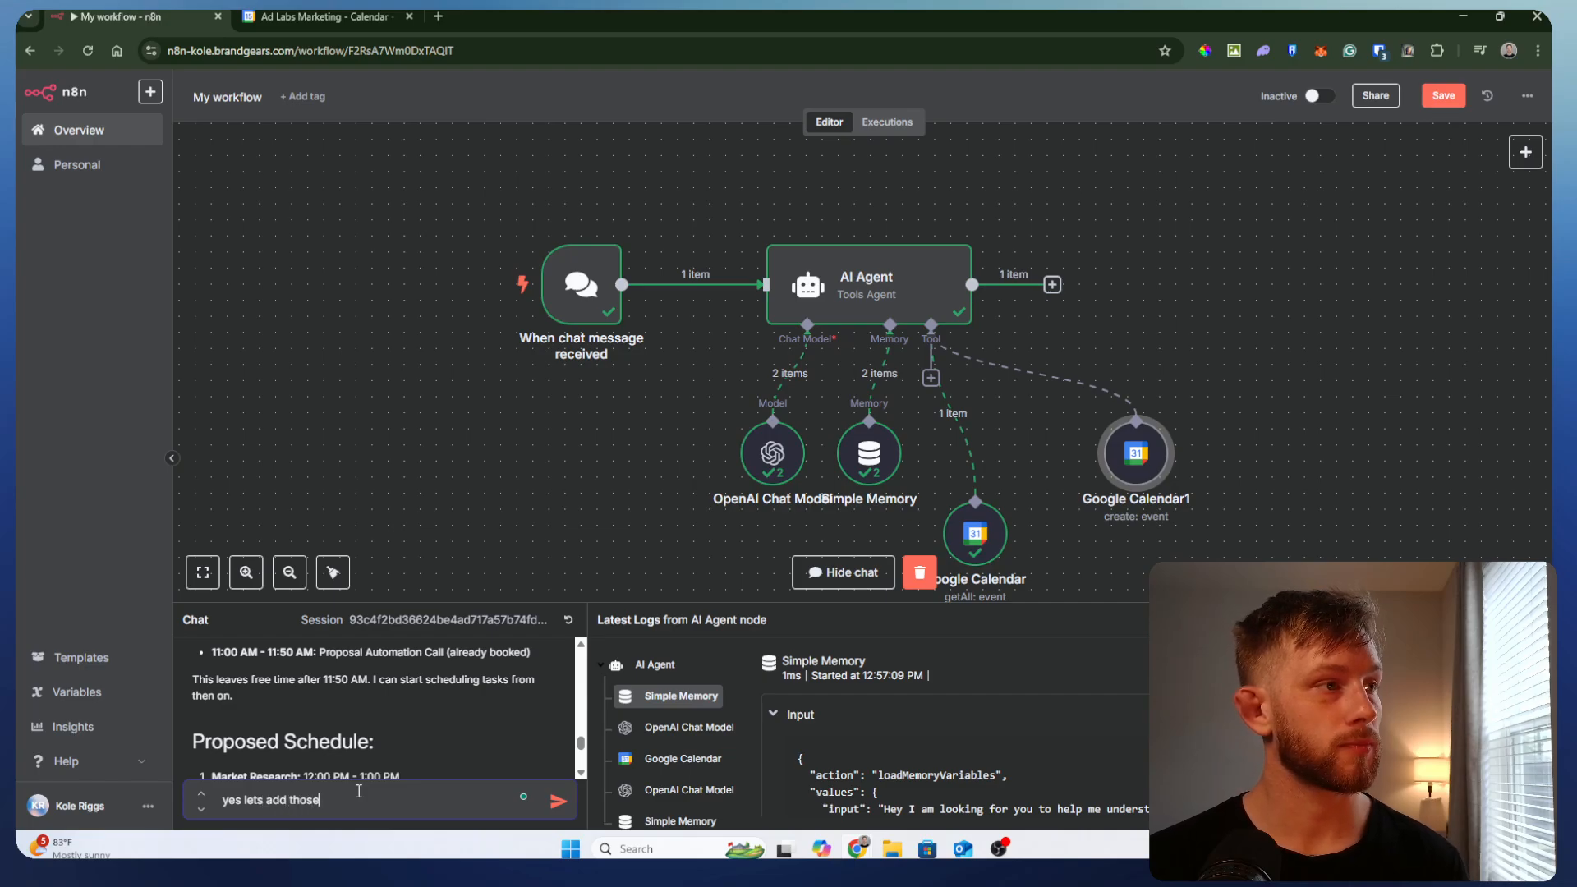
scroll(365, 720, down, 2)
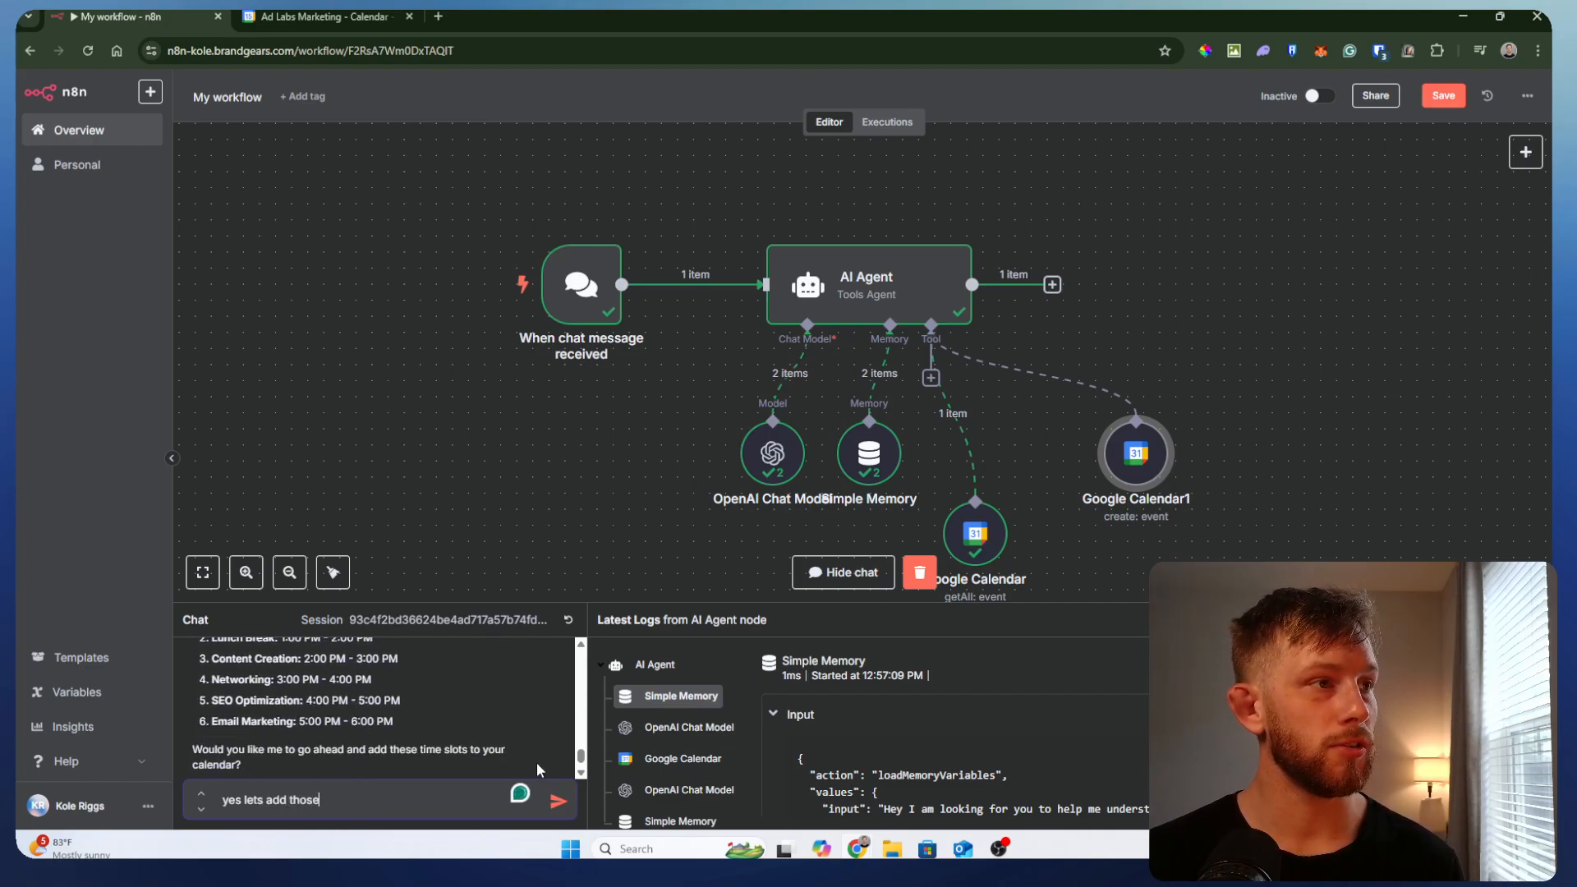
scroll(402, 721, up, 3)
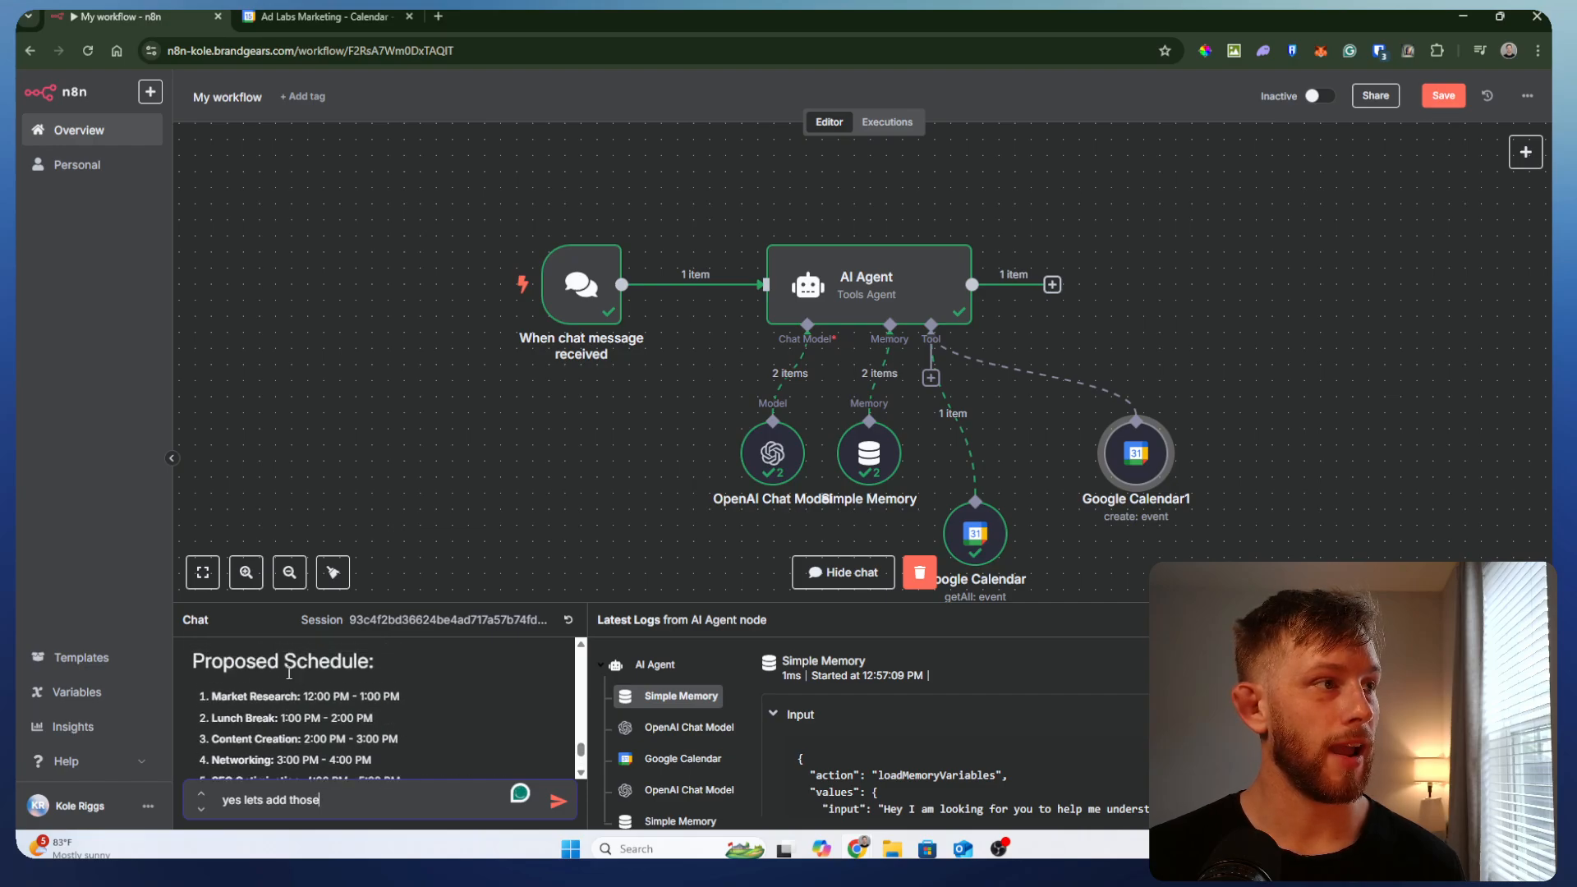
click(558, 800)
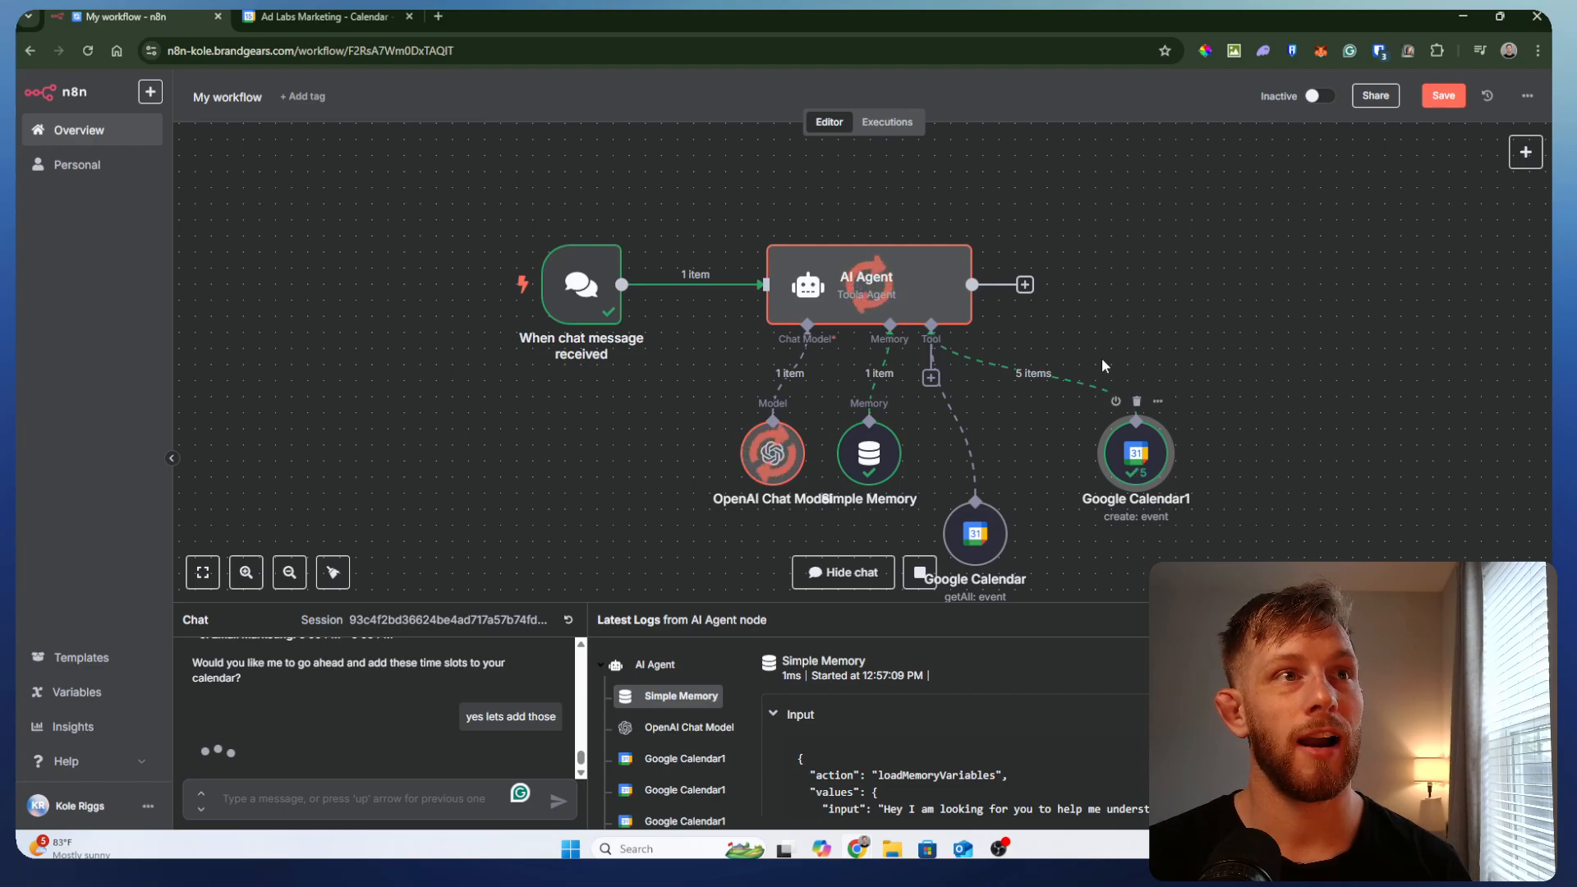
- Switch to Google Calendar, refresh it, and look over the task events added on Friday, May 16
key(ctrl+Tab)
click(1257, 483)
scroll(1263, 480, up, 2)
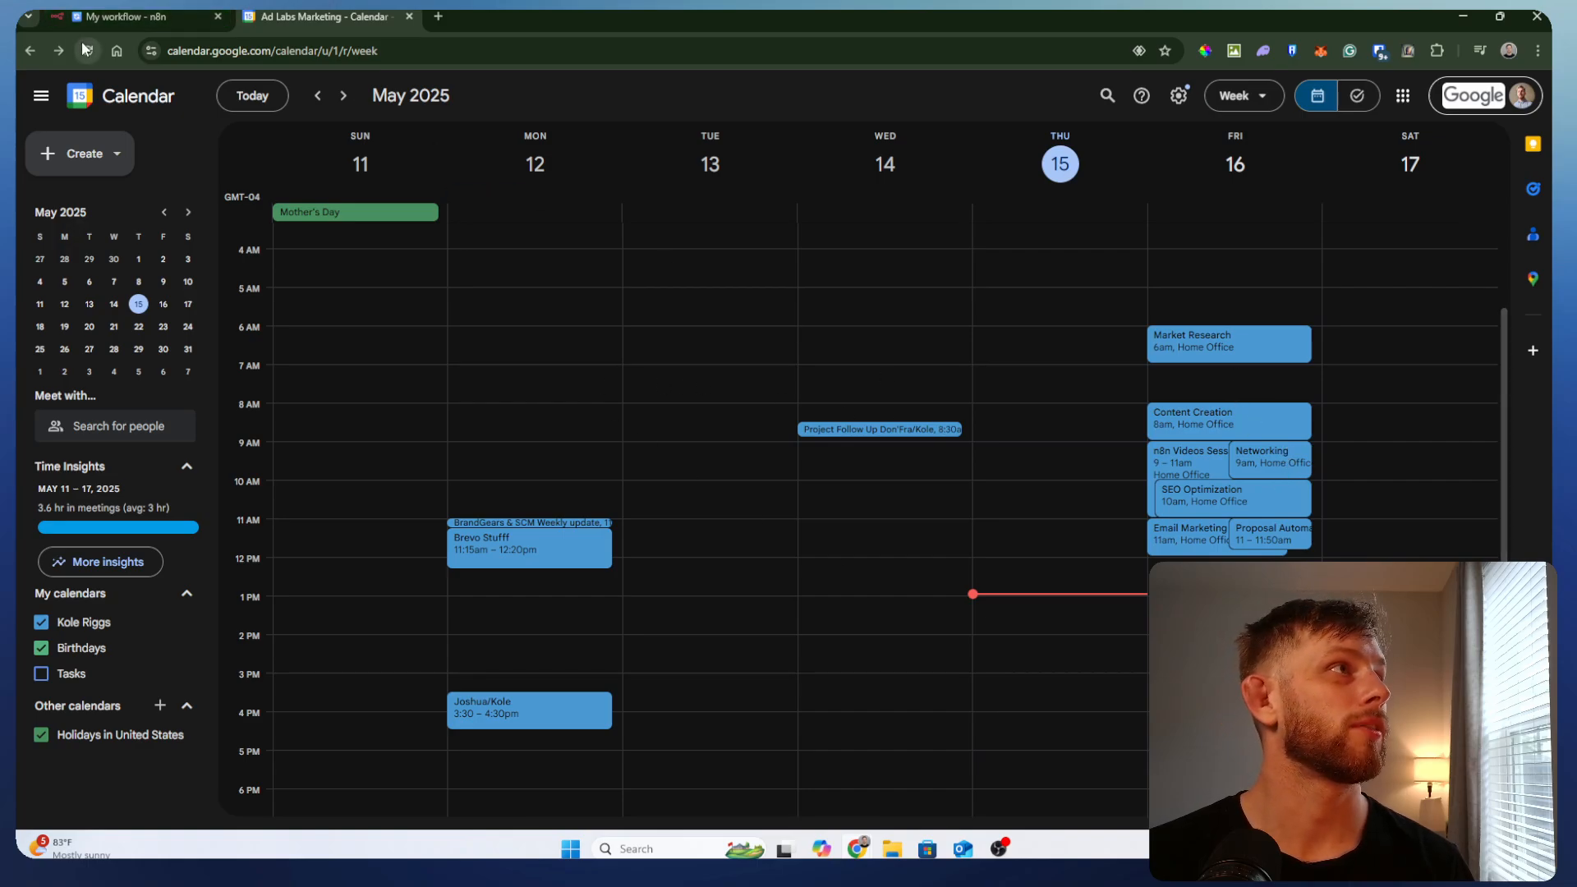
key(F5)
scroll(1275, 529, up, 4)
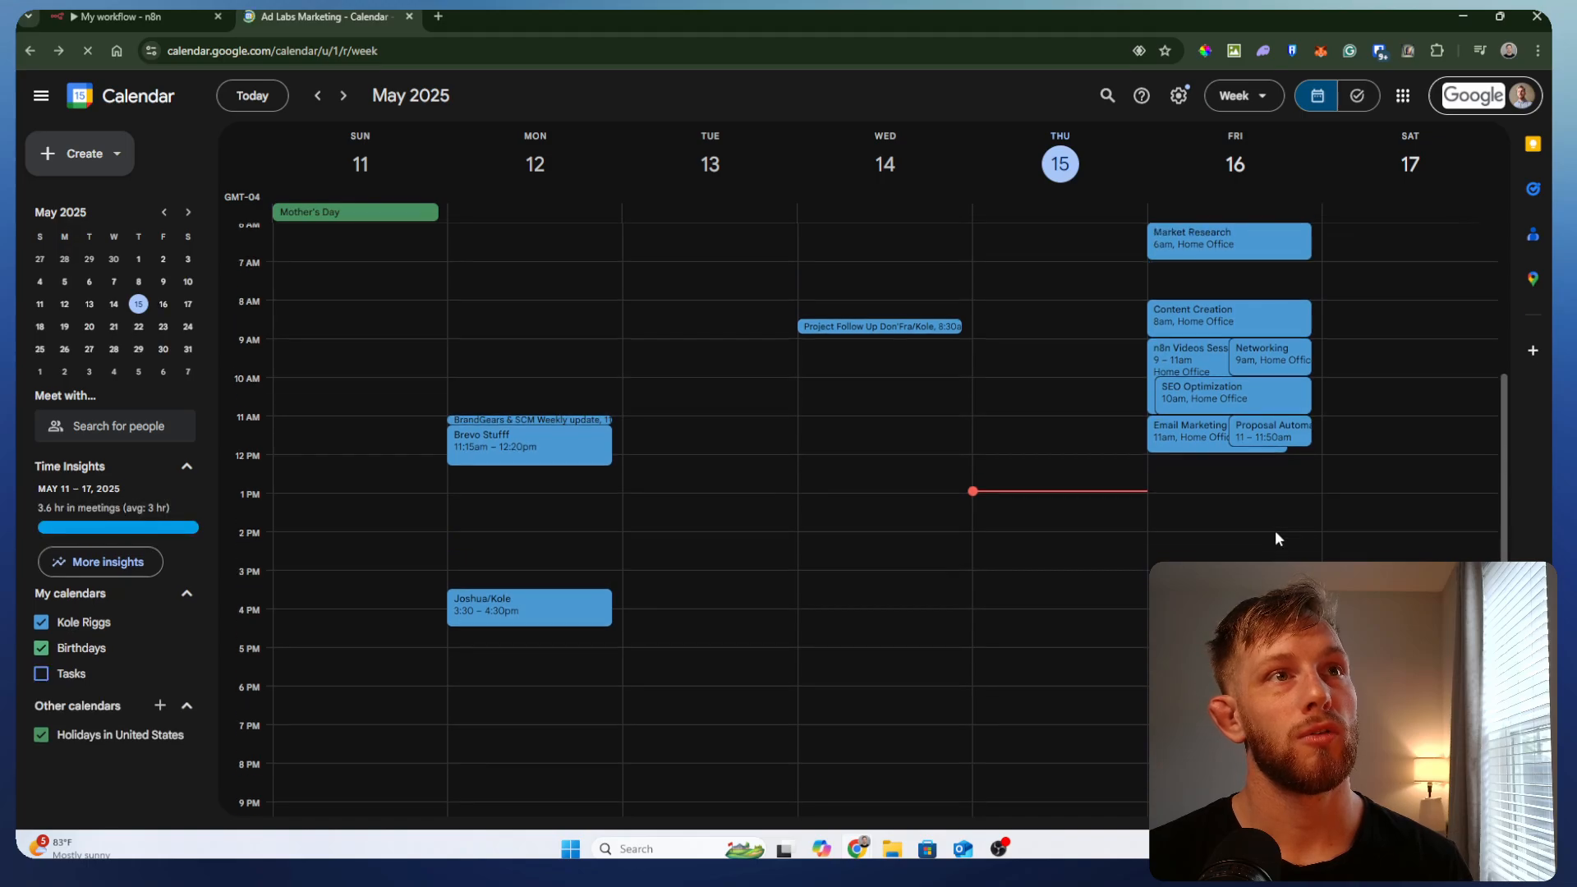
- Reschedule Friday's Email Marketing to 12 PM, SEO Optimization to 1 PM, Networking to 2 PM and Market Research to 3 PM
drag(1172, 556, 1172, 594)
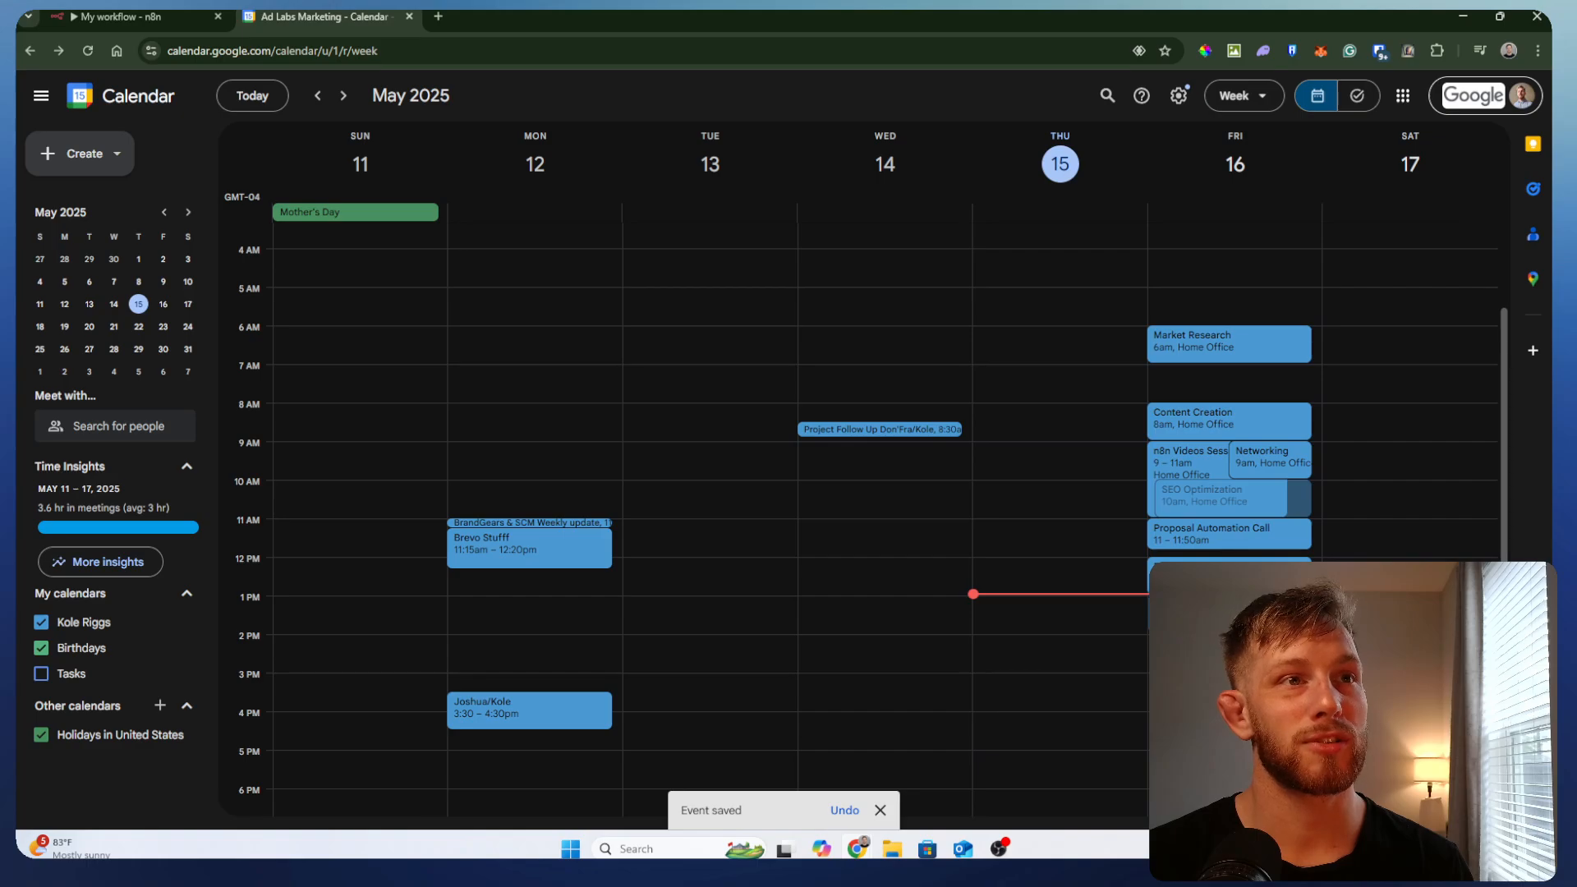
drag(1224, 498, 1199, 654)
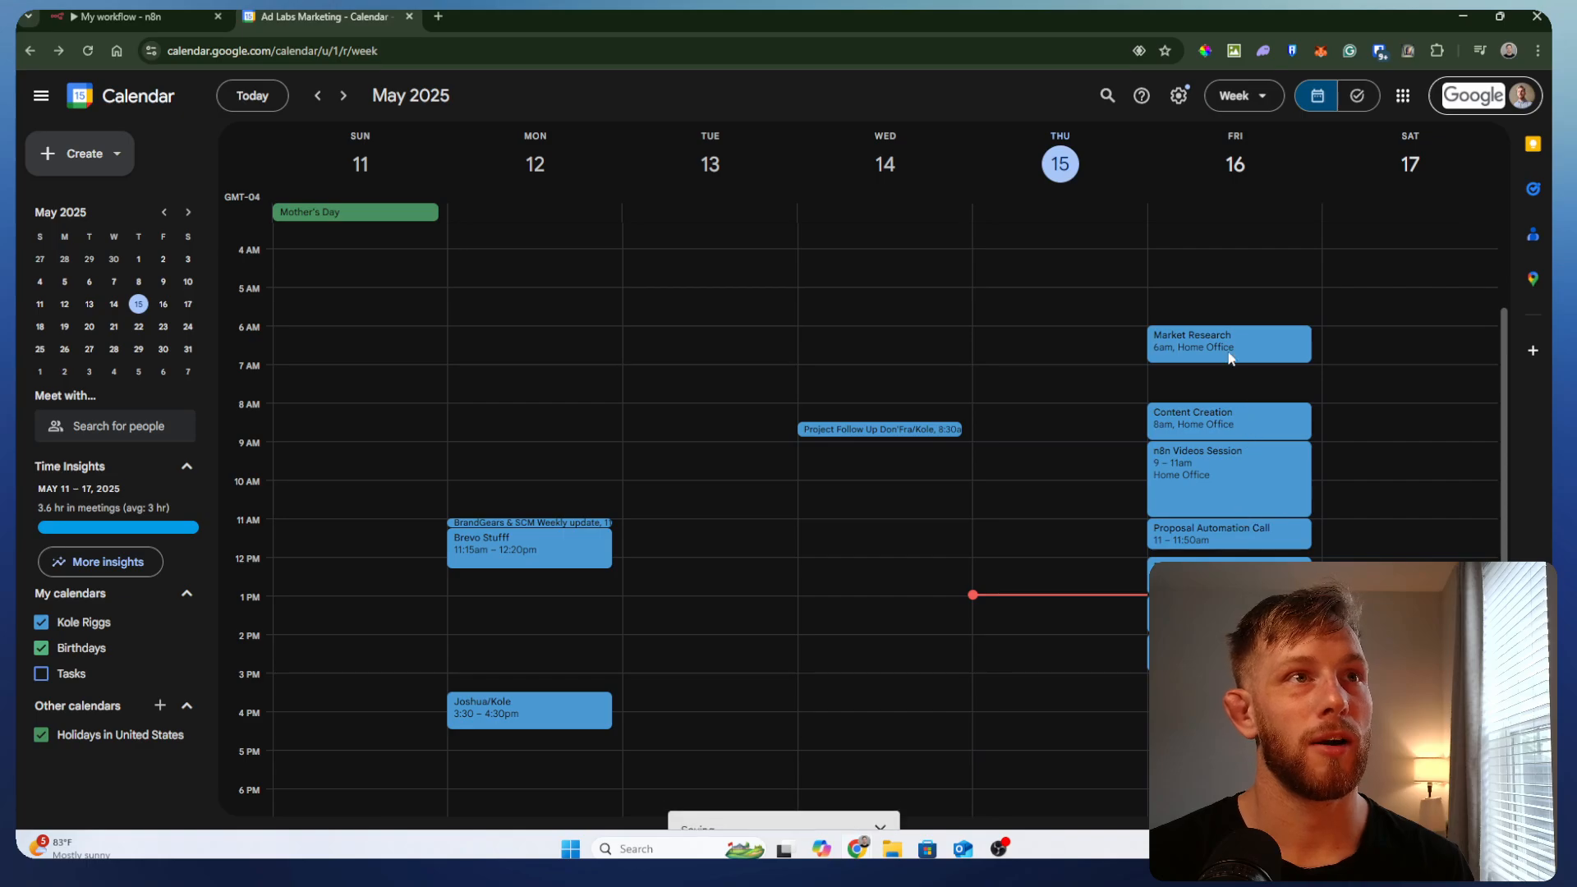
drag(1228, 350, 1199, 694)
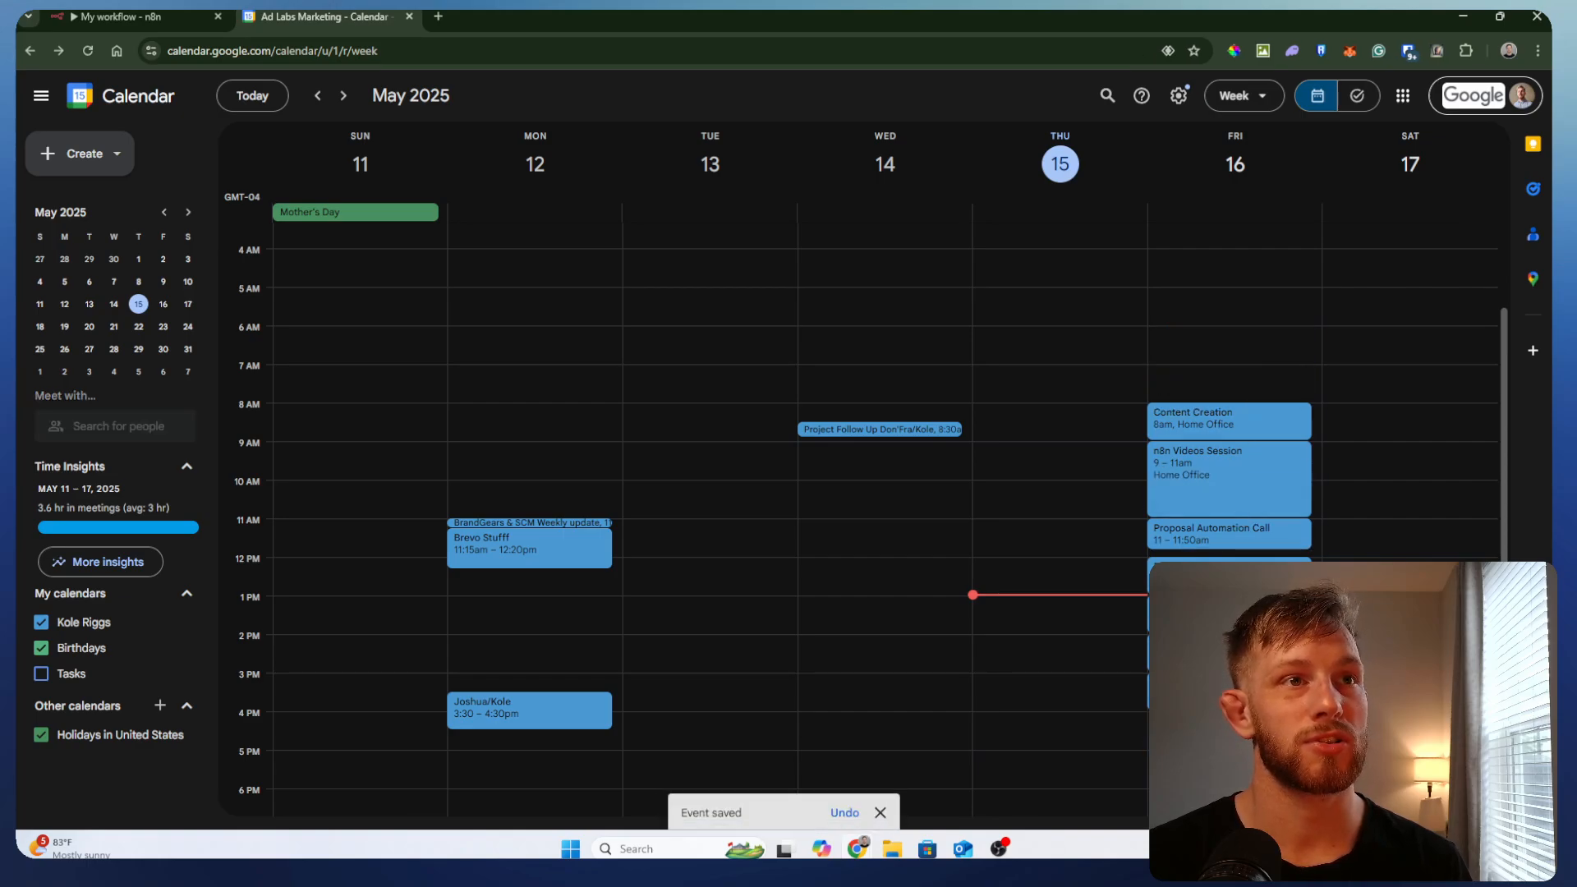
click(1199, 657)
click(1284, 336)
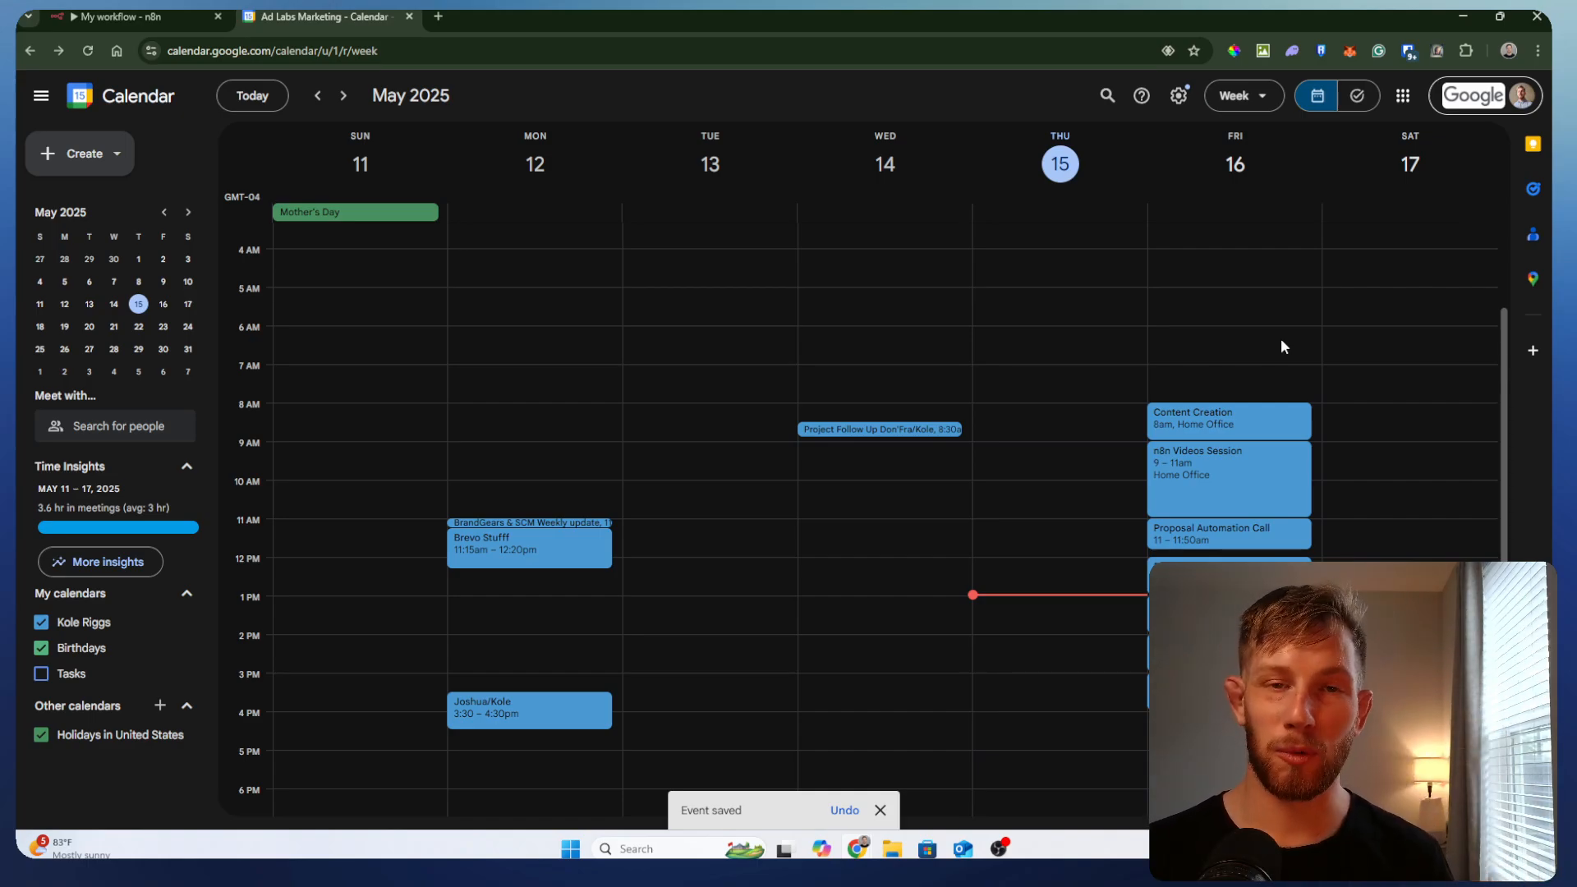
- Review the details of Friday's Content Creation, Email Marketing, SEO Optimization, Networking and Market Research events, and close them
click(1233, 414)
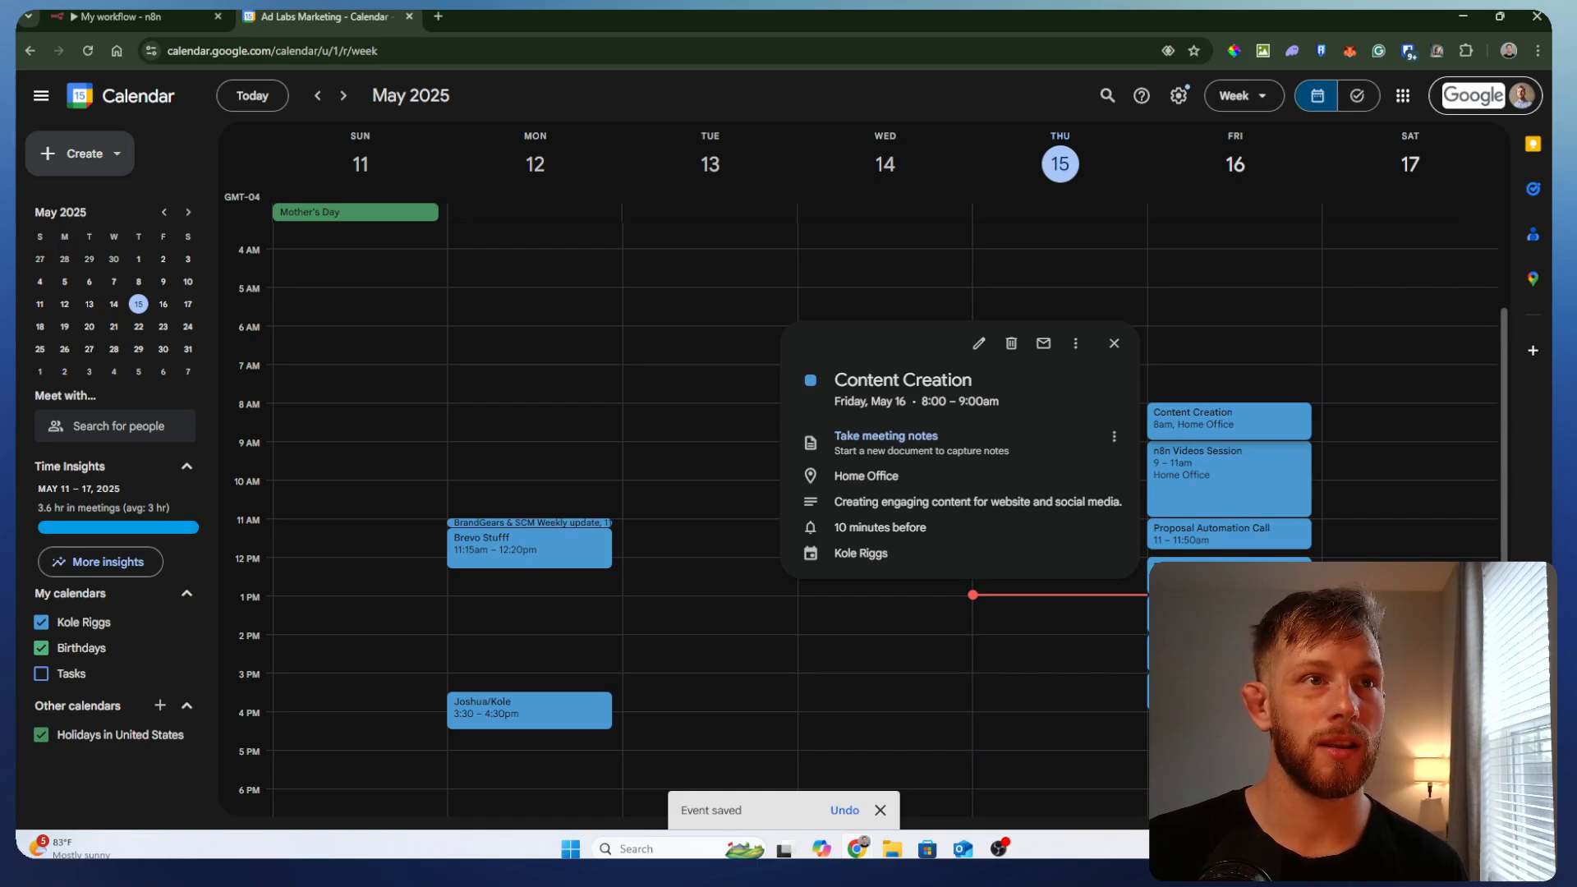
click(1207, 574)
click(1207, 616)
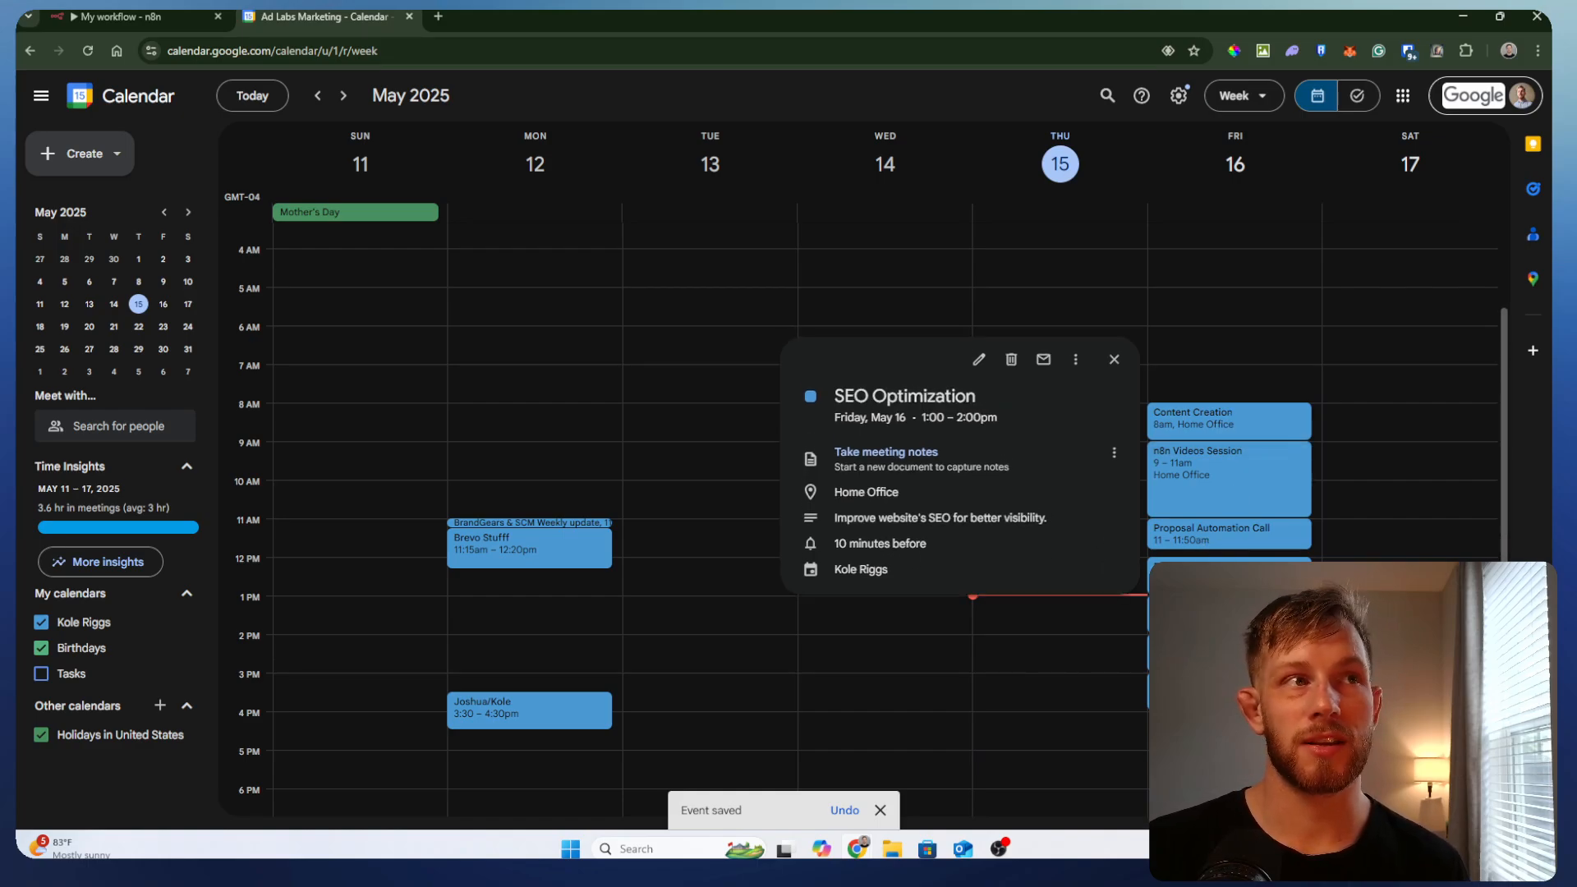
click(1207, 655)
click(1207, 693)
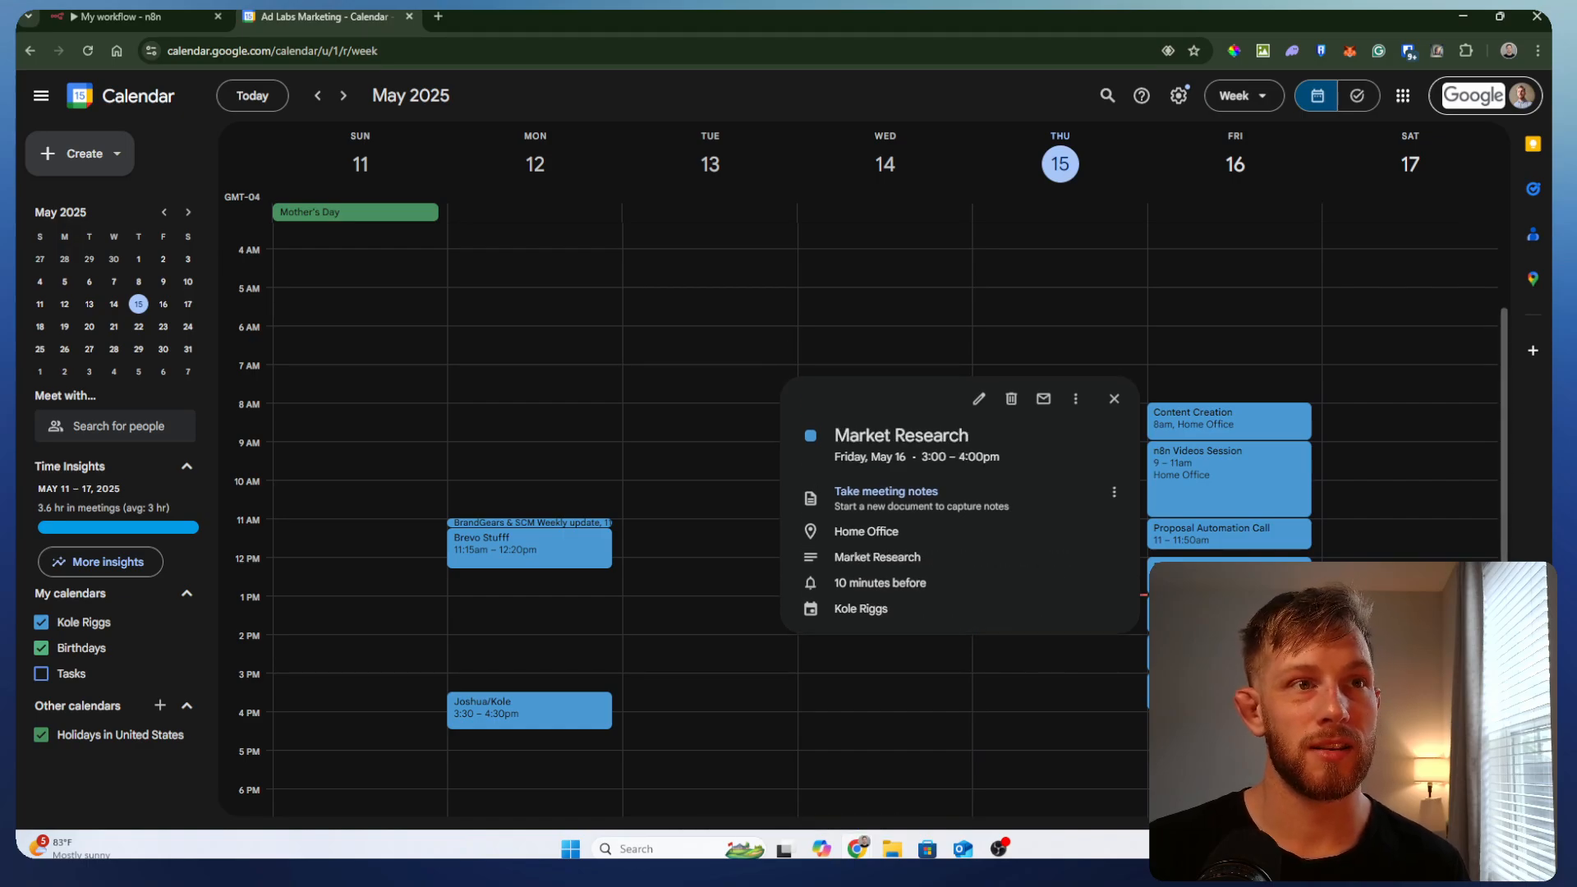
key(Escape)
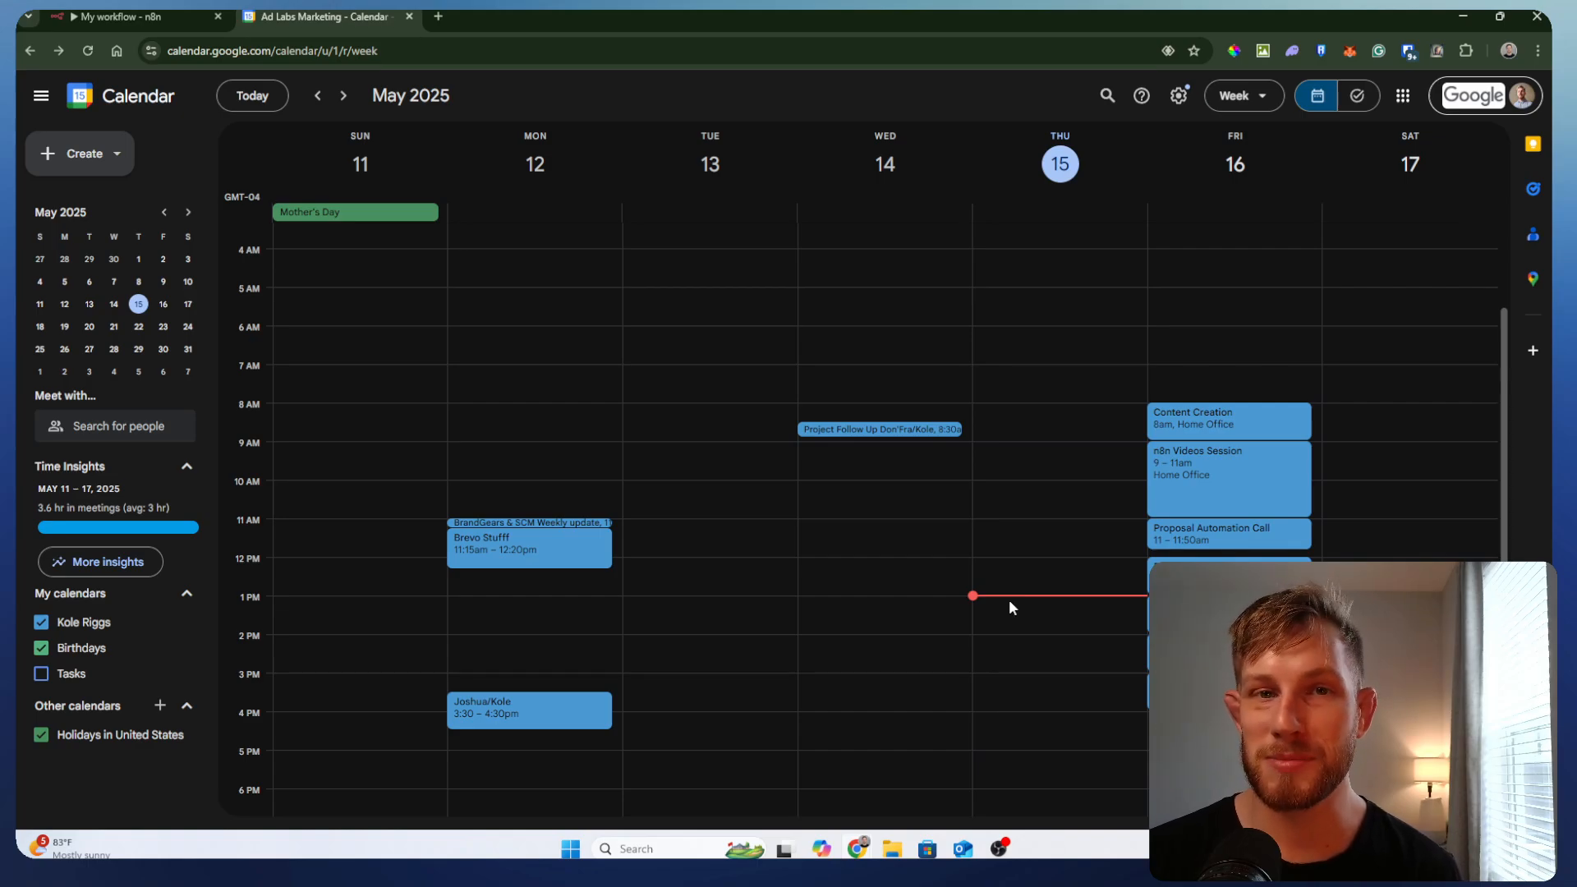
drag(1031, 444, 1027, 774)
drag(1044, 680, 1042, 718)
click(890, 785)
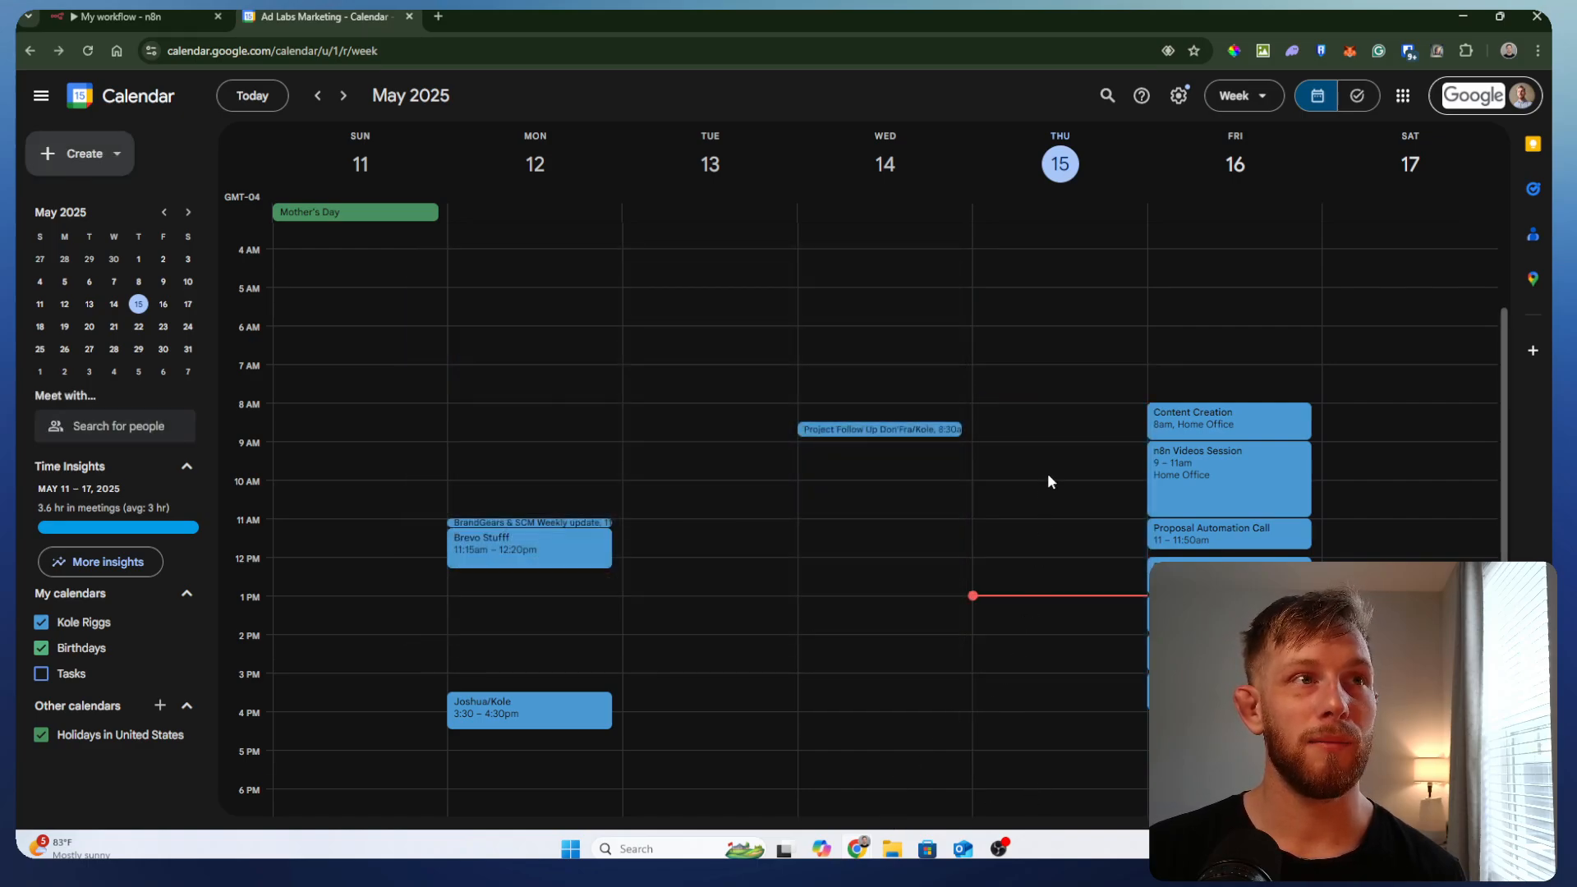
- Create an untitled event on Thursday, May 15 starting at 9 AM and set it to end at 5:05 PM
drag(1047, 445, 1043, 809)
click(936, 630)
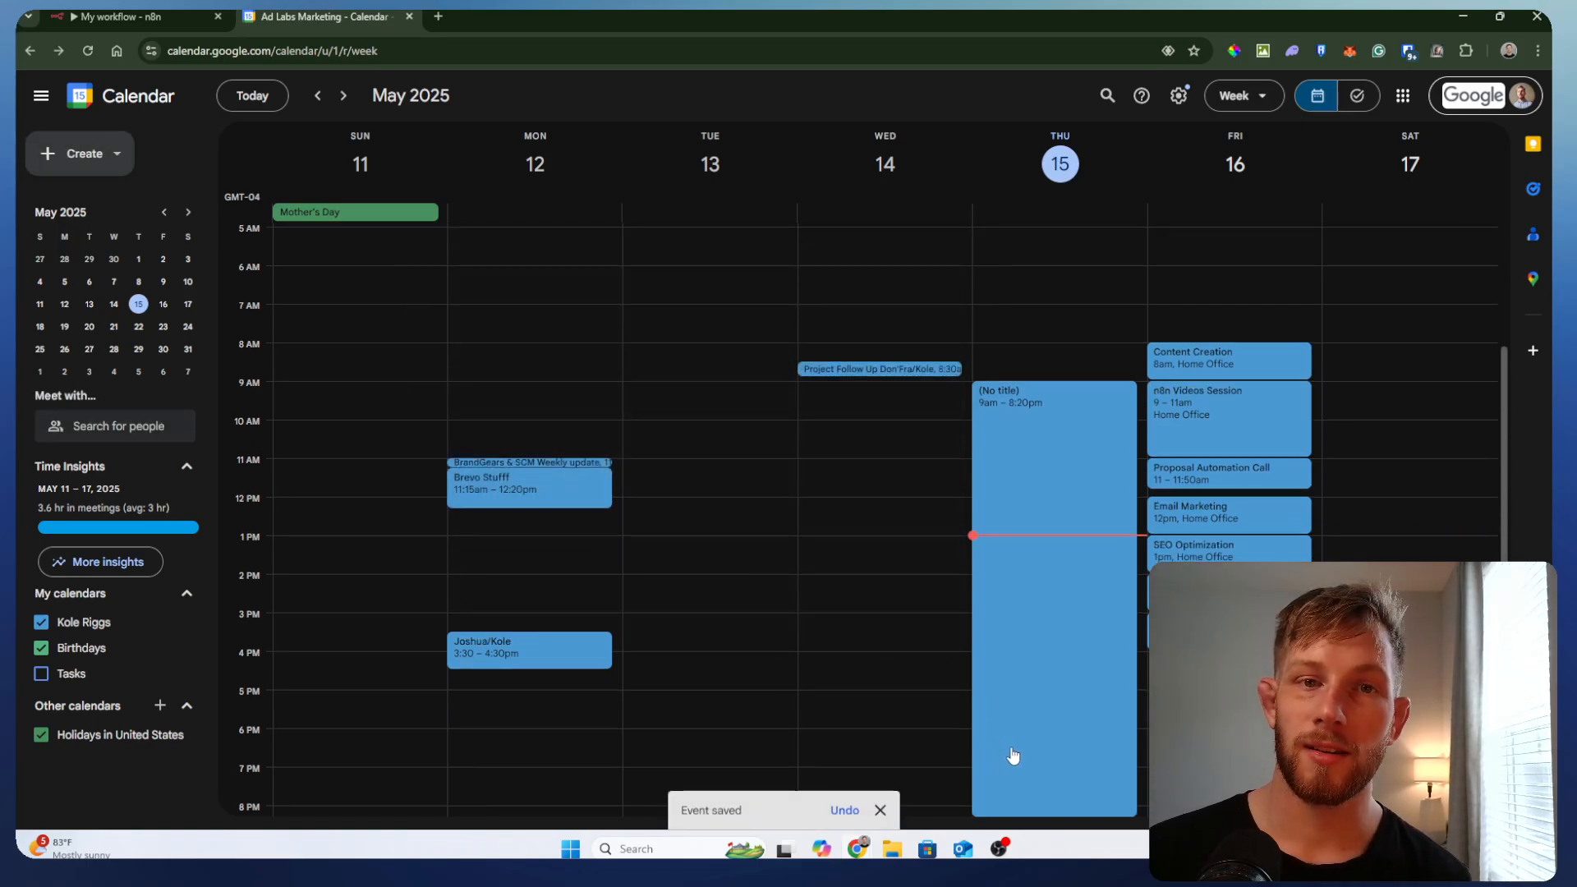
scroll(1012, 747, down, 1)
drag(1026, 733, 1003, 610)
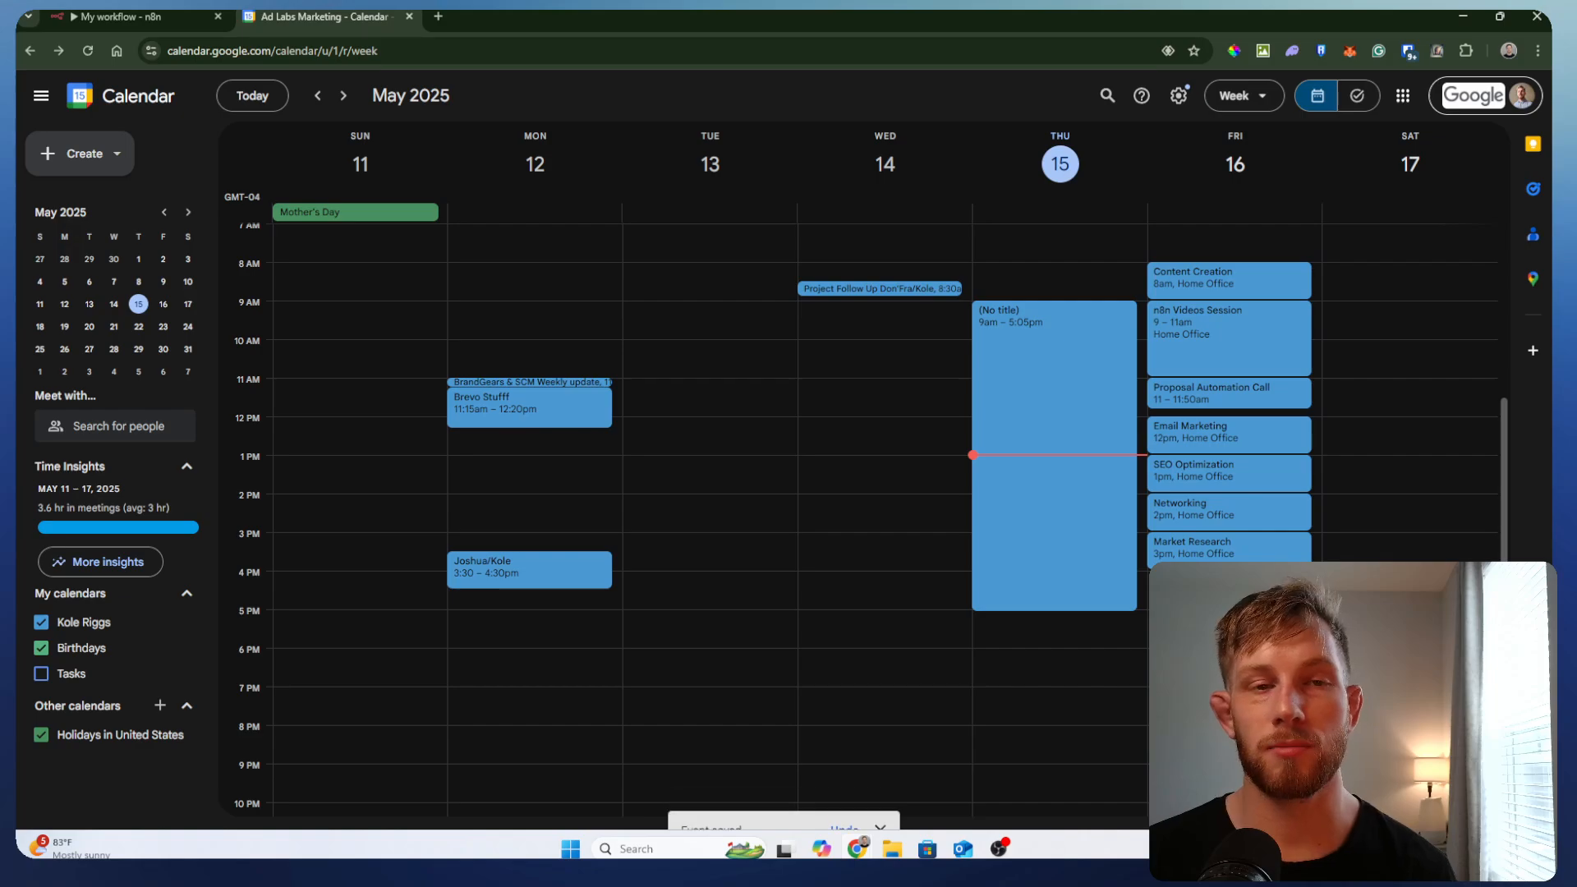
- Switch to the n8n workflow, hide the chat panel and save My workflow
click(186, 12)
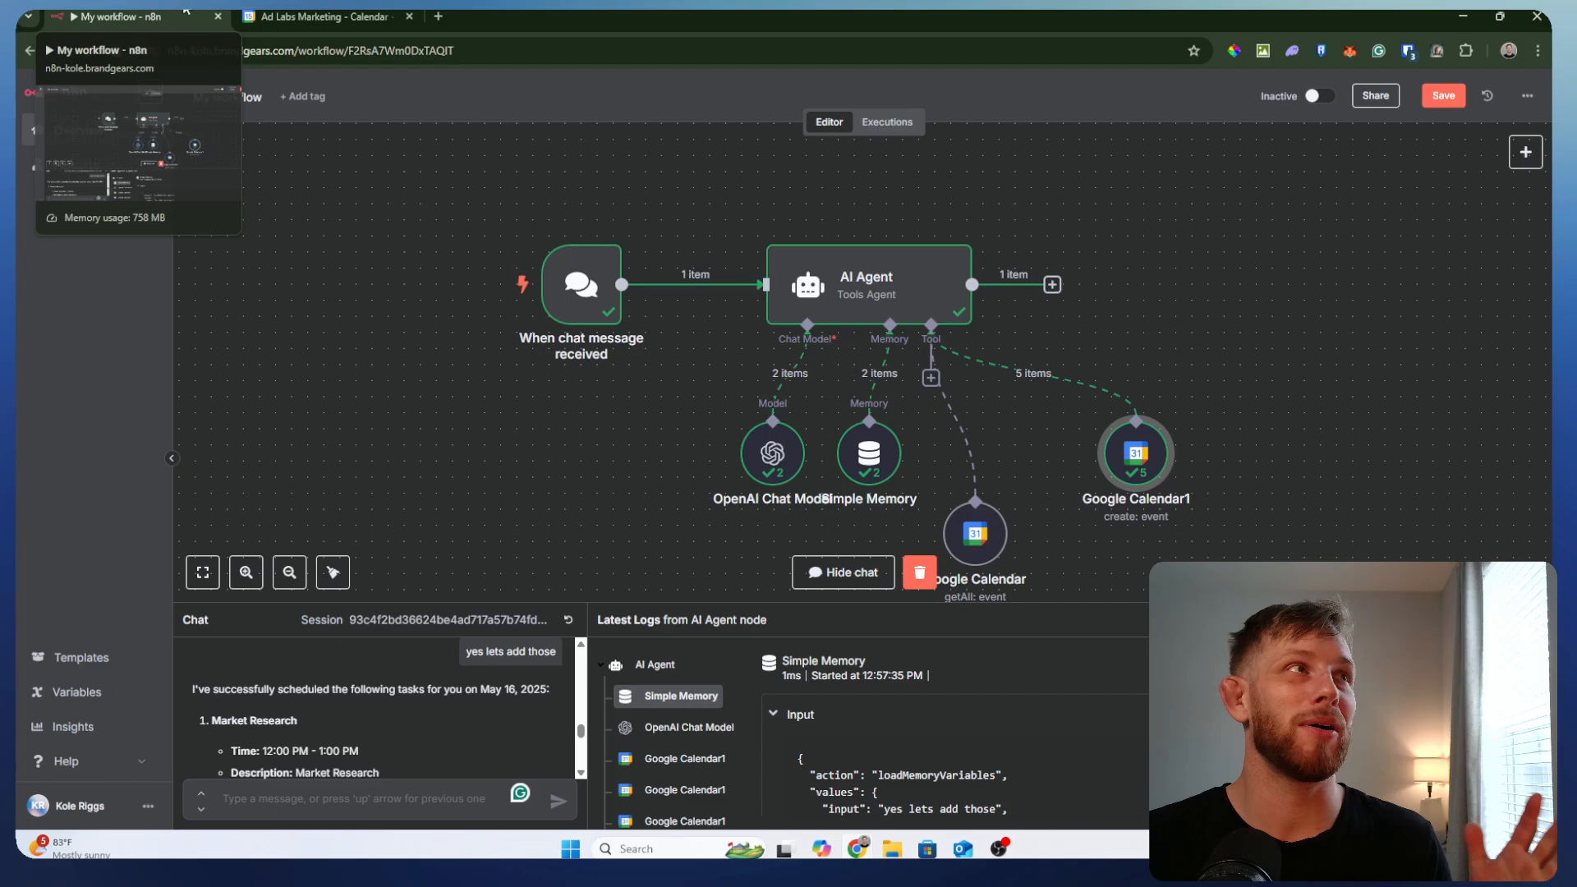
scroll(1286, 509, right, 3)
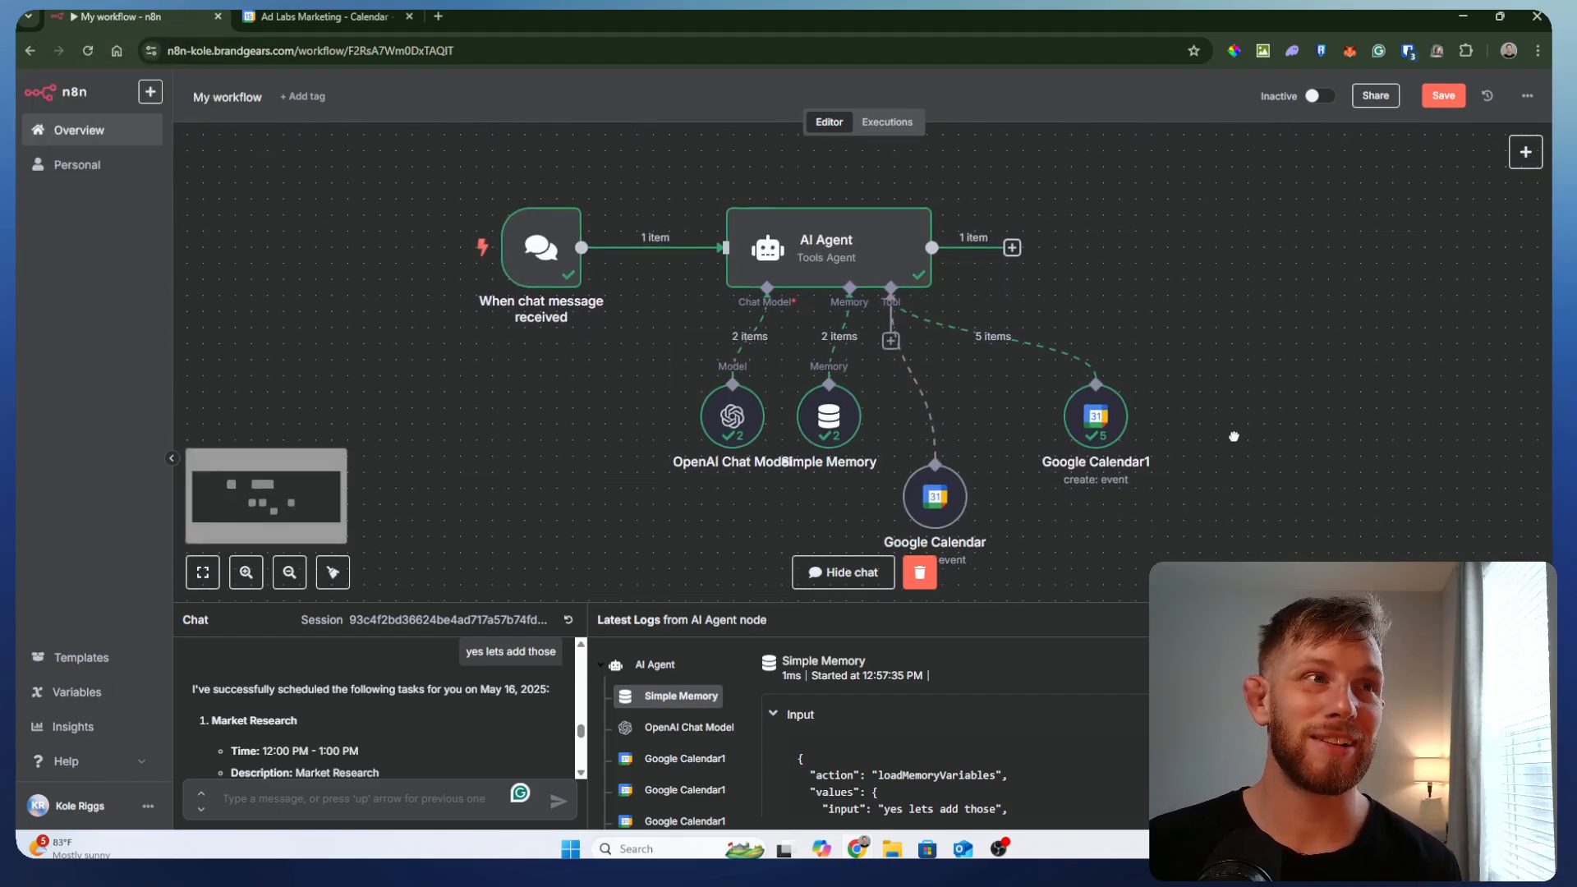
click(1246, 450)
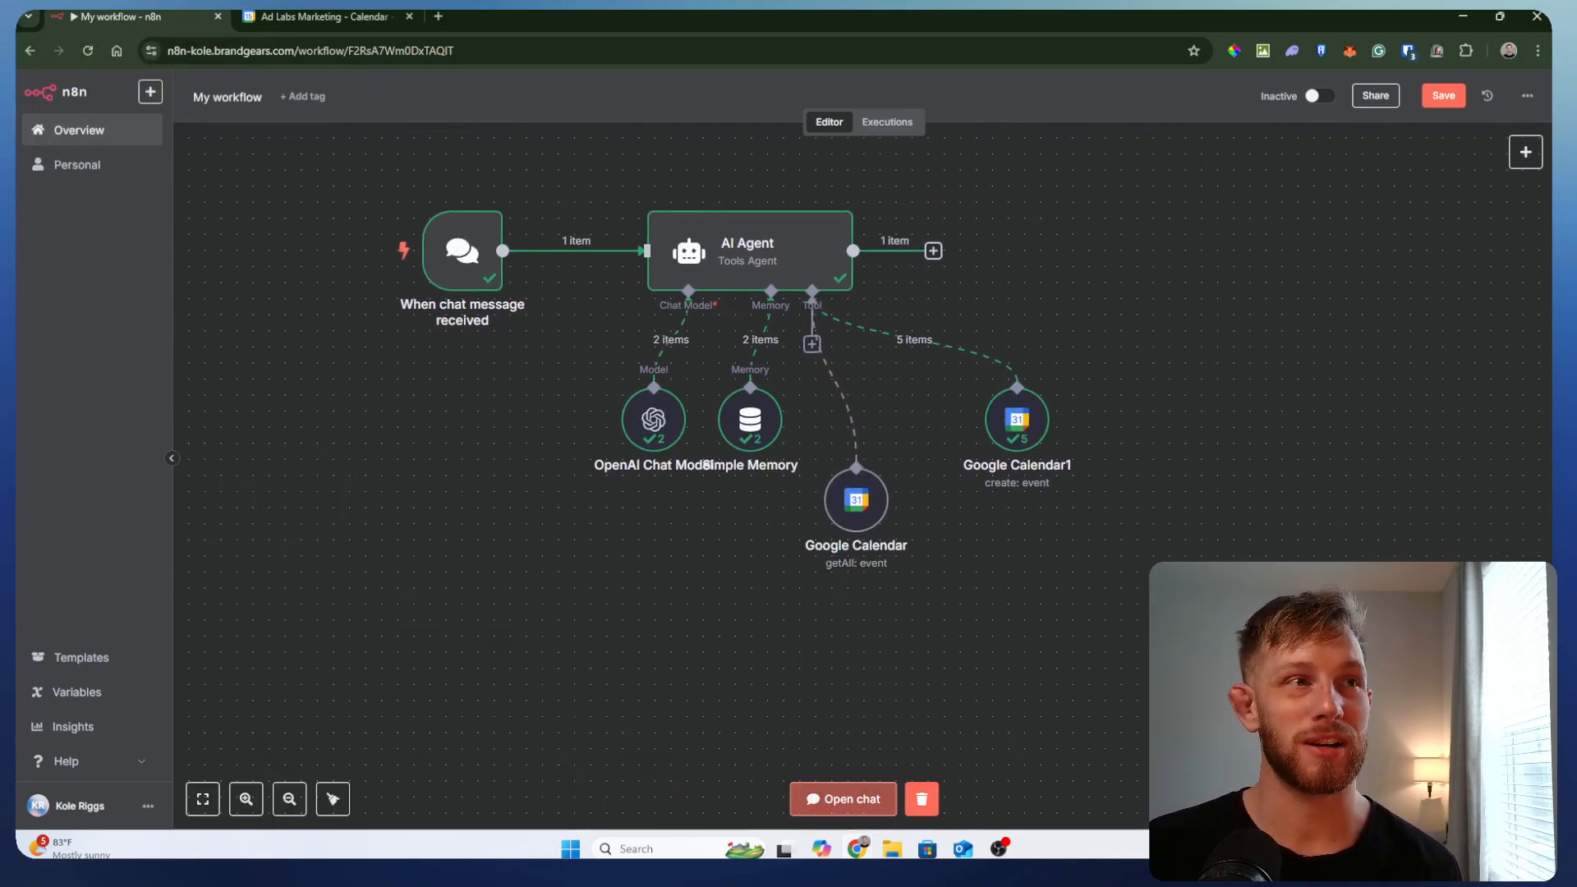
scroll(1246, 450, left, 2)
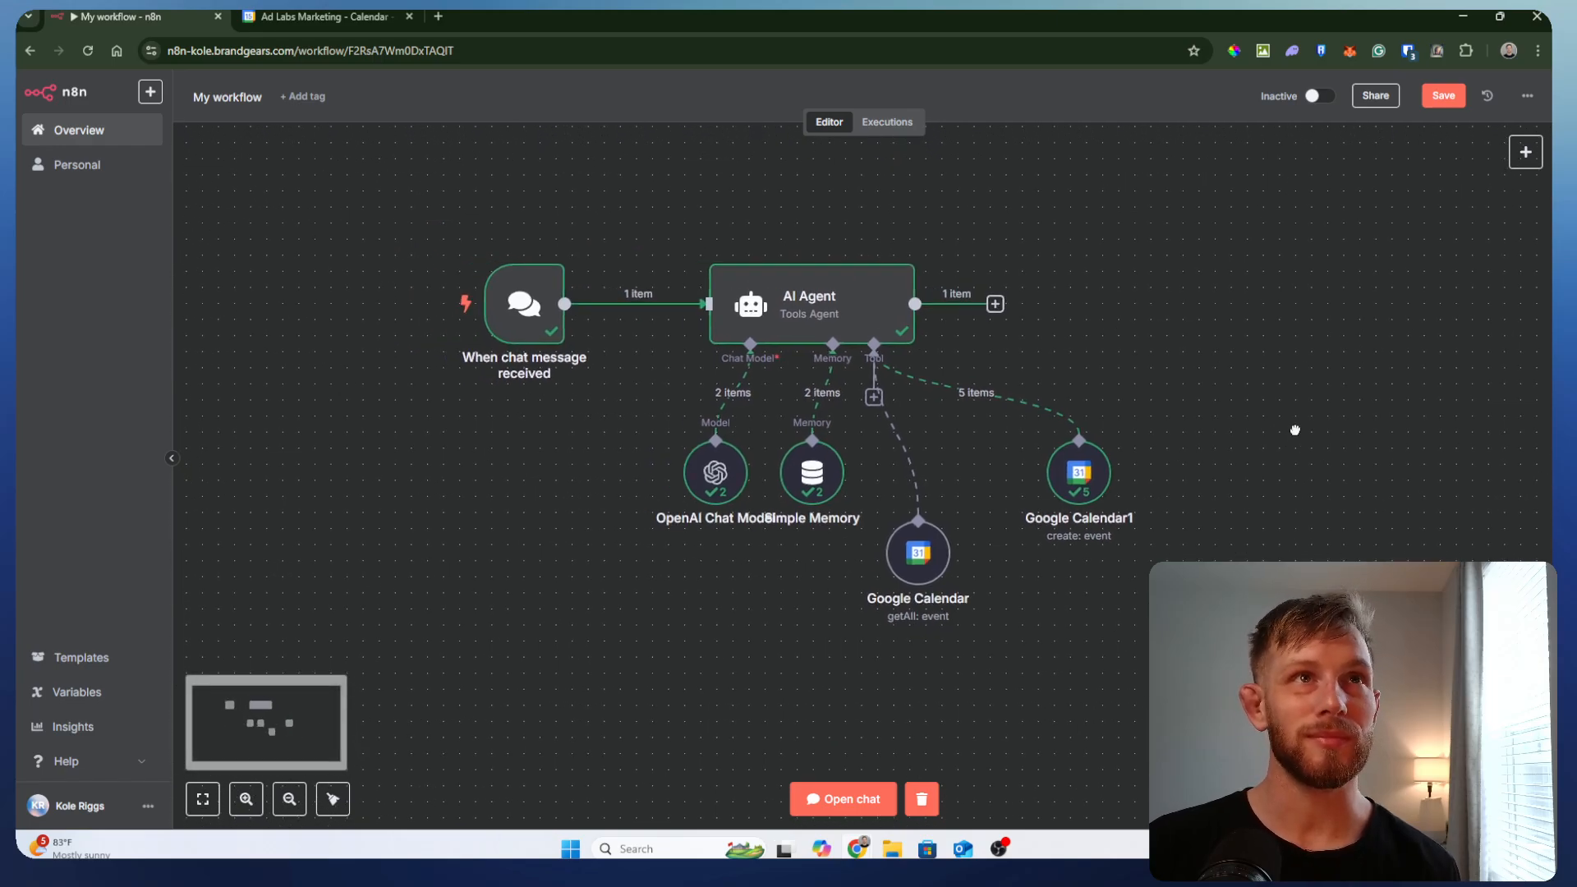
click(1443, 95)
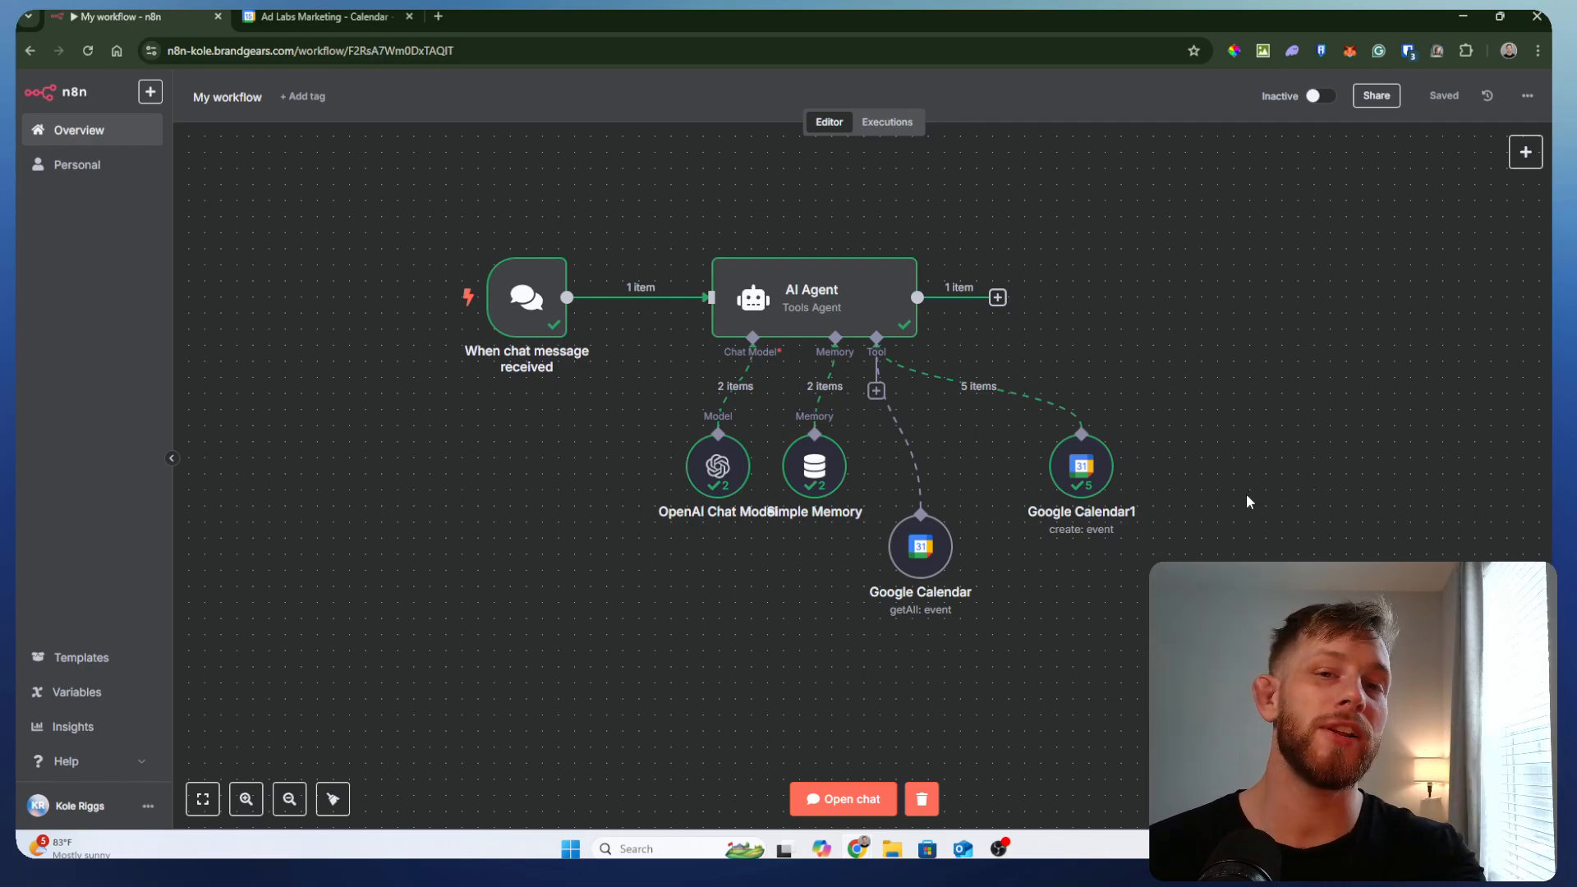
- Open the When chat message received trigger node and make its chat publicly available
mouse_move(519, 332)
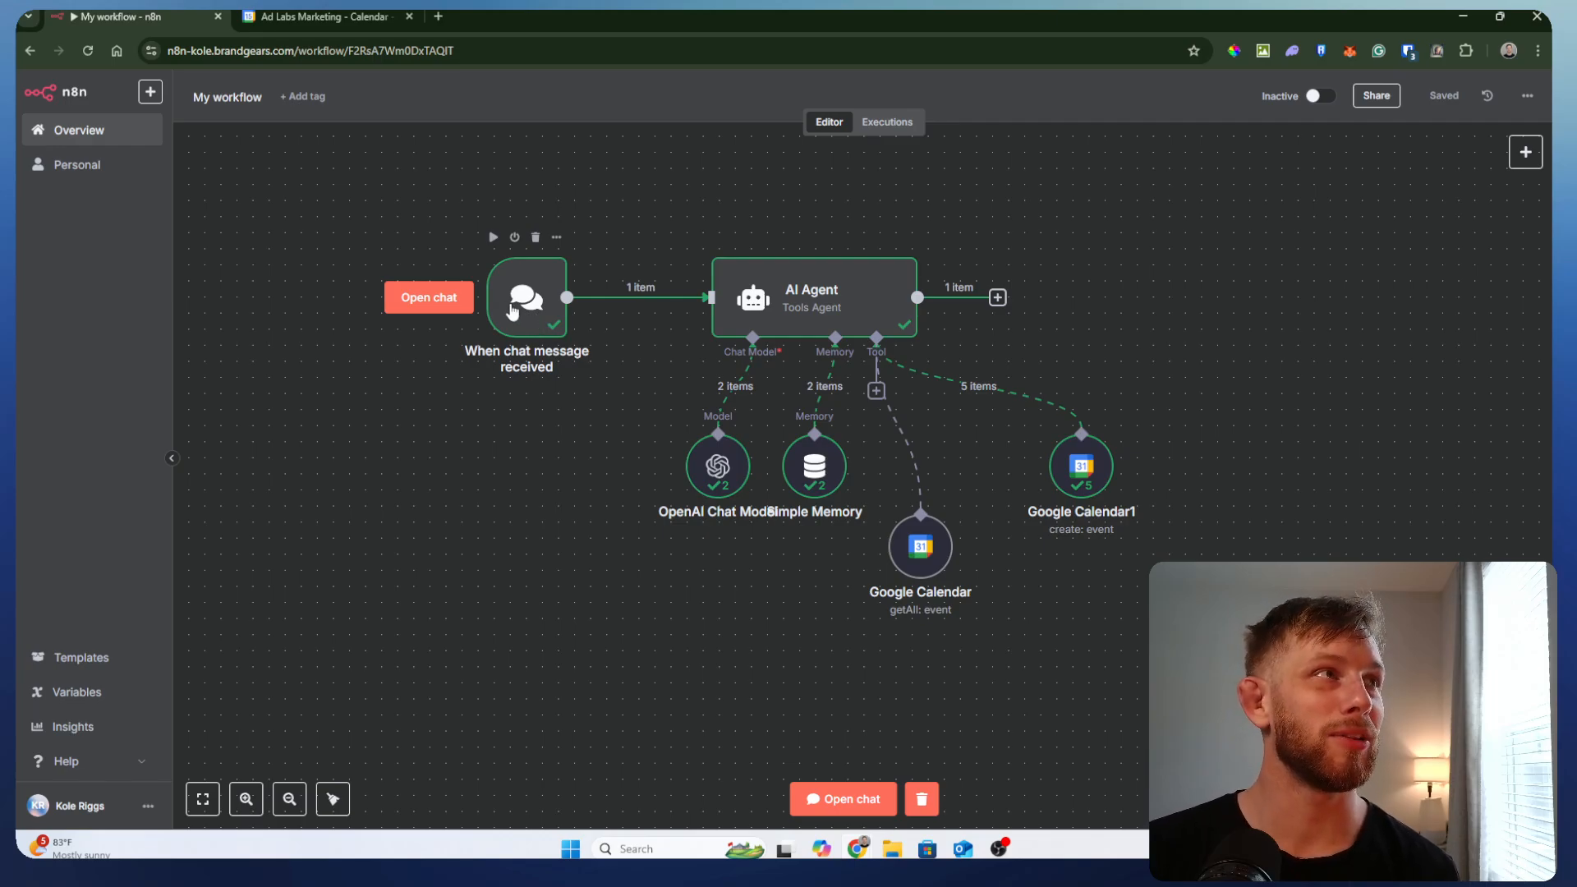
click(519, 310)
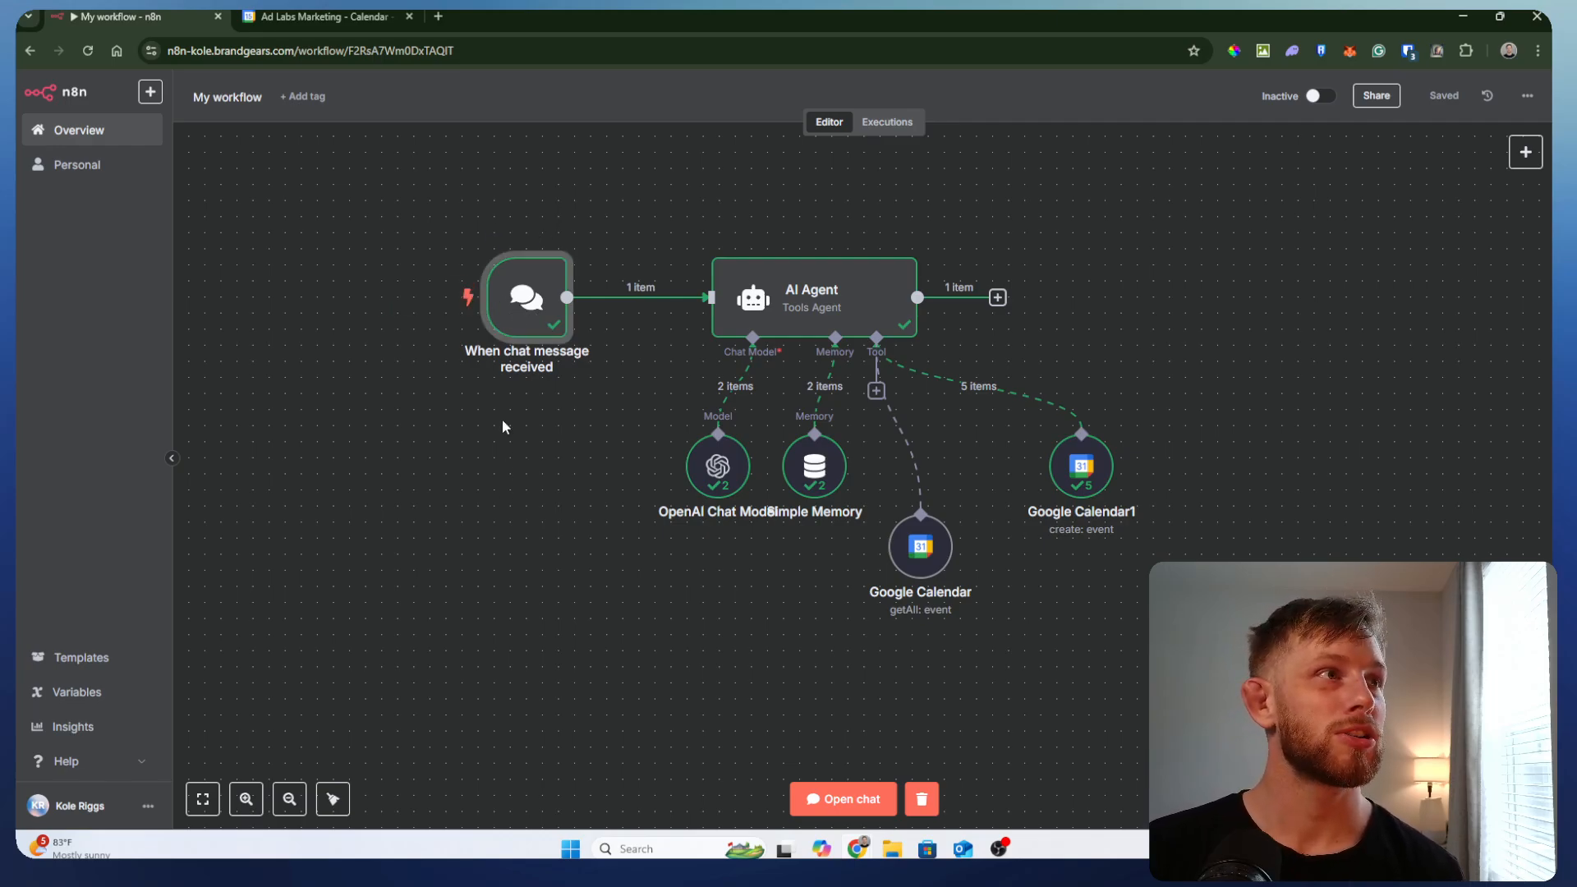
double_click(520, 312)
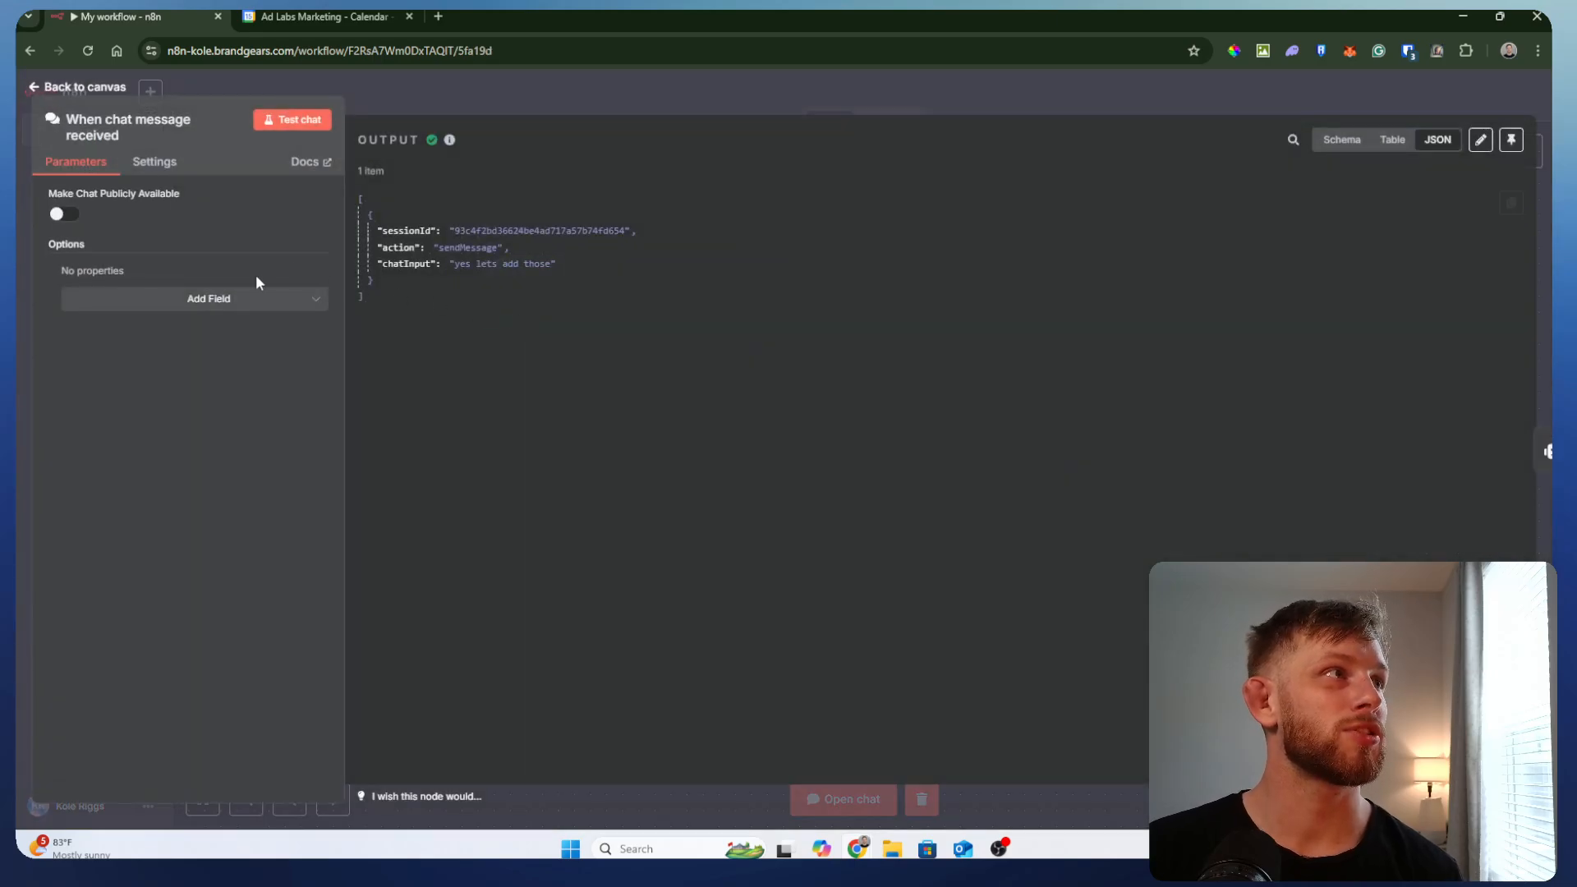
click(160, 163)
click(107, 164)
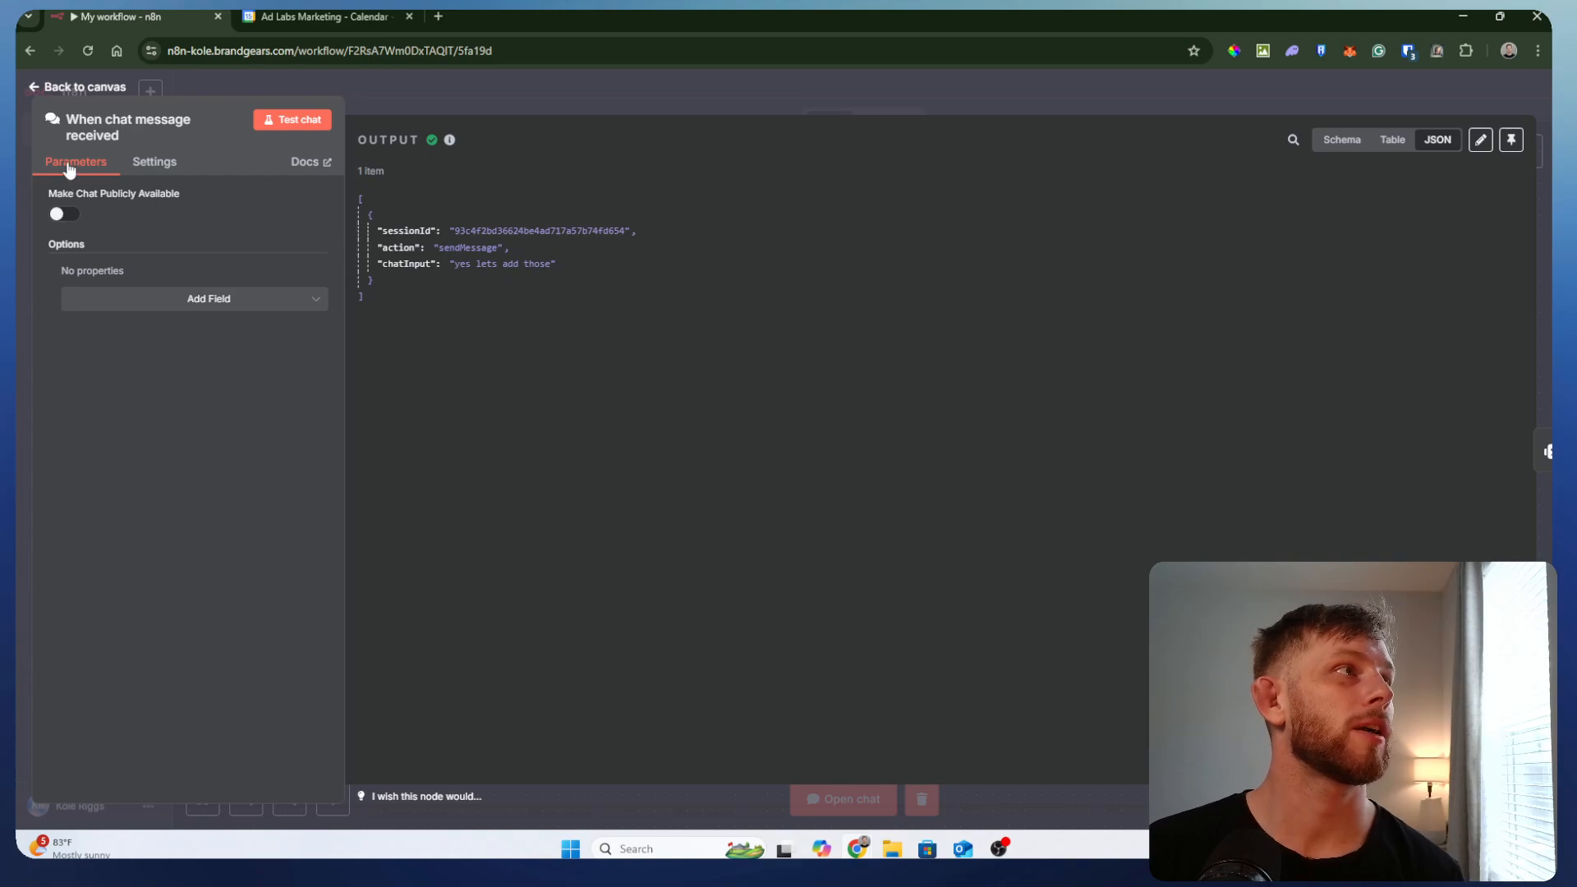
click(66, 217)
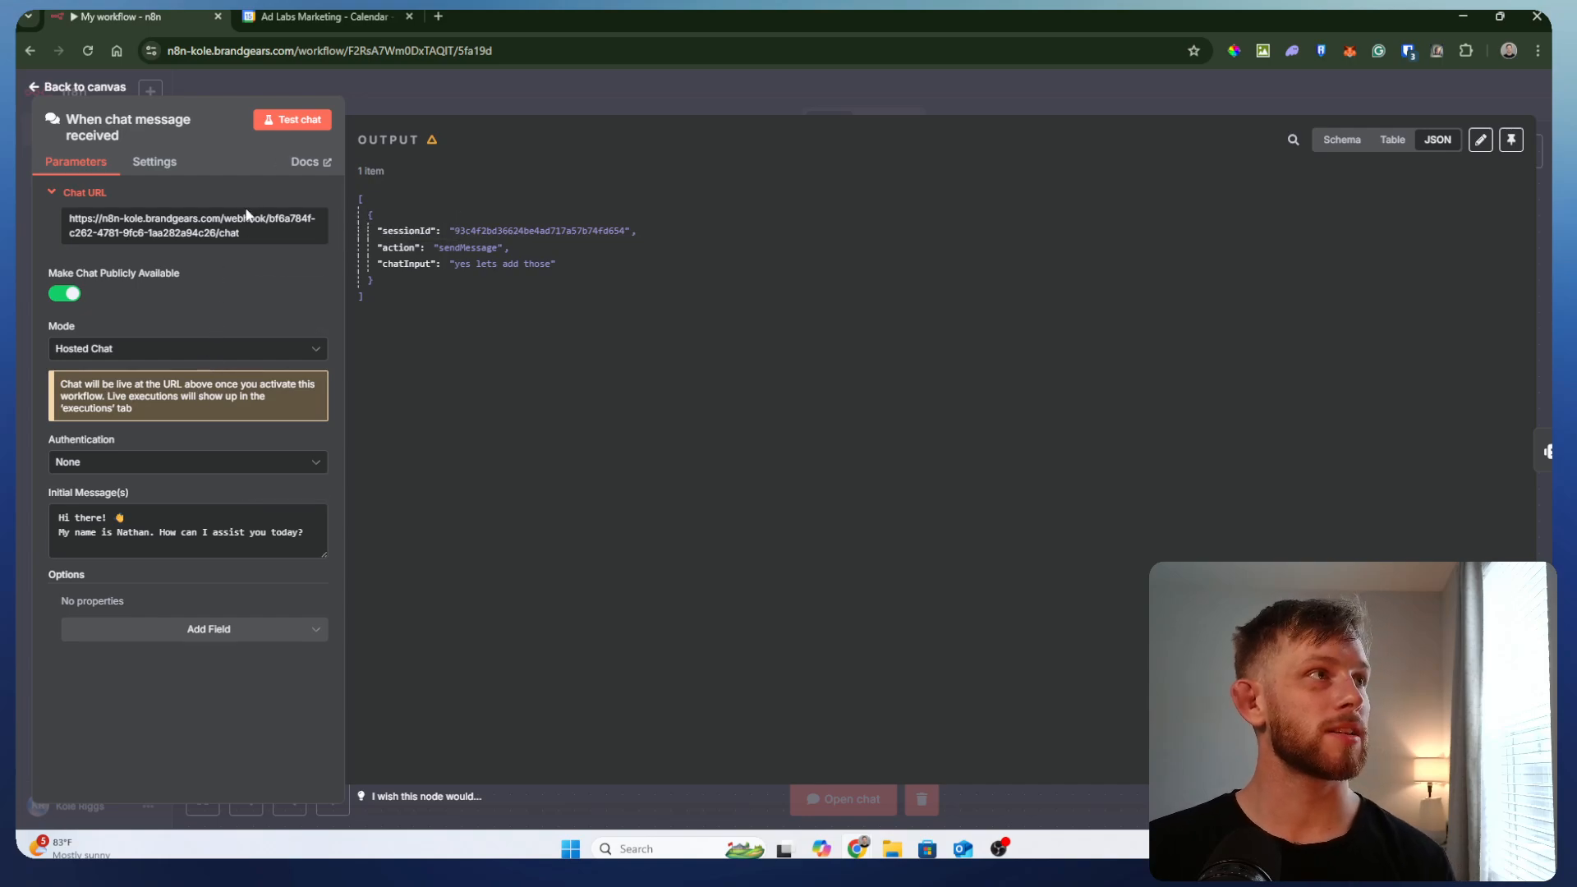
- Copy the trigger's hosted chat URL and open it in a new browser tab
click(251, 234)
key(ctrl+c)
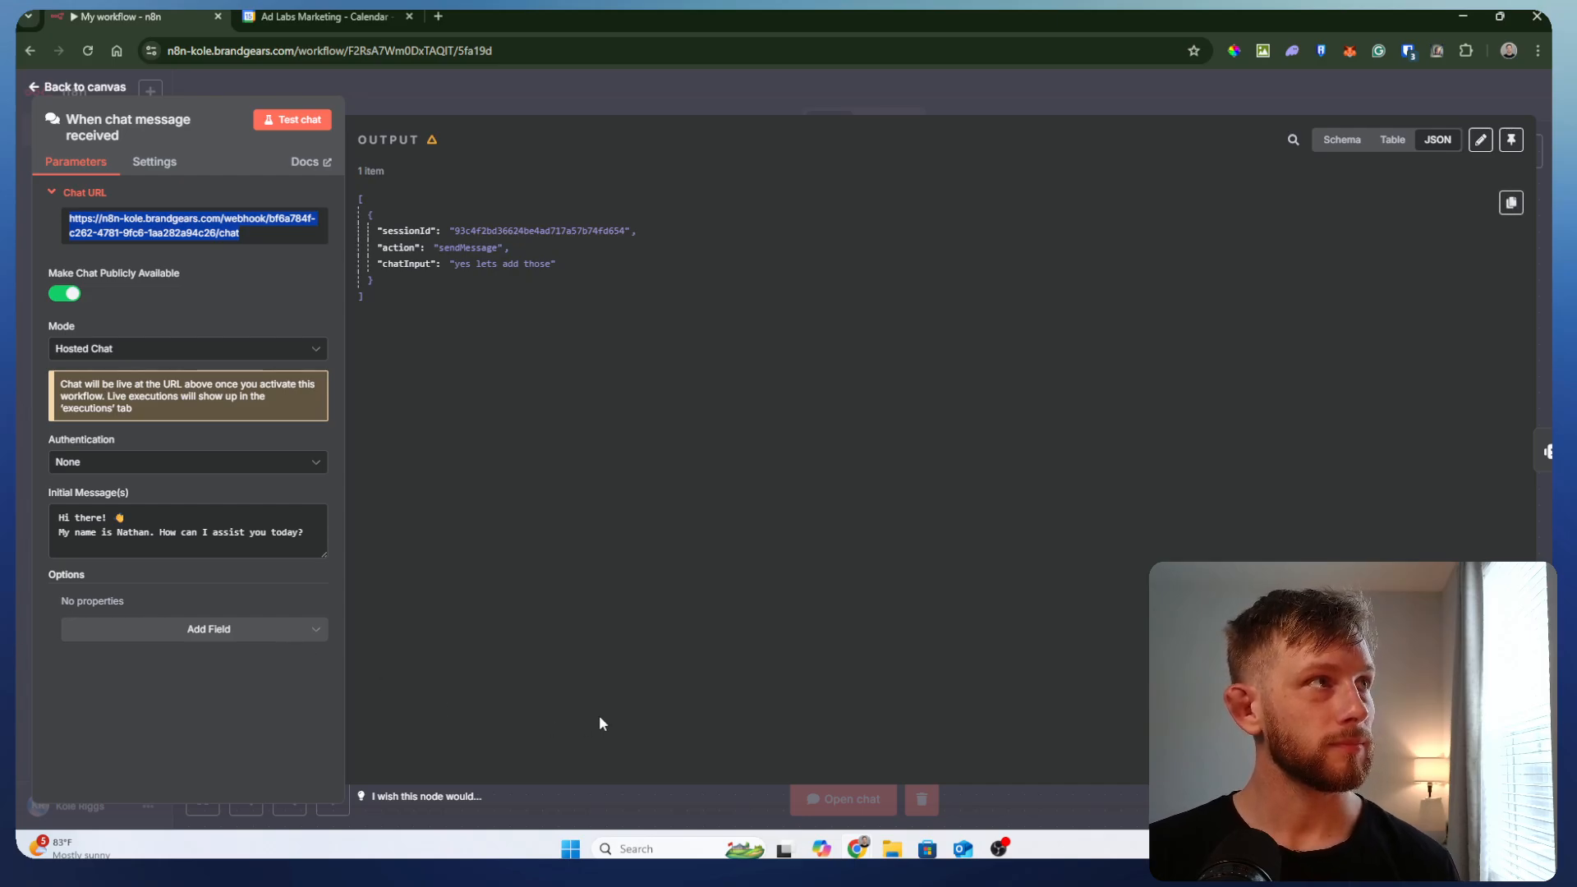
click(439, 17)
key(ctrl+v)
key(Return)
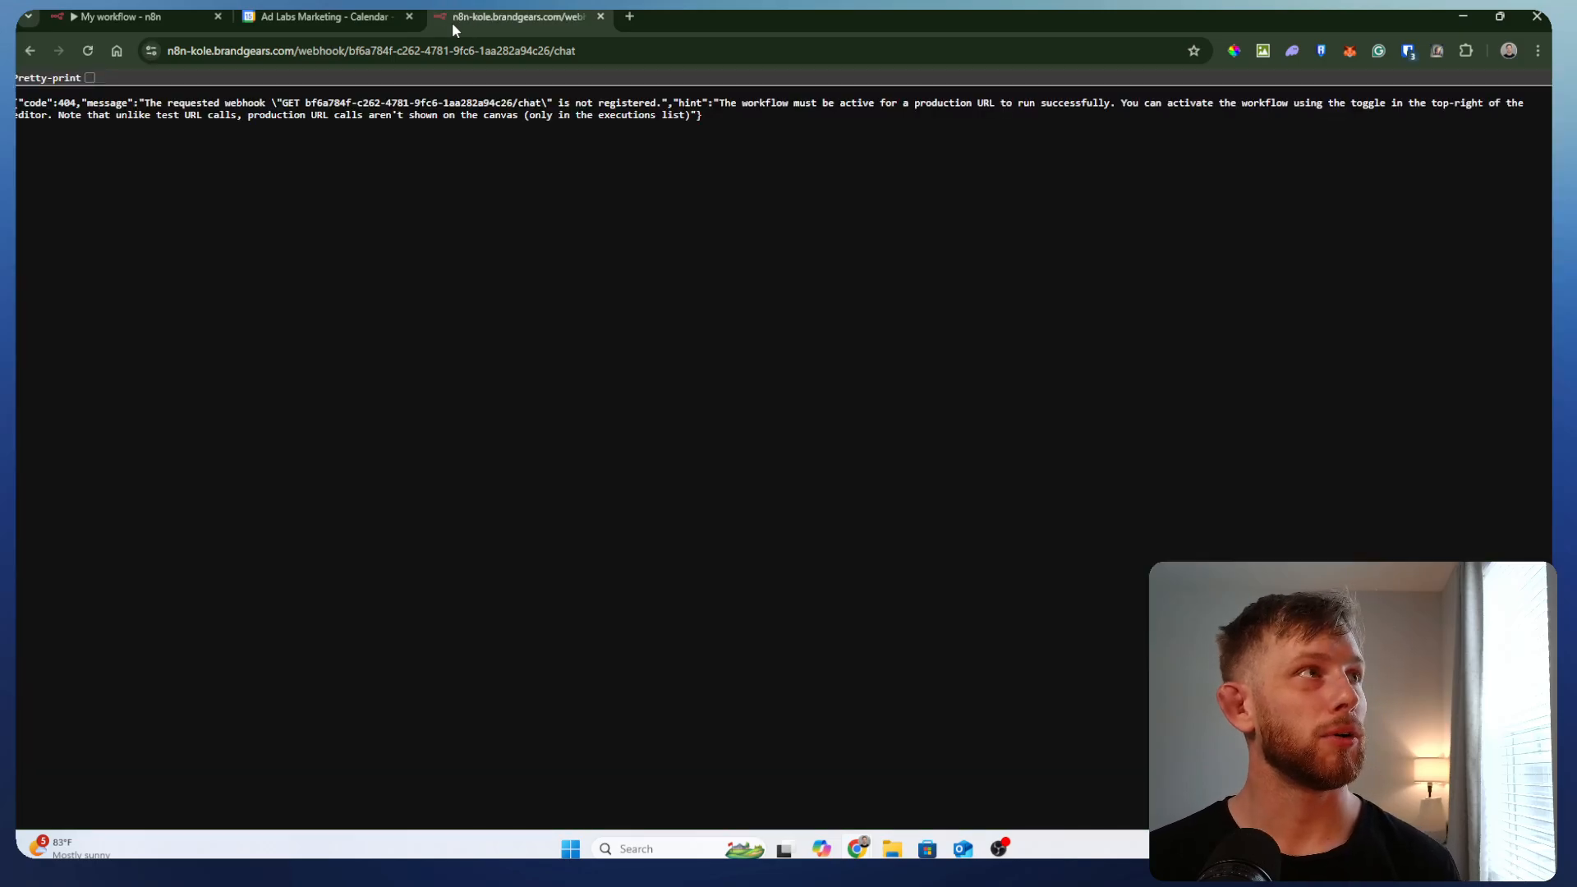
- Close the chat URL's browser tab, return to the workflow canvas and activate My workflow
click(600, 17)
click(671, 109)
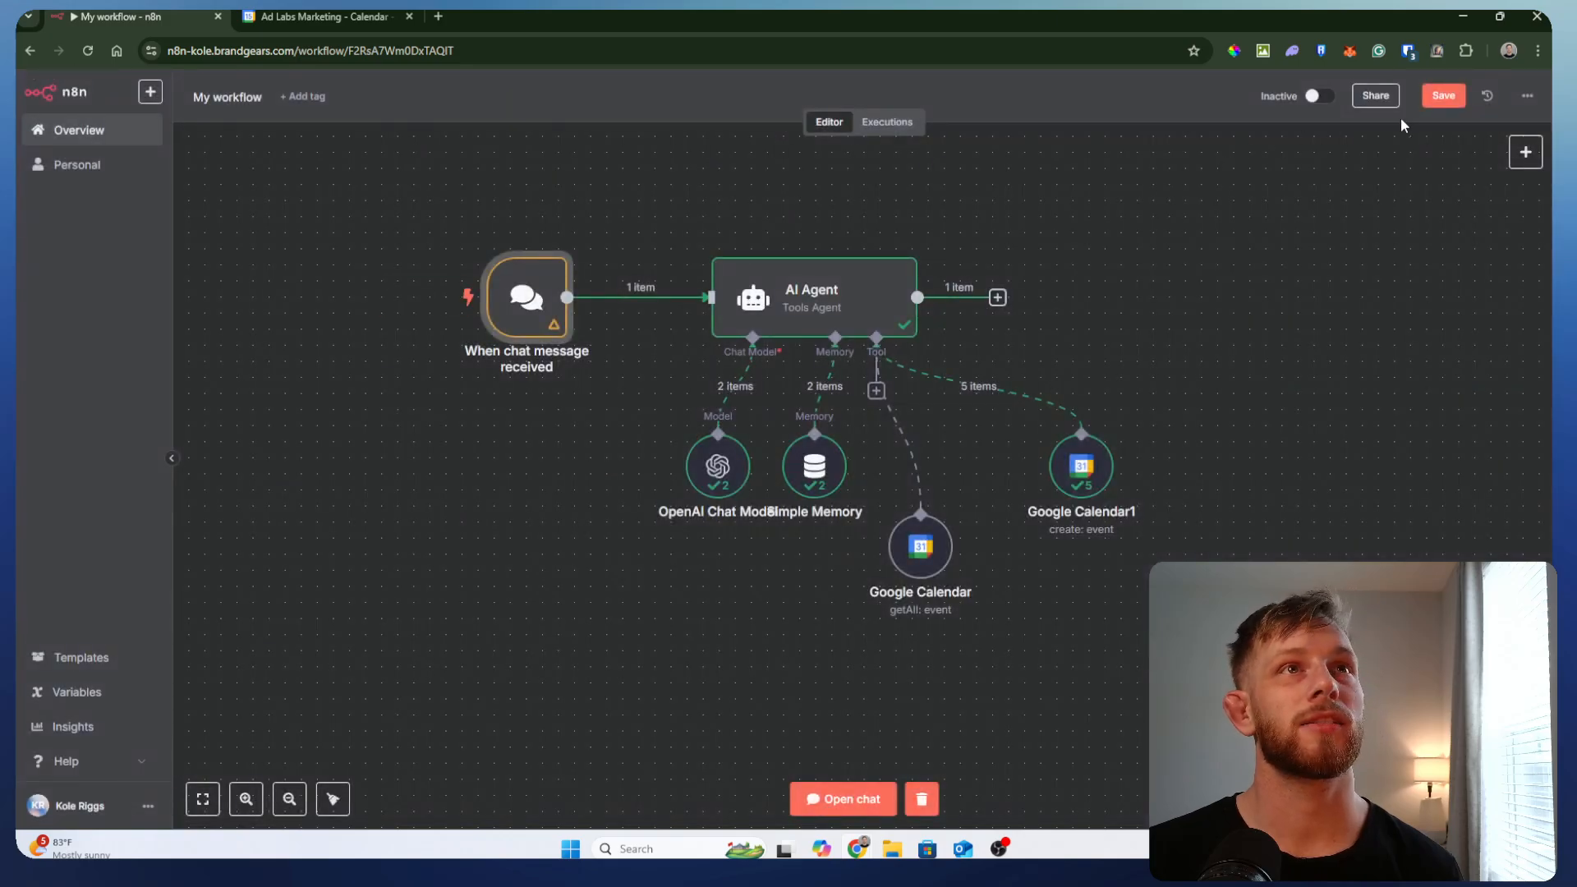
click(1314, 96)
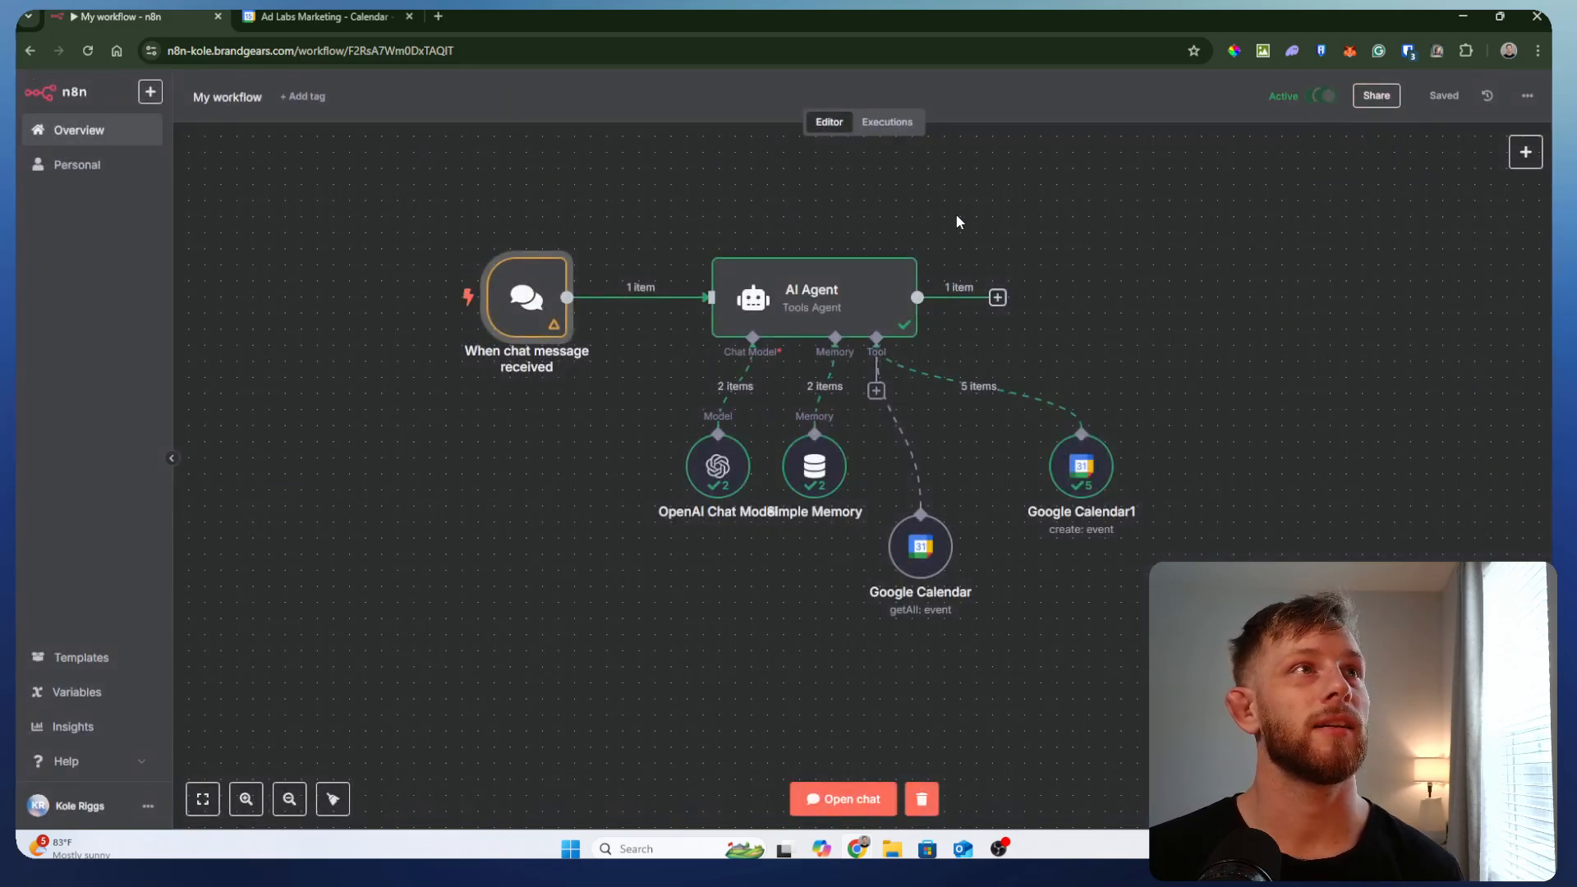
- Open the copied hosted chat URL in a new browser tab
click(319, 15)
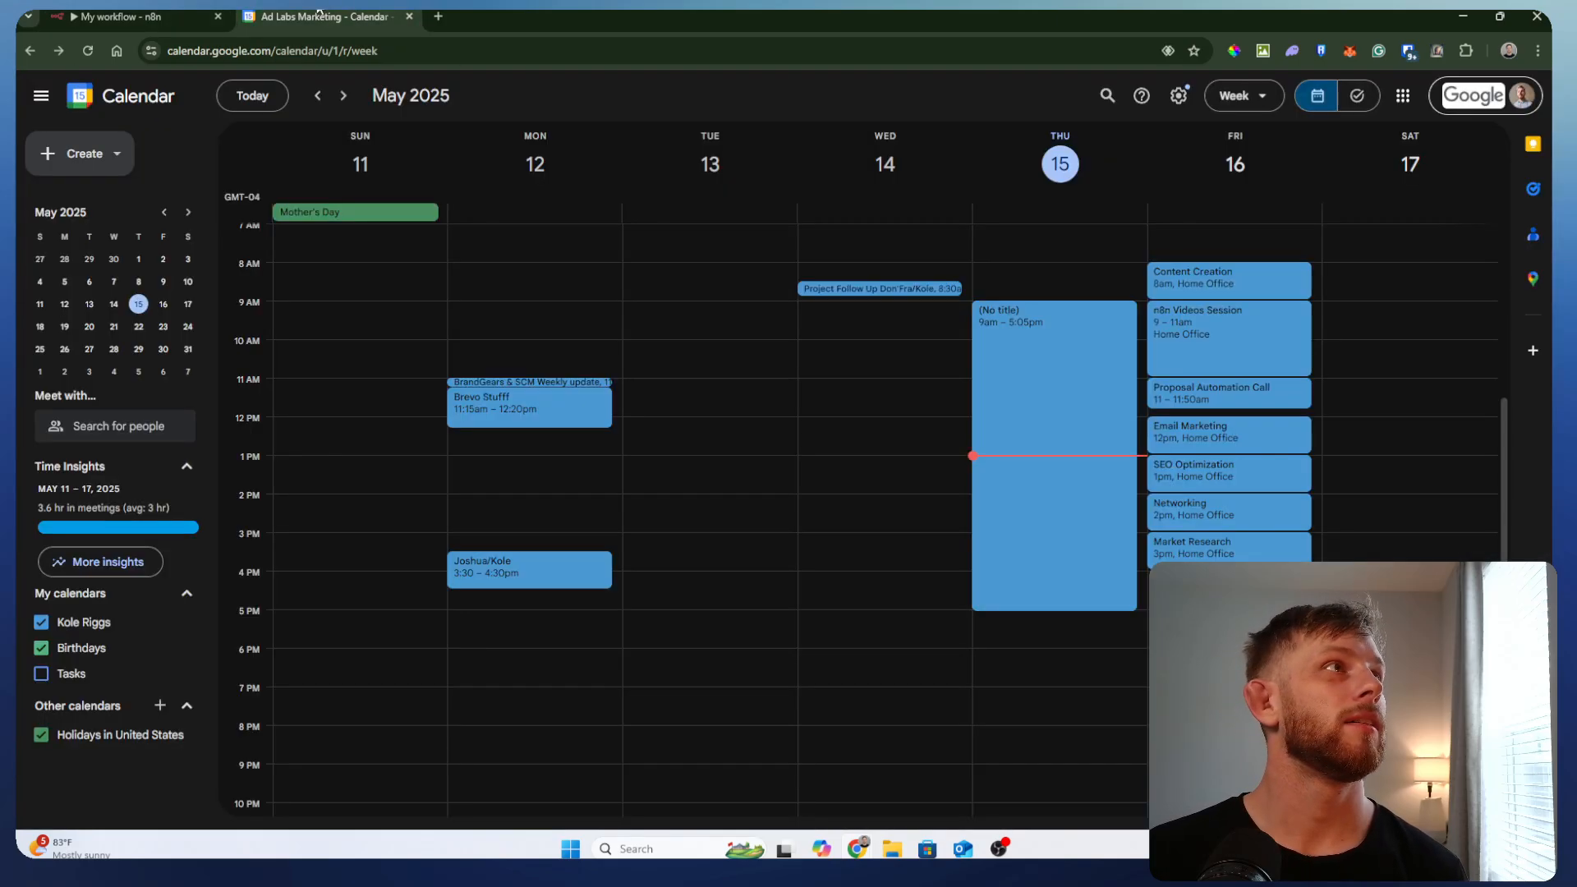
click(435, 17)
key(ctrl+v)
key(Return)
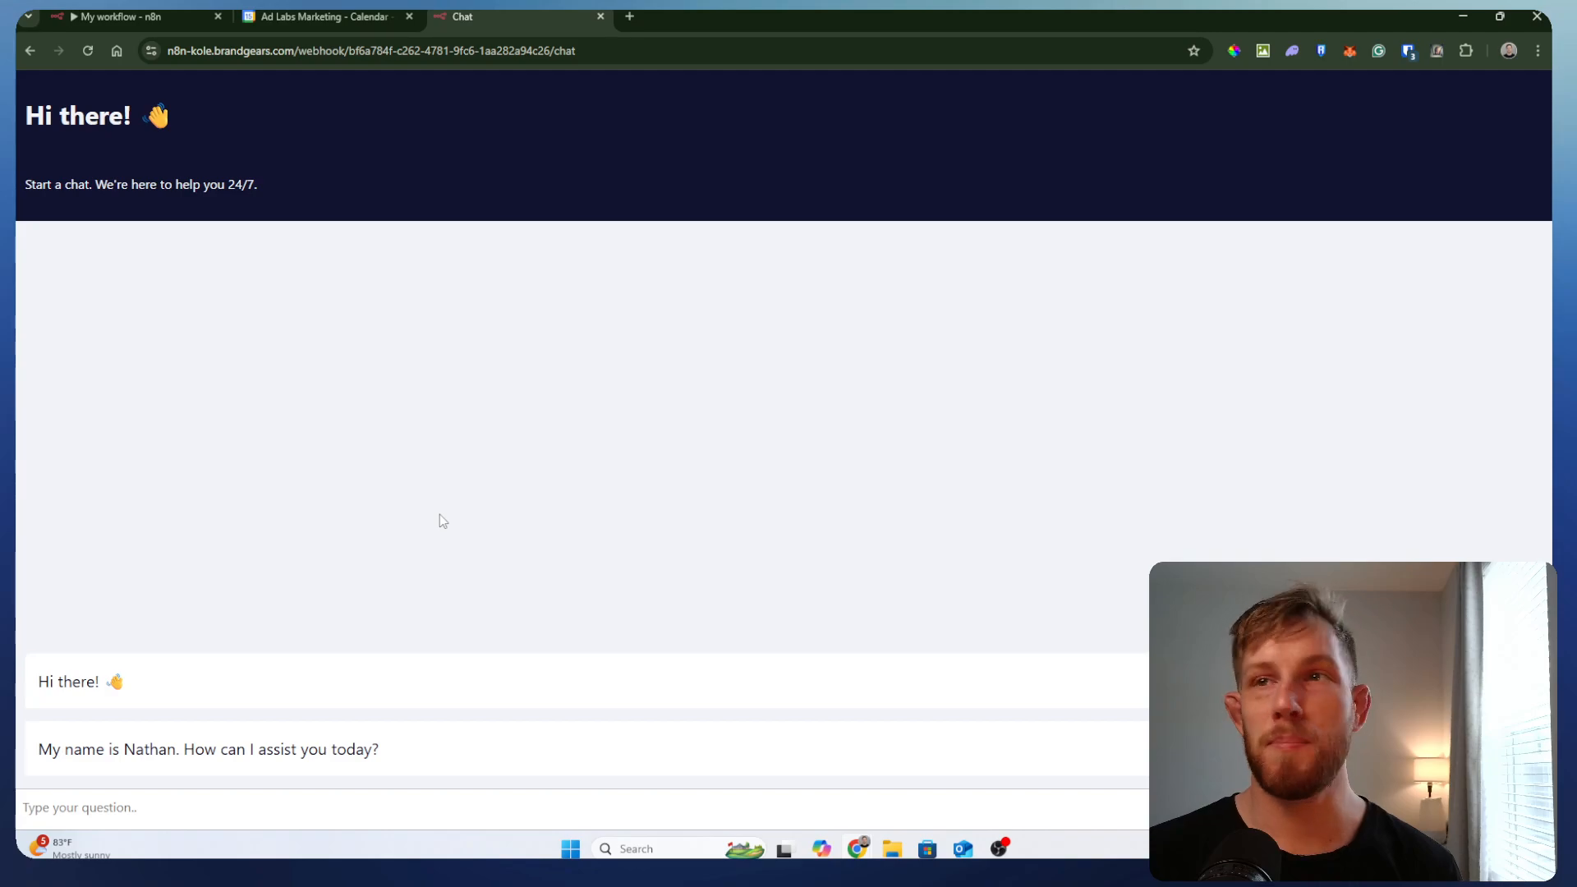
- Send the message "Yo" in the public hosted chat
click(97, 816)
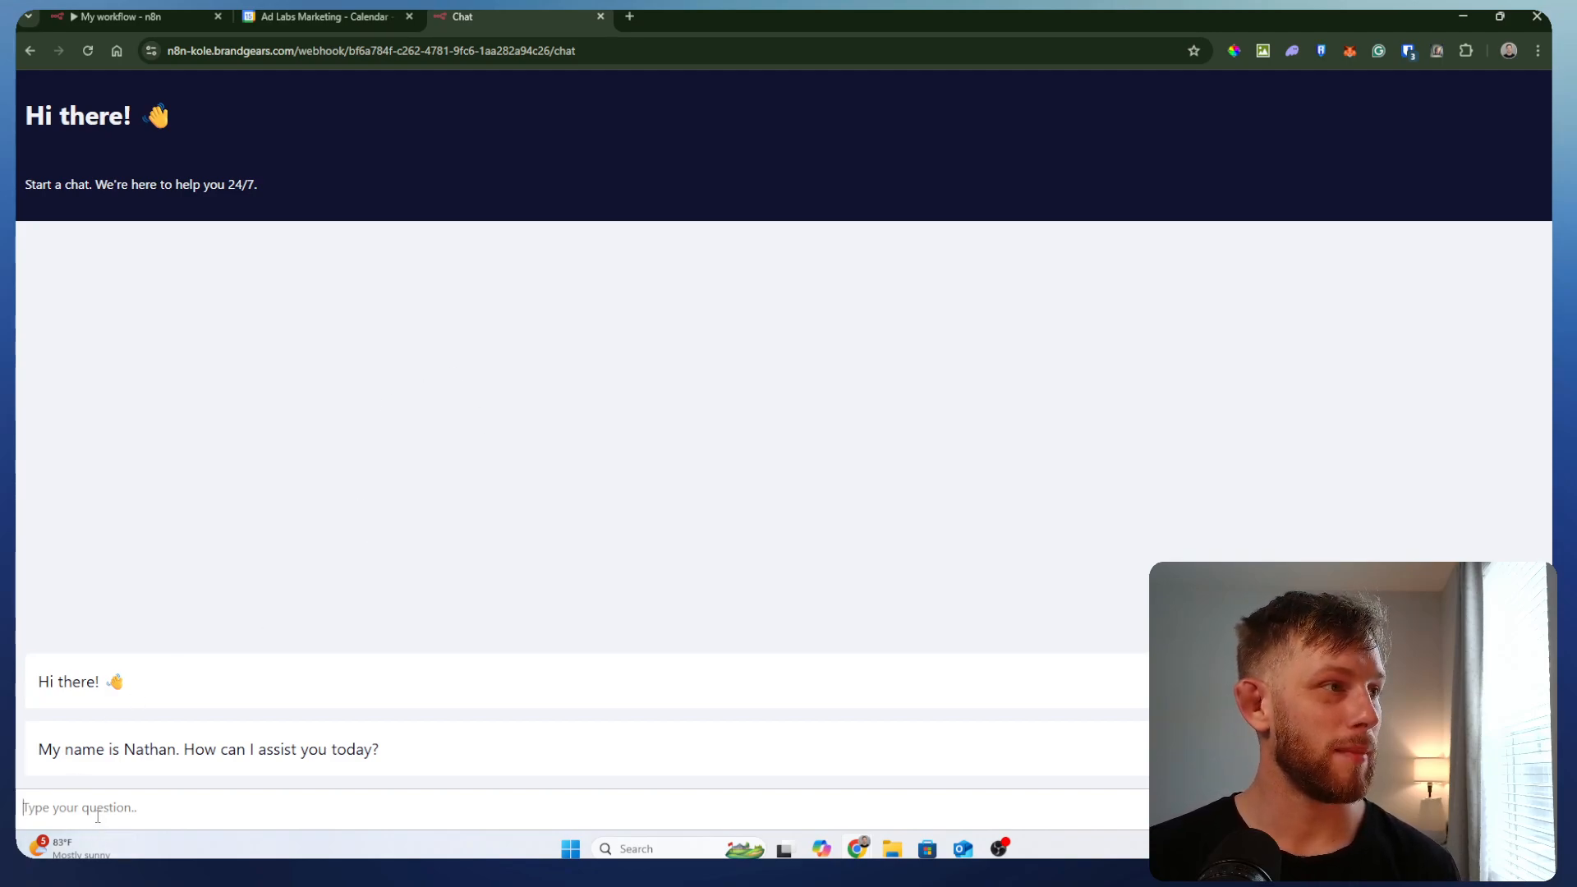
text(Yo)
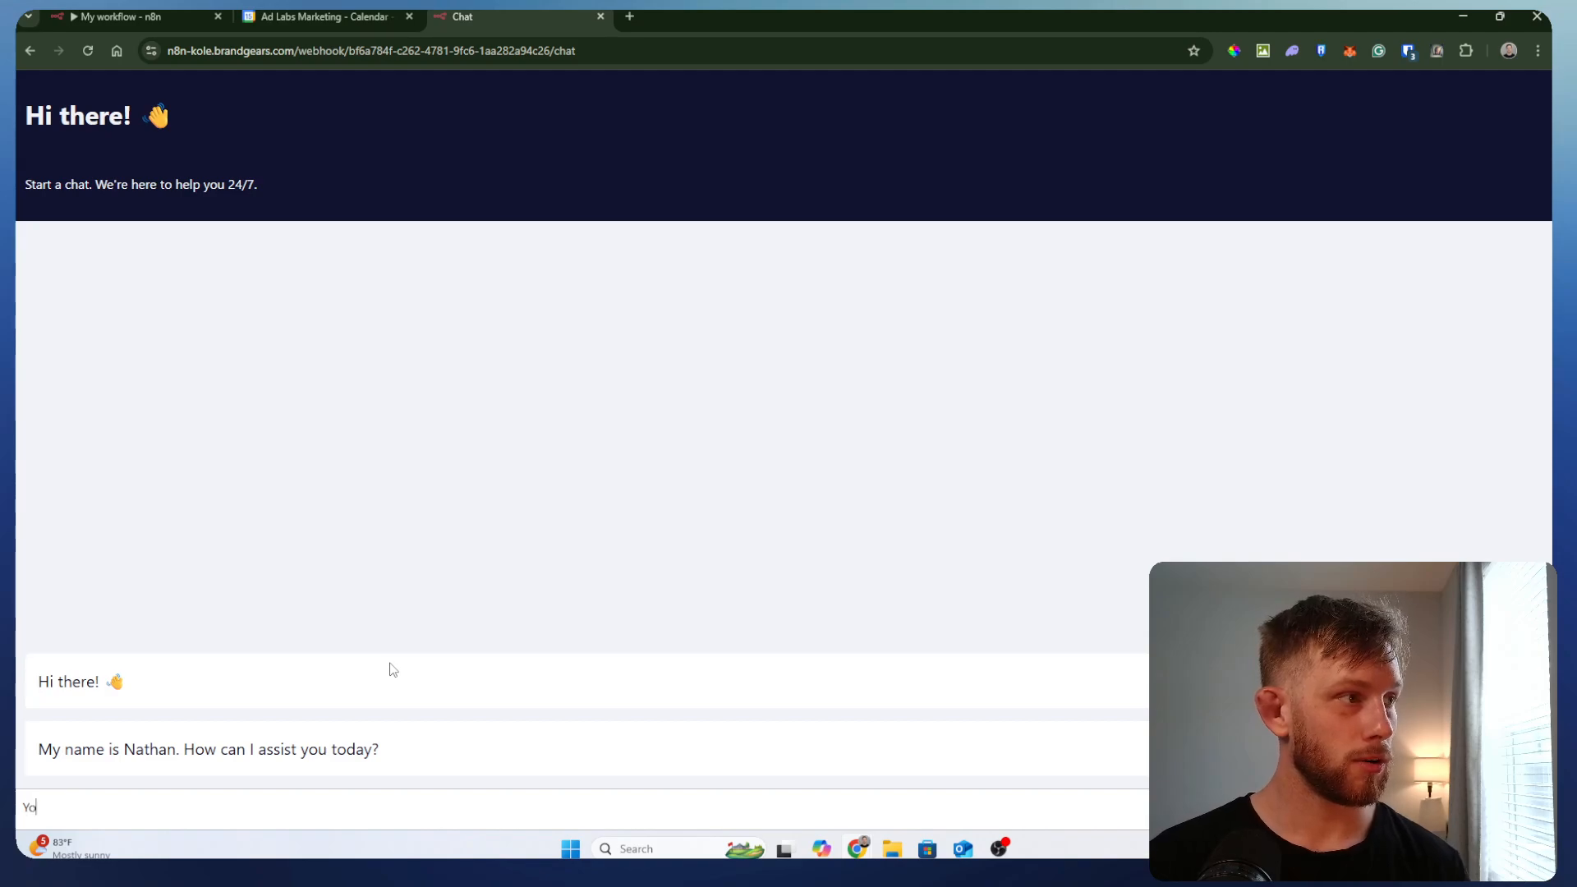
key(Return)
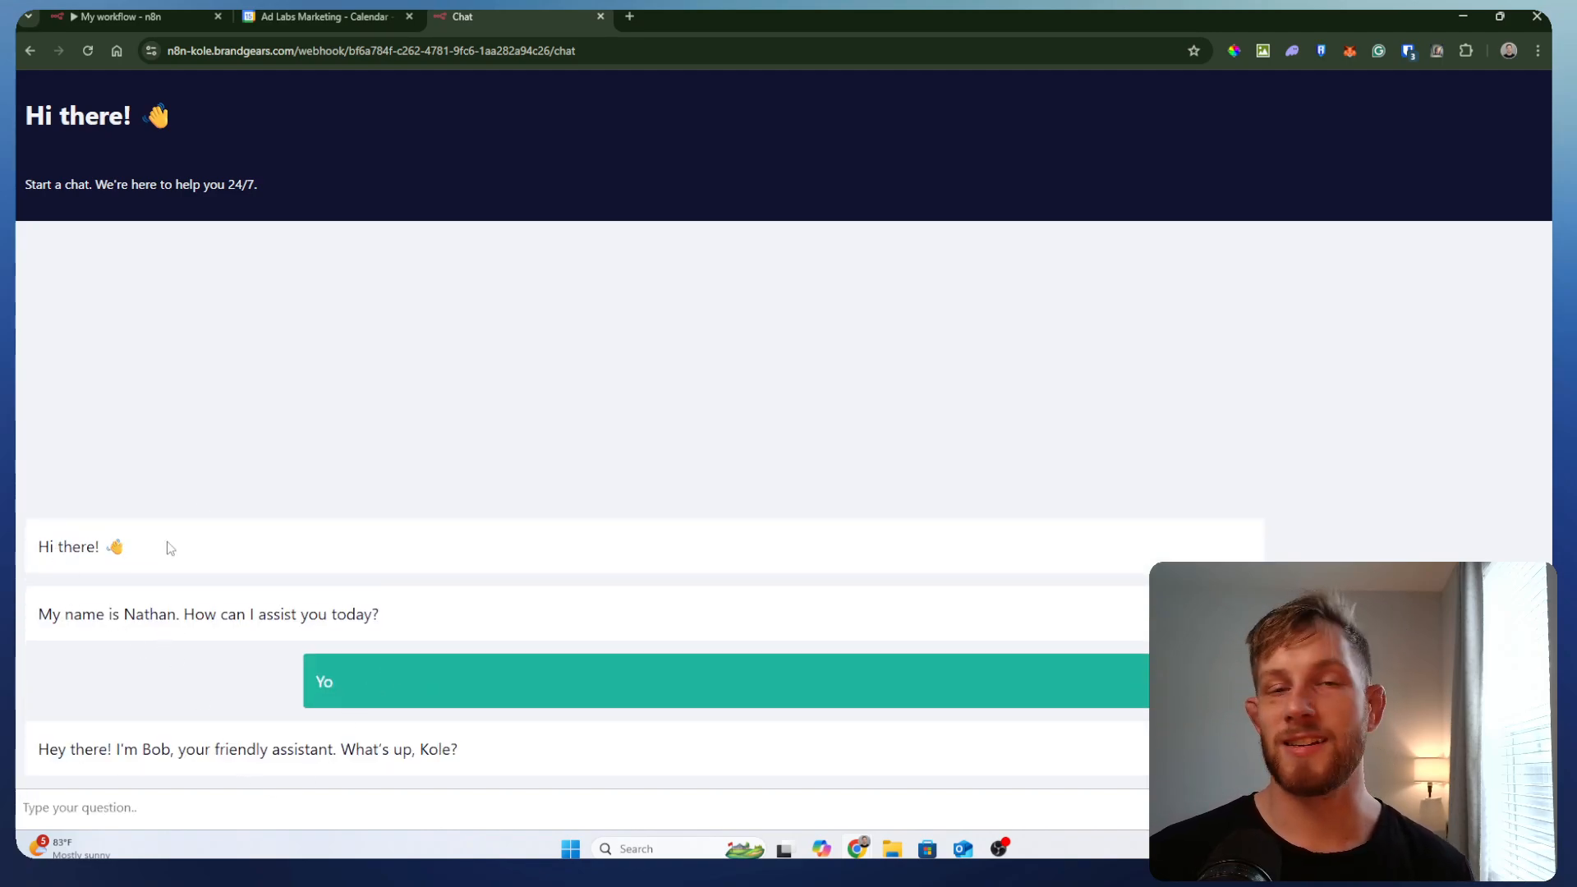
- Ask the hosted chat "Great, can you see whta I have going on May 16th?"
click(203, 807)
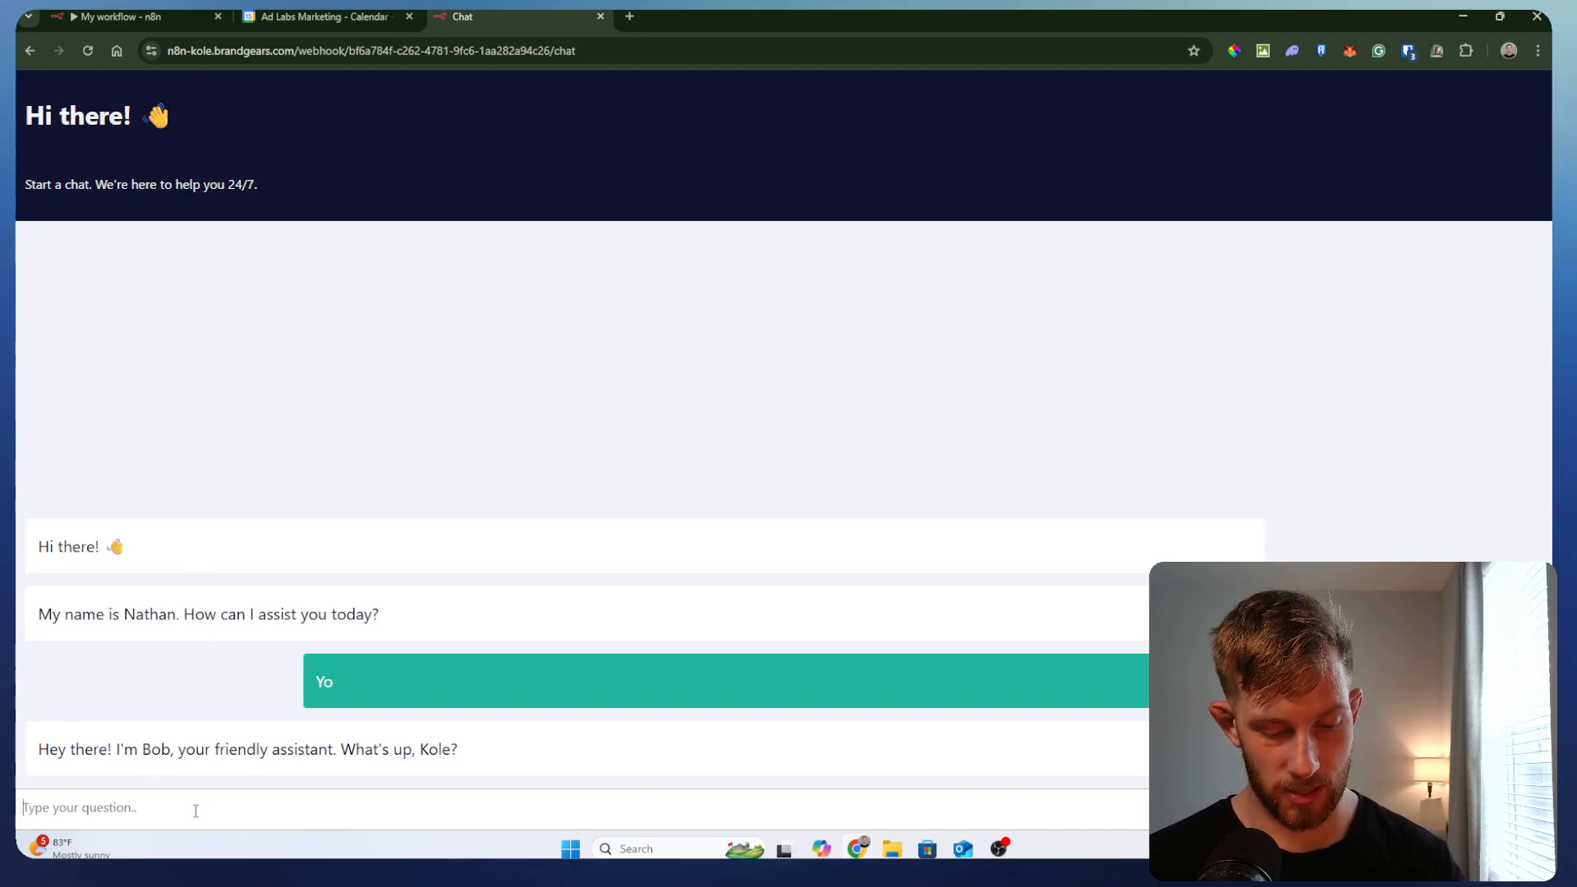
text(G)
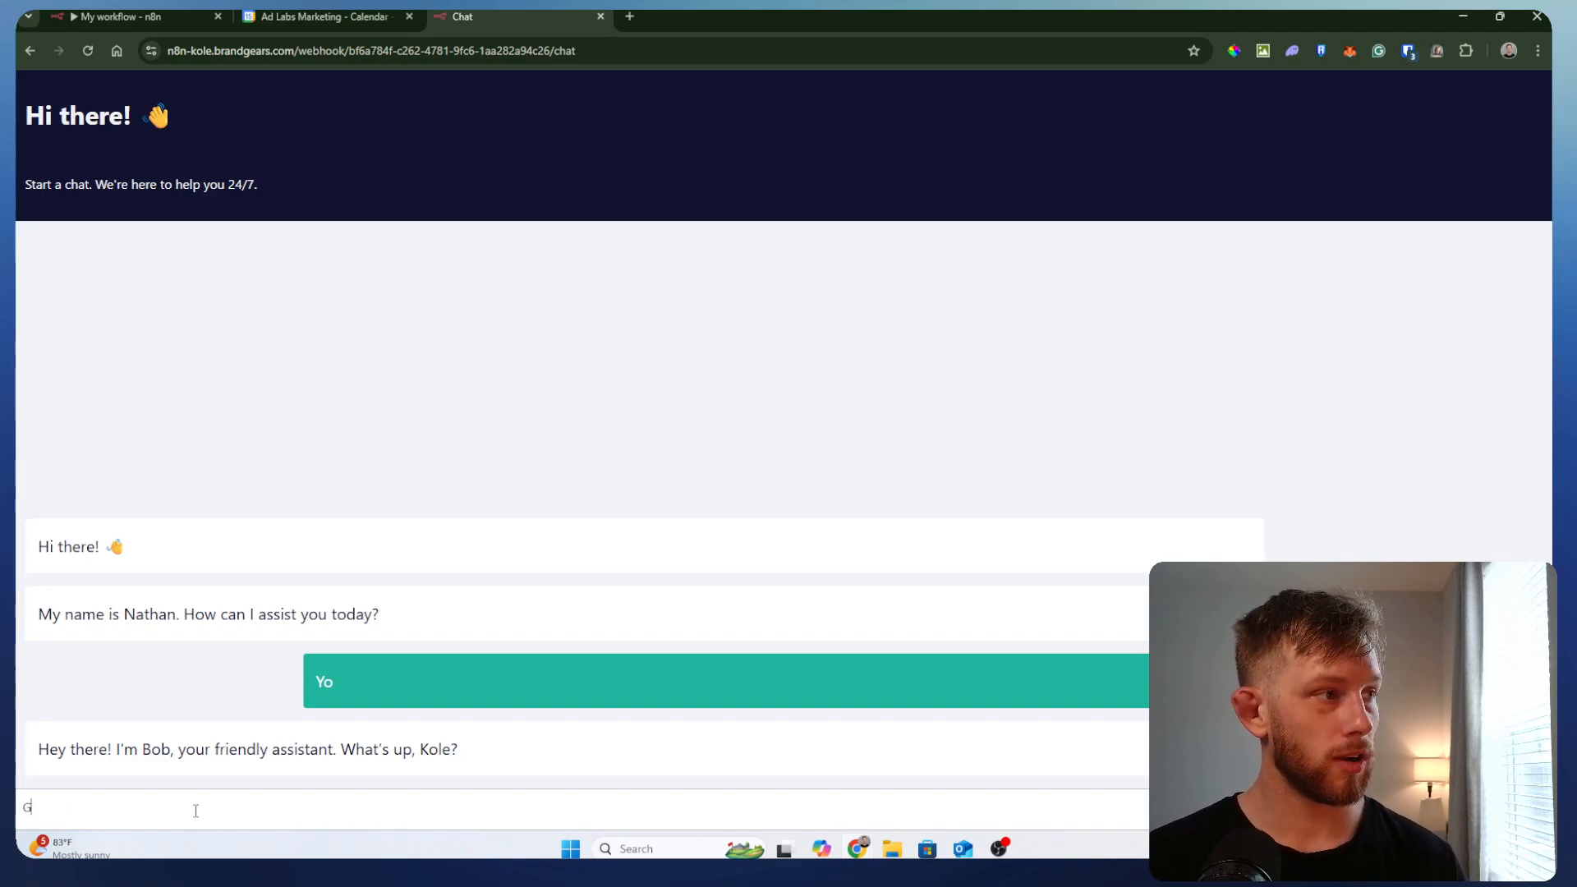
text(reat, can you)
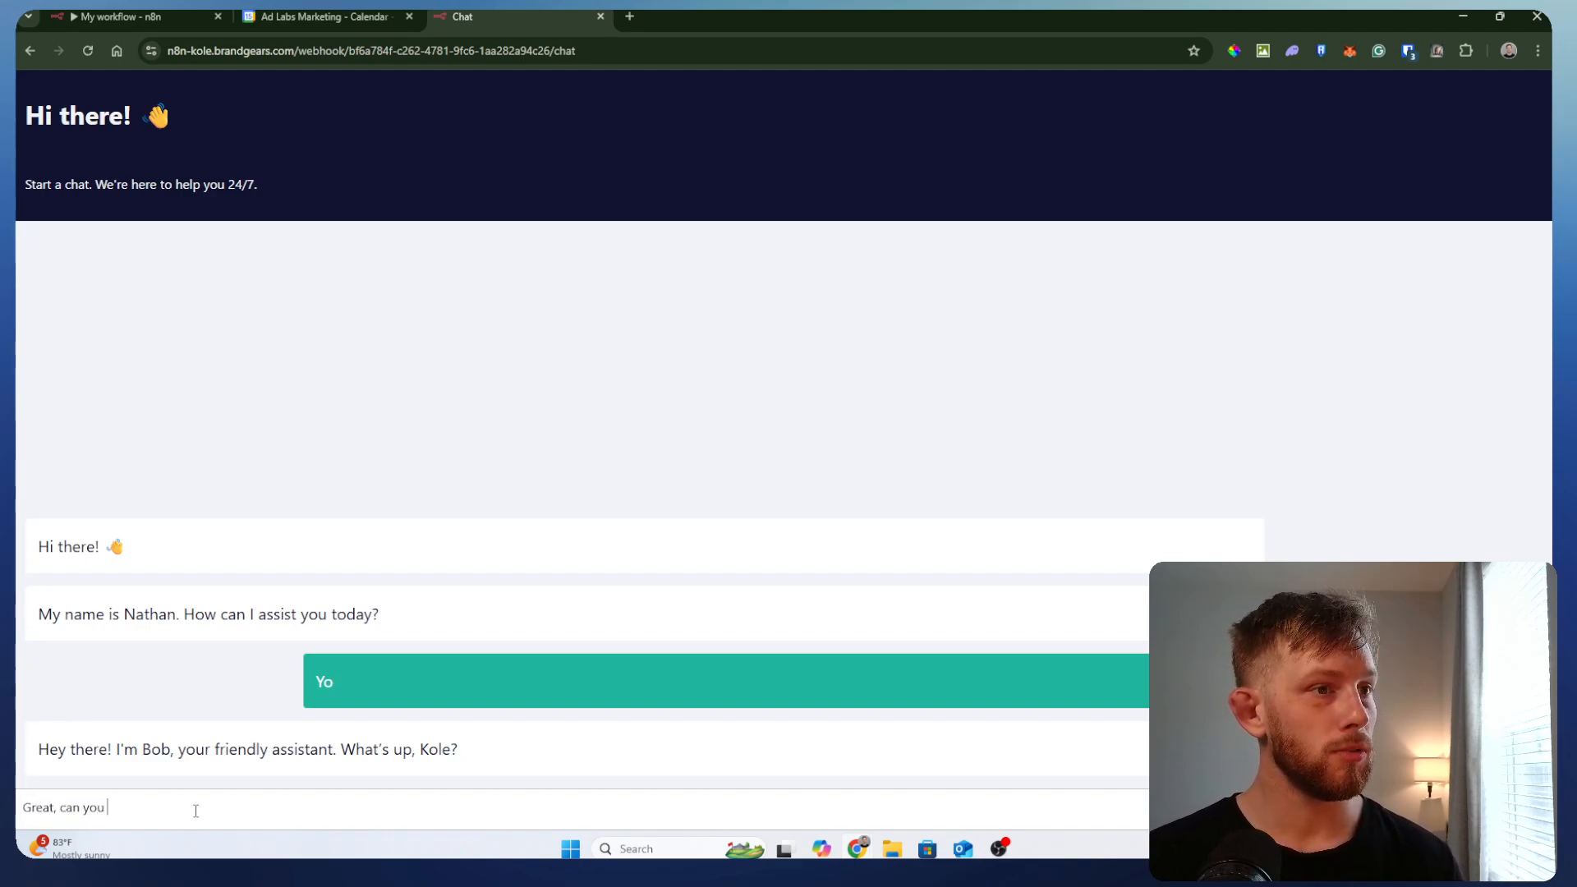
text( see whta )
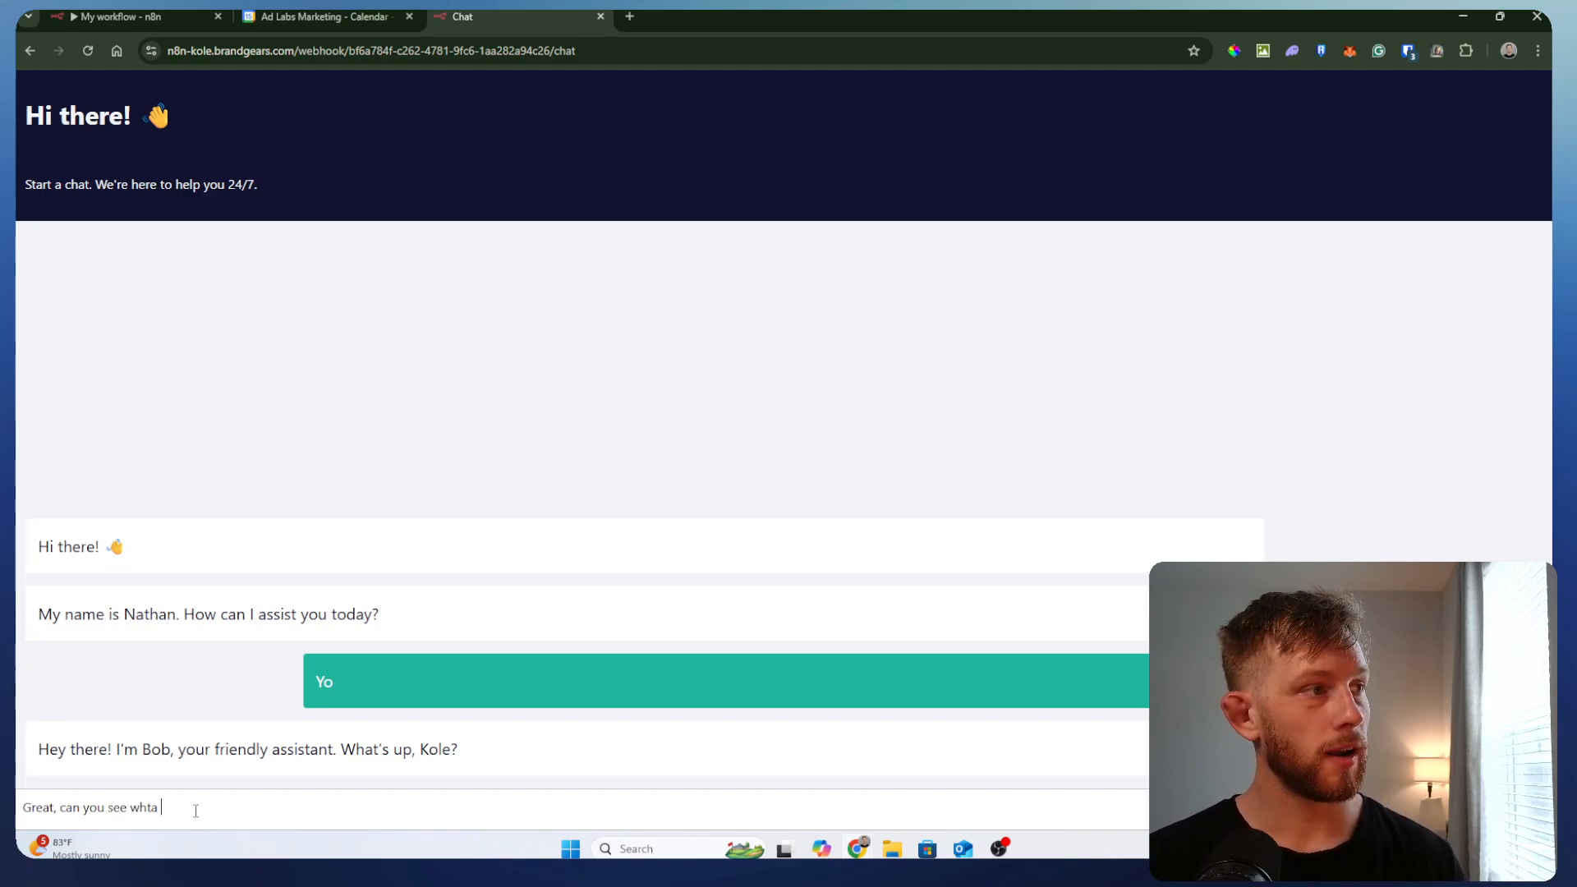
text(I have)
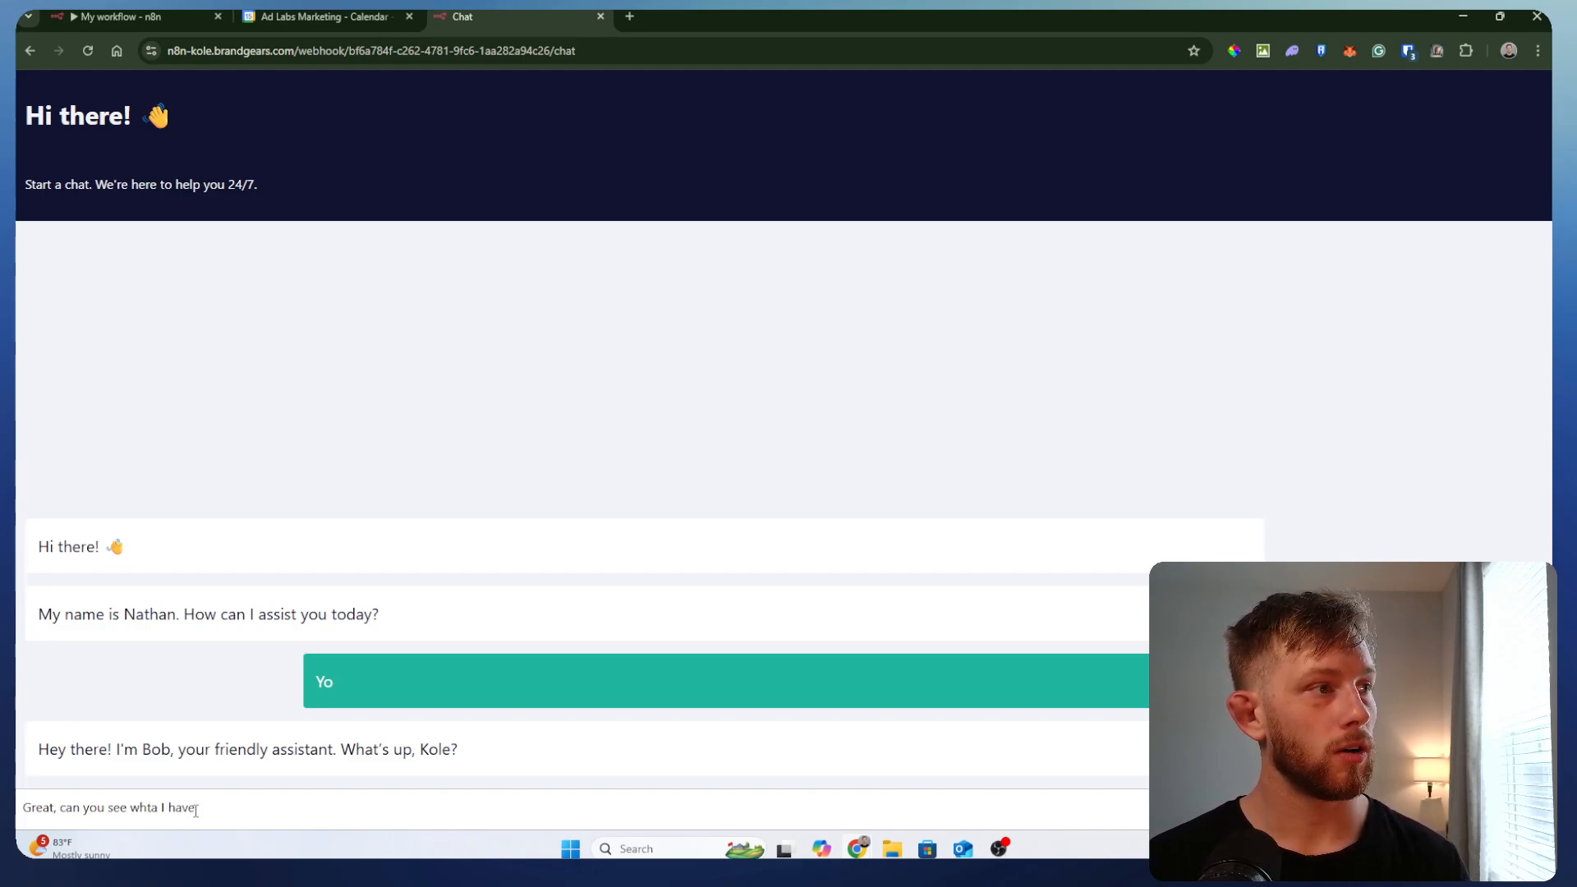
text(? going on thi)
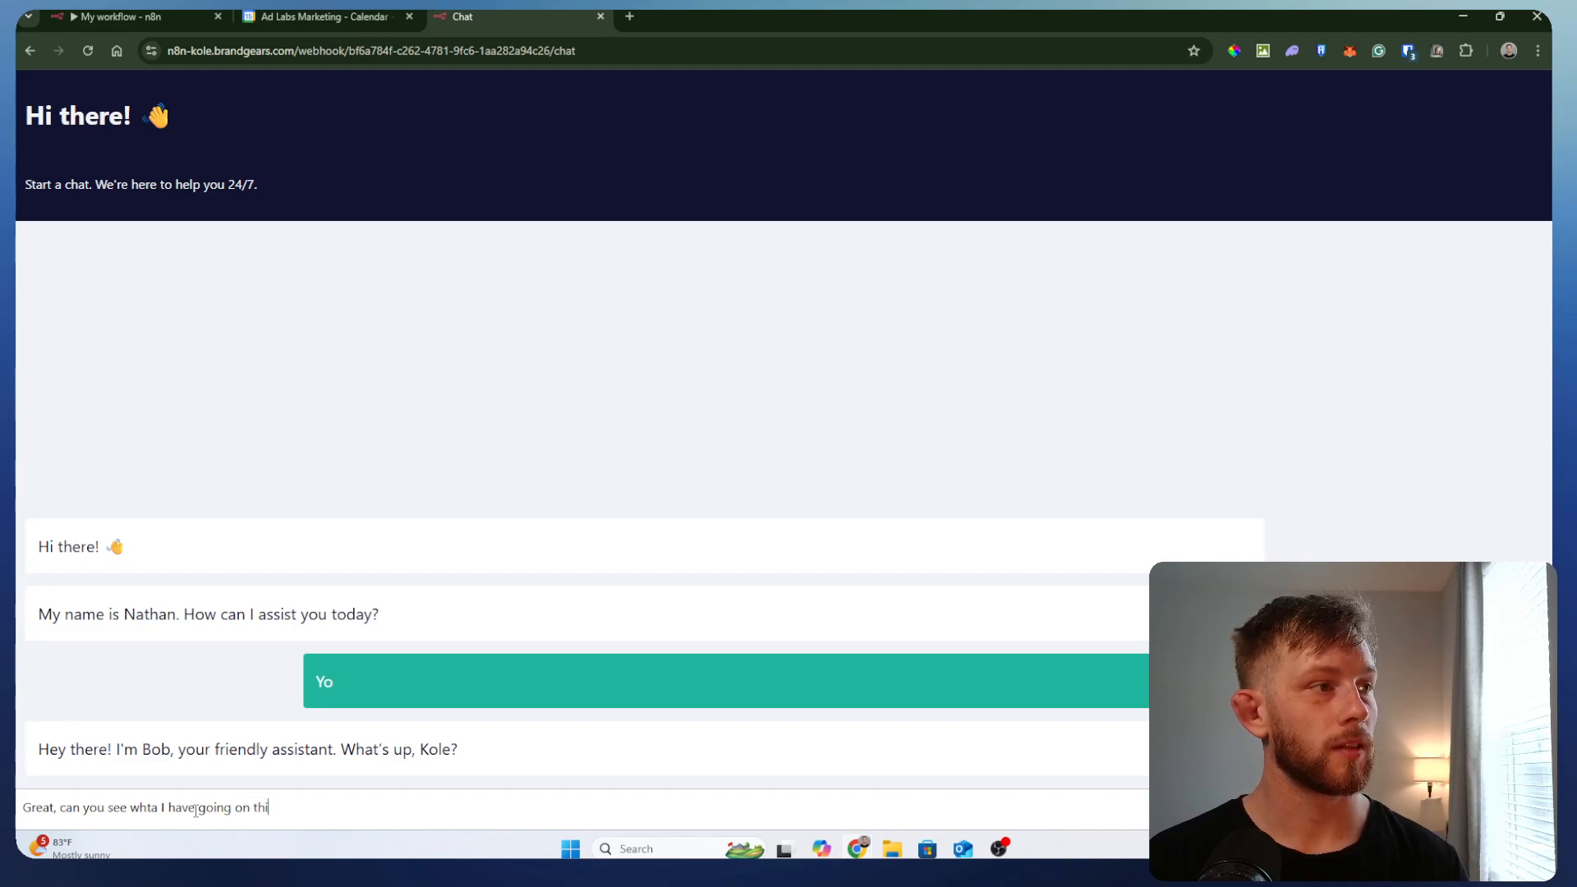
text(s )
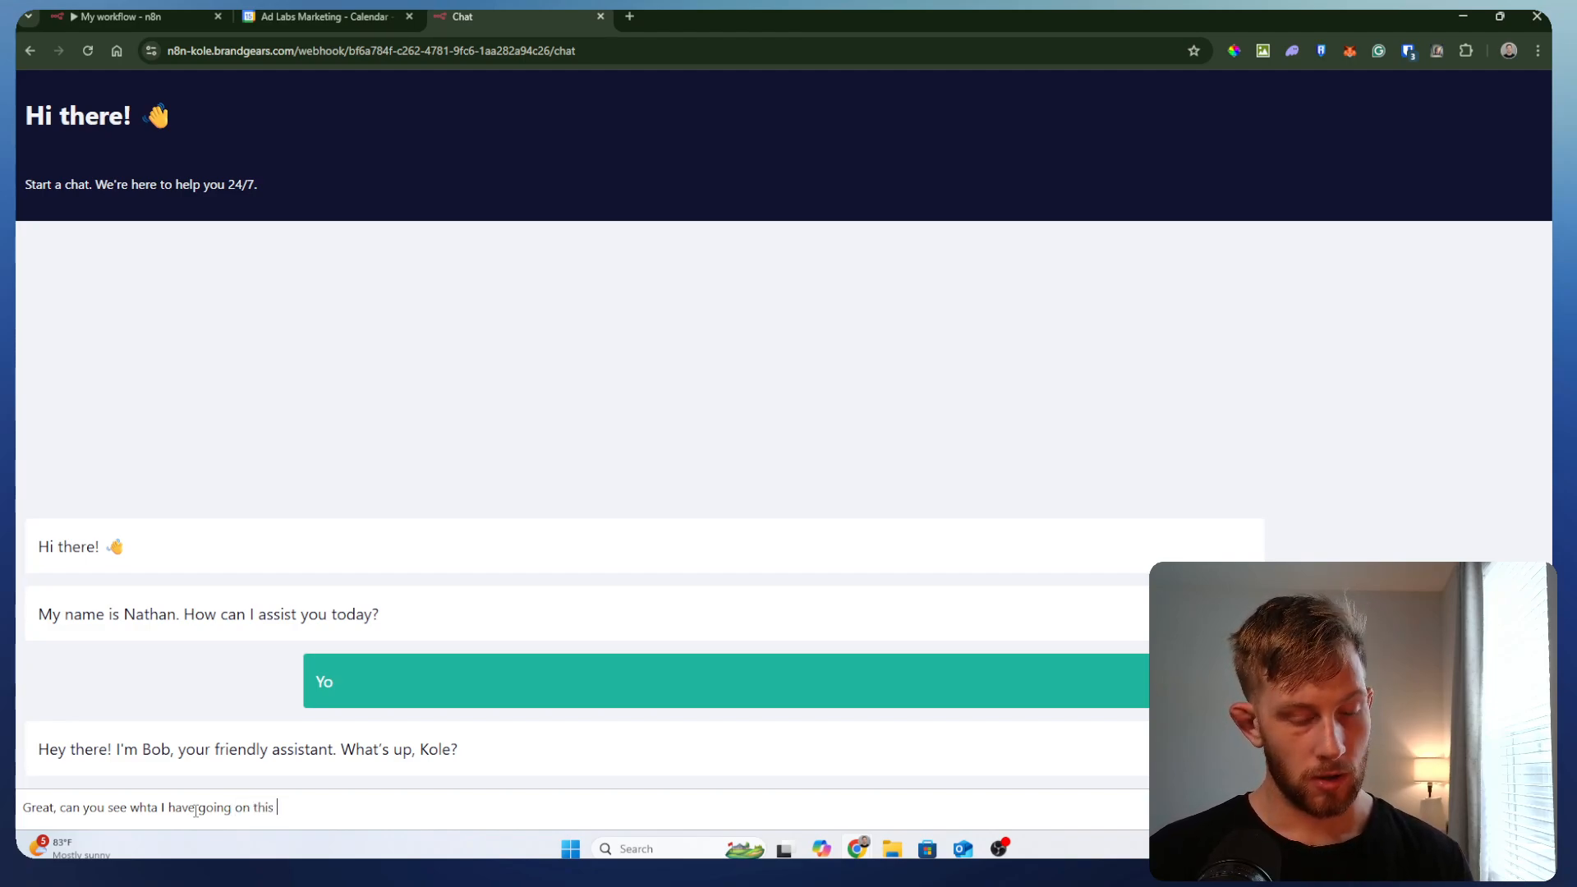
text(Fo)
key(BackSpace)
key(BackSpace)
key(BackSpace)
key(BackSpace)
key(BackSpace)
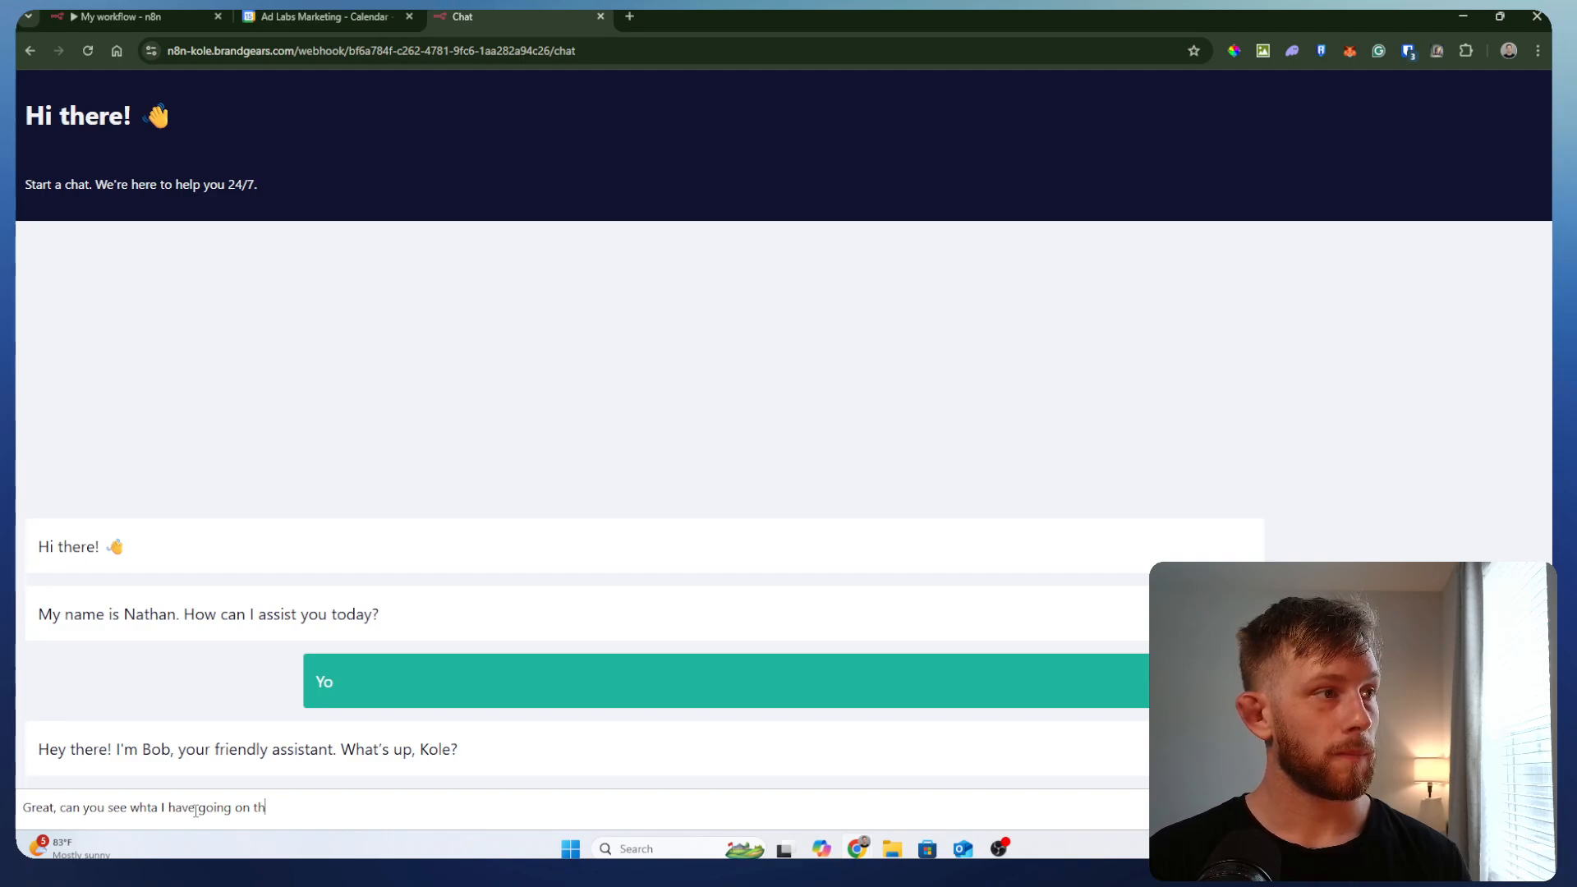
text(May 1)
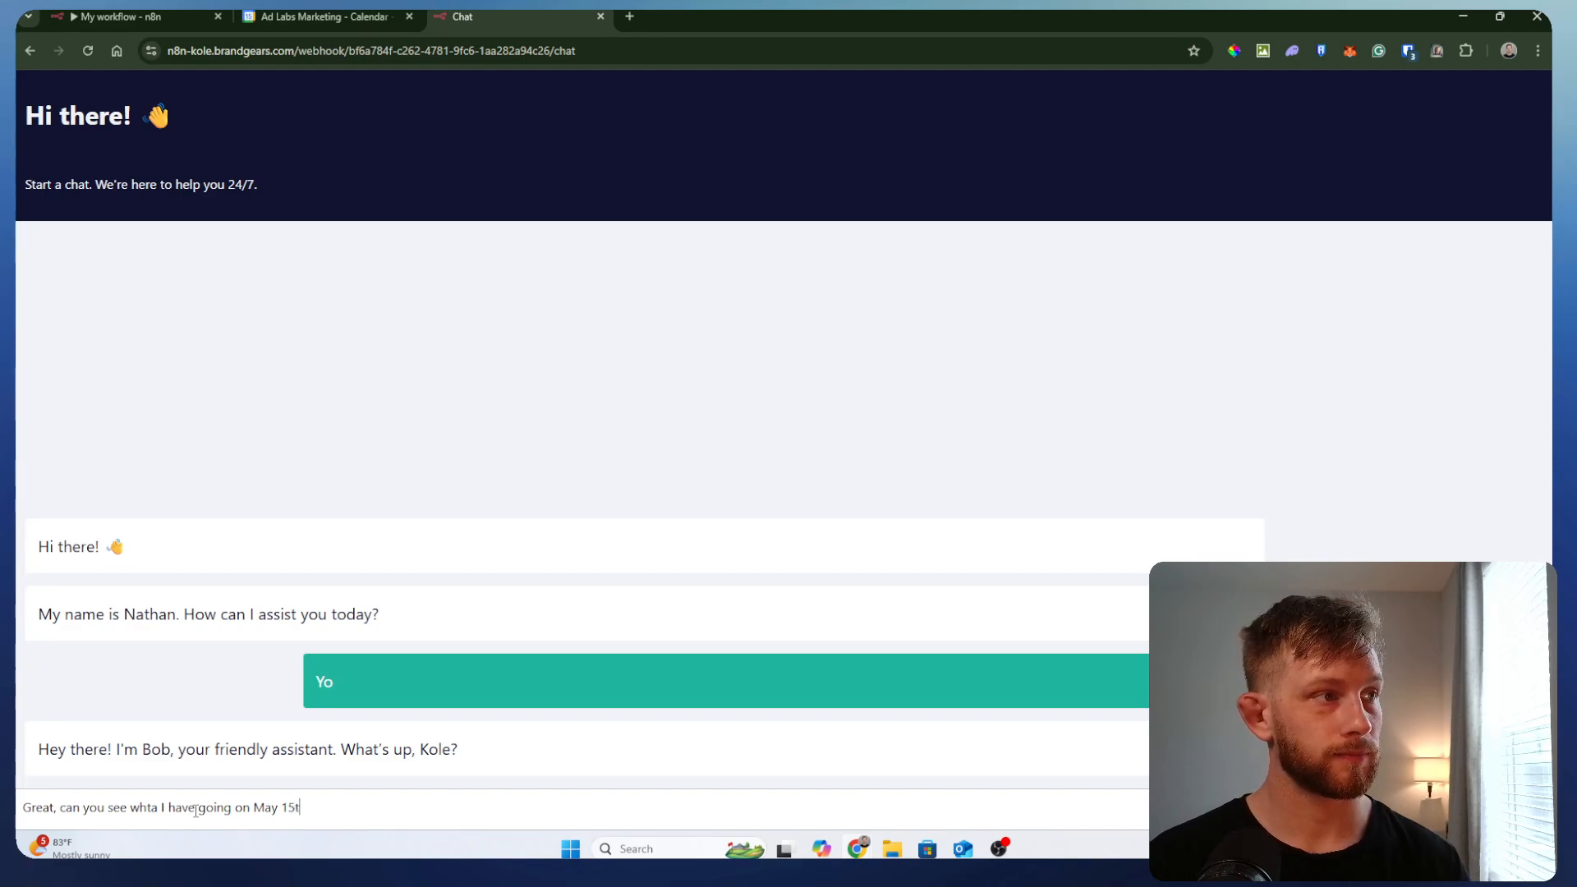
text(6th?)
key(Return)
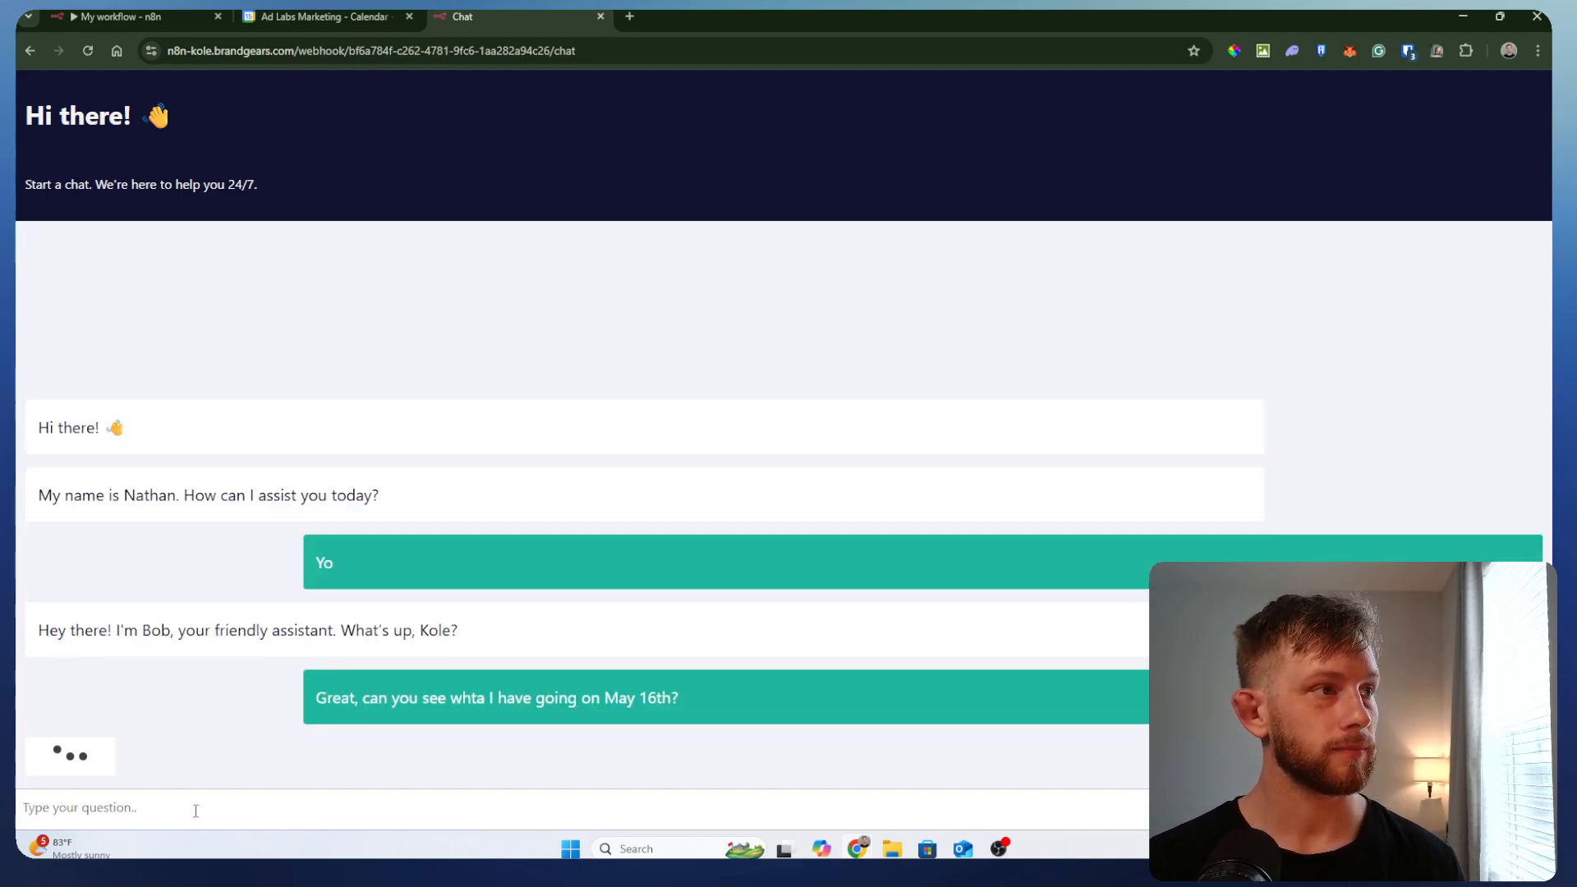
- Look at the My workflow canvas, return to the hosted chat and read the reply about the May 16th schedule
click(123, 16)
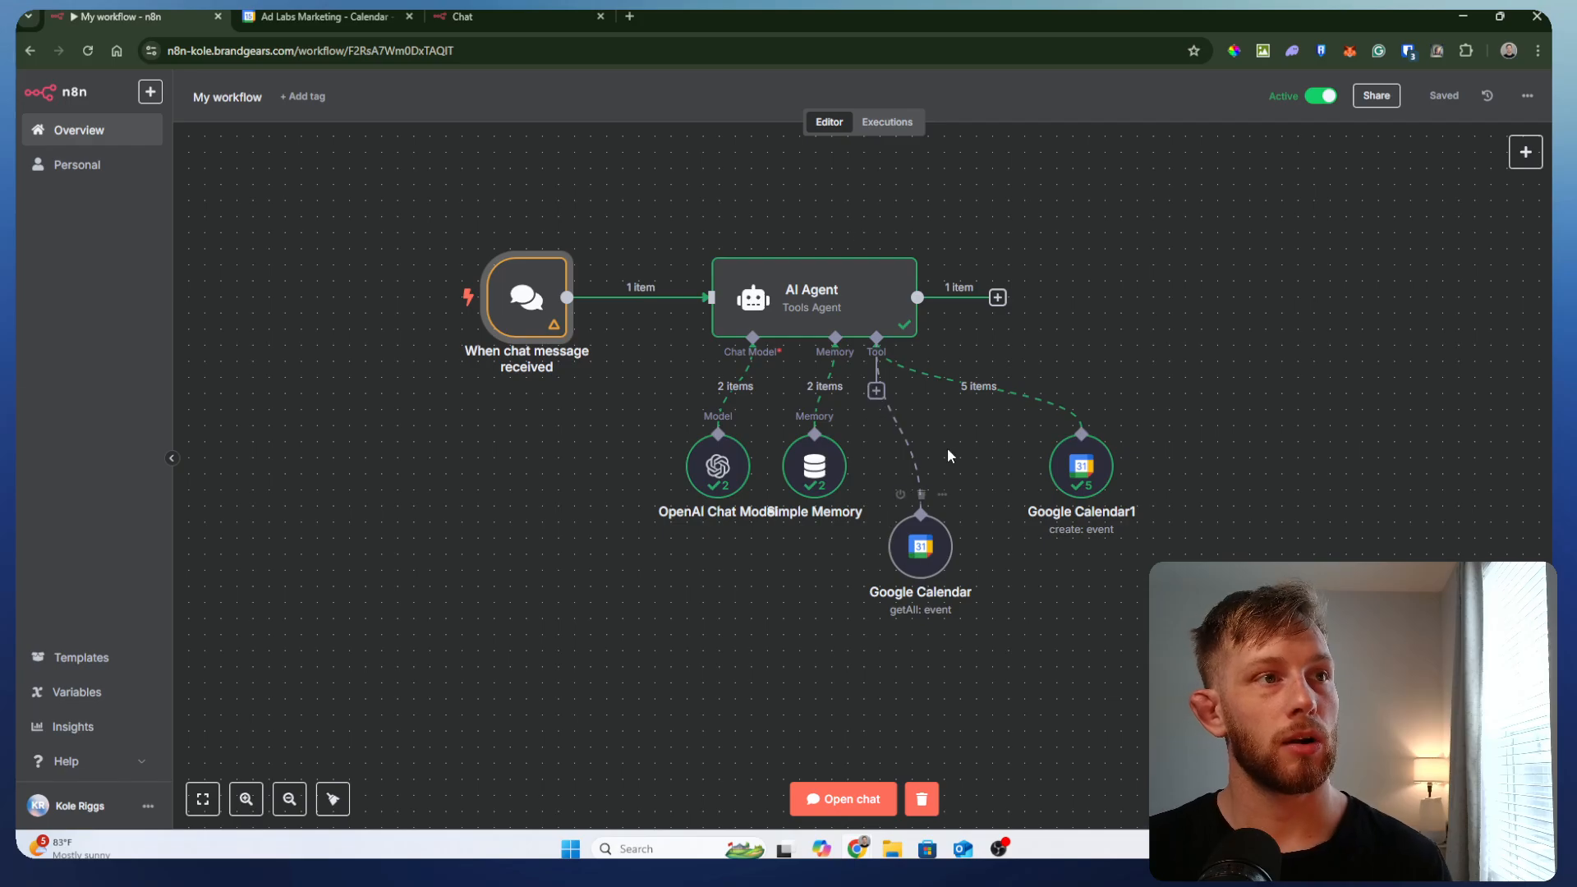
click(480, 17)
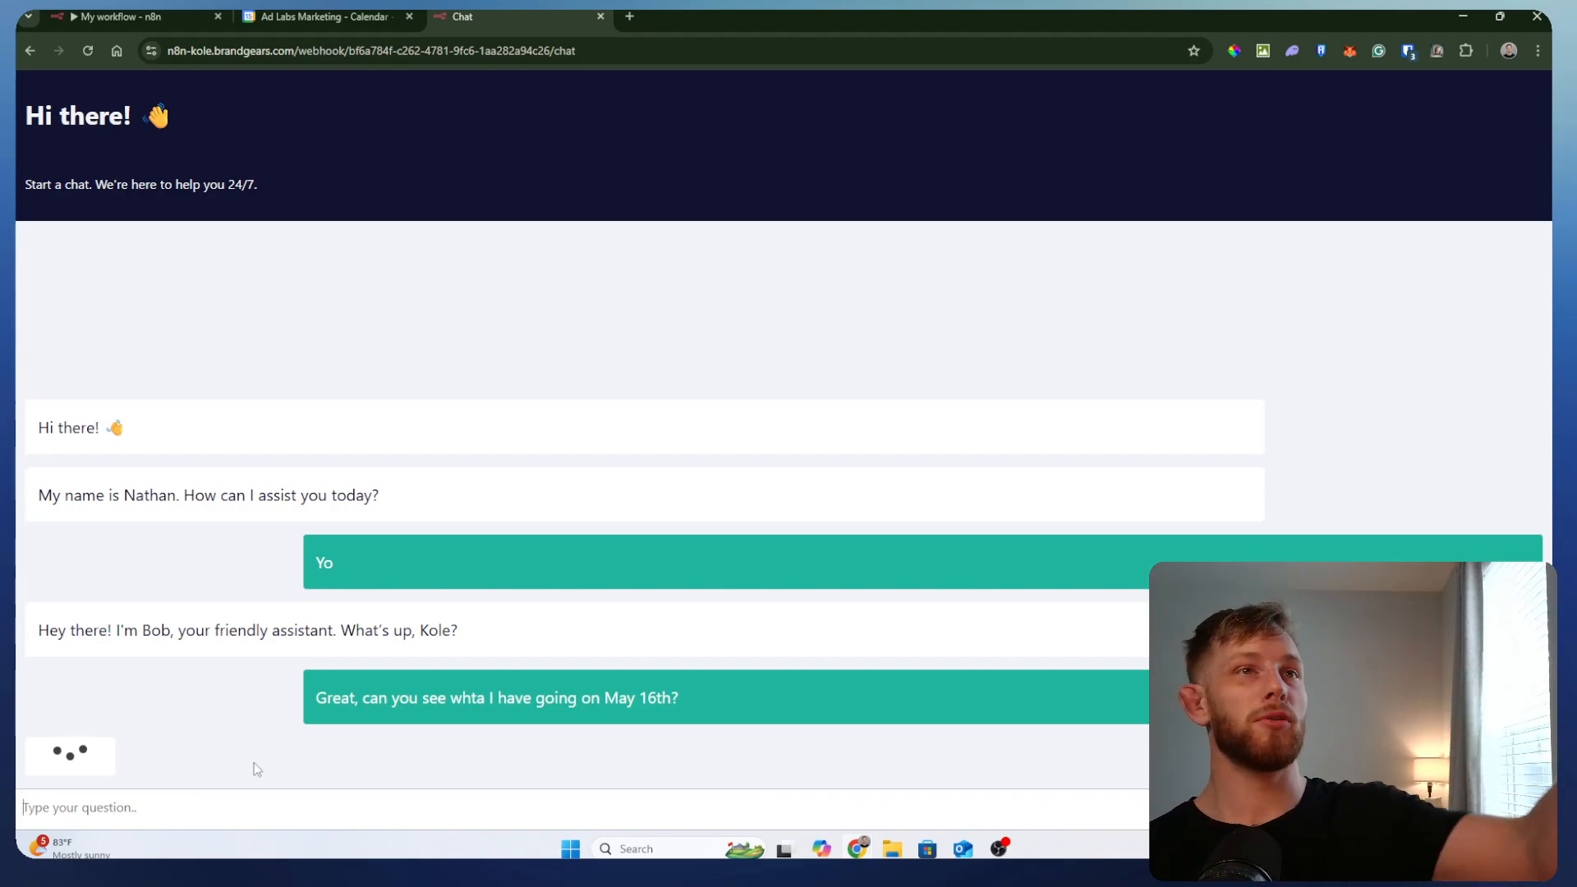
scroll(247, 484, up, 9)
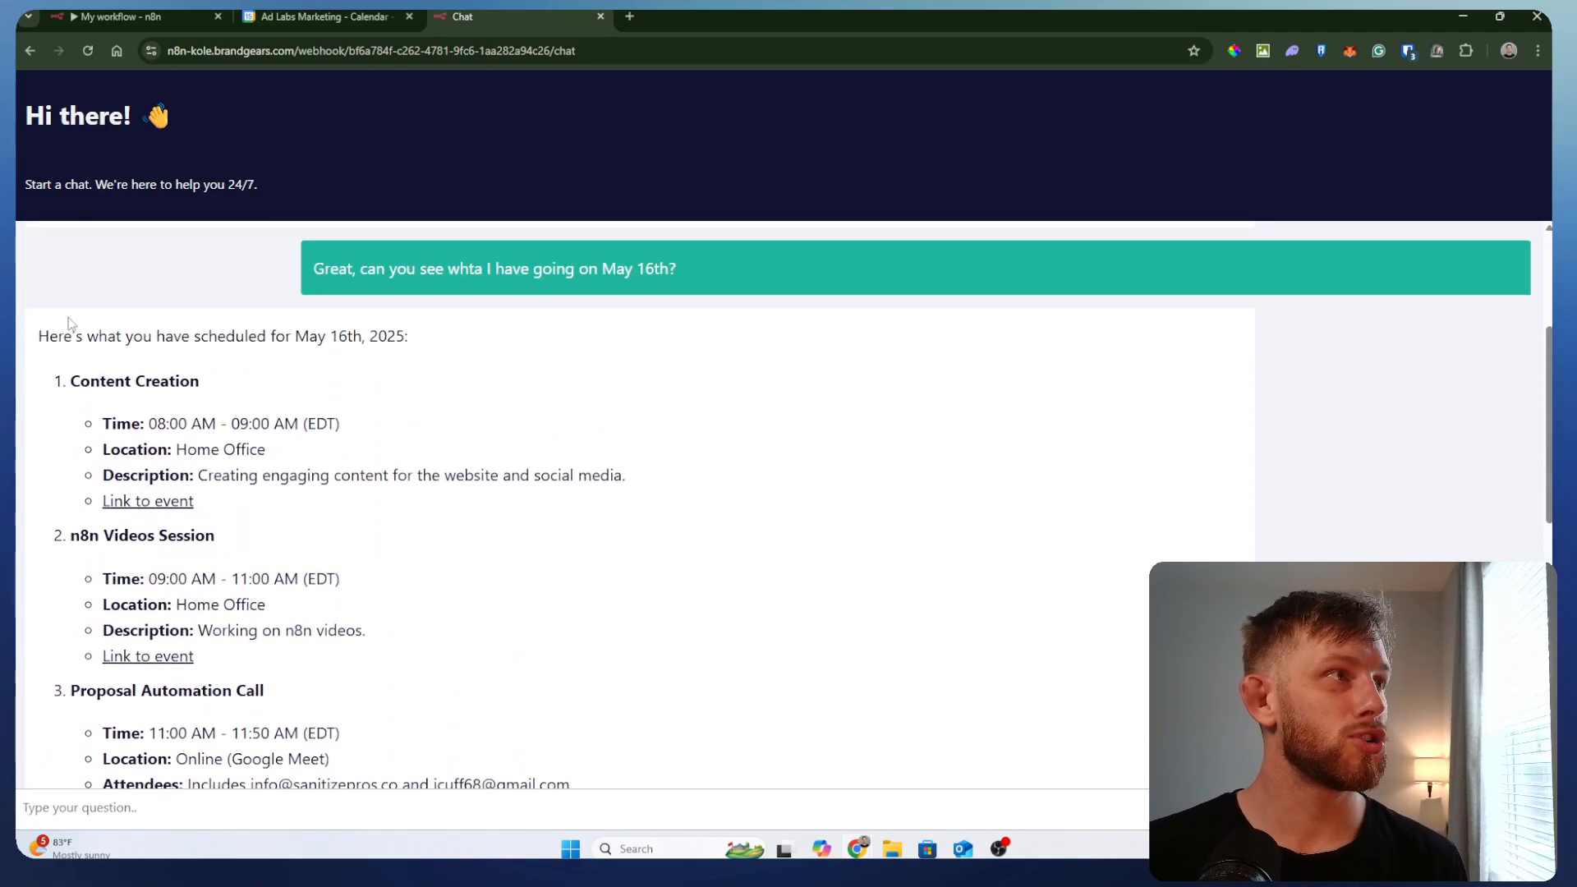
- Ask the chat to schedule time after Market research to upload a YouTube video, taking about 15 mins
scroll(69, 323, down, 9)
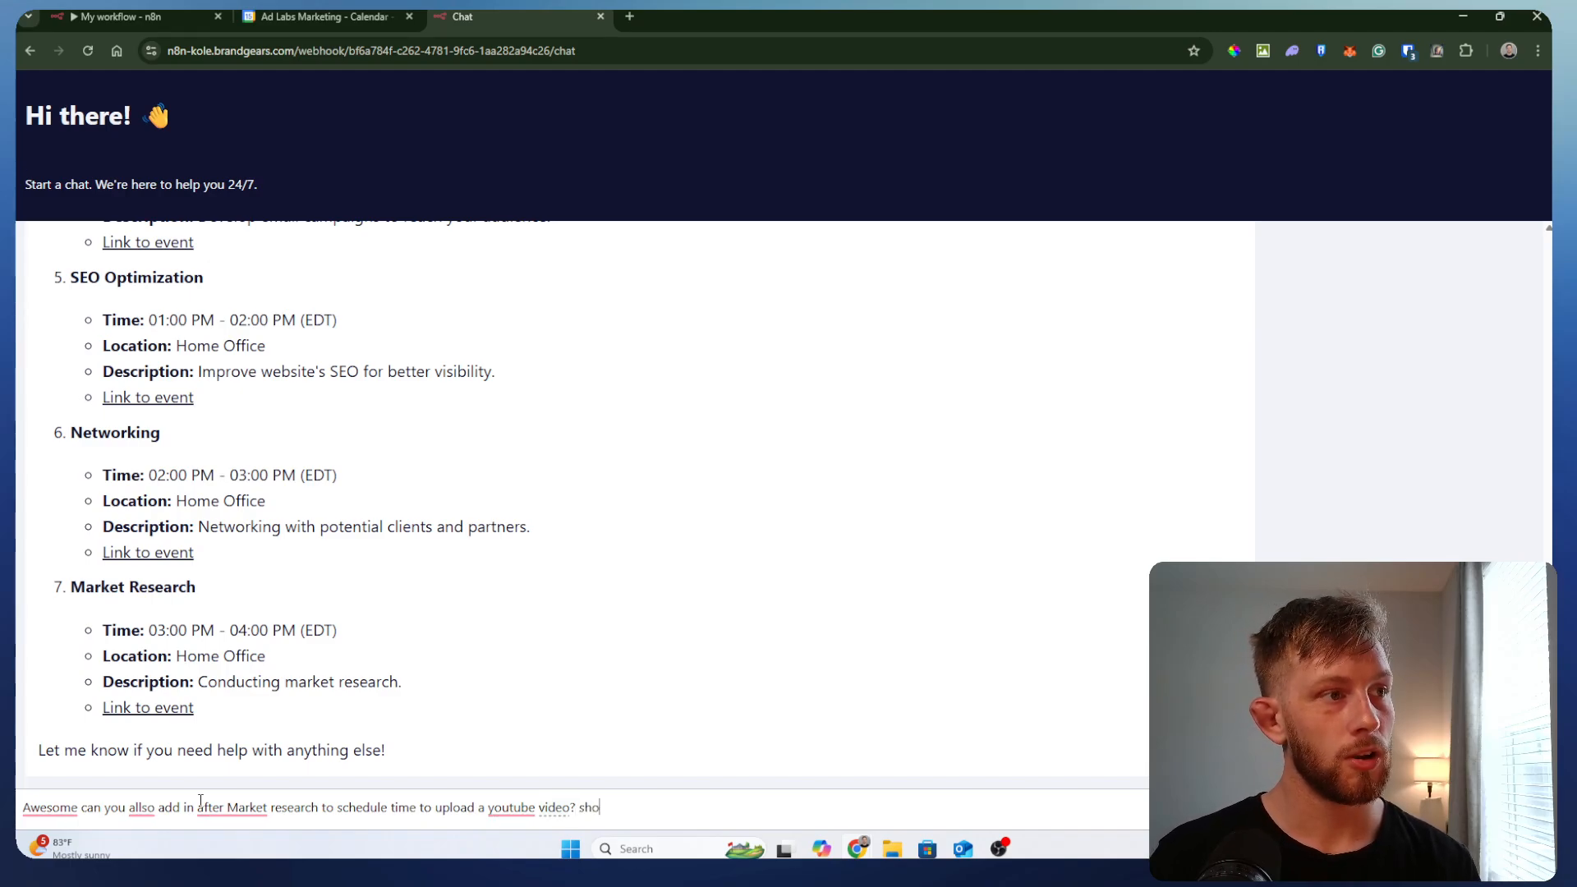
text(ake me about 15 mins)
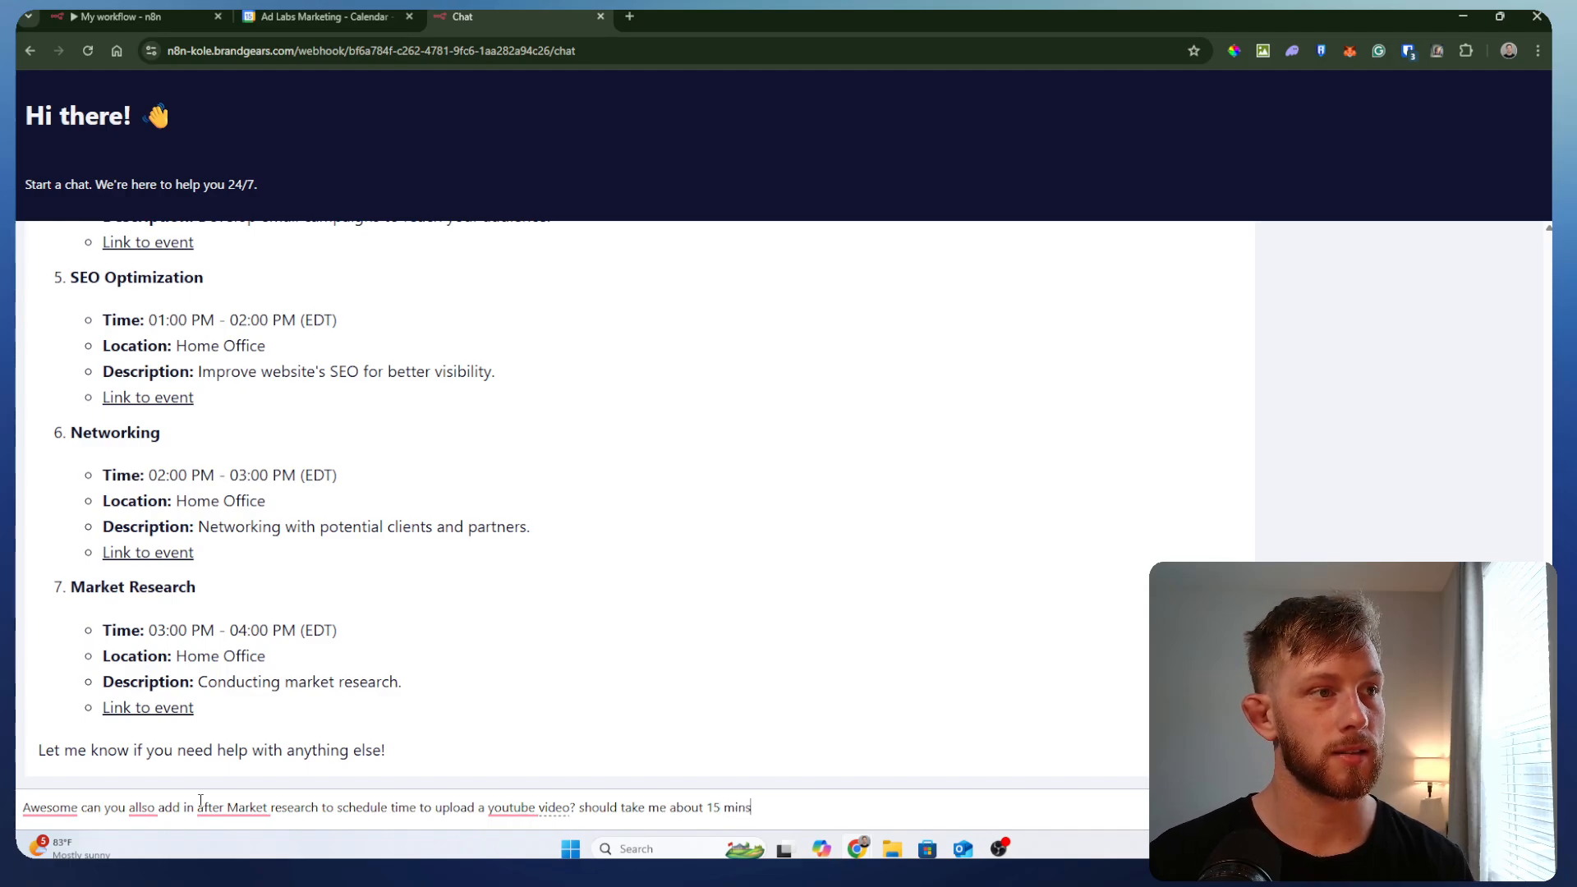
key(Return)
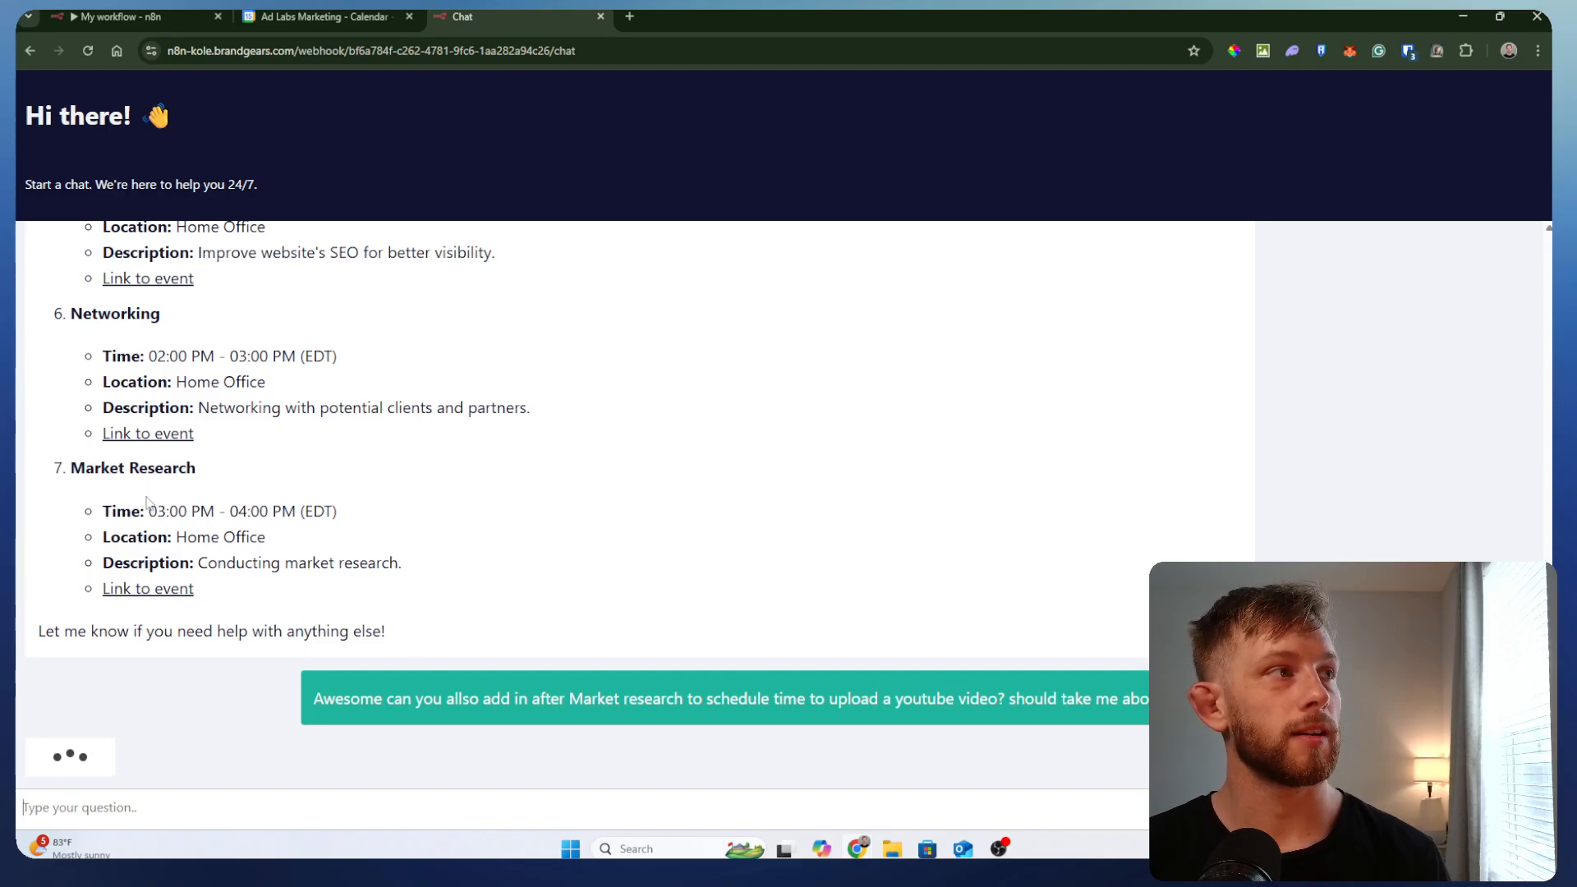
- Compare the Market Research entry with the chat's reply about the YouTube video upload event
drag(81, 473, 197, 470)
click(387, 482)
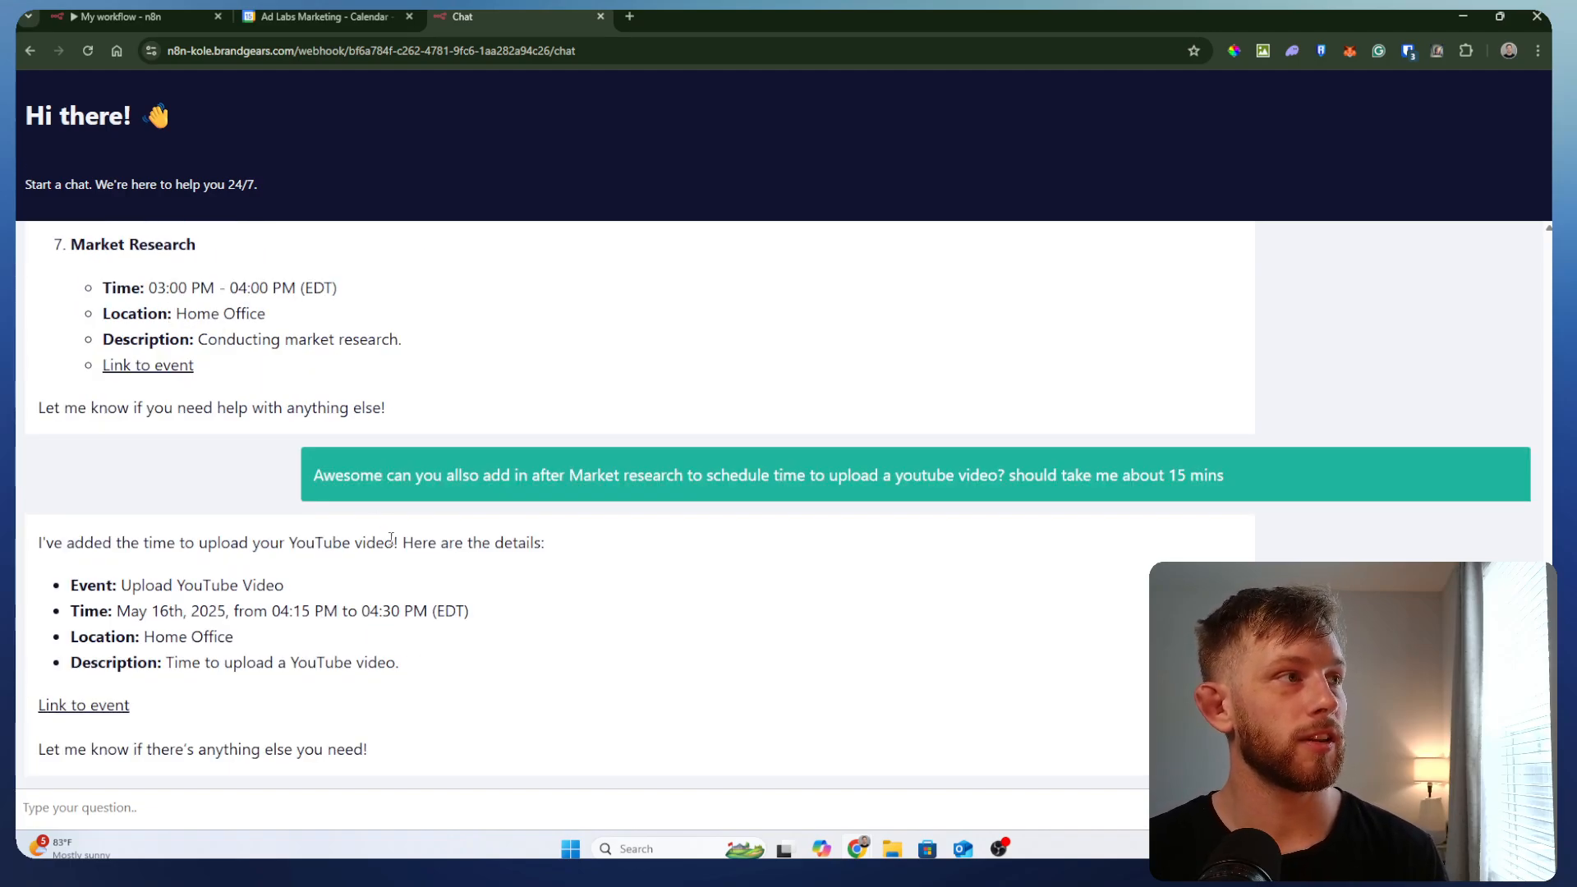
drag(35, 545, 756, 556)
click(667, 639)
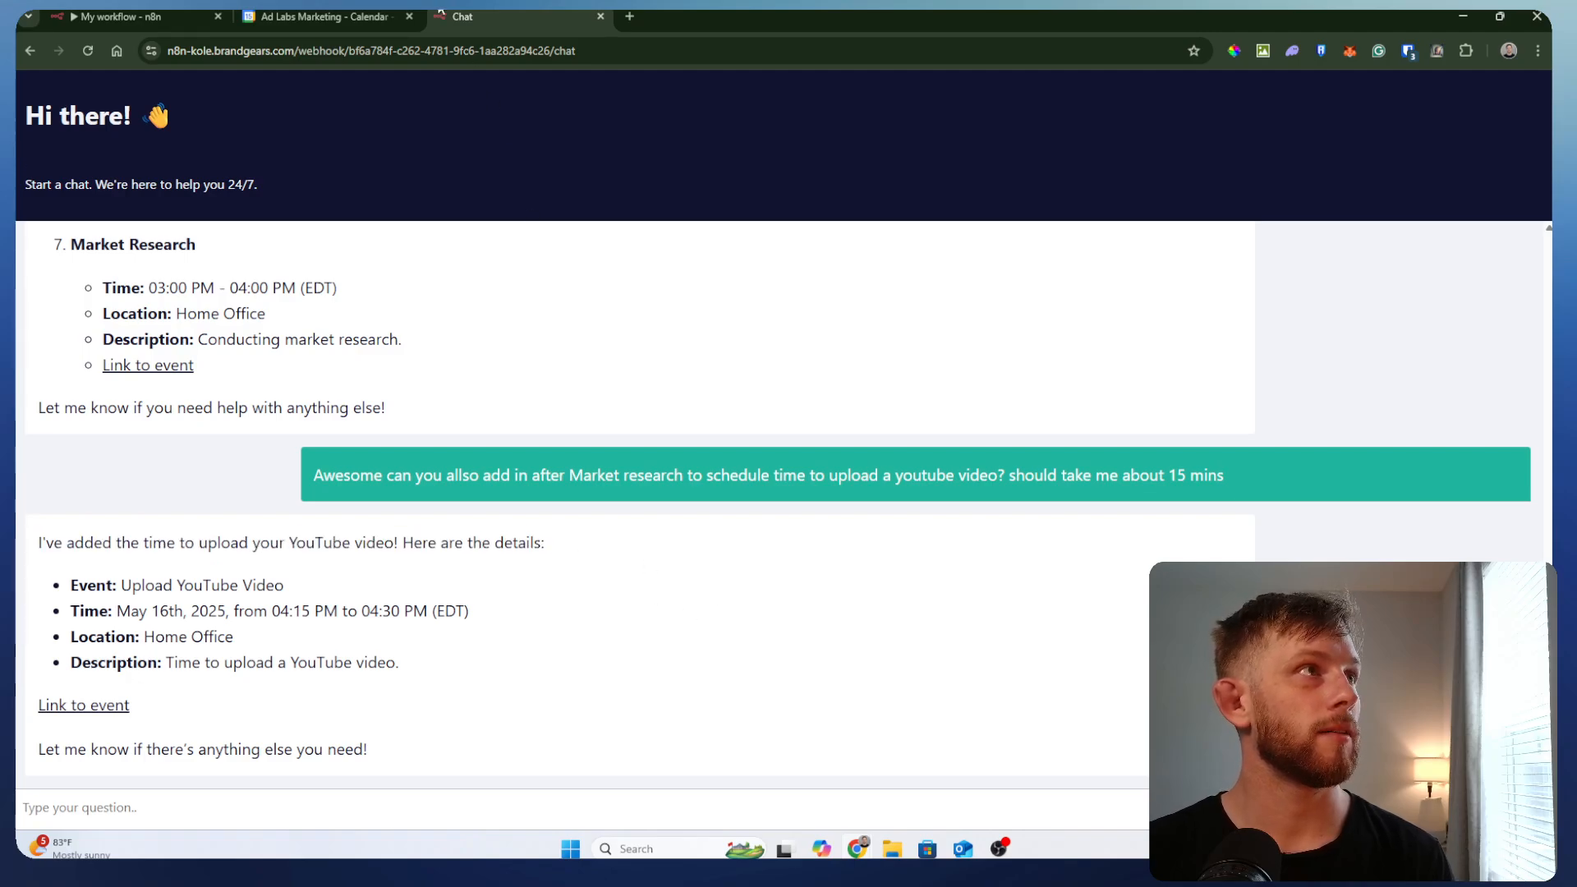
- Switch to Google Calendar, dismiss the new-event draft and move the Upload YouTube Video event to 4:00pm on Friday, May 16
key(ctrl+shift+Tab)
click(651, 239)
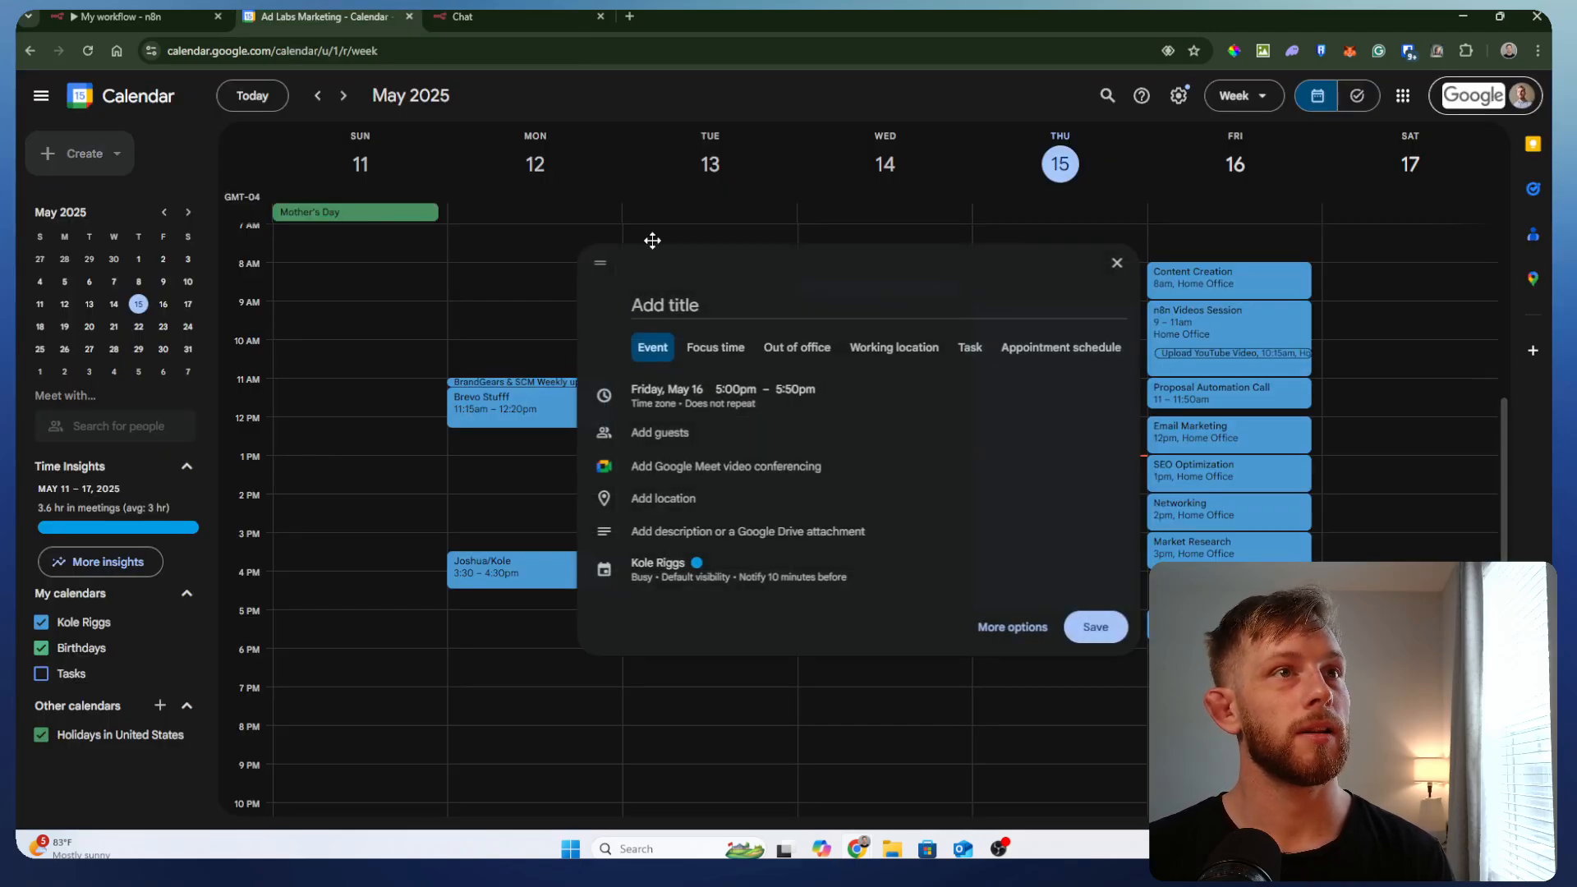
click(1225, 352)
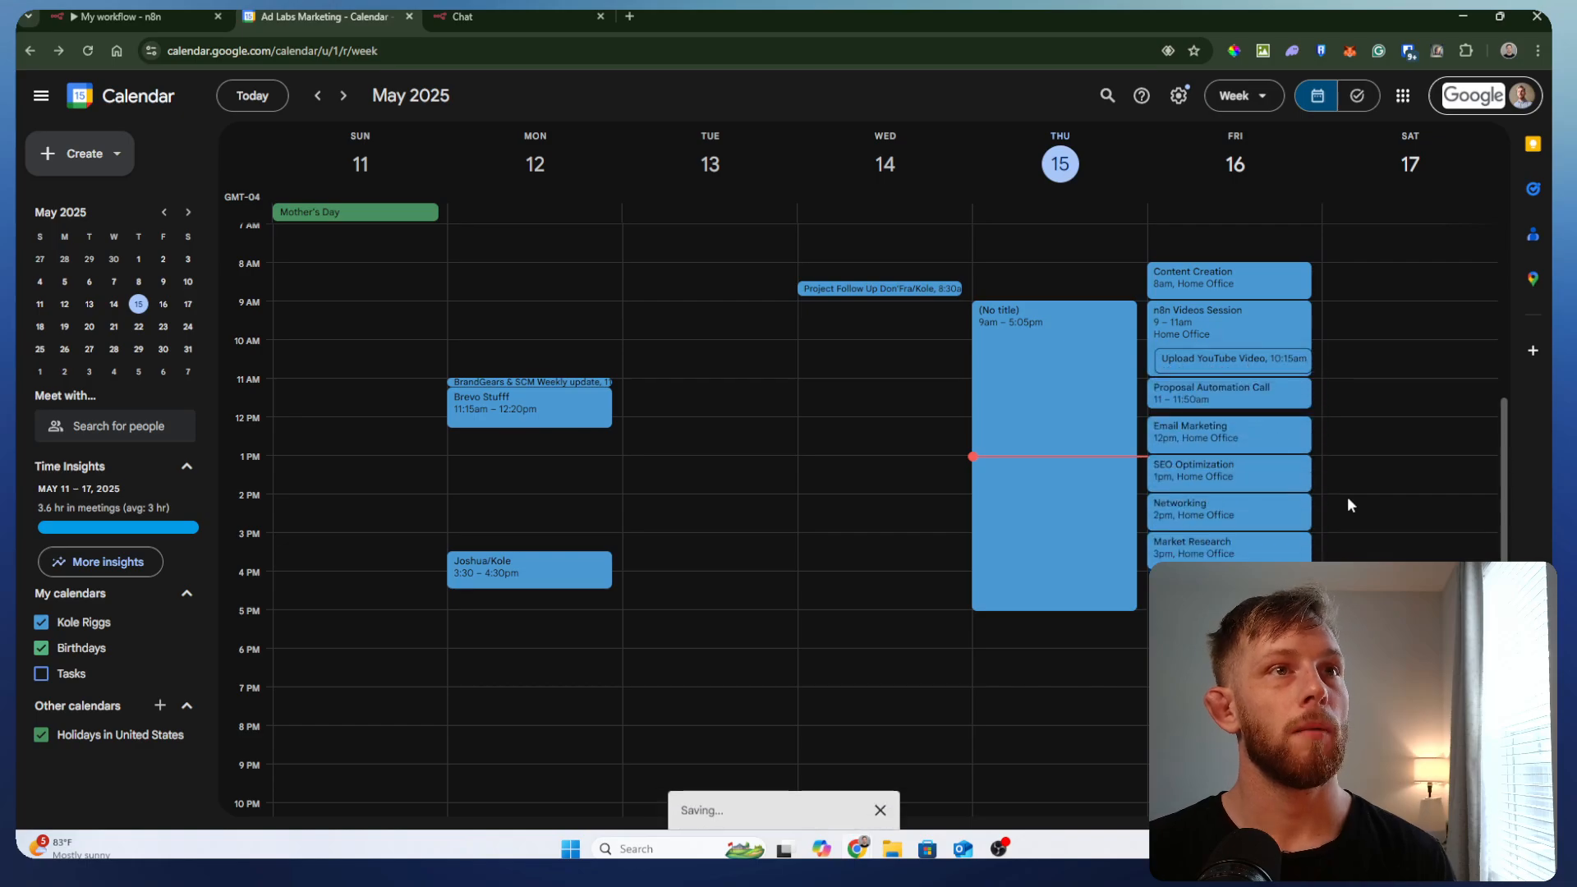
click(1347, 481)
click(1407, 423)
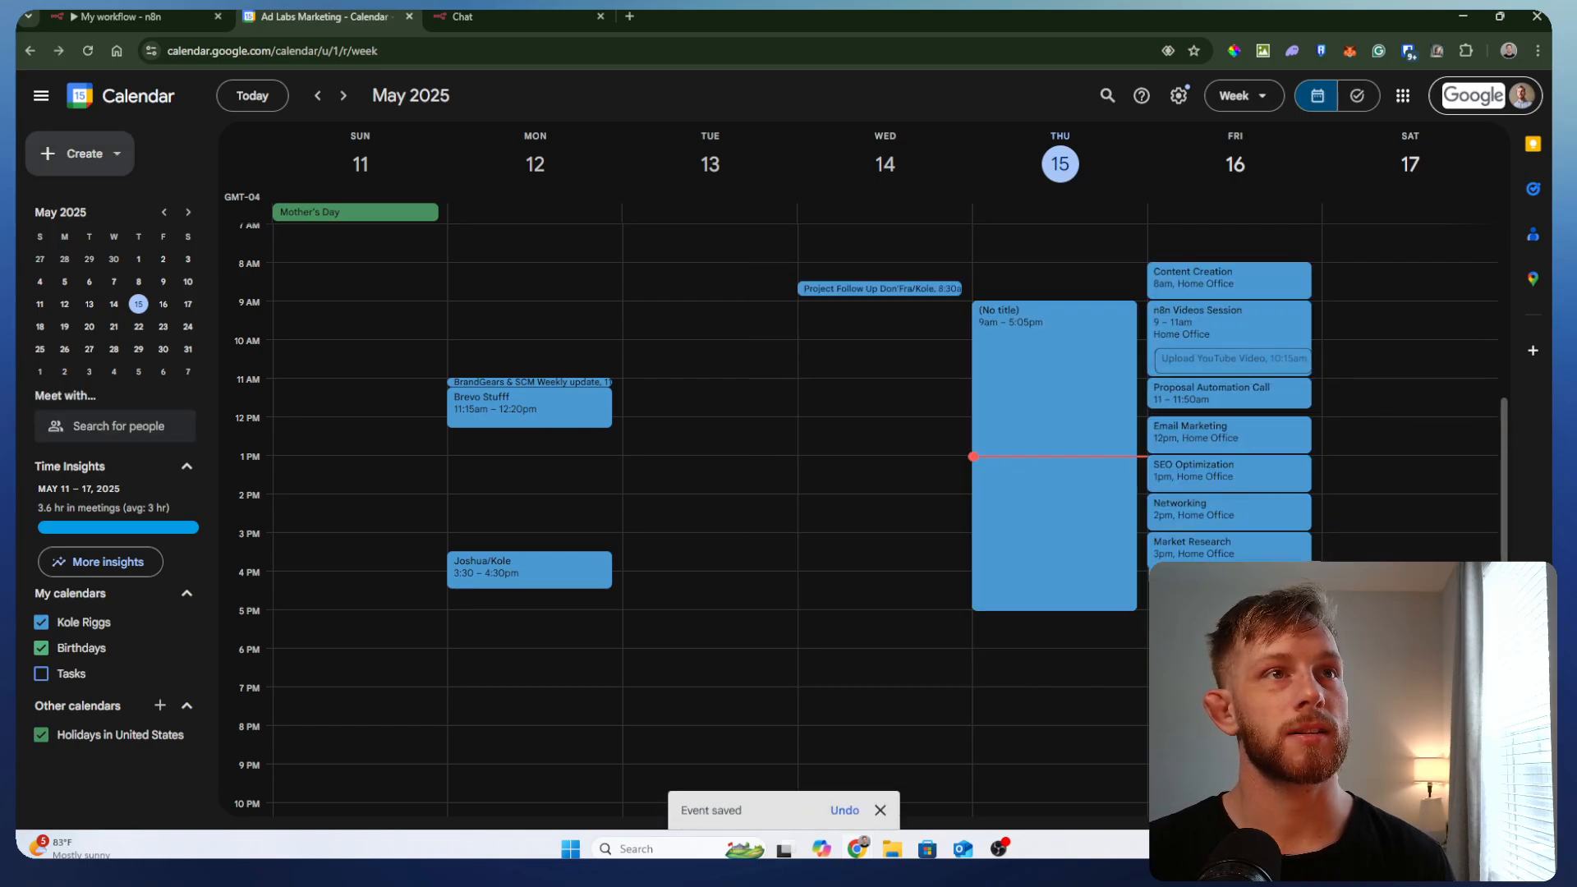
drag(1224, 359, 1229, 583)
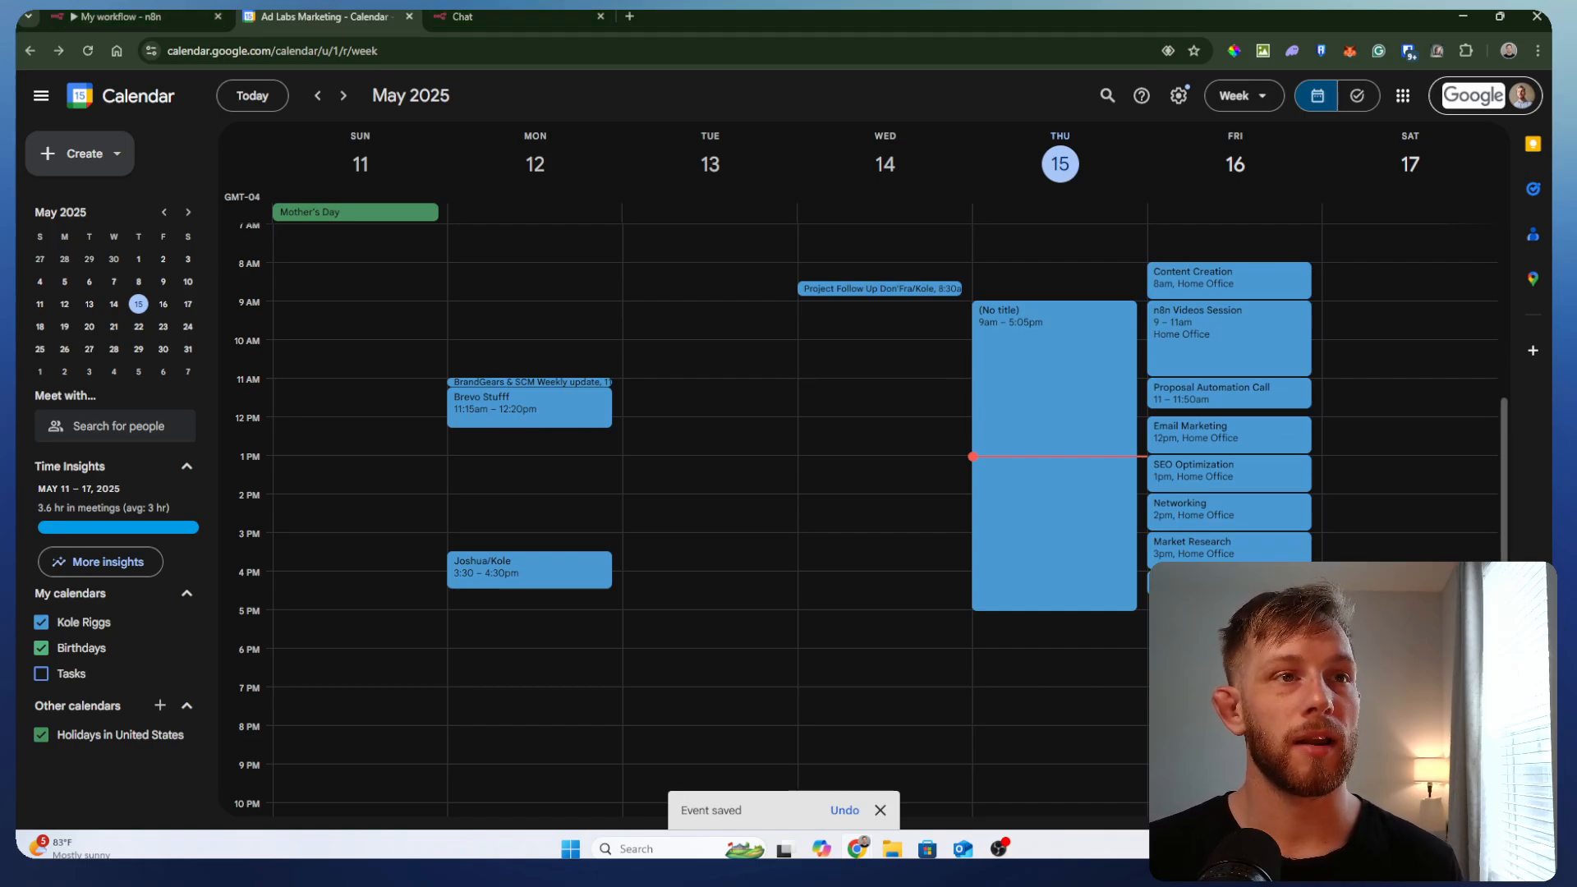
- Open the Upload YouTube Video event's details, examine its description and close them
click(1167, 581)
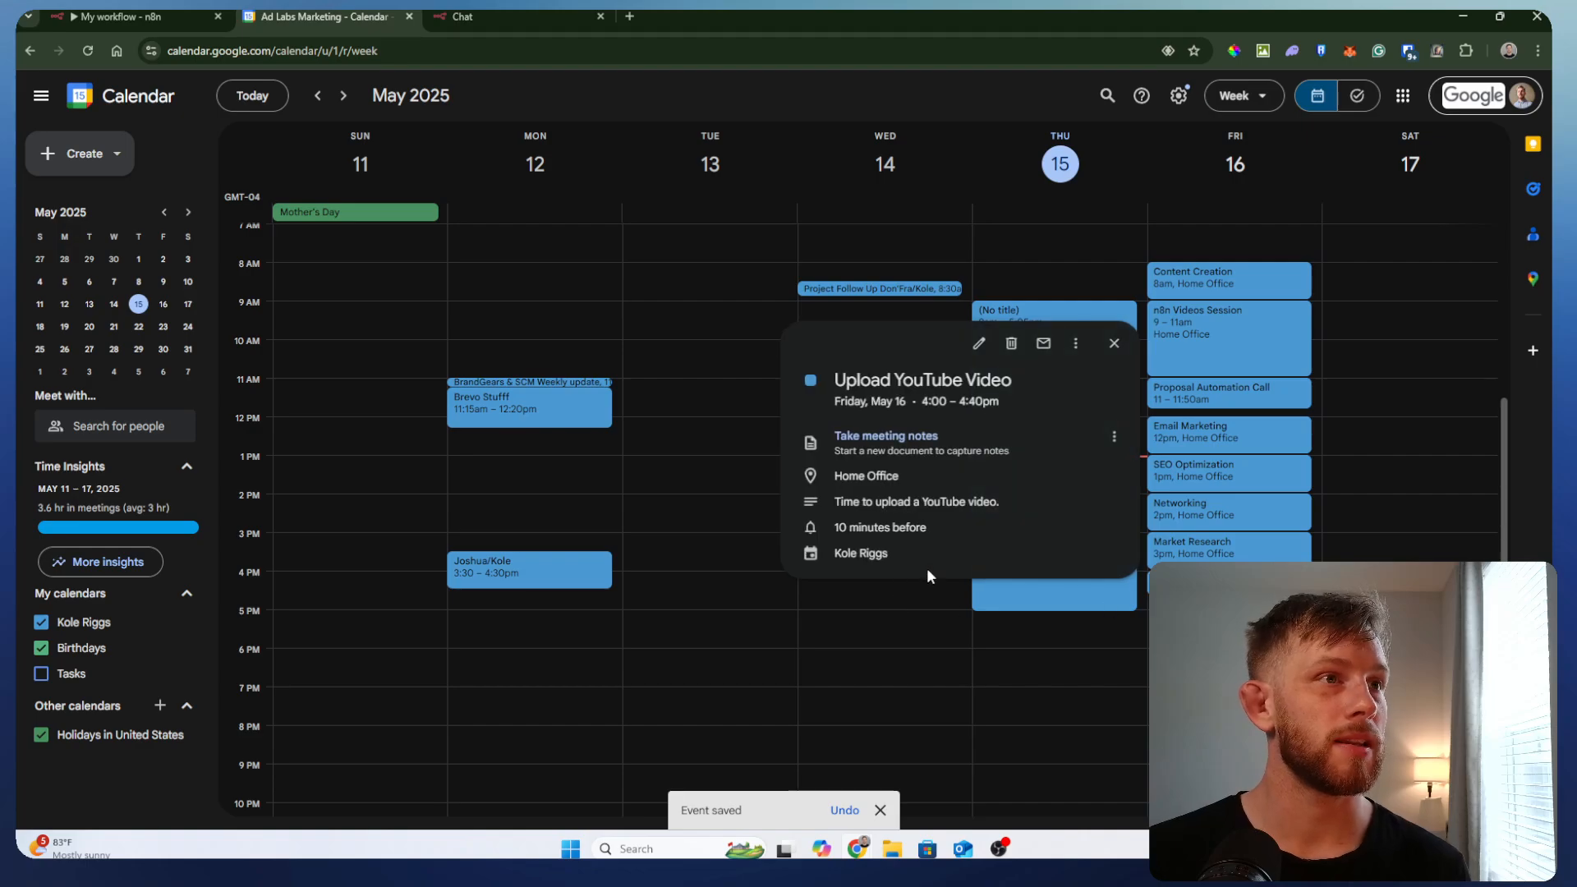
drag(1003, 500, 834, 495)
click(1119, 697)
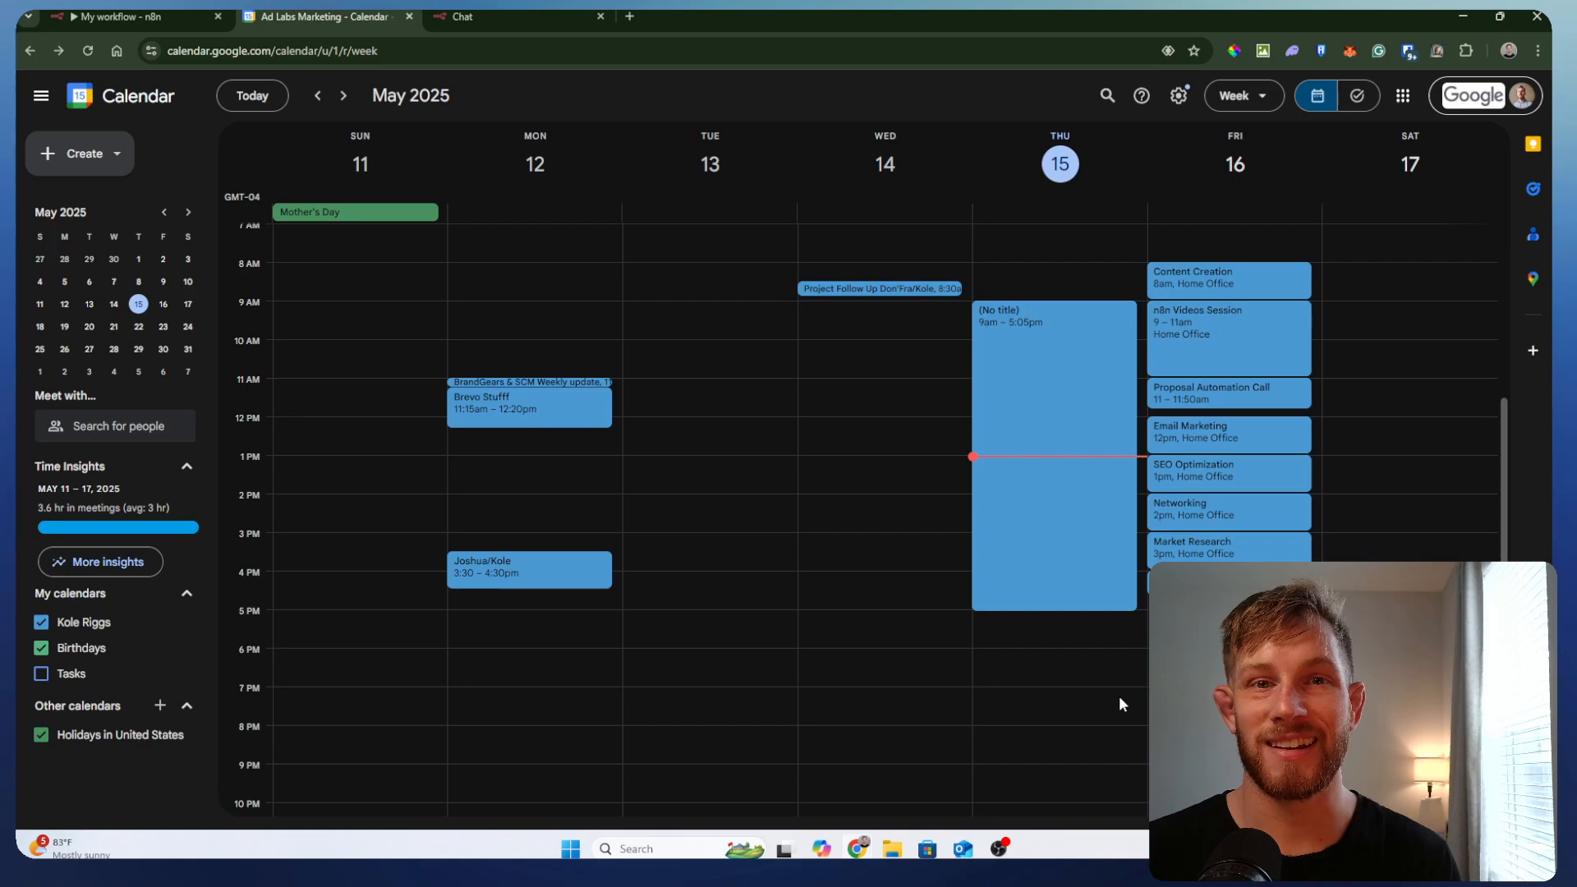
- Switch back to the n8n workflow and move the Google Calendar1 node closer to the Google Calendar node
click(96, 12)
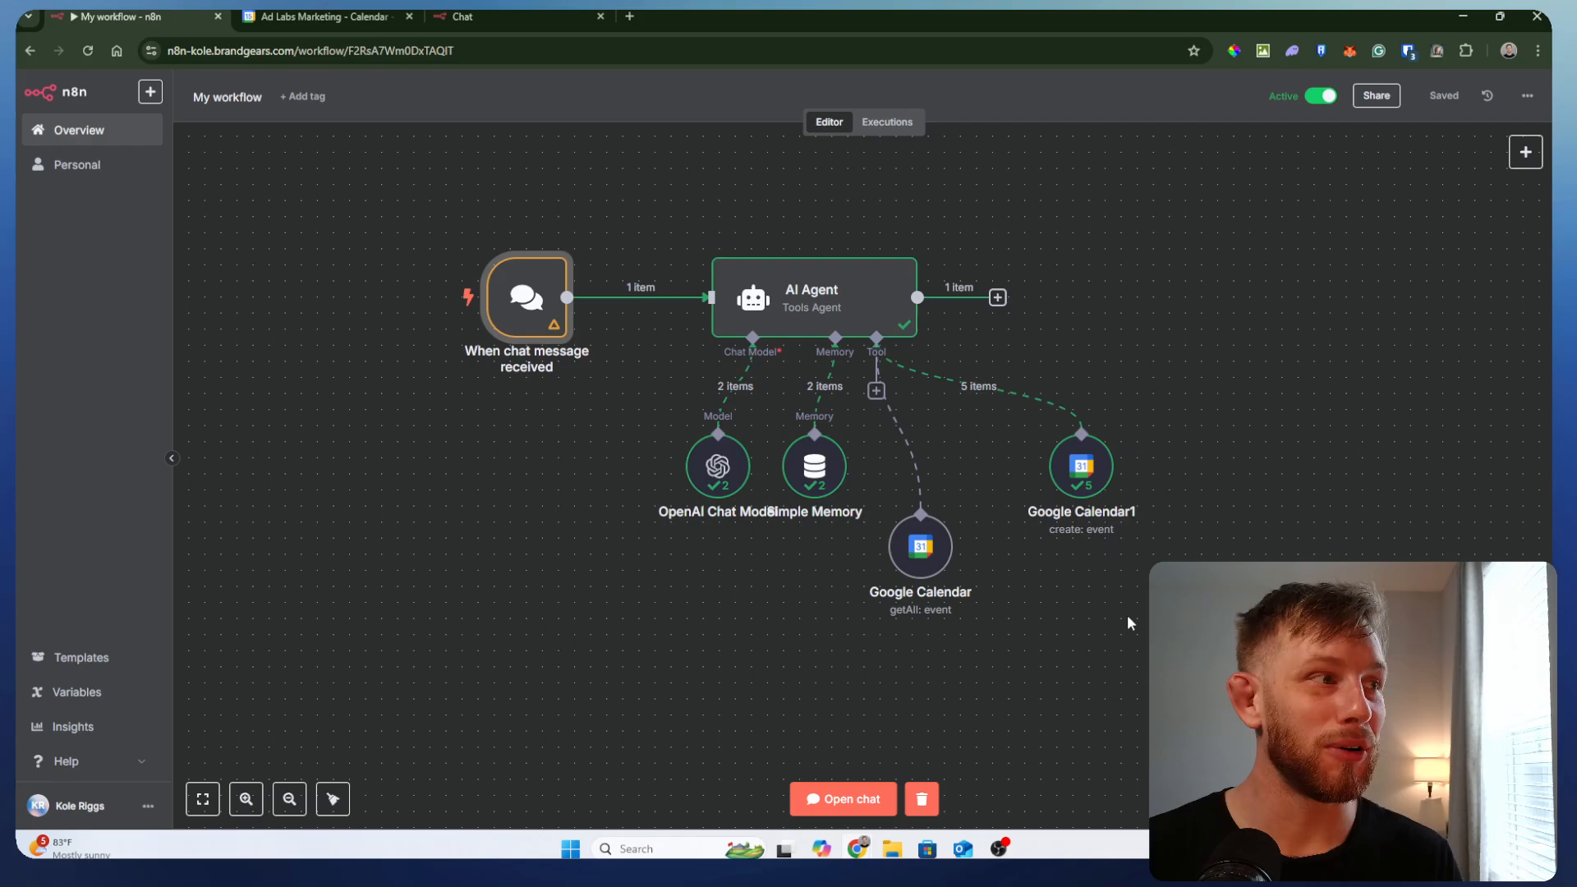
drag(1137, 614, 1086, 614)
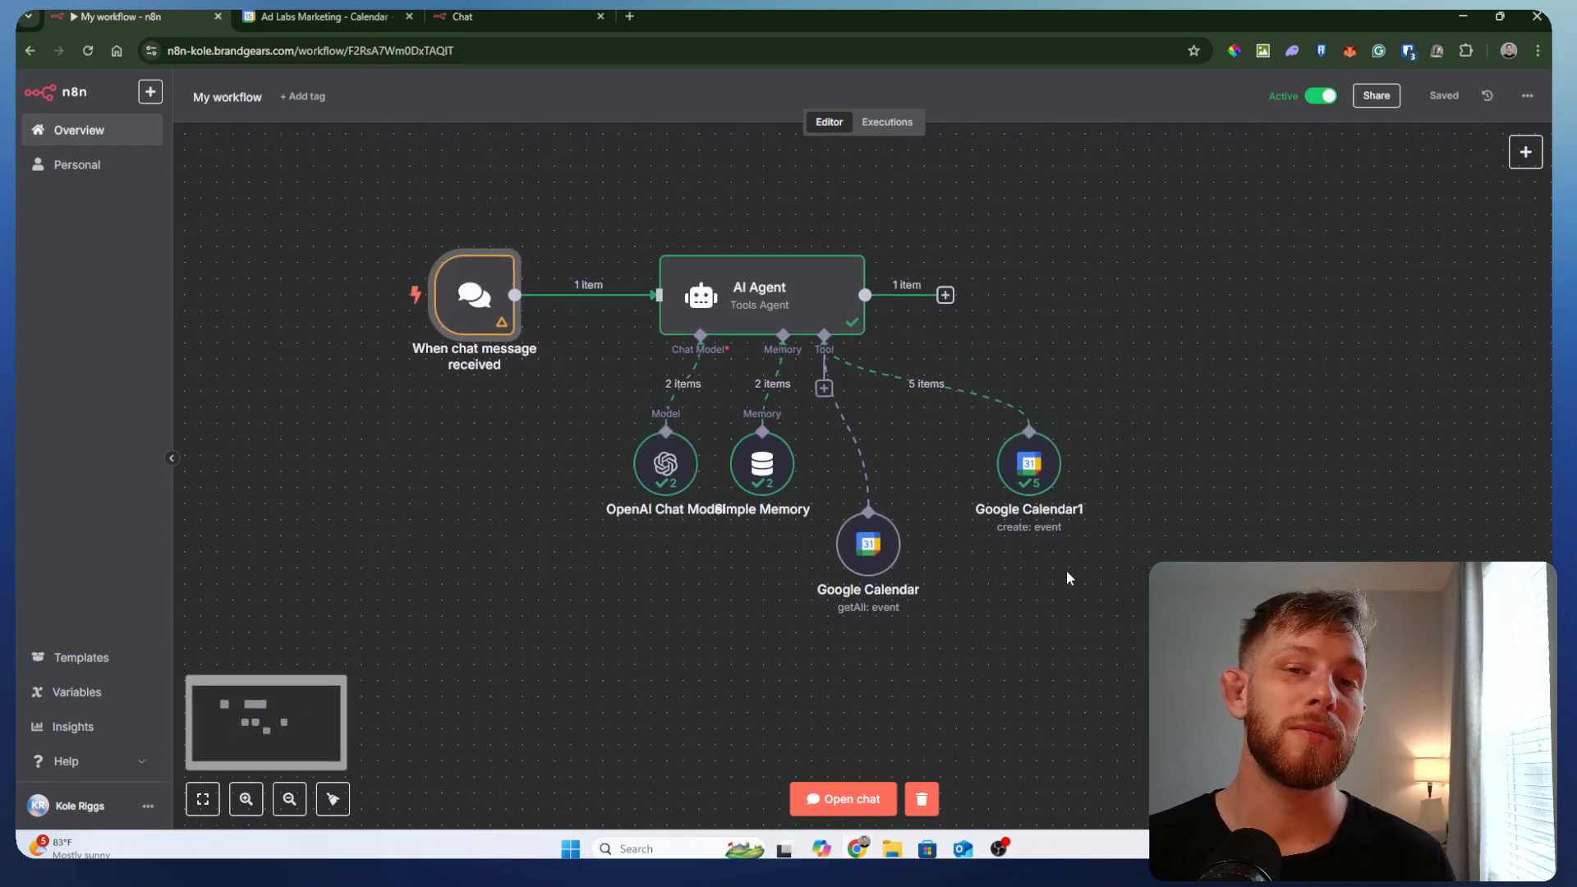
drag(1029, 464, 981, 496)
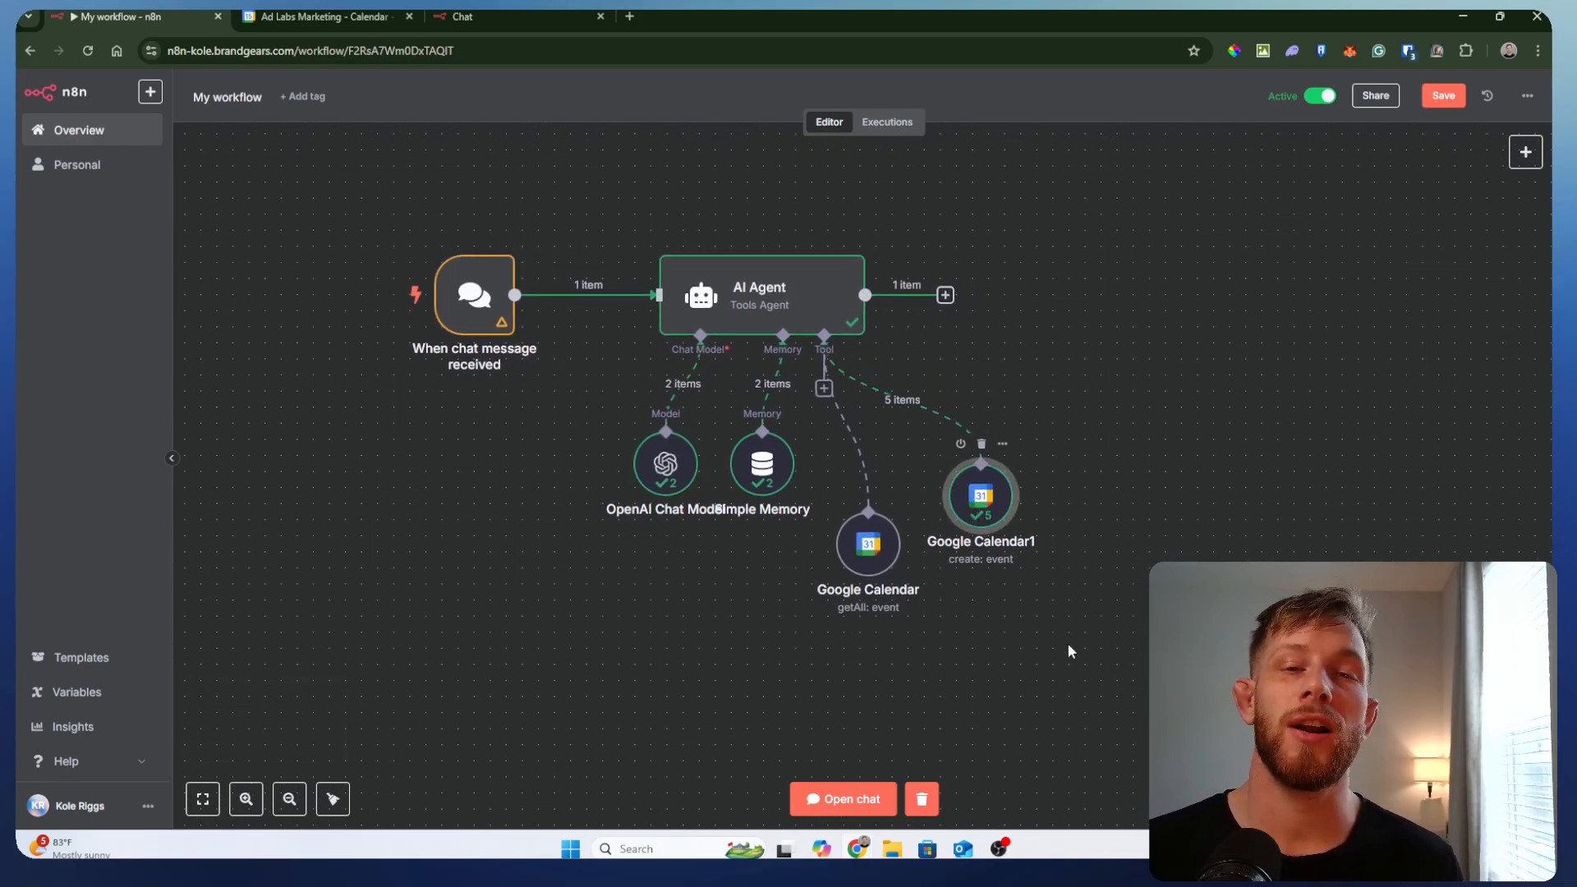